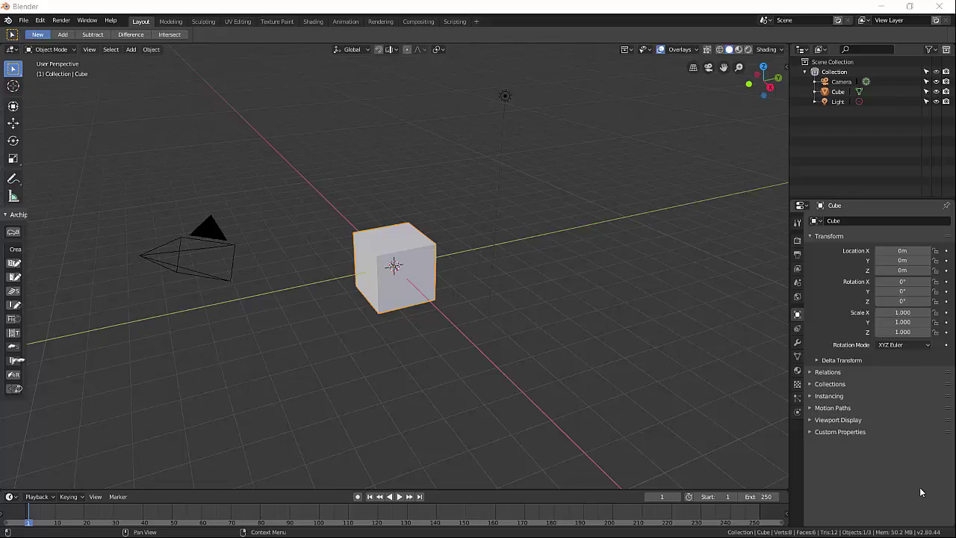
# Step: Create a new collection in the scene and move the cube into it
pyautogui.moveTo(433, 329)
pyautogui.mouseDown(button='middle')
pyautogui.moveTo(451, 328)
pyautogui.moveTo(428, 324)
pyautogui.moveTo(455, 313)
pyautogui.moveTo(420, 316)
pyautogui.moveTo(431, 337)
pyautogui.moveTo(396, 360)
pyautogui.moveTo(408, 328)
pyautogui.moveTo(459, 332)
pyautogui.moveTo(427, 327)
pyautogui.mouseUp(button='middle')
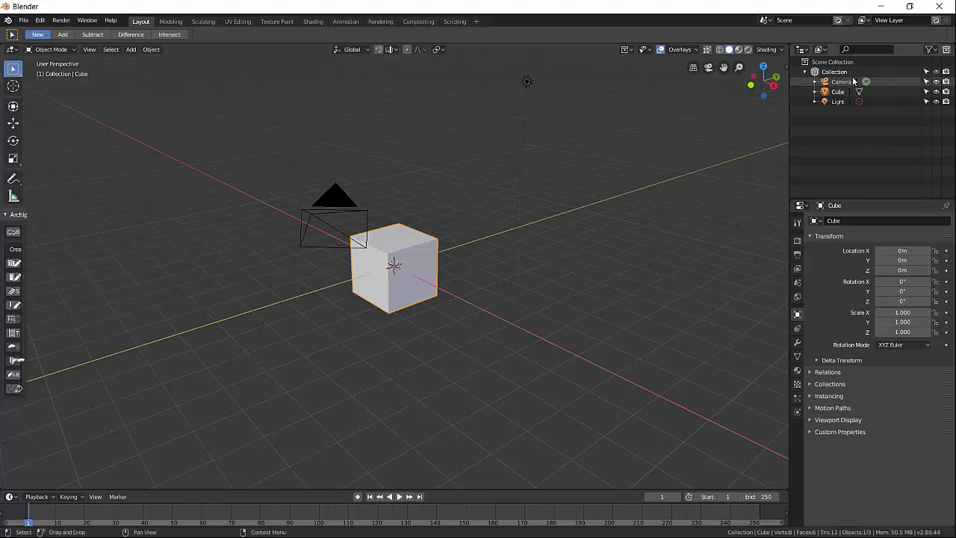
pyautogui.rightClick(855, 139)
pyautogui.click(857, 122)
pyautogui.rightClick(860, 144)
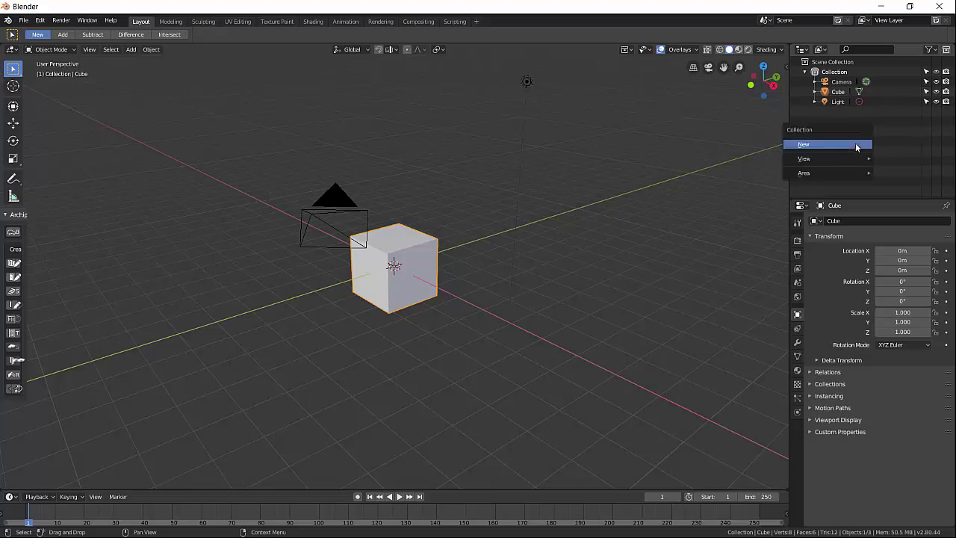
pyautogui.click(857, 145)
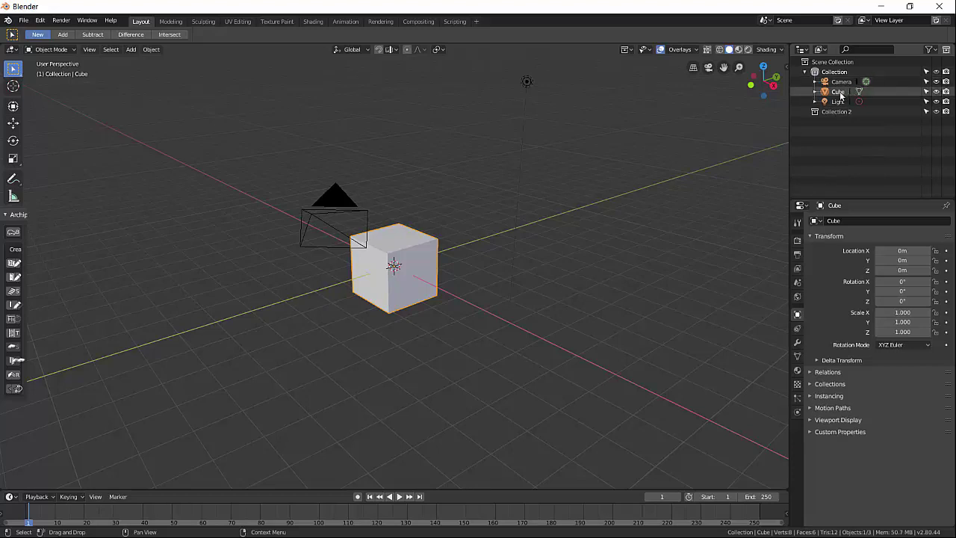
pyautogui.moveTo(842, 93); pyautogui.dragTo(836, 113)
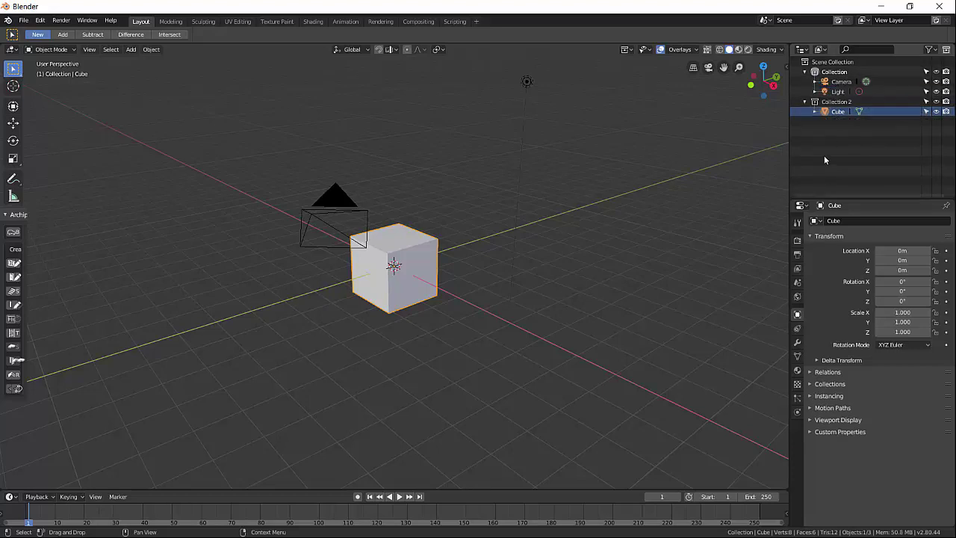
# Step: Hide Collection 2 in the viewport, show it again, and reselect the cube inside it
pyautogui.click(805, 101)
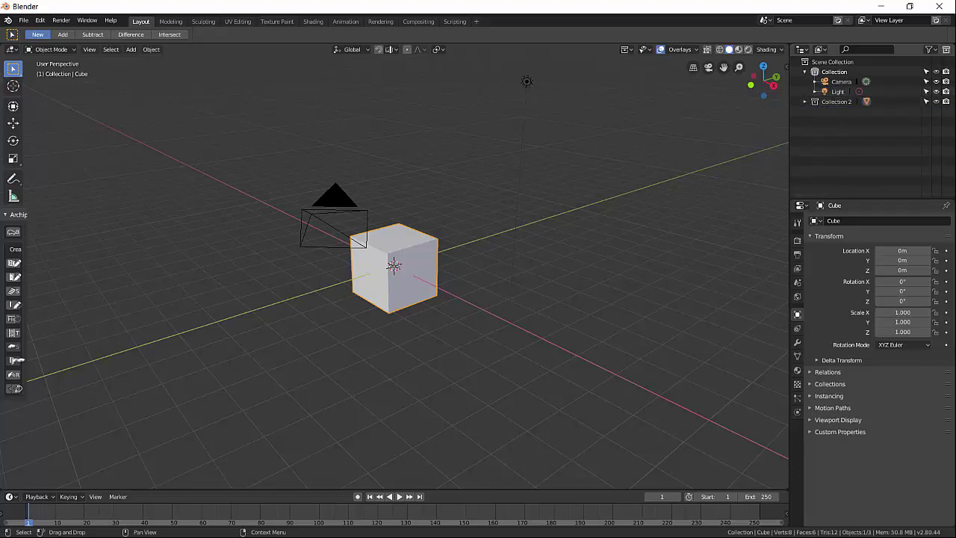
pyautogui.click(936, 102)
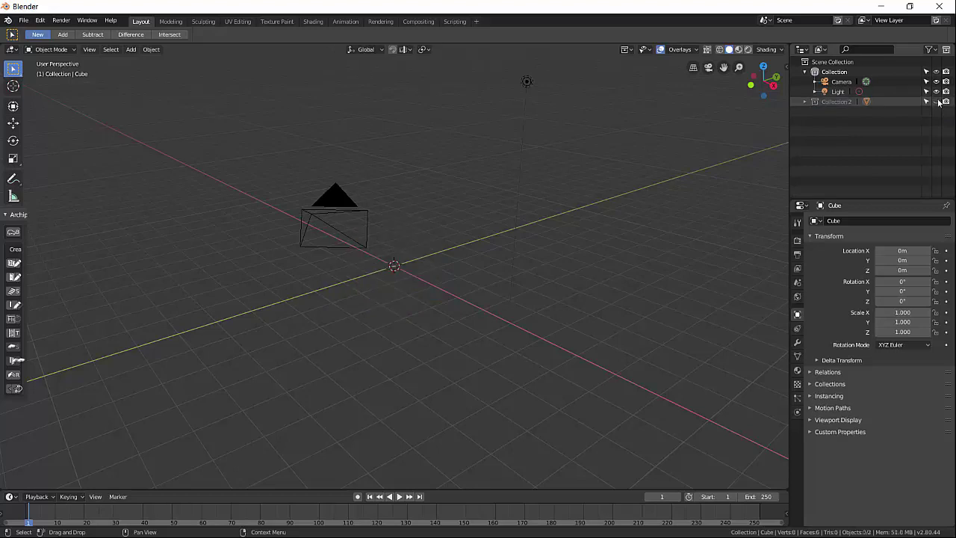
pyautogui.click(937, 102)
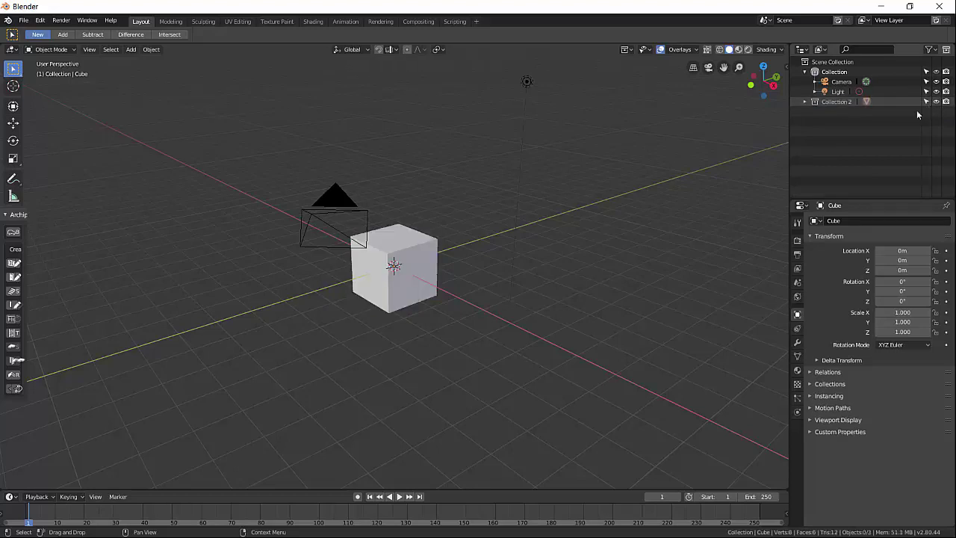
pyautogui.click(805, 102)
pyautogui.click(835, 111)
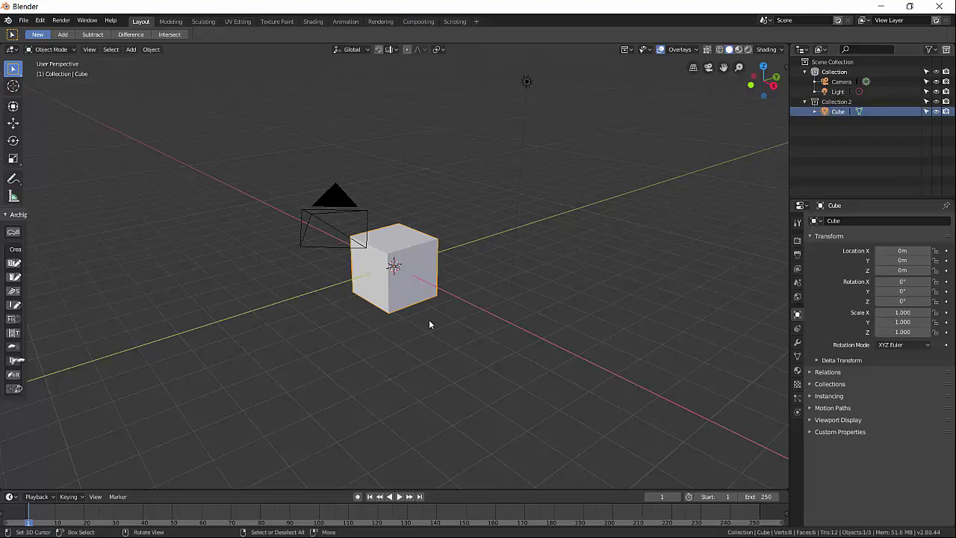
# Step: Try the Transform, Move, Rotate and Scale tools in turn on the selected cube
pyautogui.moveTo(429, 324)
pyautogui.mouseDown(button='middle')
pyautogui.moveTo(412, 324)
pyautogui.moveTo(422, 323)
pyautogui.mouseUp(button='middle')
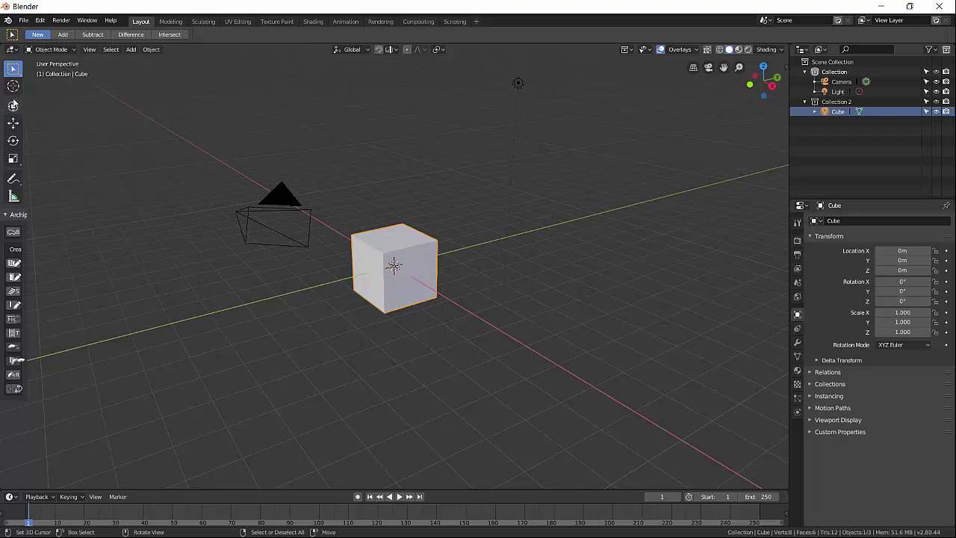
pyautogui.click(13, 107)
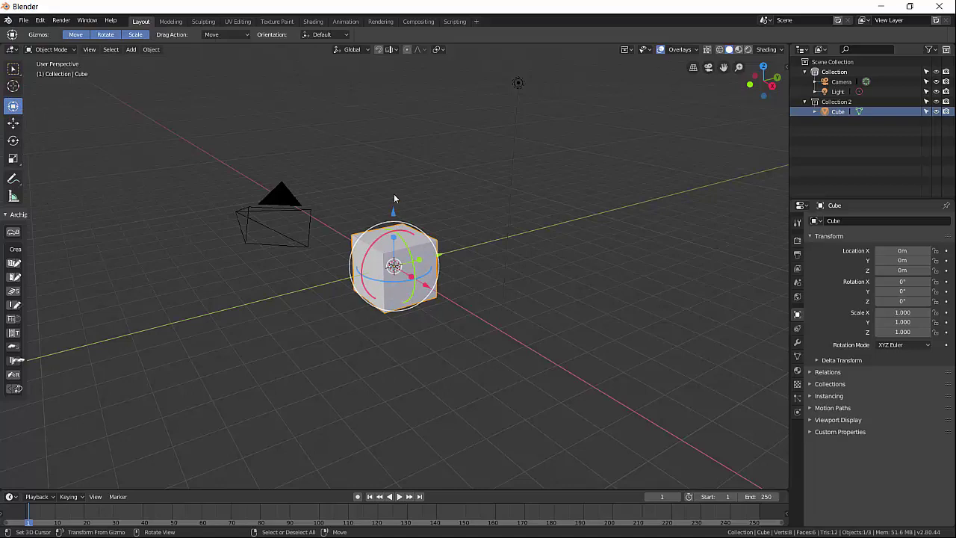
pyautogui.click(13, 123)
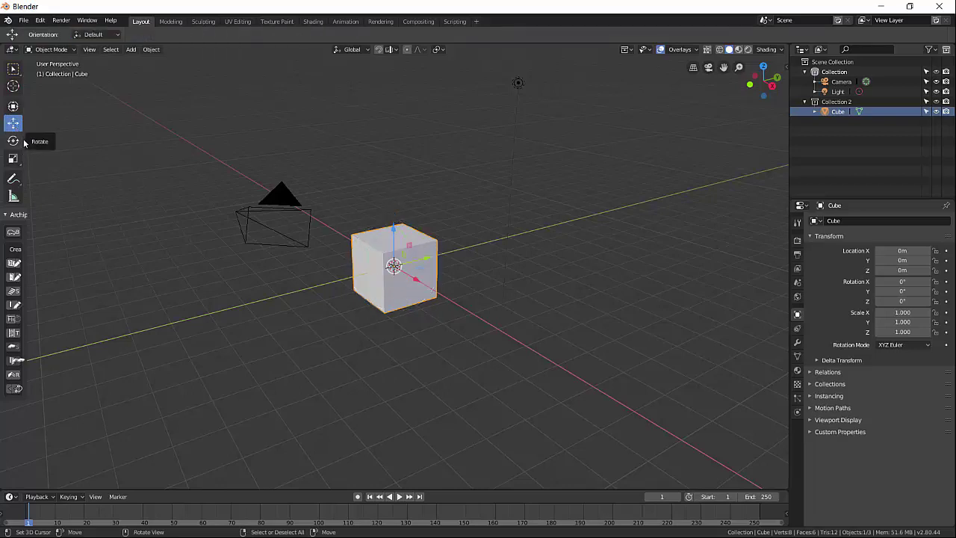
pyautogui.click(13, 141)
pyautogui.click(13, 159)
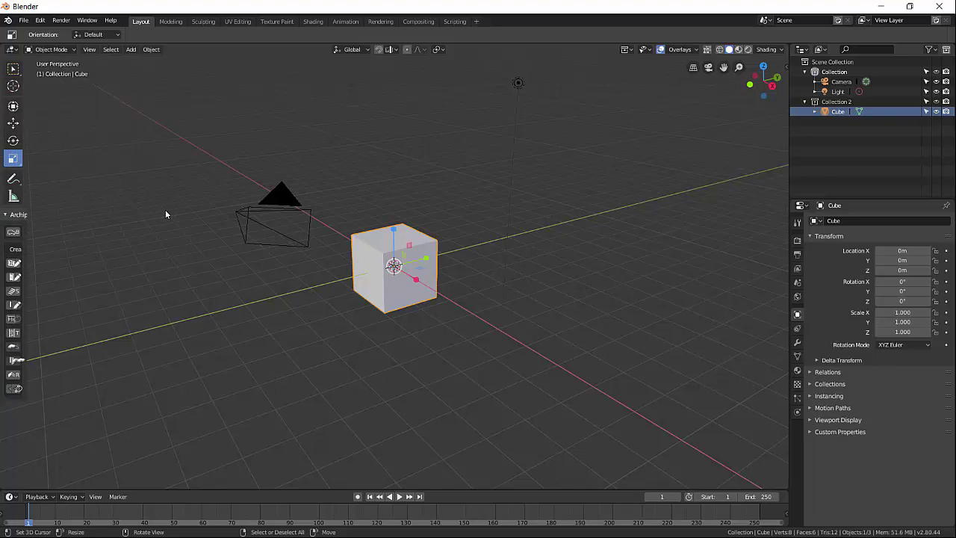
# Step: Show the viewport sidebar with the cube's transform properties and collapse its Archimesh section
pyautogui.press('n')
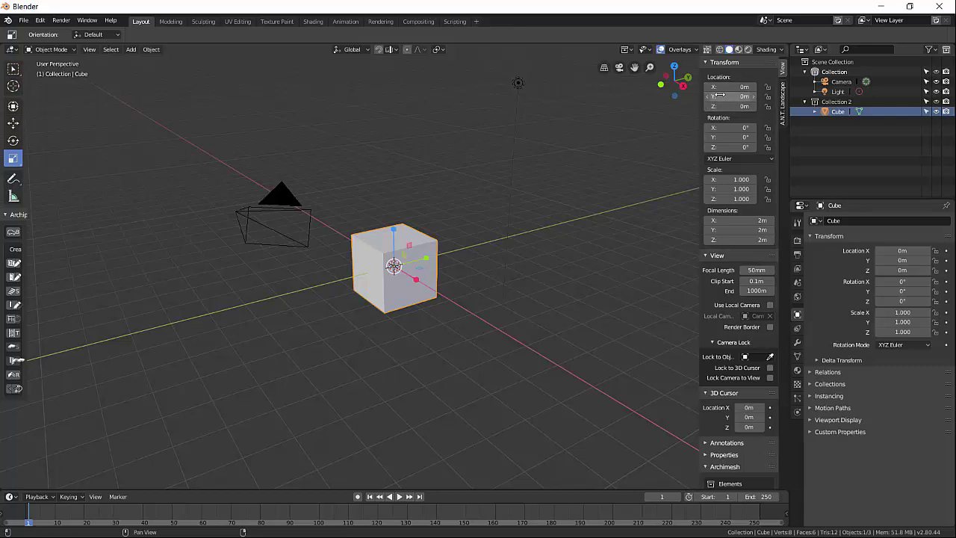
pyautogui.scroll(-1, 718, 109)
pyautogui.scroll(-5, 717, 109)
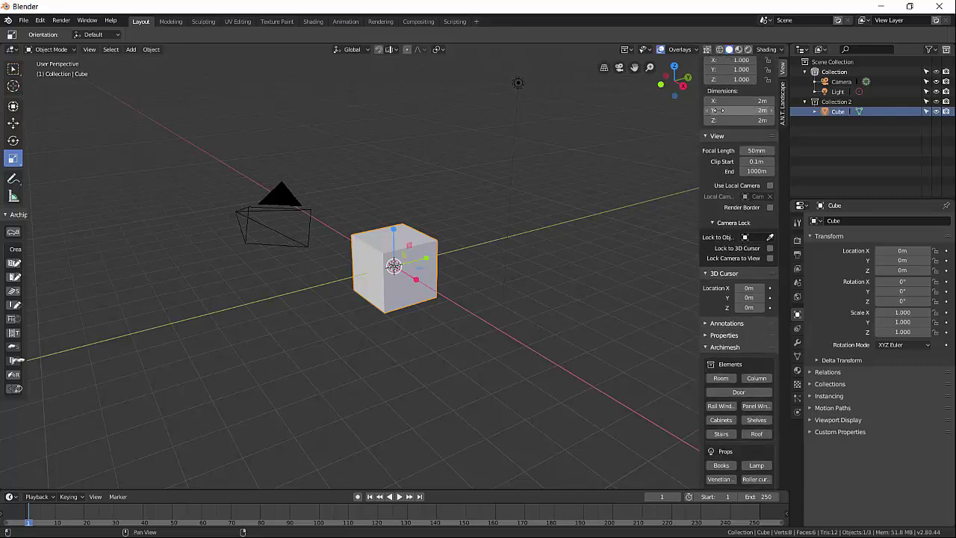
pyautogui.scroll(-4, 755, 183)
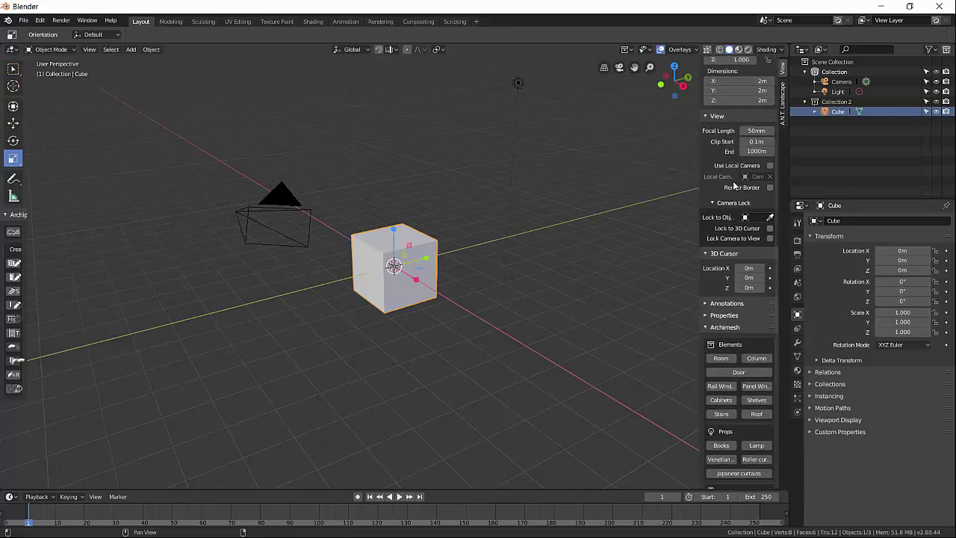
pyautogui.scroll(-3, 755, 183)
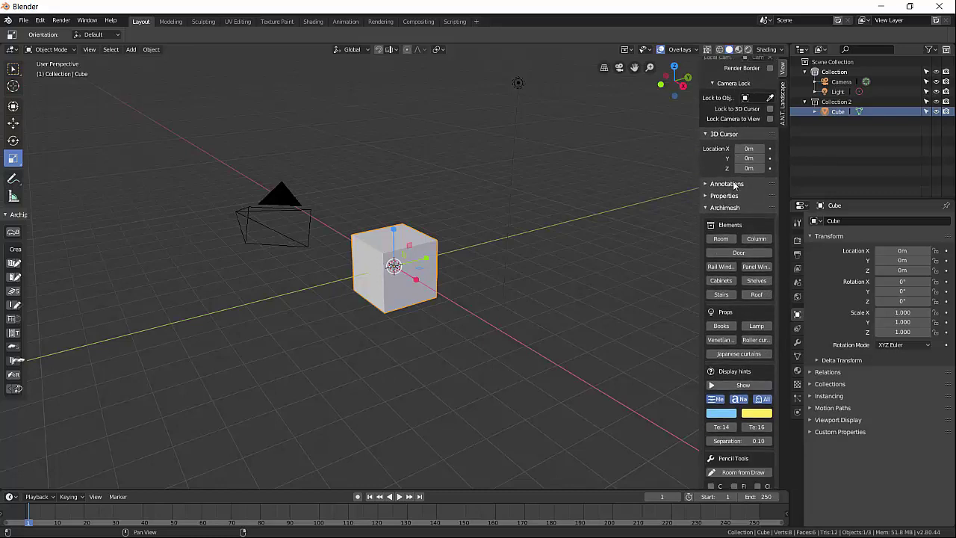
pyautogui.click(708, 210)
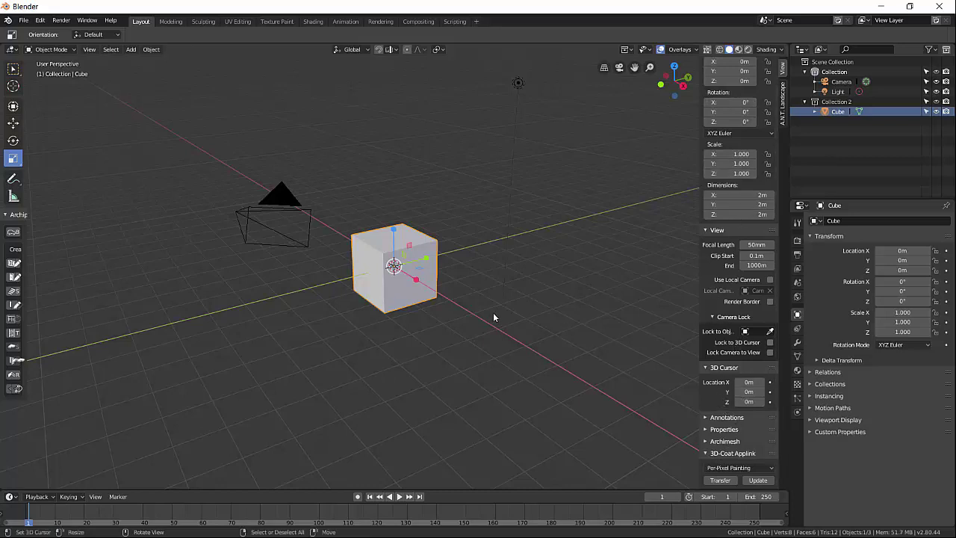
# Step: Switch to the 3D Cursor tool and delete the cube
pyautogui.click(19, 88)
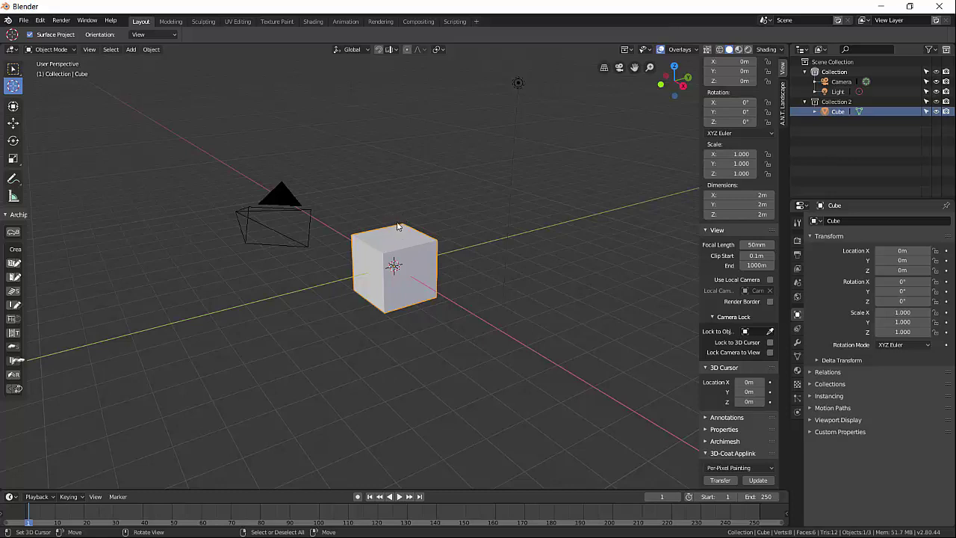
pyautogui.press('x')
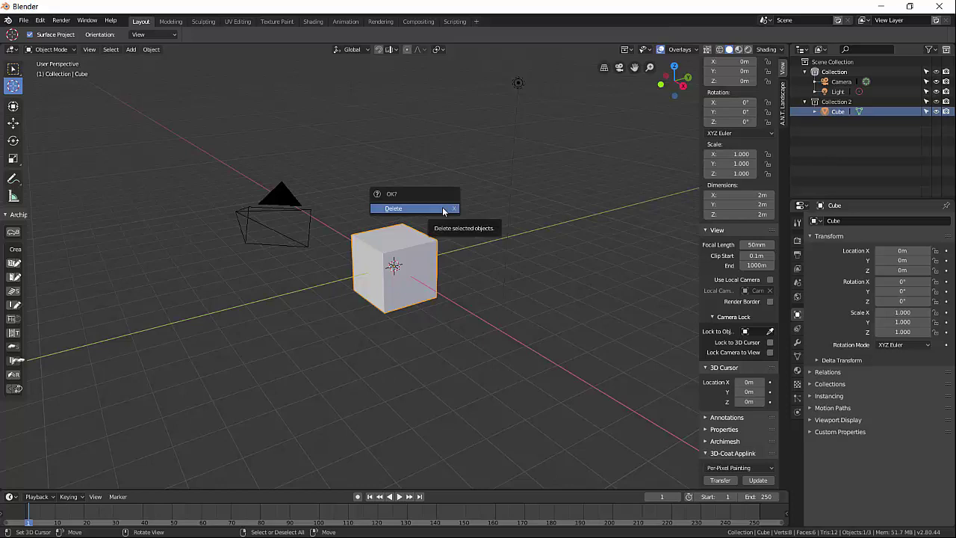
pyautogui.click(443, 209)
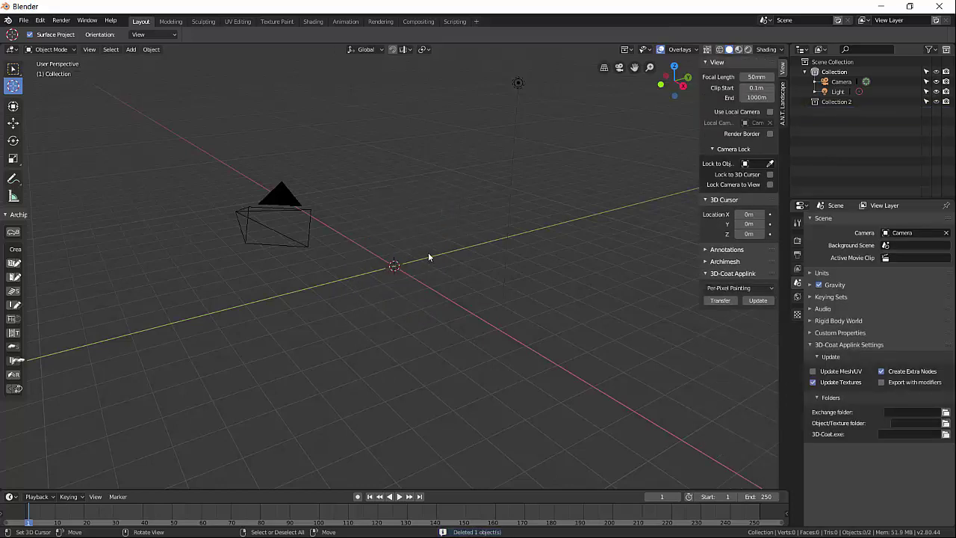
# Step: Add Coyote_Character Model.jpg from the Downloads folder as a reference image, browsing the files as thumbnails
pyautogui.hotkey('shift', 'a')
pyautogui.moveTo(428, 256)
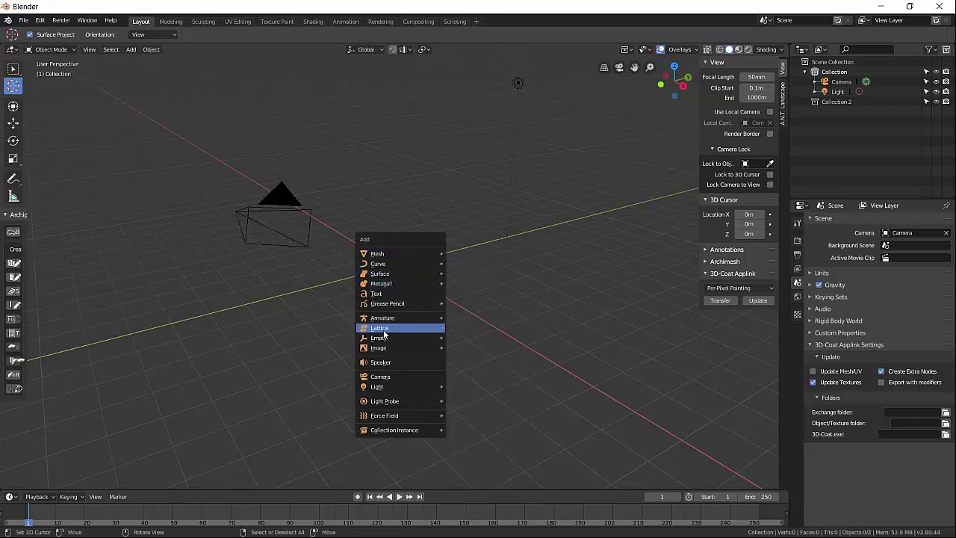
pyautogui.moveTo(383, 348)
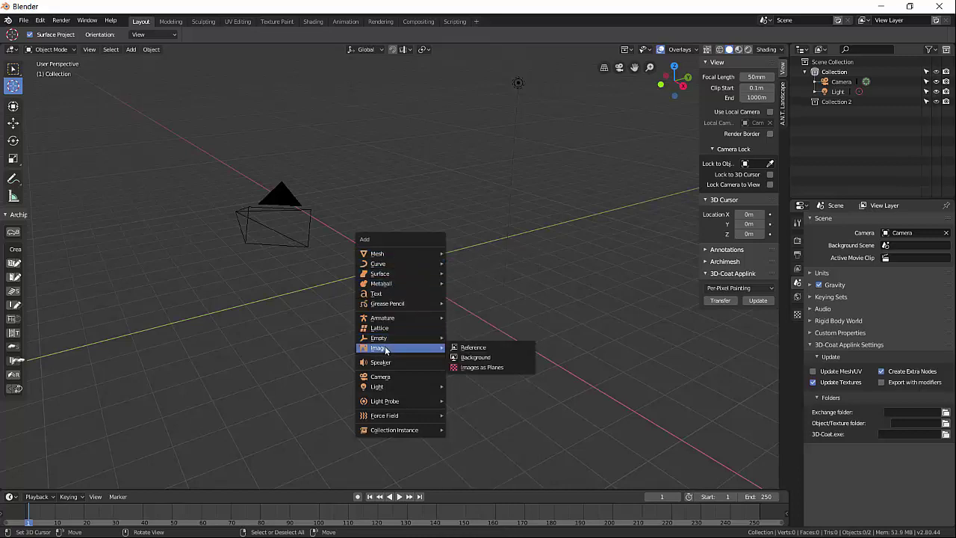
pyautogui.click(457, 348)
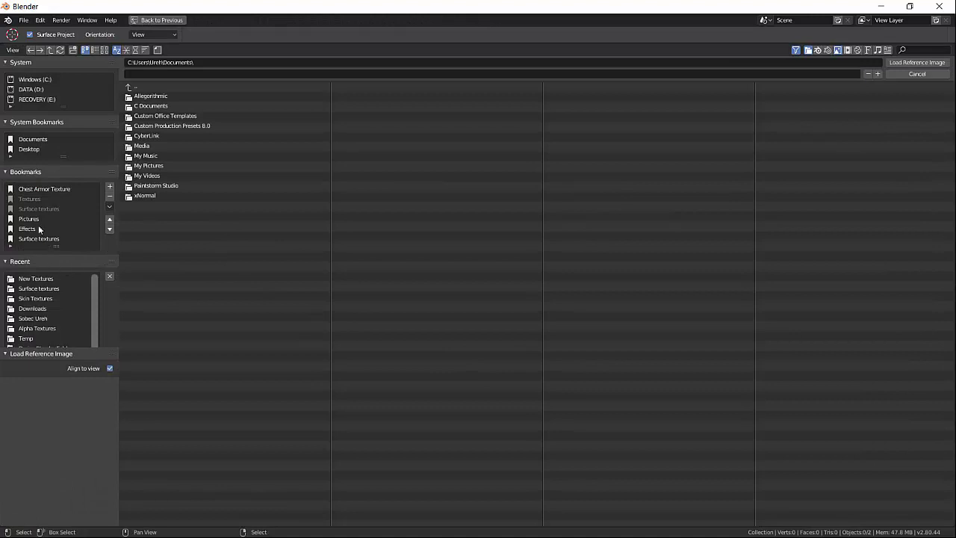
pyautogui.click(43, 309)
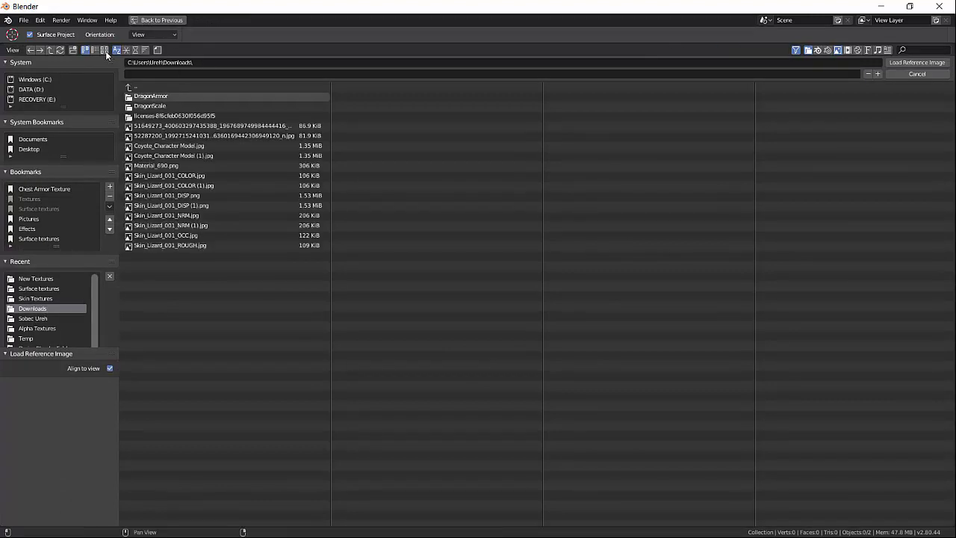
pyautogui.click(105, 49)
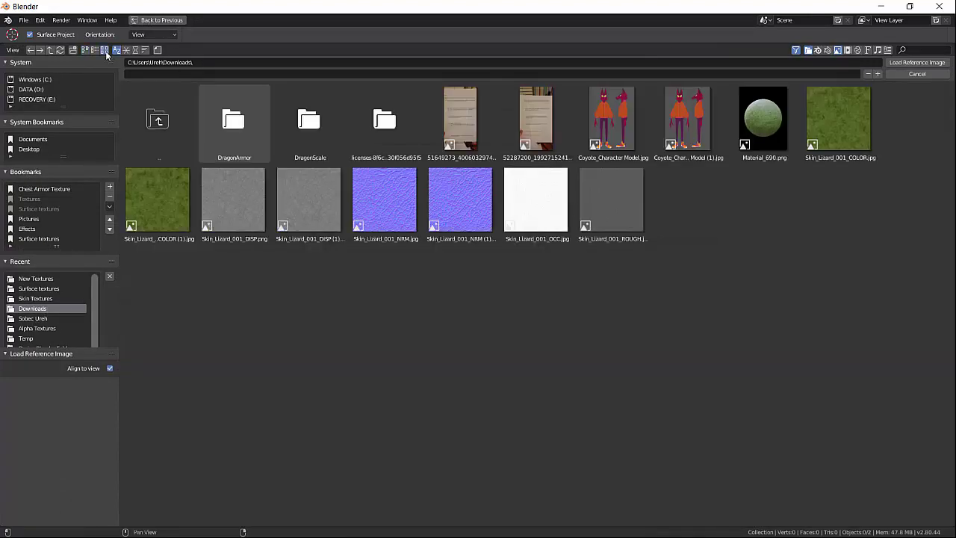
pyautogui.doubleClick(611, 124)
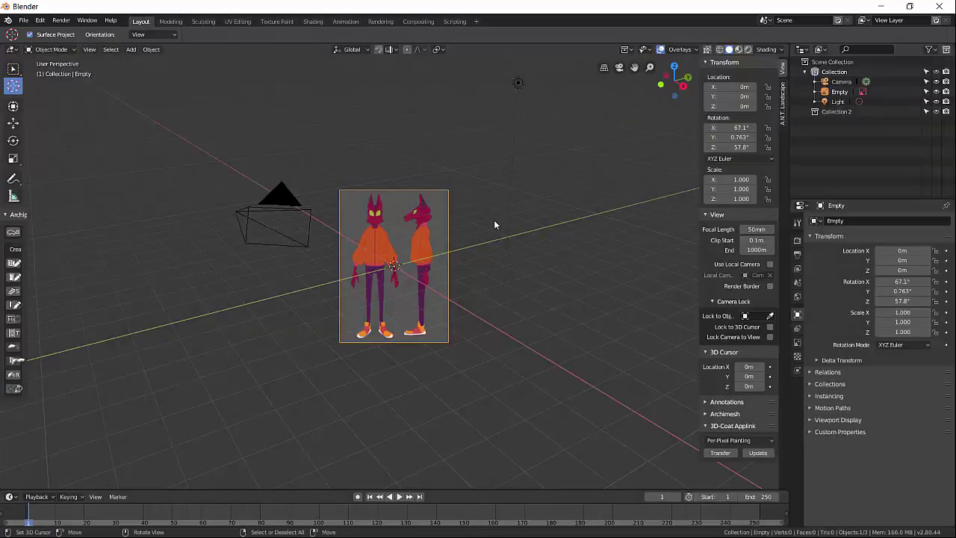
# Step: Delete the angled character reference image from the scene
pyautogui.moveTo(476, 244); pyautogui.dragTo(441, 252, button='middle')
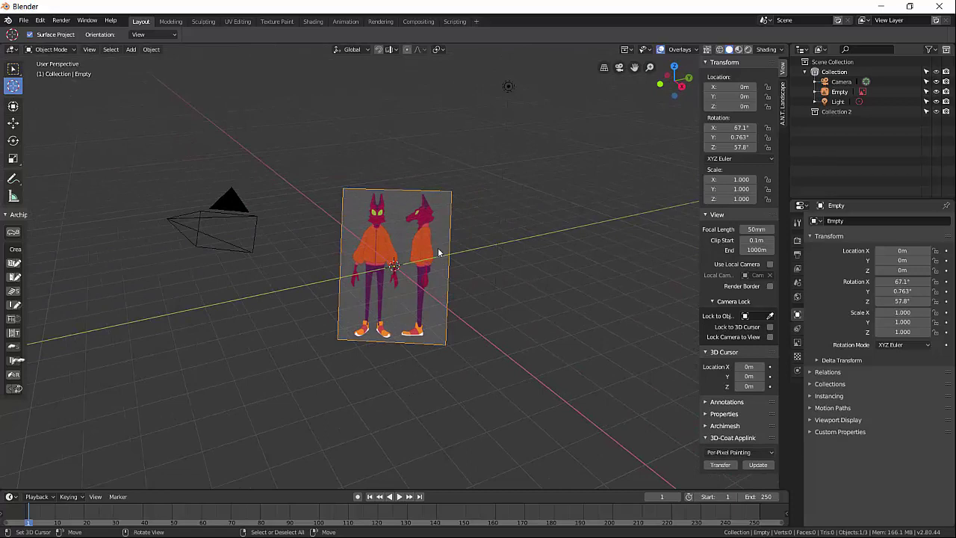
pyautogui.press('x')
pyautogui.click(430, 212)
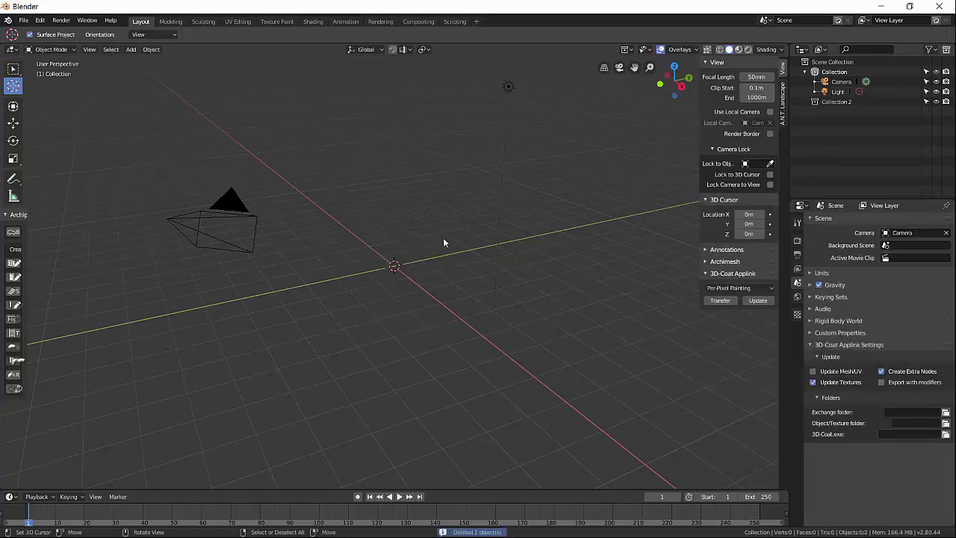
# Step: Set the viewport to front orthographic and add Coyote_Character Model.jpg as a background image
pyautogui.keyDown('alt'); pyautogui.moveTo(437, 275); pyautogui.dragTo(430, 279, button='middle'); pyautogui.keyUp('alt')
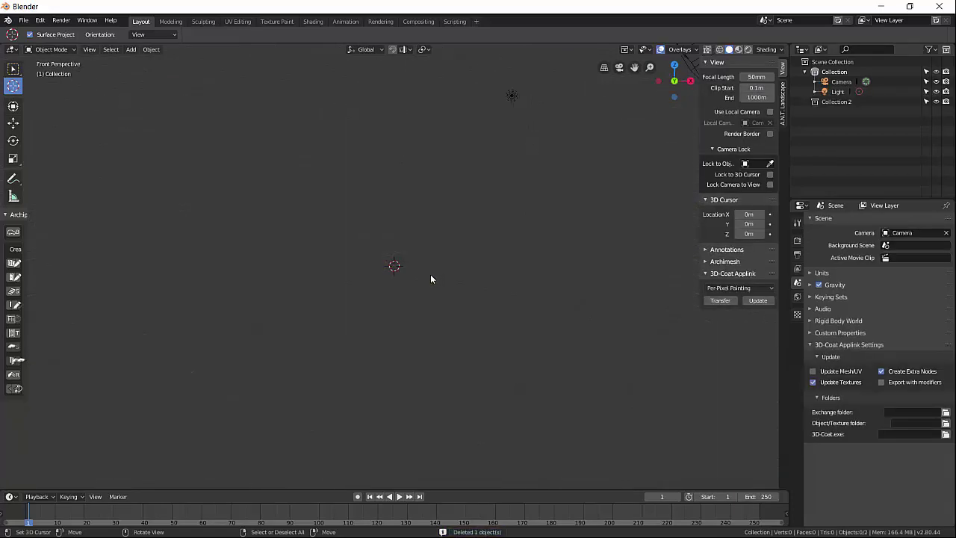
pyautogui.press('KP_5')
pyautogui.scroll(2, 451, 267)
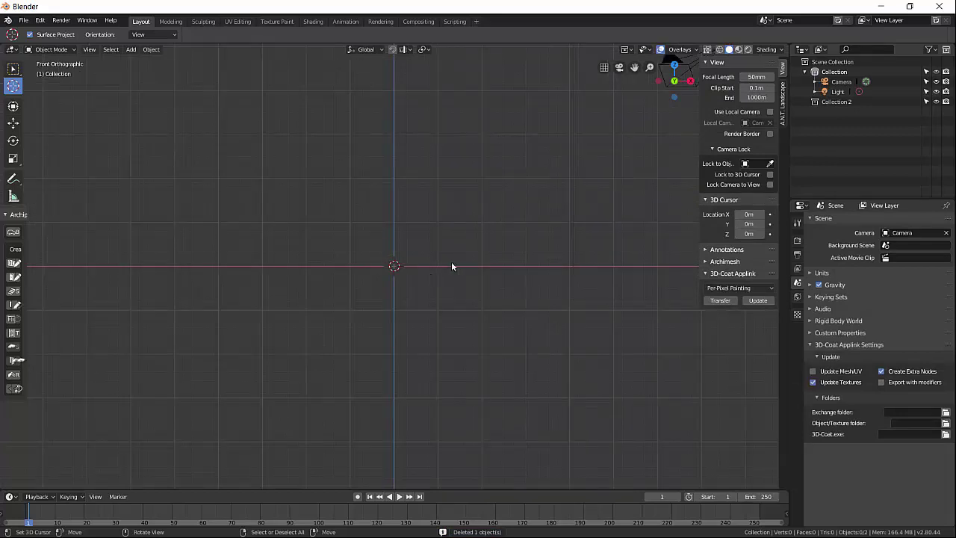
pyautogui.hotkey('shift', 'a')
pyautogui.moveTo(447, 252)
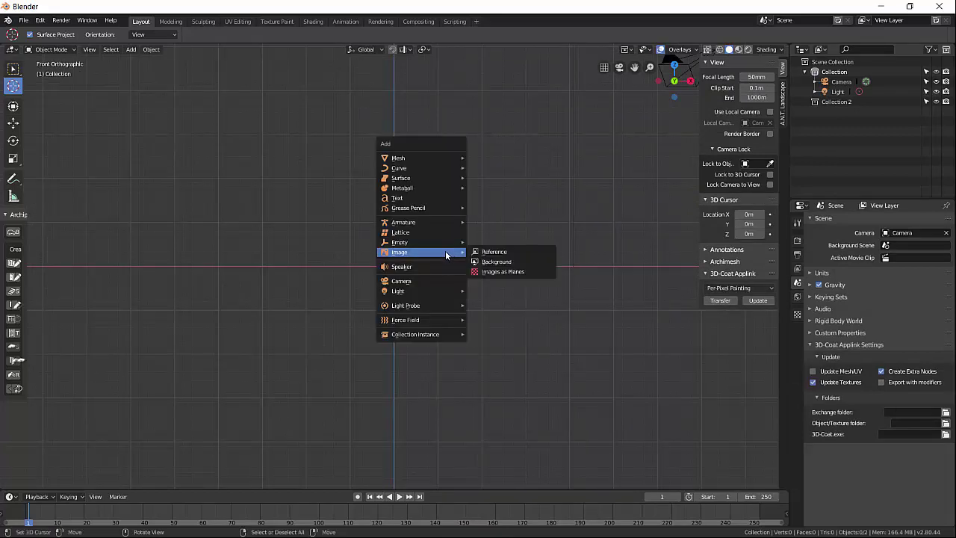
pyautogui.click(484, 261)
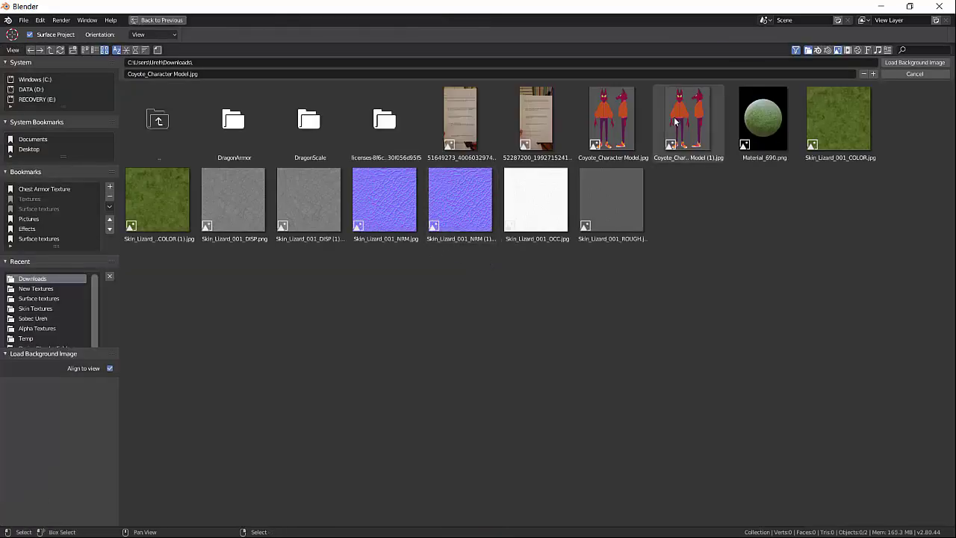
pyautogui.doubleClick(640, 122)
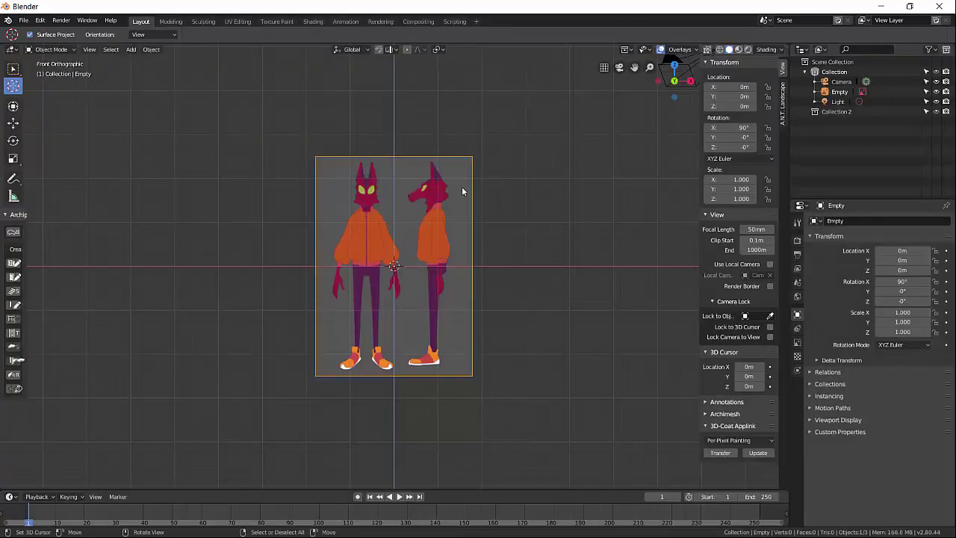
# Step: Move the background image back along the Y axis by about 6.38 m
pyautogui.moveTo(448, 198); pyautogui.dragTo(358, 246, button='middle')
pyautogui.press('g')
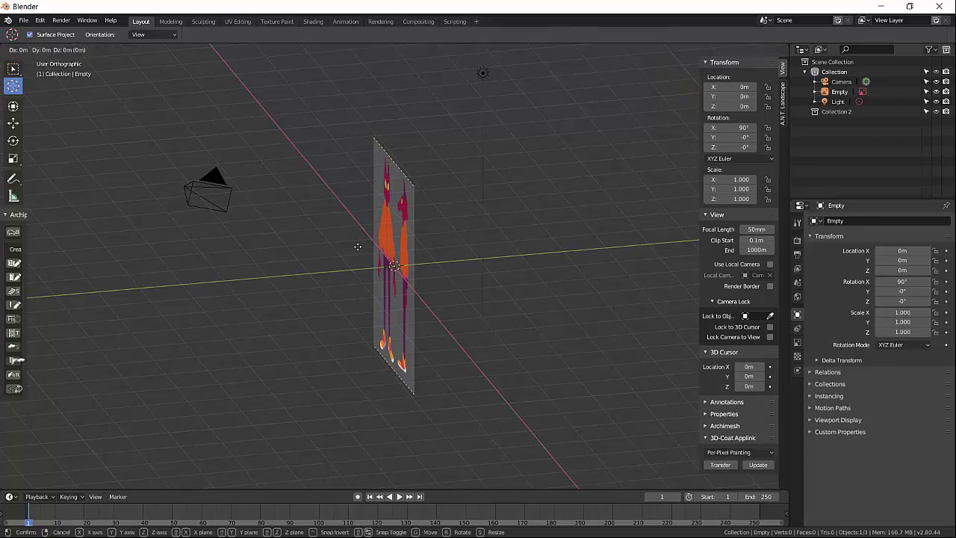
pyautogui.press('y')
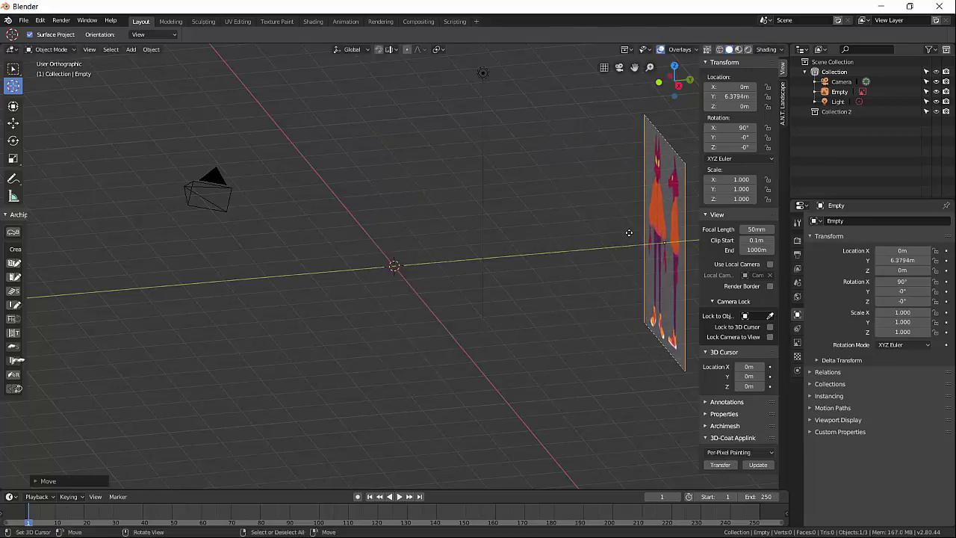
# Step: Move the coyote background image up along the Z axis by about 2.25 m so the feet stand on the ground line
pyautogui.press('KP_1')
pyautogui.scroll(3, 425, 279)
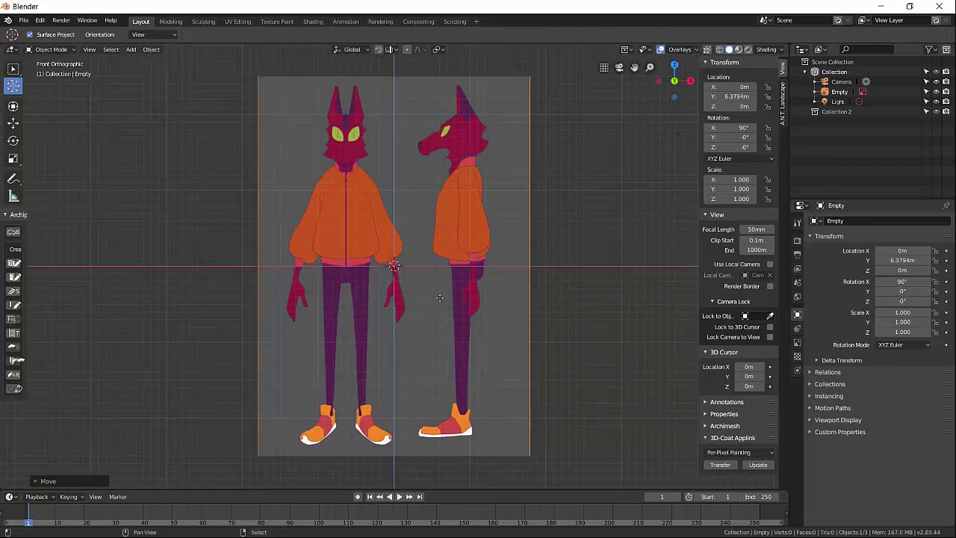
pyautogui.keyDown('shift'); pyautogui.scroll(-2, 430, 284); pyautogui.keyUp('shift')
pyautogui.press('g')
pyautogui.press('z')
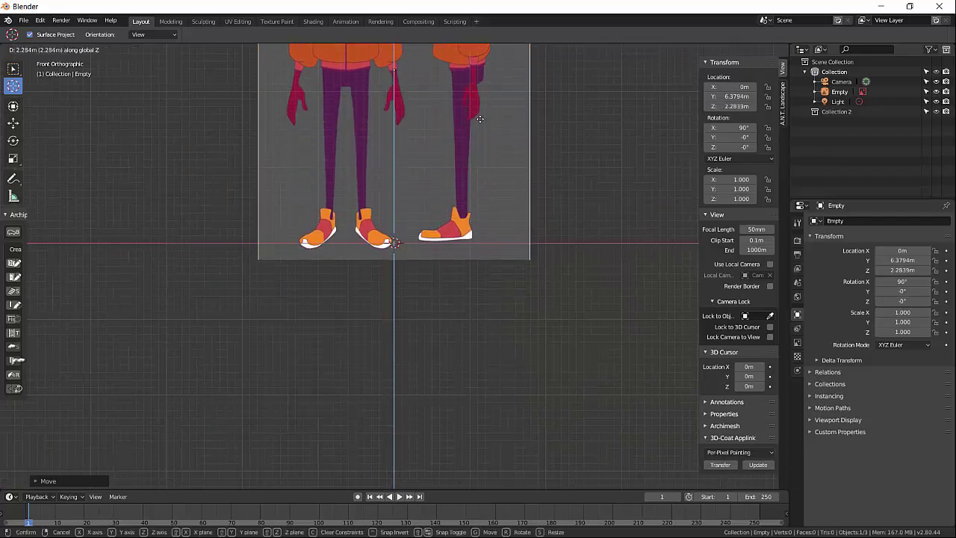
pyautogui.click(480, 121)
pyautogui.keyDown('shift'); pyautogui.scroll(6, 445, 251); pyautogui.keyUp('shift')
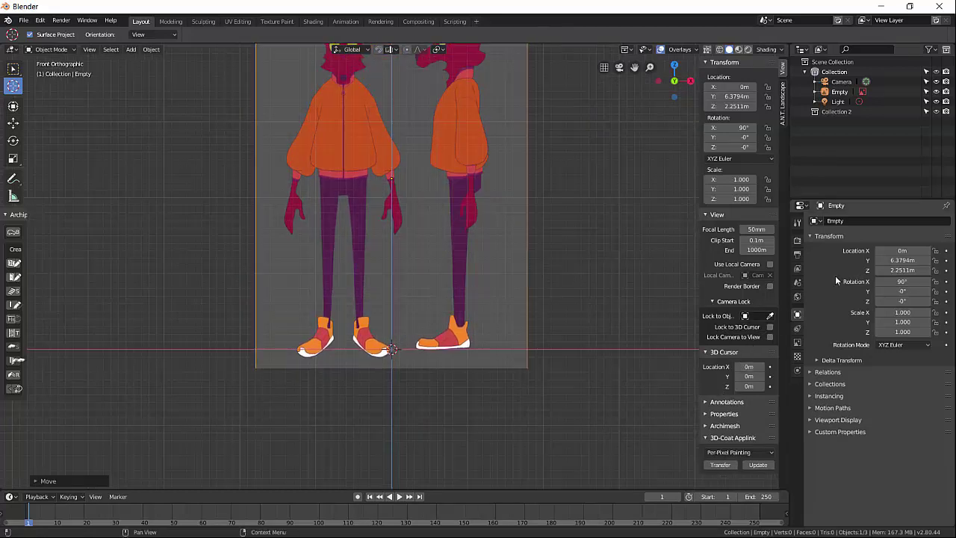
# Step: Set the coyote background image's depth to Front in its image settings
pyautogui.click(798, 241)
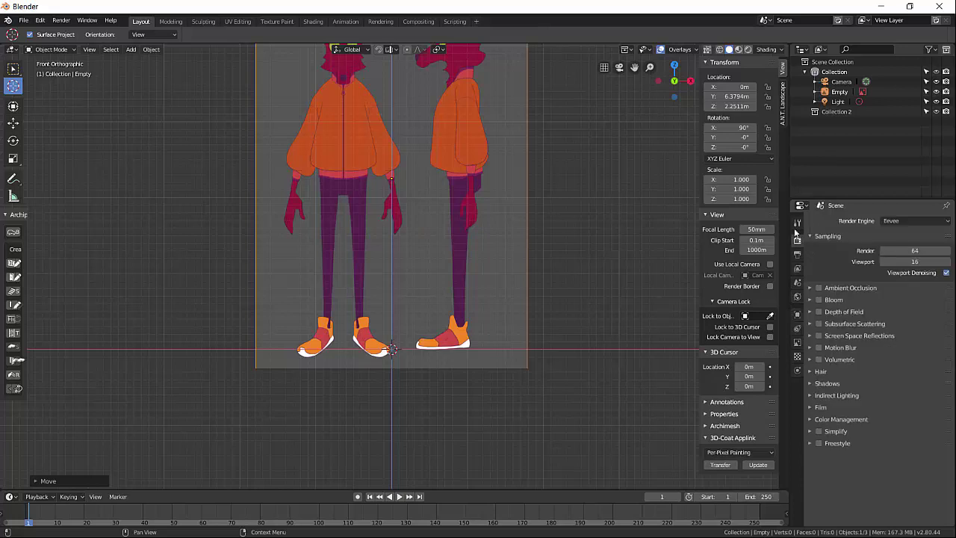
pyautogui.click(797, 225)
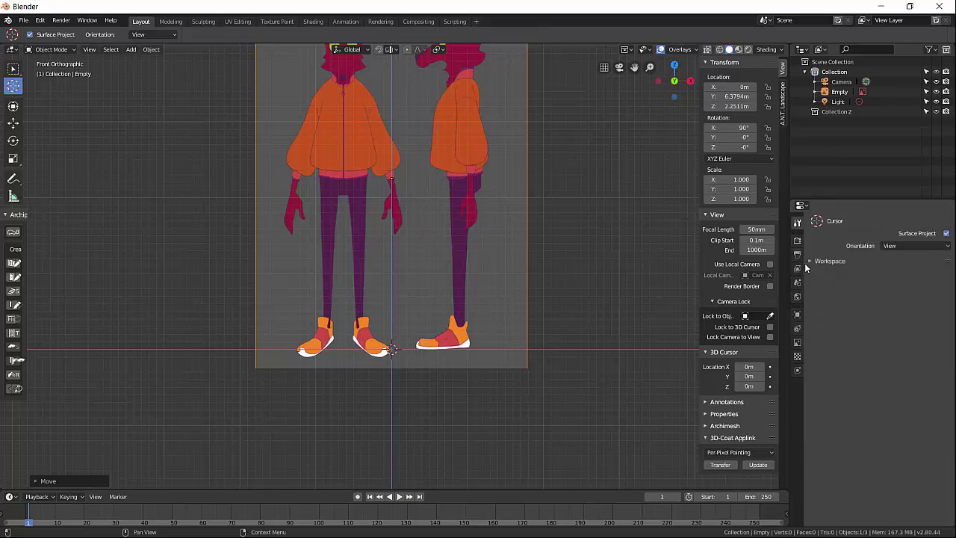
pyautogui.click(798, 297)
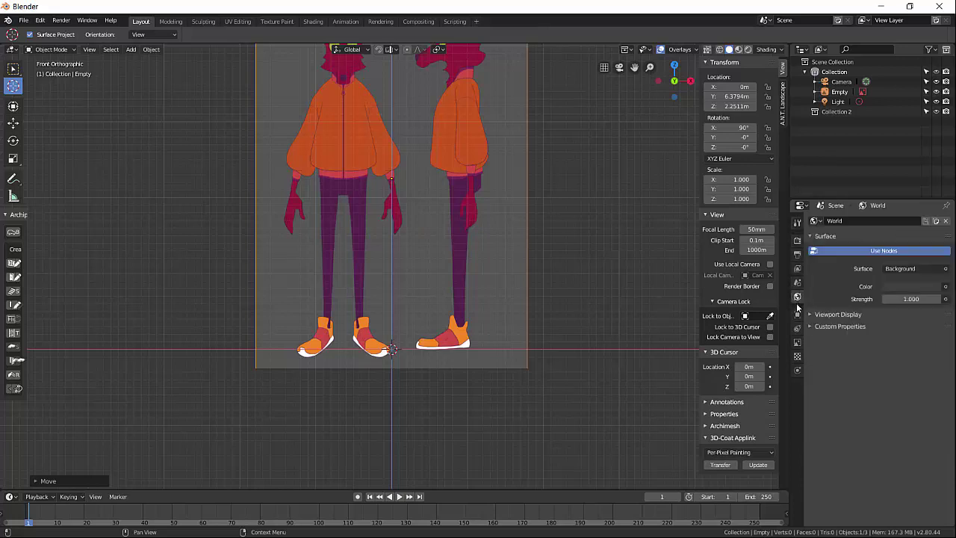
pyautogui.click(797, 315)
pyautogui.click(797, 328)
pyautogui.click(797, 343)
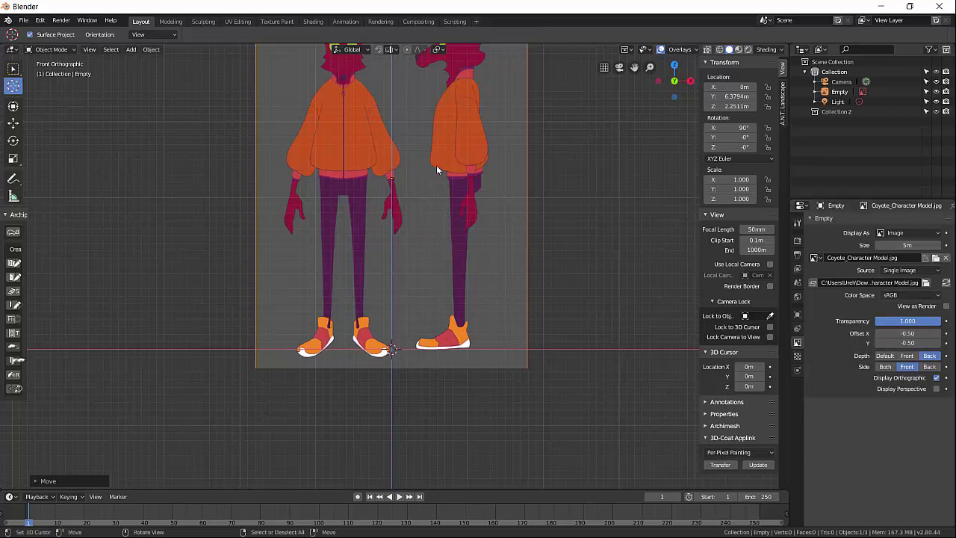
pyautogui.click(907, 355)
# Step: Add a cube mesh at the 3D cursor
pyautogui.hotkey('shift', 'a')
pyautogui.moveTo(468, 329)
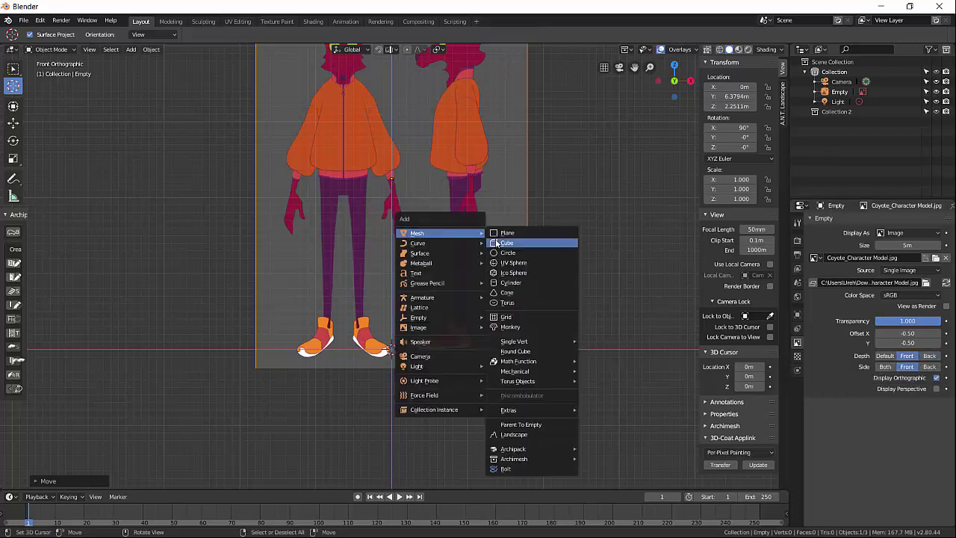
pyautogui.click(495, 239)
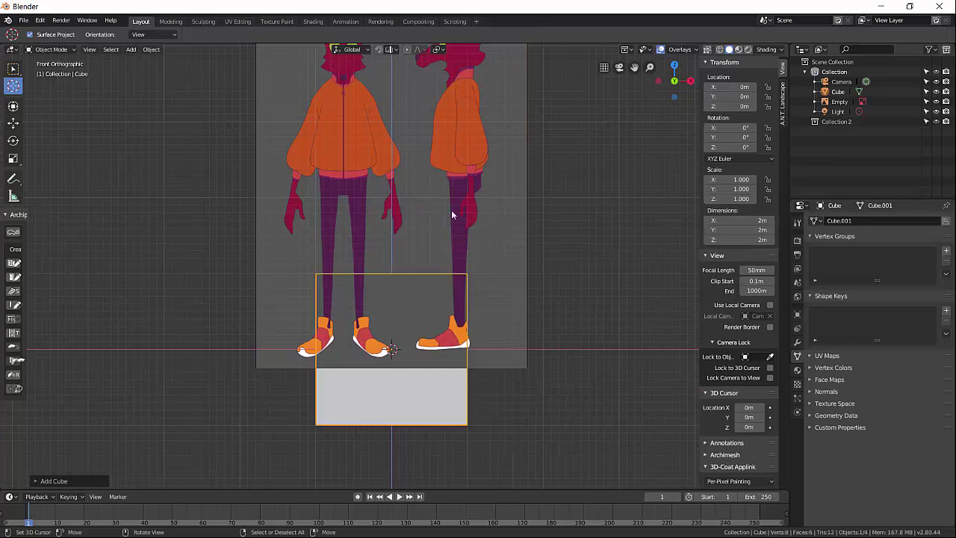
# Step: Set the coyote background image's transparency to 0.5
pyautogui.click(494, 245)
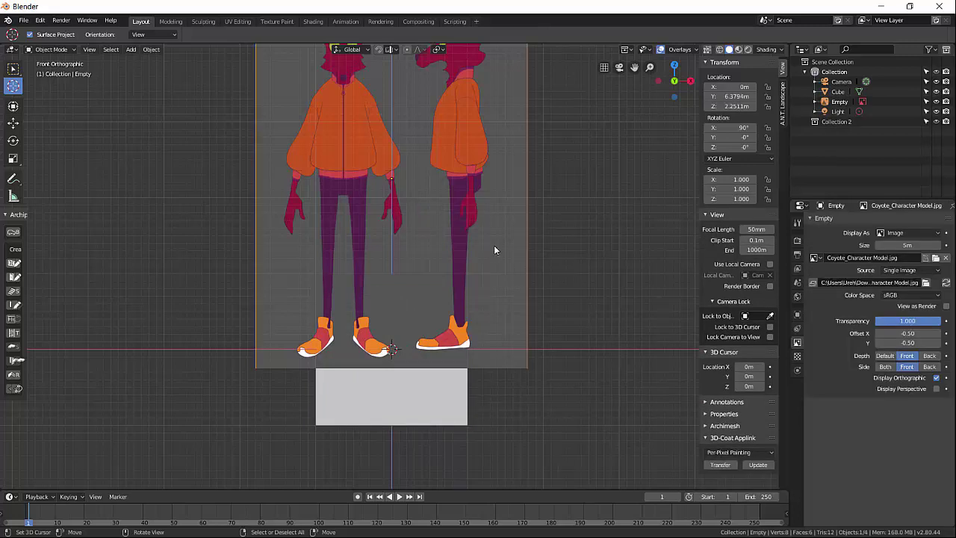
pyautogui.click(911, 323)
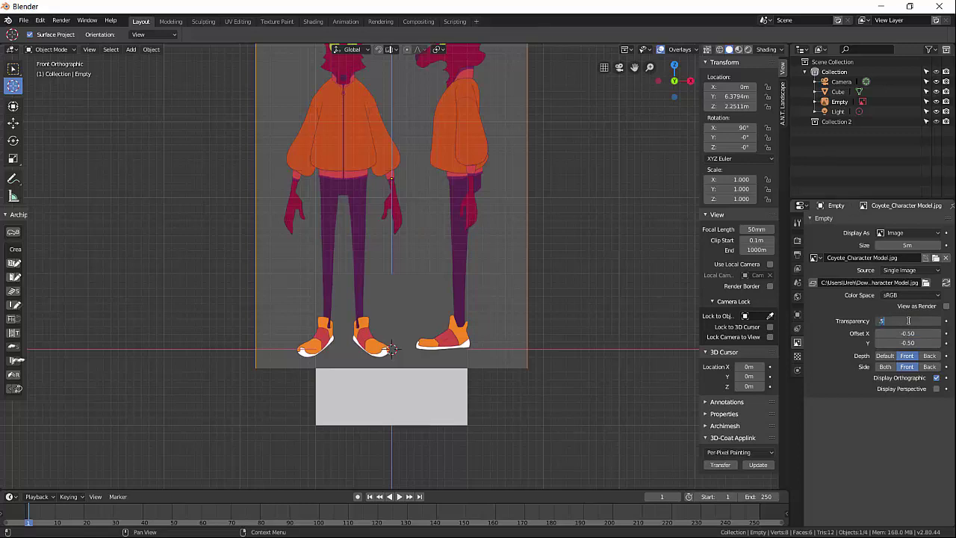
pyautogui.press('Return')
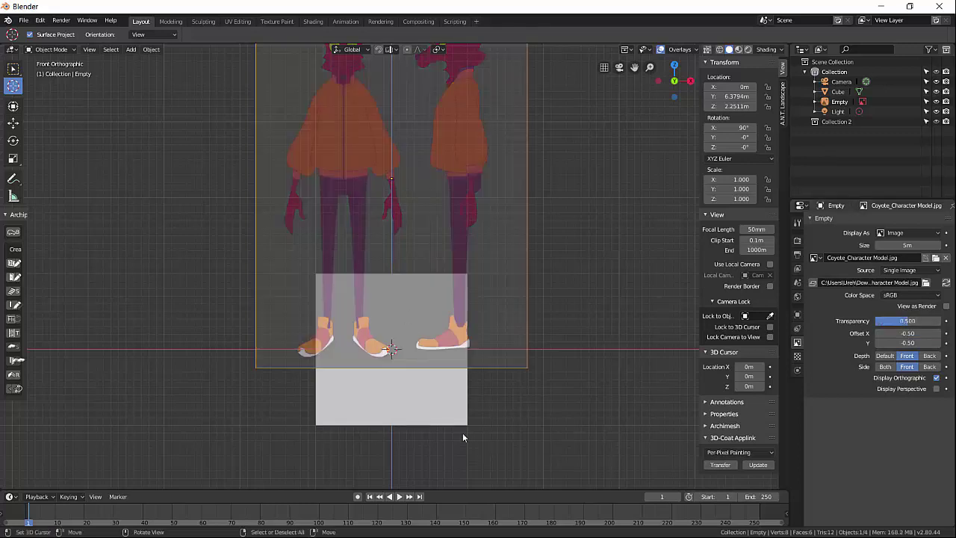
# Step: Examine how the cube shows through the semi-transparent character image from the front and from an angle
pyautogui.click(428, 411)
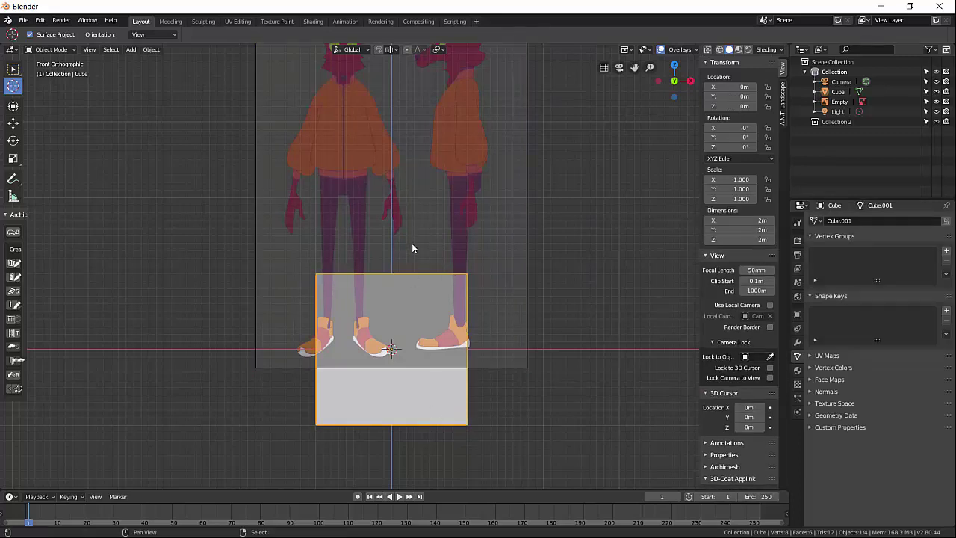
pyautogui.keyDown('shift'); pyautogui.moveTo(412, 242); pyautogui.dragTo(409, 303, button='middle'); pyautogui.keyUp('shift')
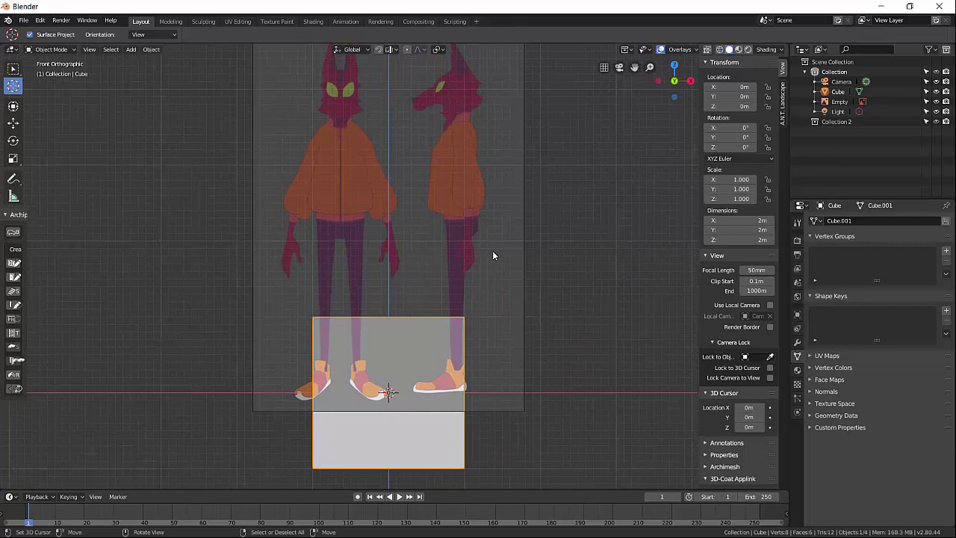
pyautogui.moveTo(492, 254)
pyautogui.mouseDown(button='middle')
pyautogui.moveTo(433, 283)
pyautogui.moveTo(487, 249)
pyautogui.mouseUp(button='middle')
pyautogui.scroll(-5, 453, 273)
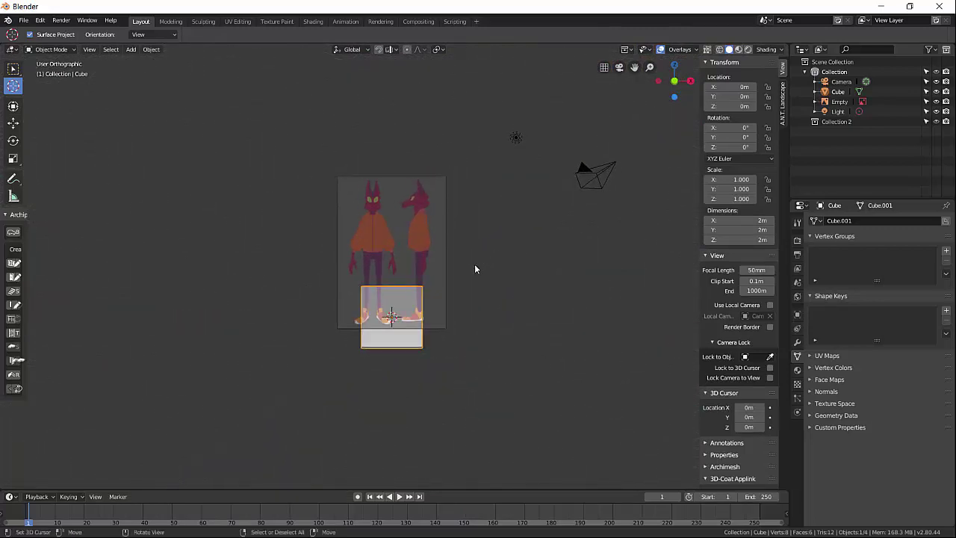
pyautogui.press('KP_1')
pyautogui.scroll(3, 463, 299)
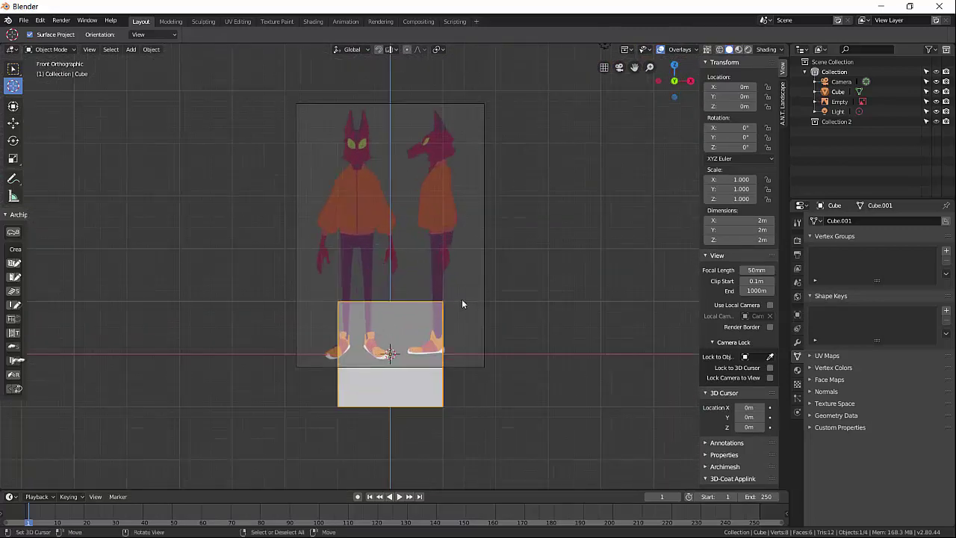
pyautogui.moveTo(470, 119); pyautogui.dragTo(463, 180, button='middle')
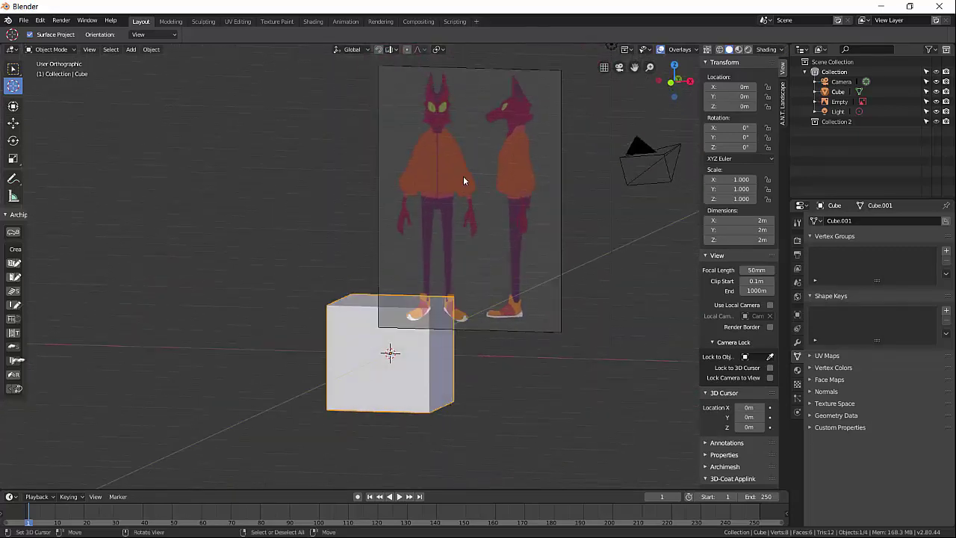
pyautogui.click(463, 180)
pyautogui.press('KP_1')
pyautogui.scroll(-5, 374, 252)
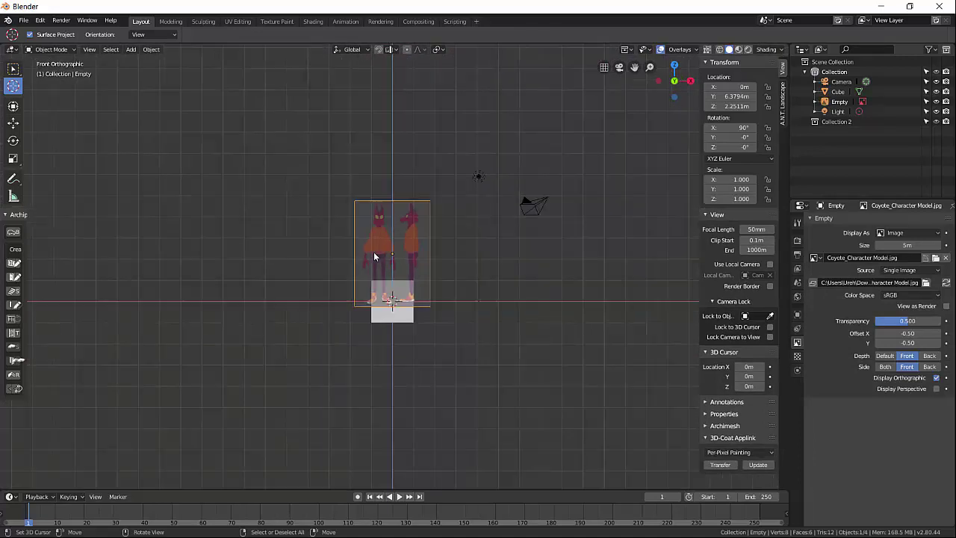
# Step: Set the viewport to right orthographic and add Coyote_Character Model.jpg as a second background image
pyautogui.press('KP_3')
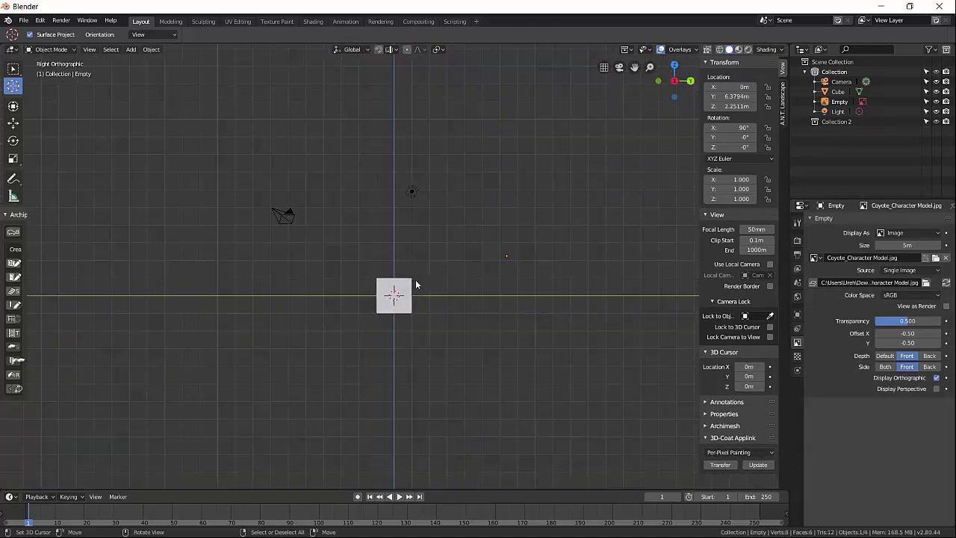
pyautogui.hotkey('shift', 'a')
pyautogui.moveTo(416, 284)
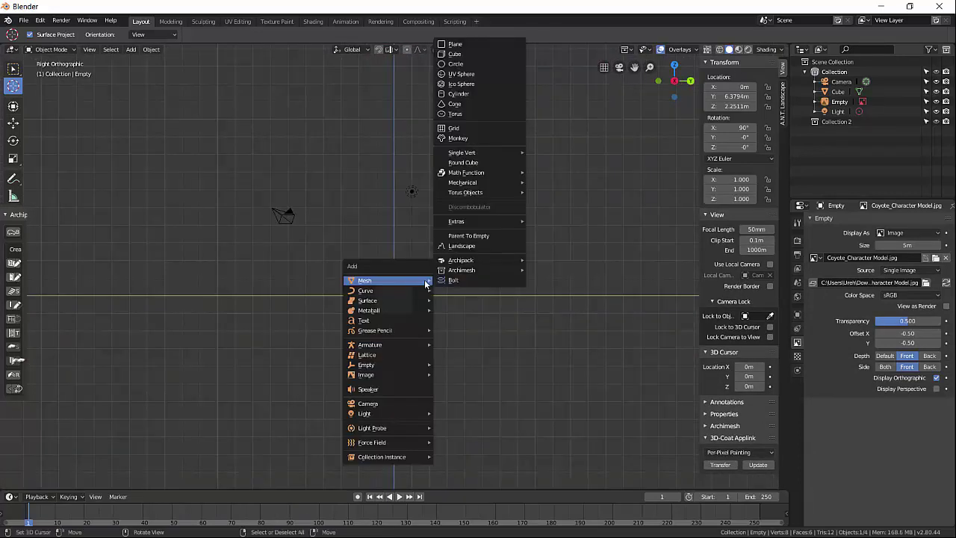
pyautogui.moveTo(389, 374)
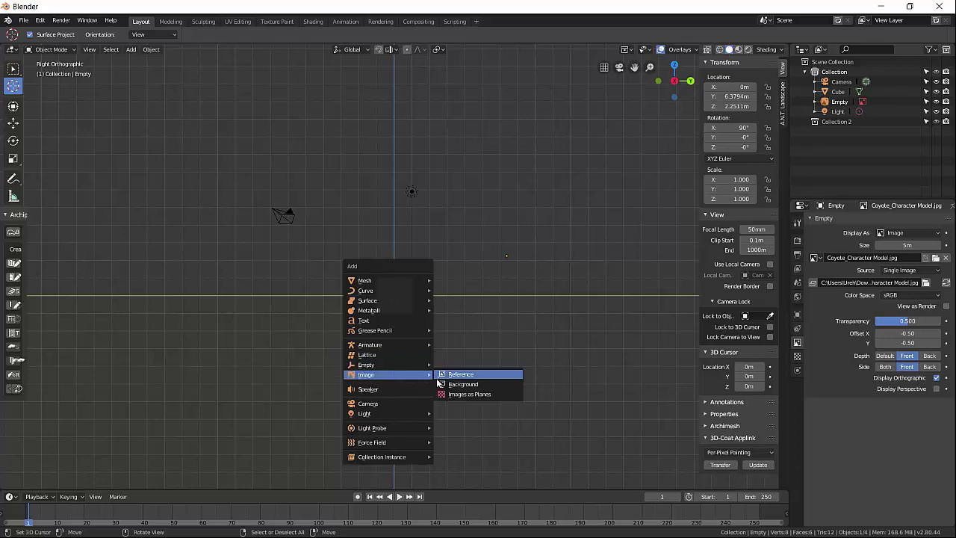
pyautogui.click(442, 384)
pyautogui.doubleClick(602, 137)
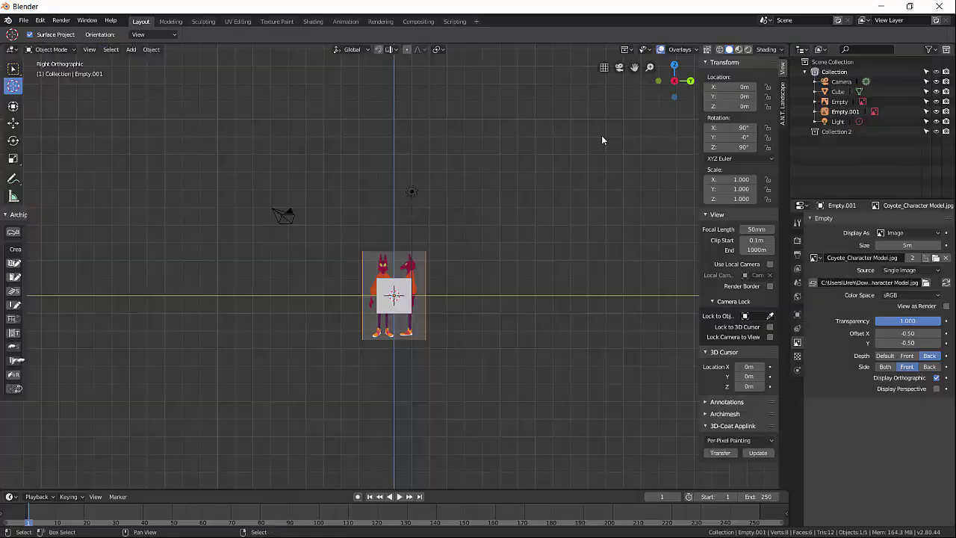
# Step: Move the right-view background image up along the Z axis by about 2.27 m
pyautogui.scroll(4, 433, 359)
pyautogui.press('g')
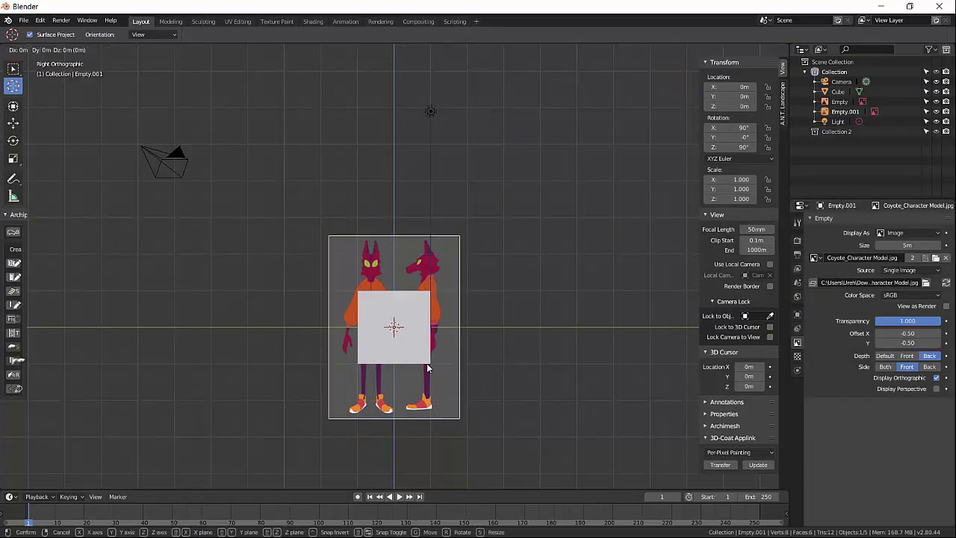
pyautogui.press('z')
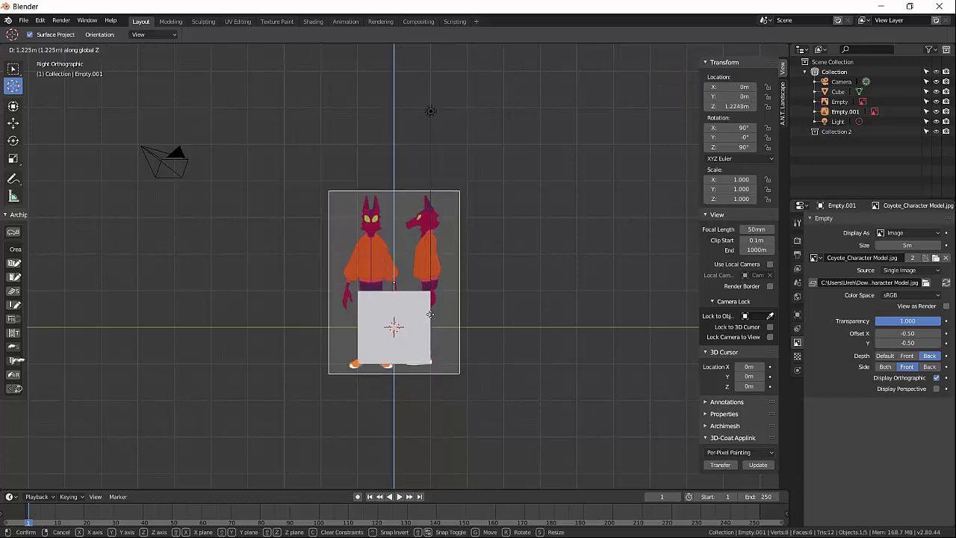
pyautogui.click(437, 285)
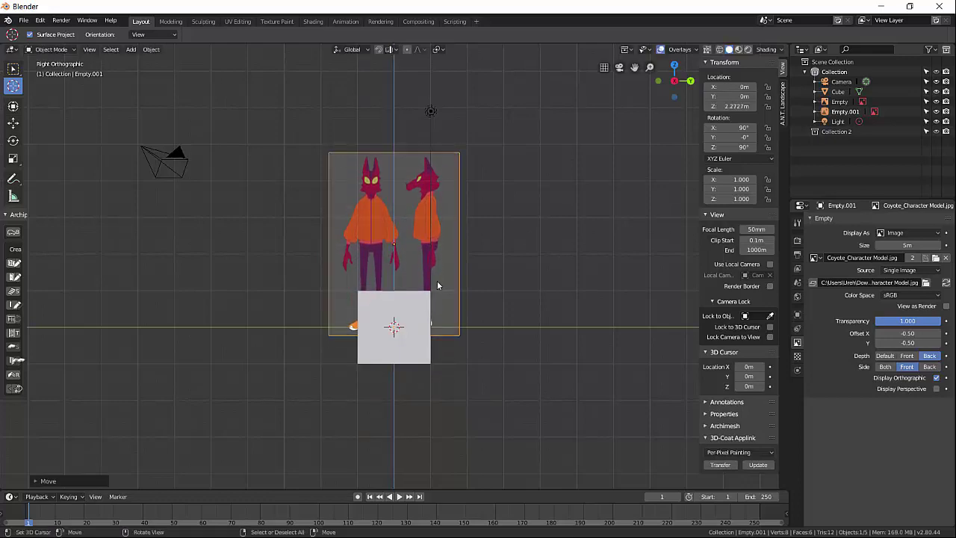
# Step: Hide the cube that covers the legs in the right-view background image
pyautogui.scroll(5, 437, 286)
pyautogui.click(447, 335)
pyautogui.press('h')
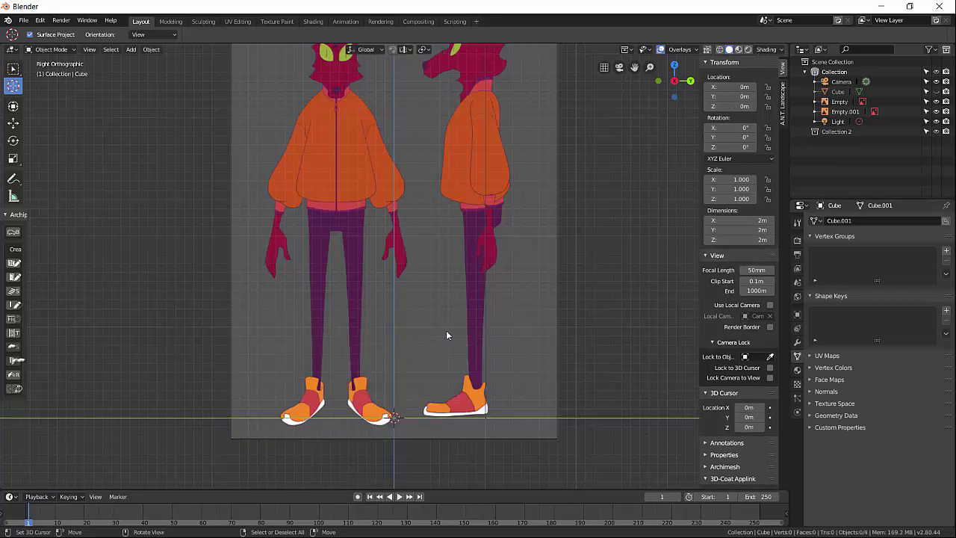
# Step: Fine-tune the right-view image's height along Z and move it back along the X axis to about -3.41 m
pyautogui.click(454, 371)
pyautogui.press('g')
pyautogui.press('z')
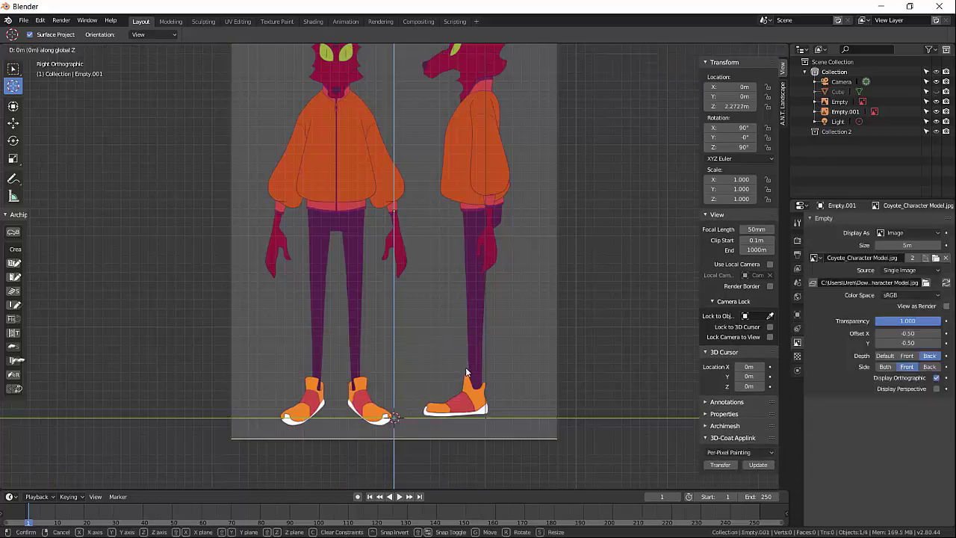
pyautogui.click(464, 368)
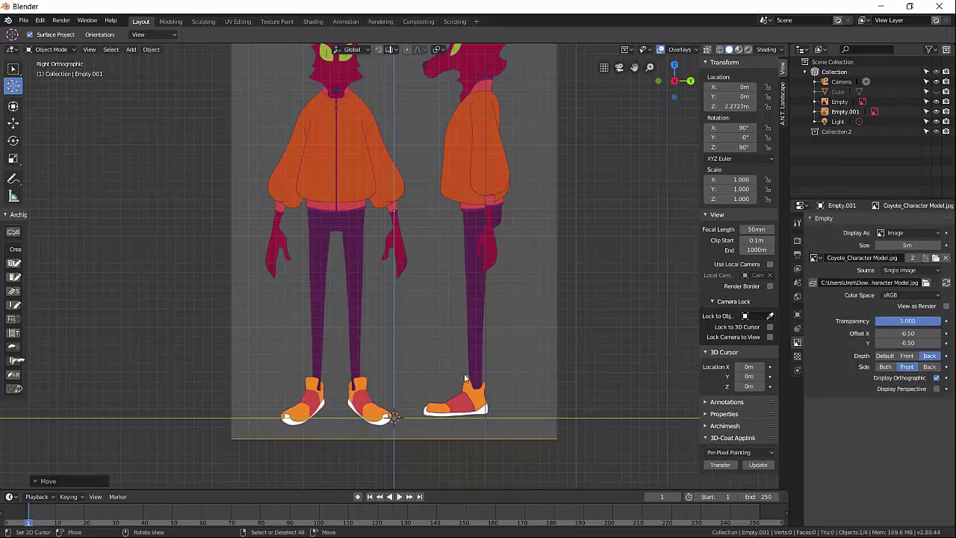
pyautogui.moveTo(466, 378); pyautogui.dragTo(501, 388, button='middle')
pyautogui.press('g')
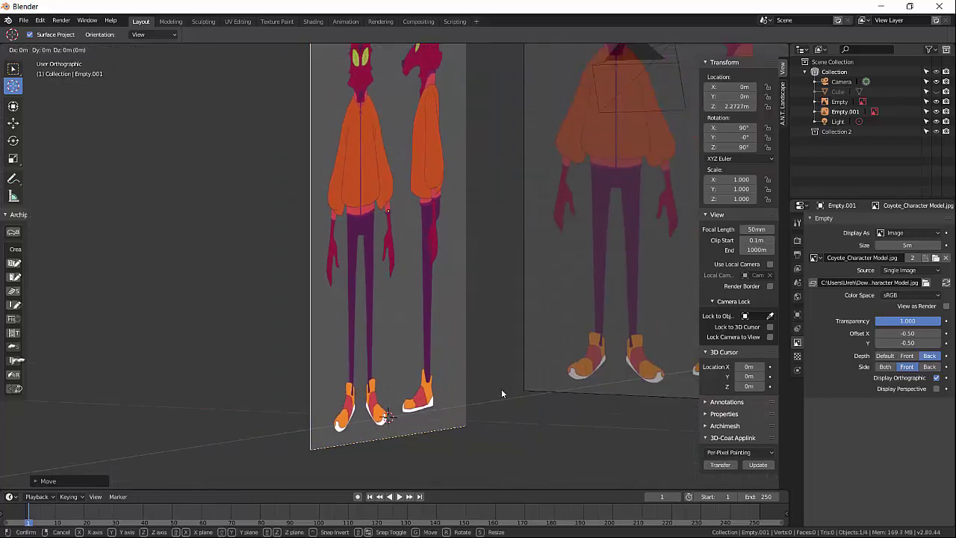
pyautogui.press('x')
pyautogui.click(258, 413)
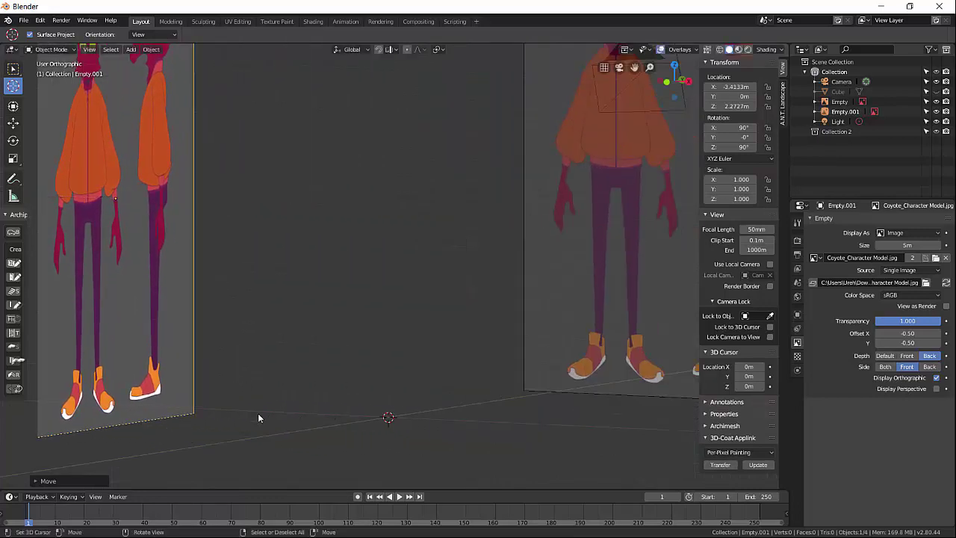
# Step: Compare the placement of the two background images from an angle and in the right and front orthographic views
pyautogui.moveTo(258, 413); pyautogui.dragTo(365, 378, button='middle')
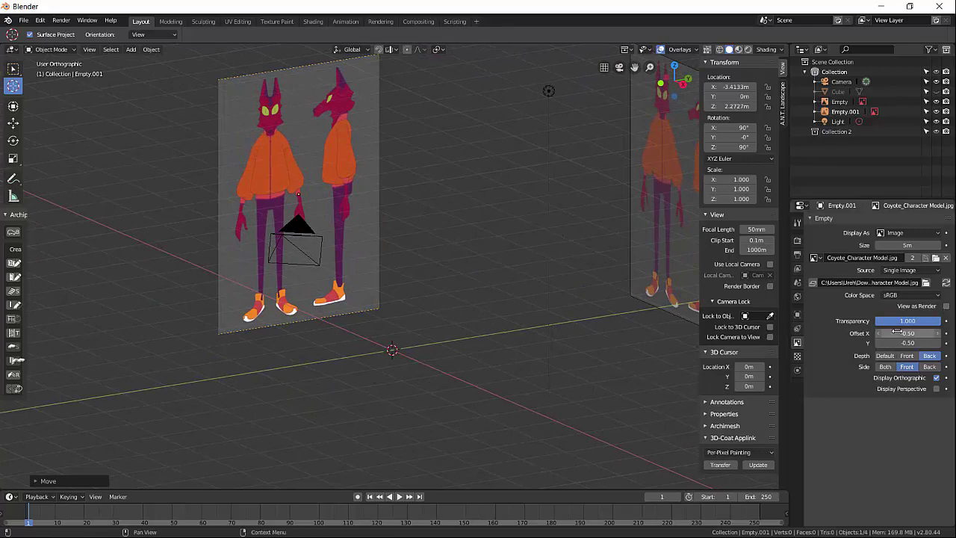
pyautogui.moveTo(908, 341); pyautogui.dragTo(908, 341)
pyautogui.moveTo(313, 402); pyautogui.dragTo(377, 404, button='middle')
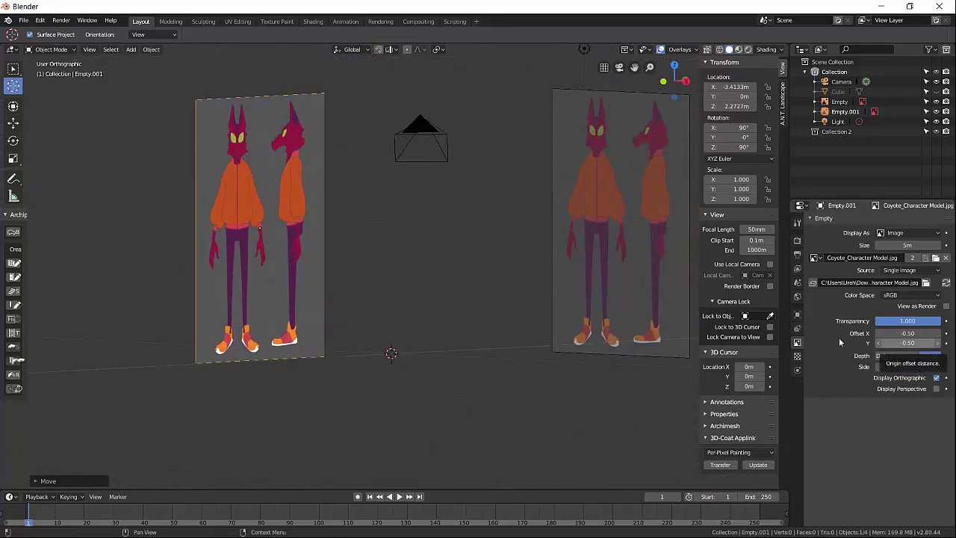
pyautogui.click(628, 273)
pyautogui.moveTo(557, 371); pyautogui.dragTo(527, 375, button='middle')
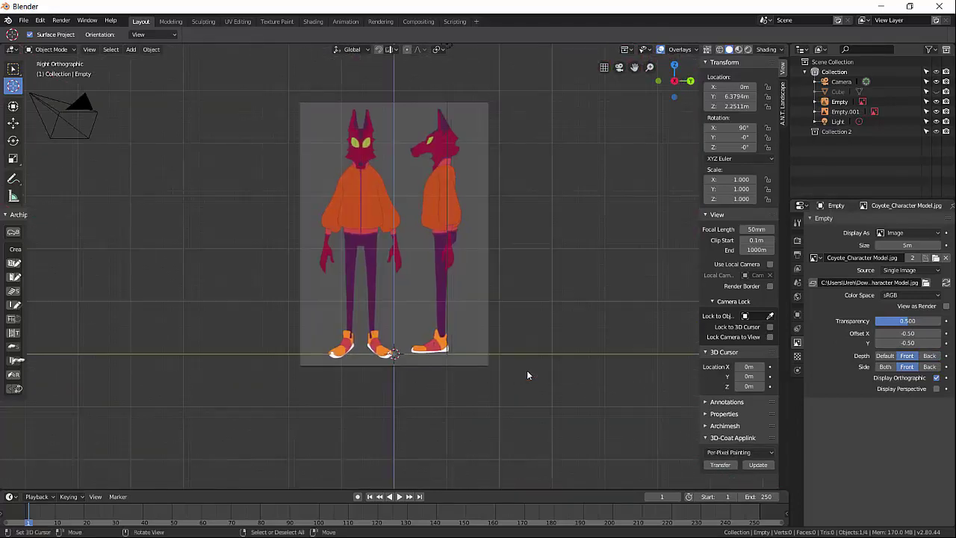
pyautogui.press('KP_1')
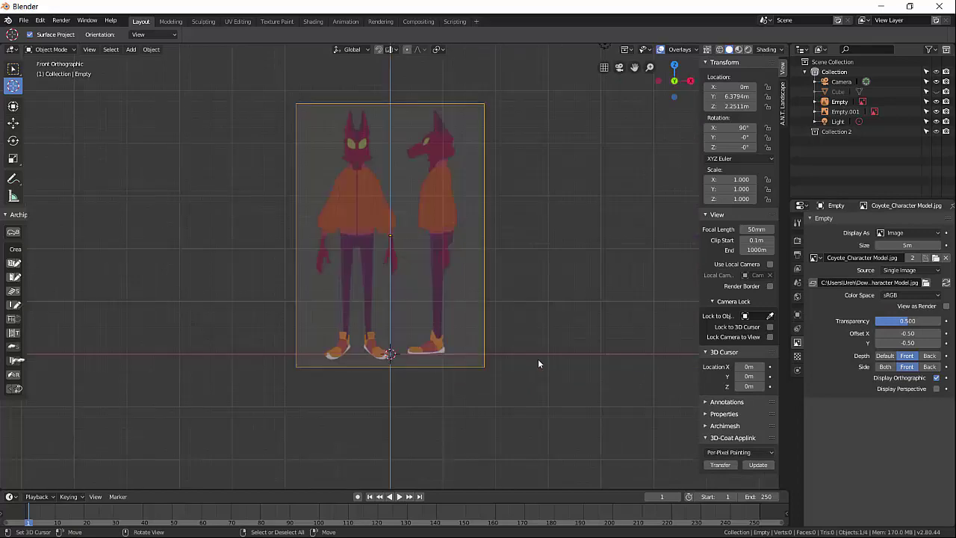
pyautogui.scroll(3, 449, 354)
pyautogui.scroll(-2, 429, 351)
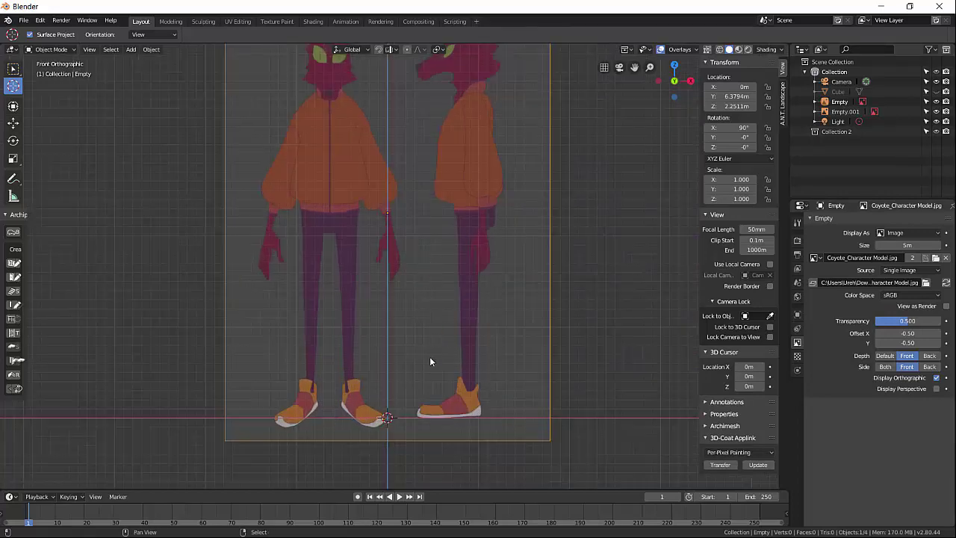
# Step: Draw the right-view background image in front of the scene and set its transparency to 0.5
pyautogui.scroll(-3, 448, 384)
pyautogui.scroll(-3, 336, 372)
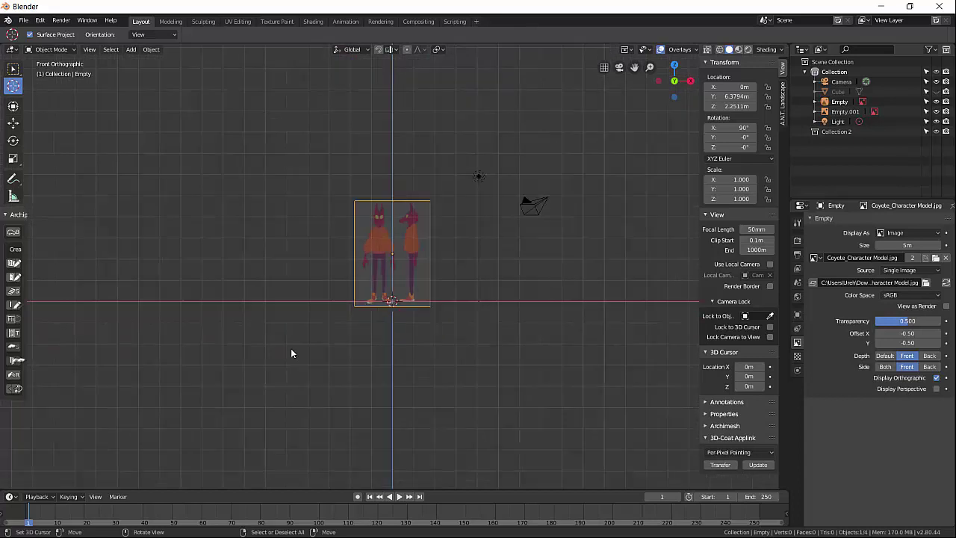
pyautogui.press('KP_3')
pyautogui.click(390, 271)
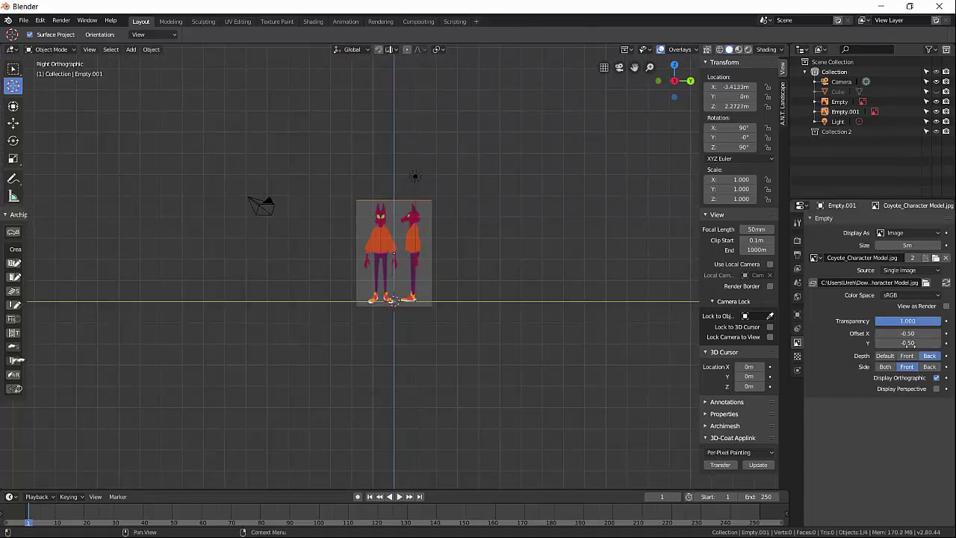
pyautogui.click(907, 356)
pyautogui.click(908, 321)
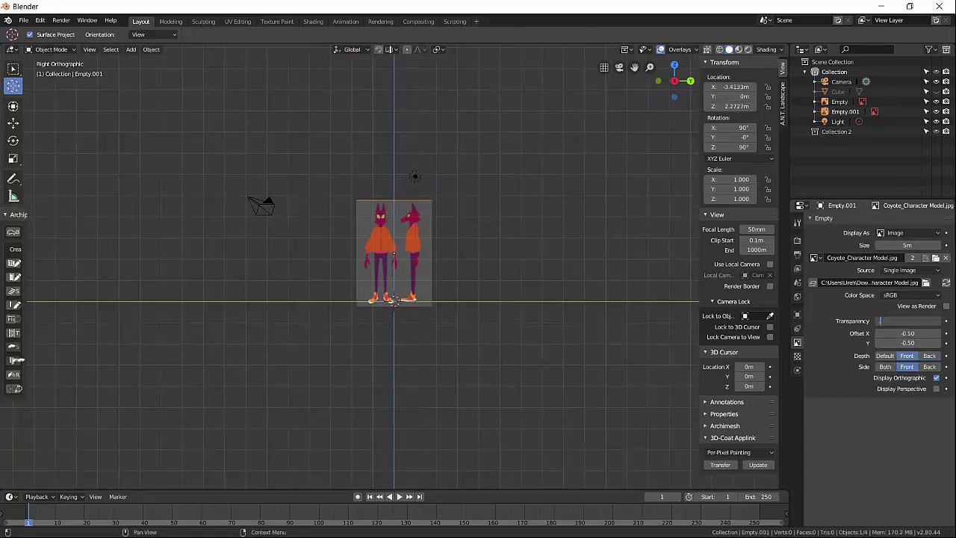
pyautogui.write('.5')
pyautogui.press('Return')
# Step: Unhide the cube and compare it with the background images in the front and right orthographic views
pyautogui.hotkey('alt', 'h')
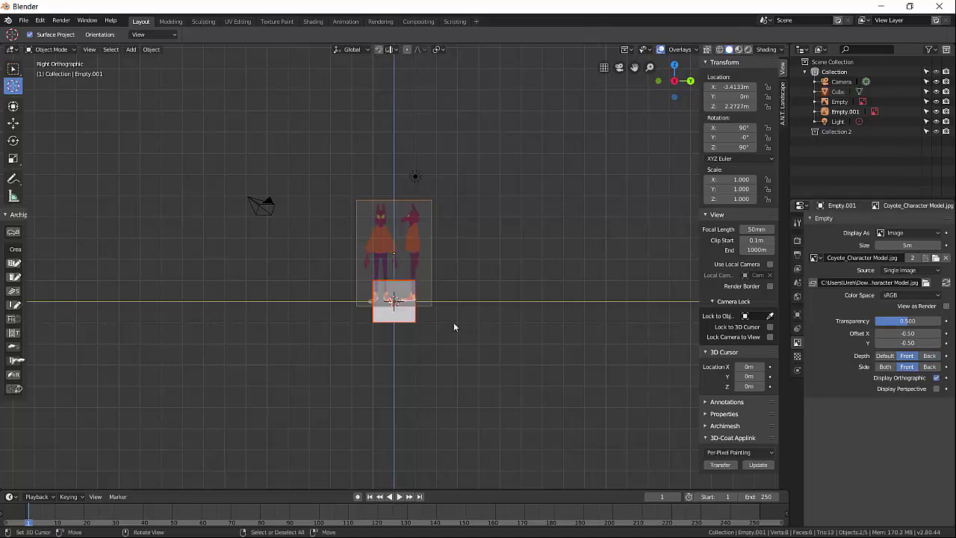
pyautogui.scroll(6, 452, 322)
pyautogui.moveTo(392, 331); pyautogui.dragTo(505, 334, button='middle')
pyautogui.press('KP_1')
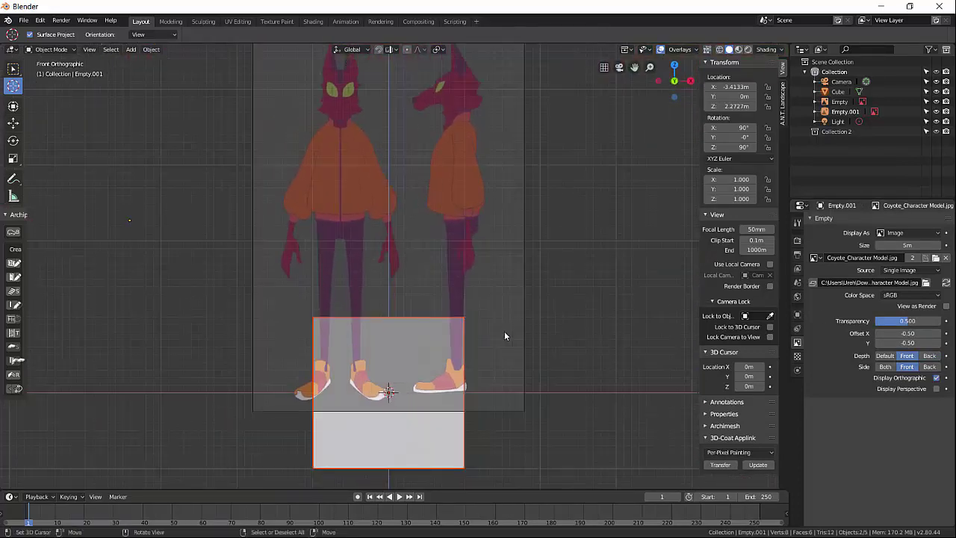
pyautogui.press('KP_3')
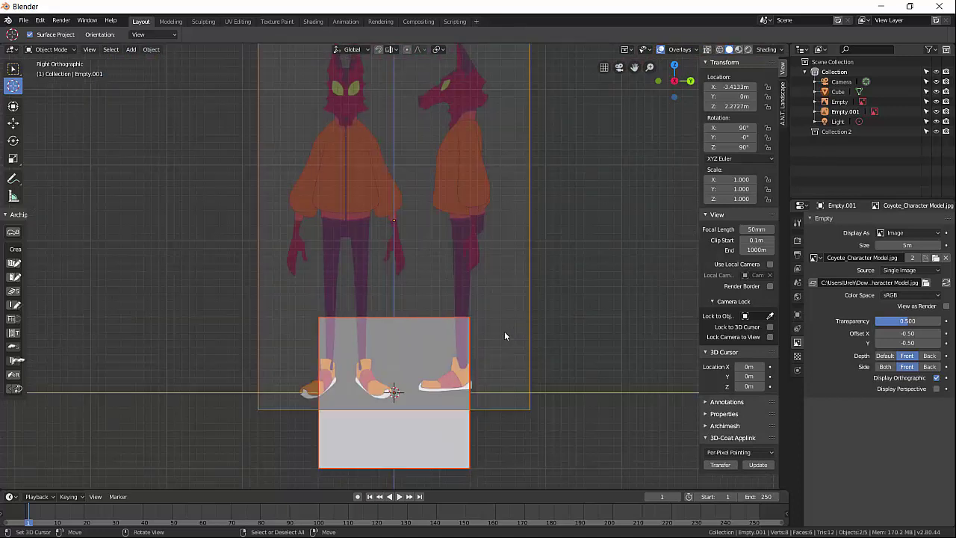
# Step: Move the right-view background image along Y to about -0.88 m, centring the side-view character on the vertical axis
pyautogui.click(498, 293)
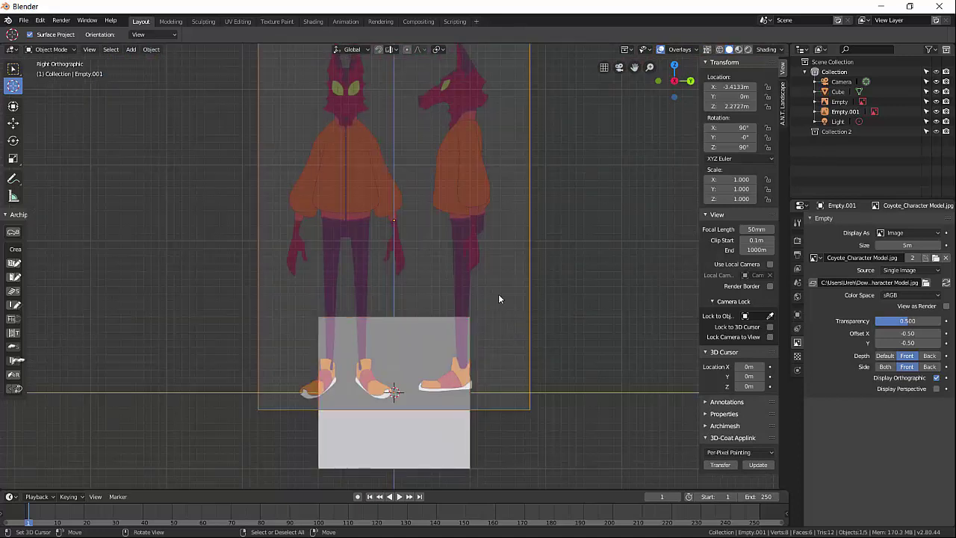
pyautogui.press('g')
pyautogui.press('x')
pyautogui.press('y')
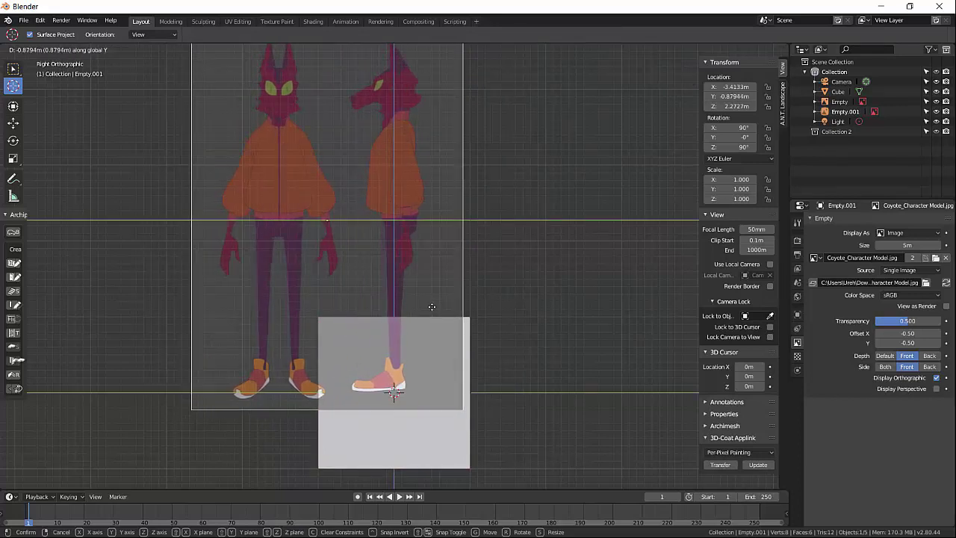
pyautogui.click(432, 307)
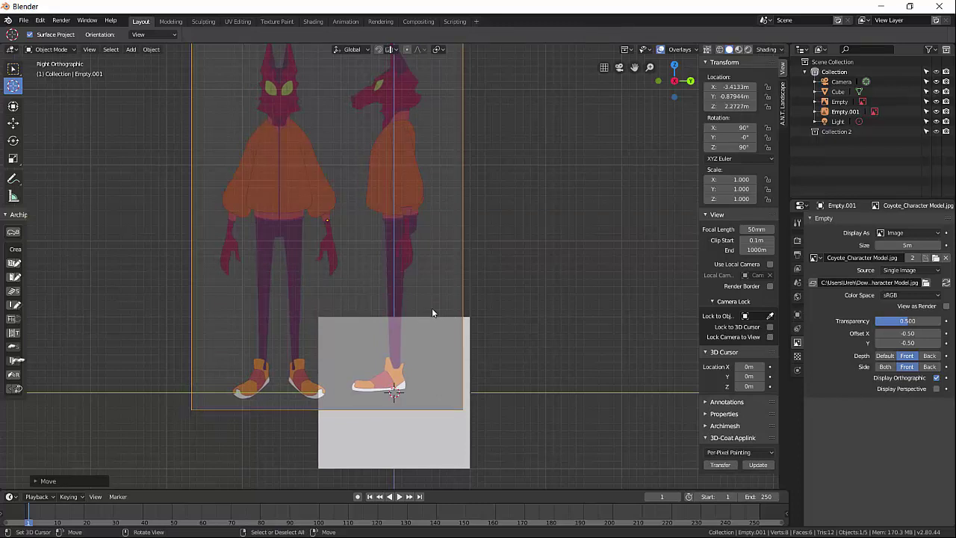
# Step: Delete the cube from the scene in the front view
pyautogui.press('KP_1')
pyautogui.click(419, 340)
pyautogui.press('x')
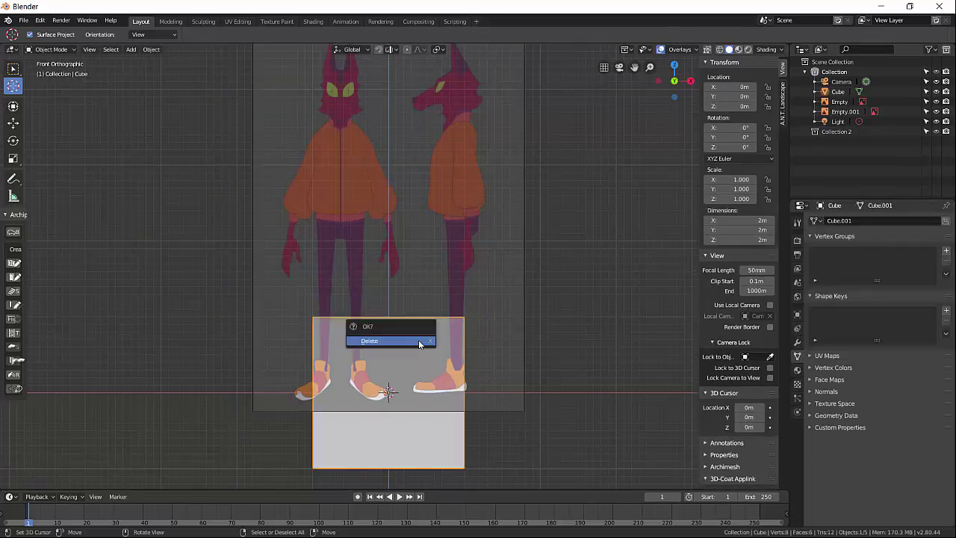
pyautogui.click(418, 340)
# Step: Add a mesh cylinder at the origin and set its vertex count to 12
pyautogui.hotkey('shift', 'a')
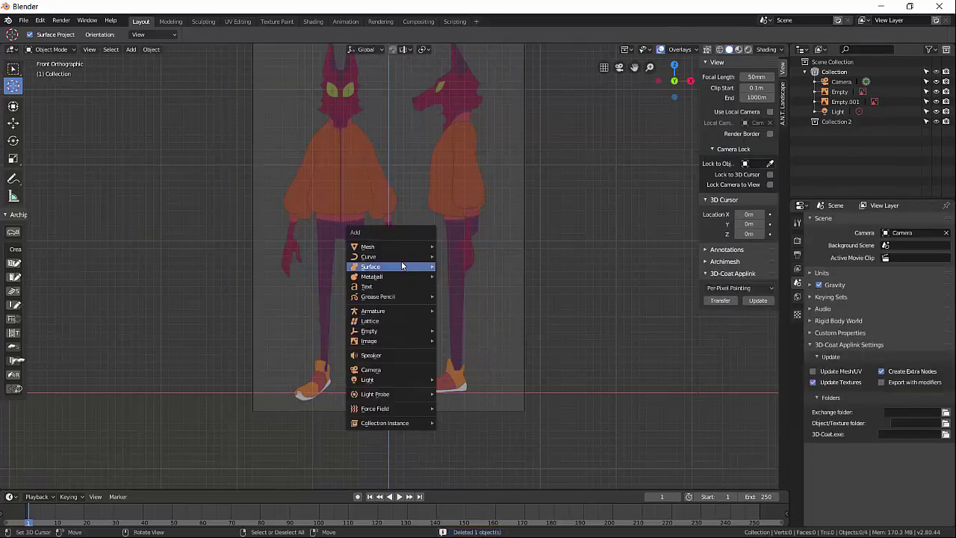
pyautogui.moveTo(432, 248)
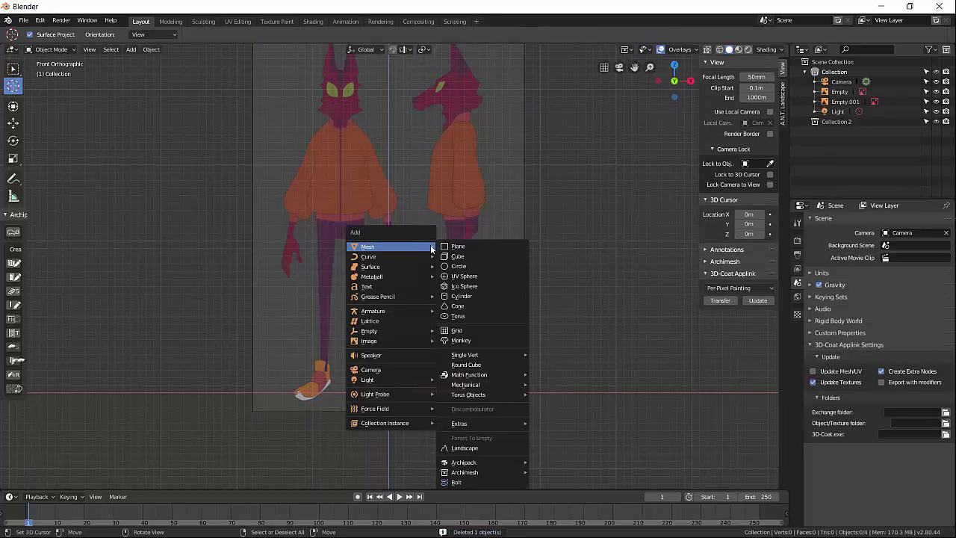
pyautogui.click(463, 296)
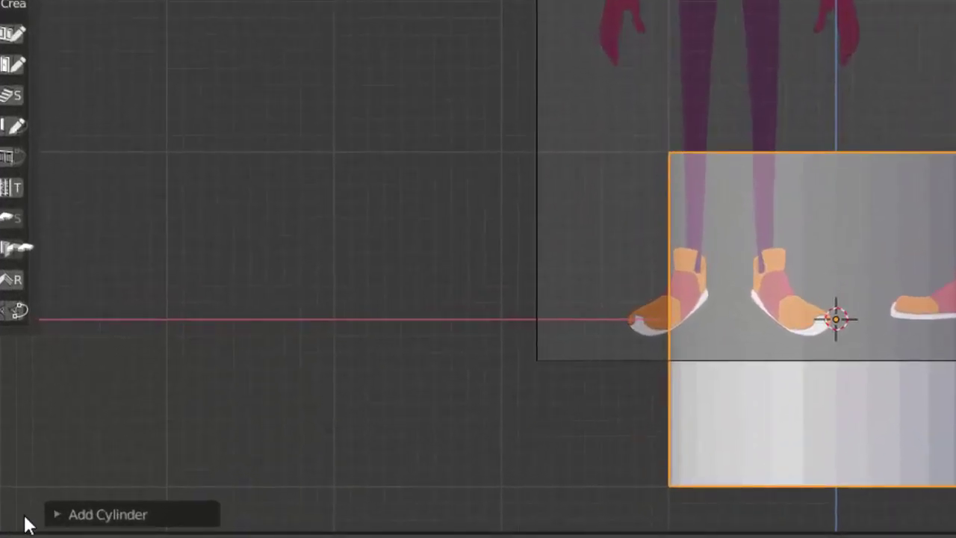
pyautogui.click(58, 515)
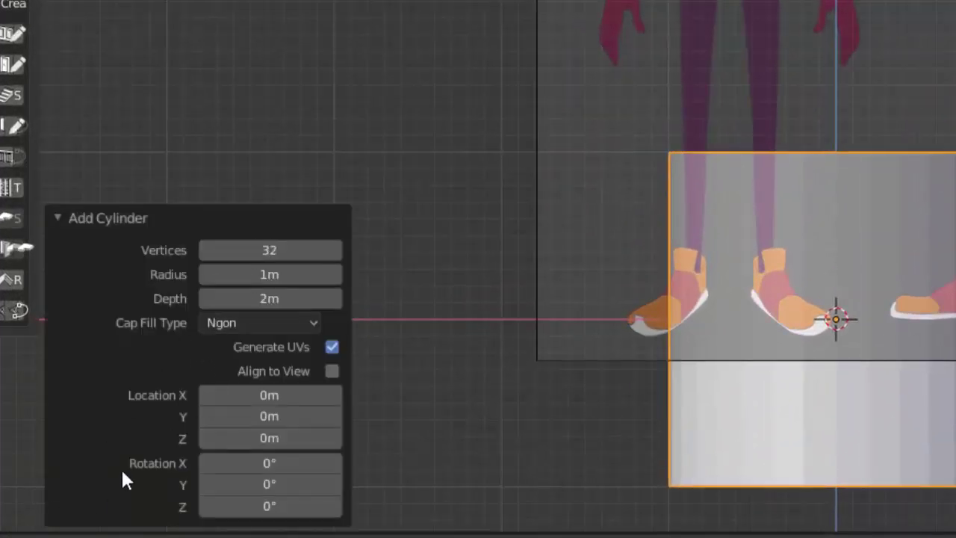
pyautogui.click(58, 218)
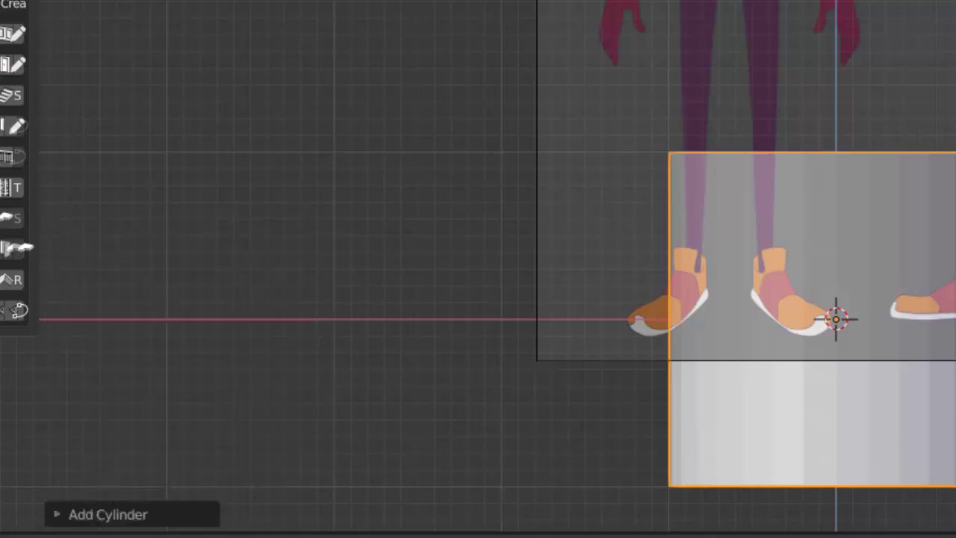
pyautogui.click(57, 515)
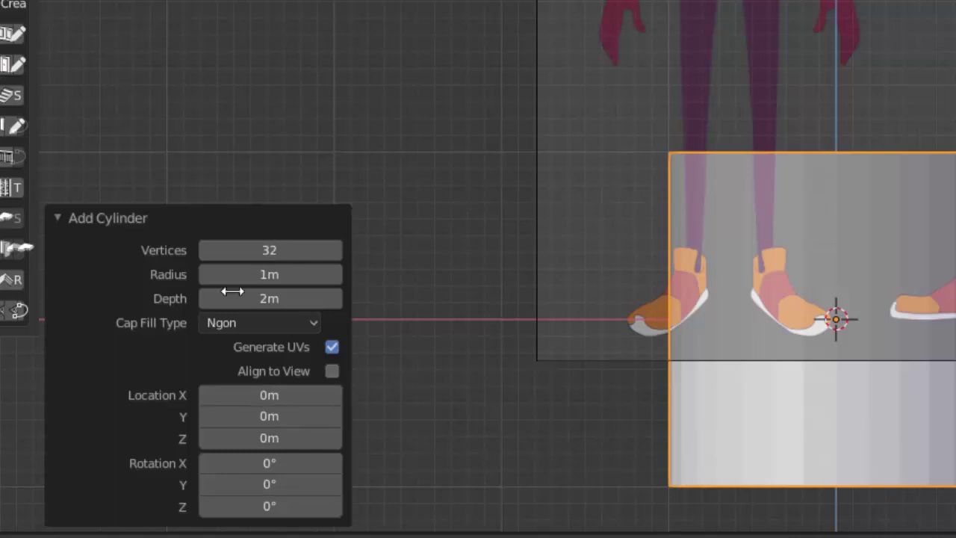
pyautogui.click(277, 257)
pyautogui.write('12')
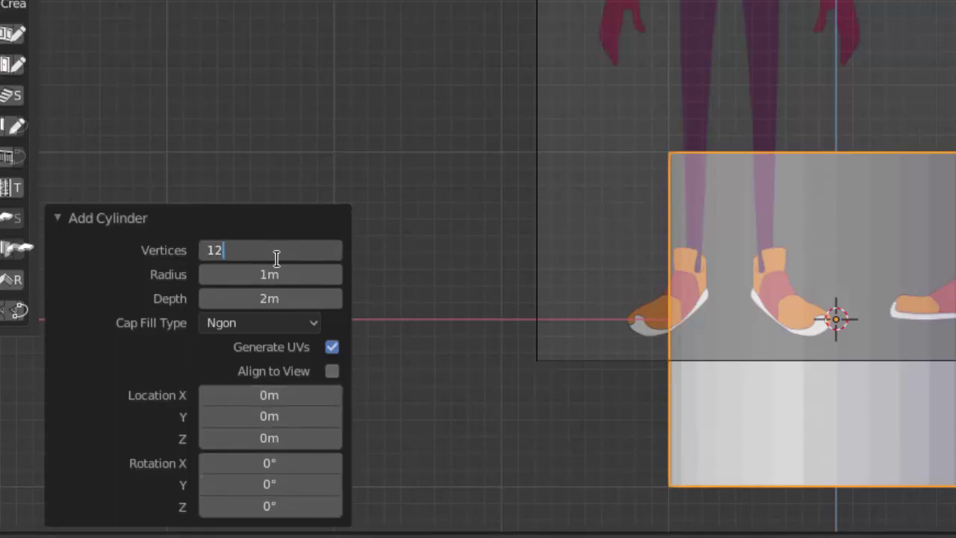
pyautogui.press('Return')
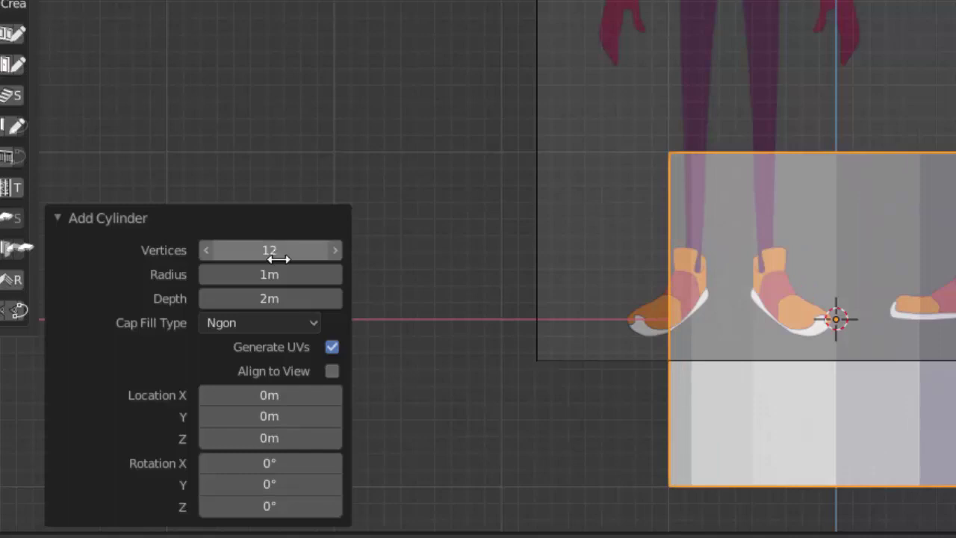
# Step: Set the new cylinder's radius to 0.3 m and its cap fill type to Nothing
pyautogui.moveTo(290, 275); pyautogui.dragTo(308, 268)
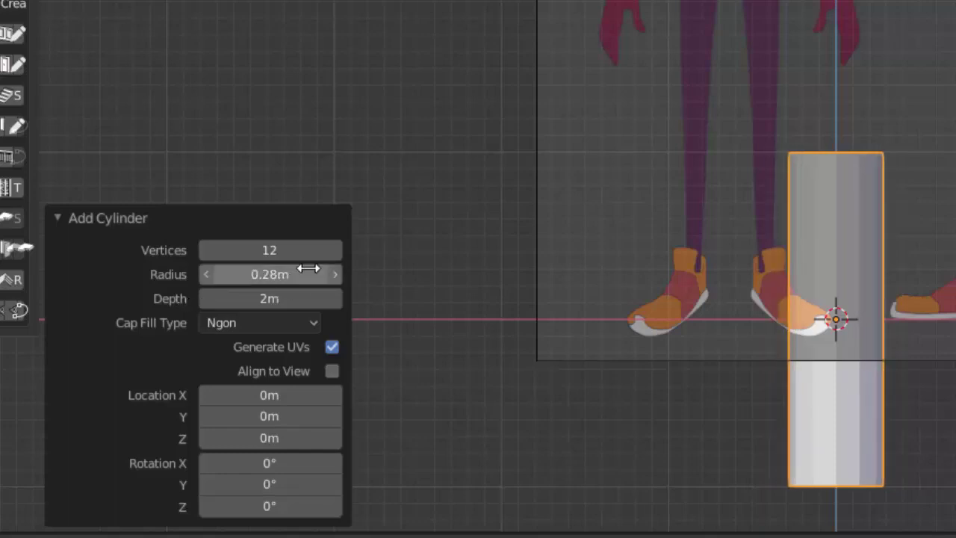
pyautogui.click(308, 269)
pyautogui.press('BackSpace')
pyautogui.write('.3')
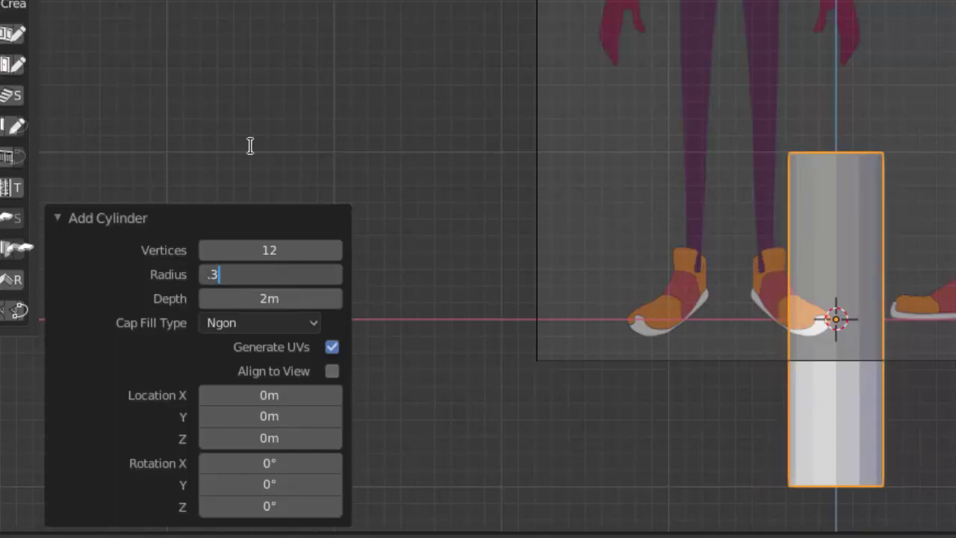
pyautogui.press('Return')
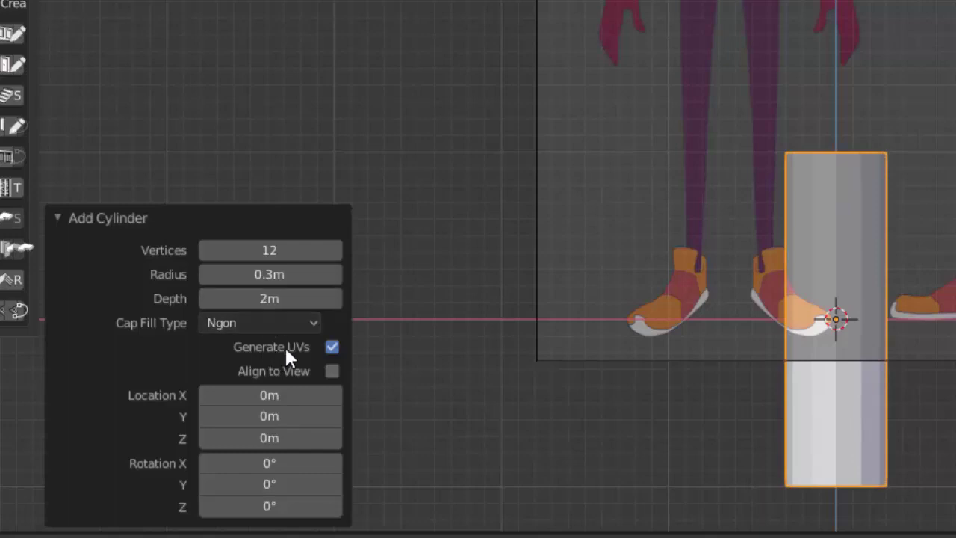
pyautogui.click(292, 320)
pyautogui.click(270, 298)
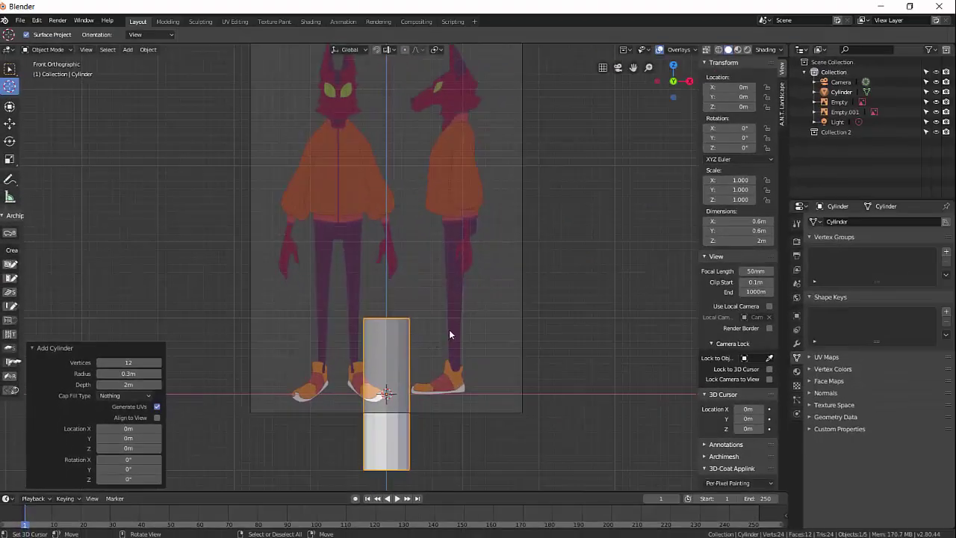
# Step: Move the front-view background image about 0.63 m along X so the front-facing character sits on the vertical axis
pyautogui.click(711, 254)
pyautogui.press('g')
pyautogui.press('x')
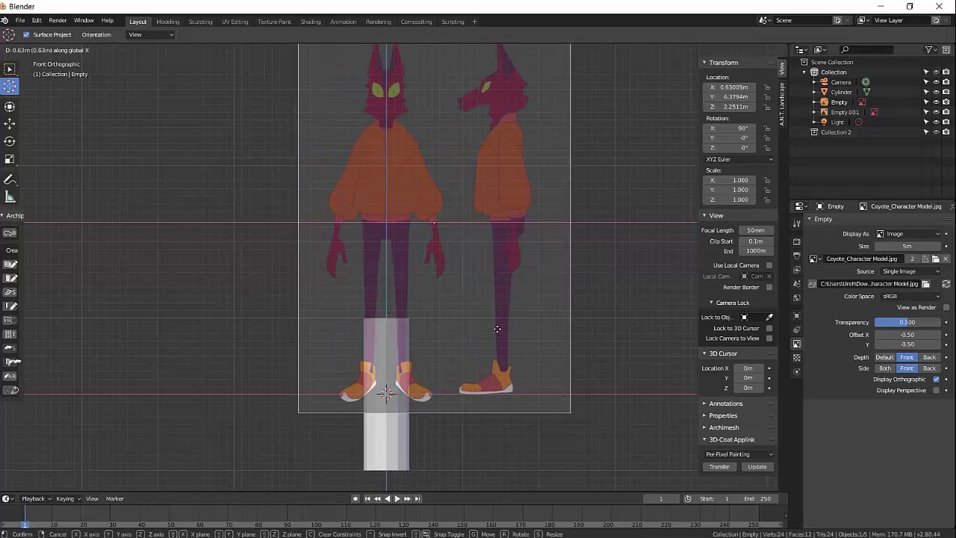
pyautogui.click(496, 329)
# Step: Fine-tune the front-view image along X by about 0.005 m to line up the jacket zipper with the vertical axis
pyautogui.scroll(4, 444, 322)
pyautogui.scroll(4, 448, 339)
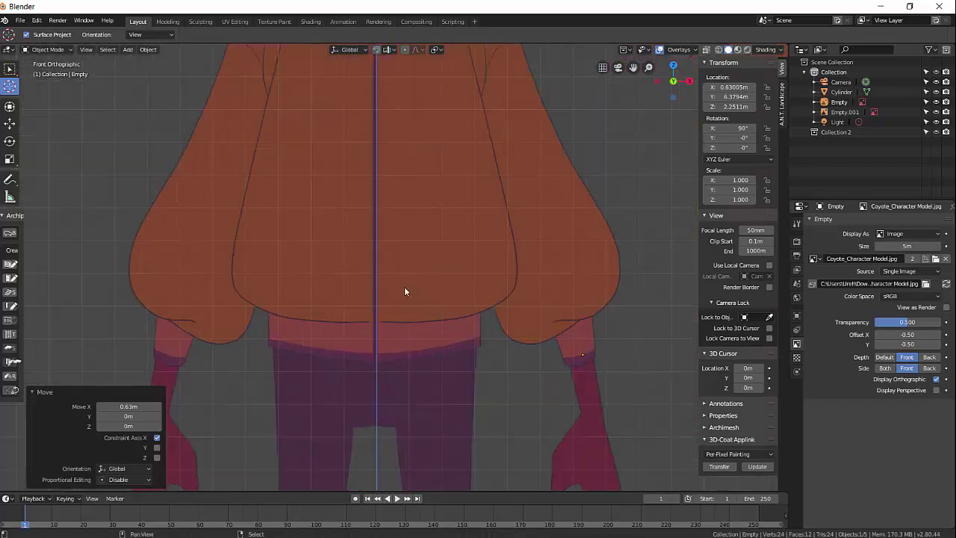
pyautogui.keyDown('shift'); pyautogui.moveTo(417, 308); pyautogui.dragTo(422, 421, button='middle'); pyautogui.keyUp('shift')
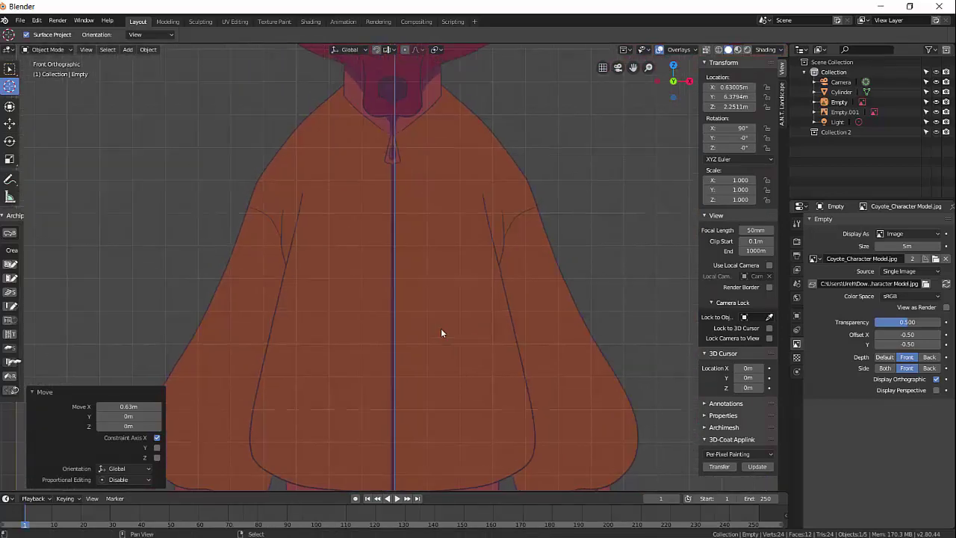
pyautogui.press('g')
pyautogui.press('x')
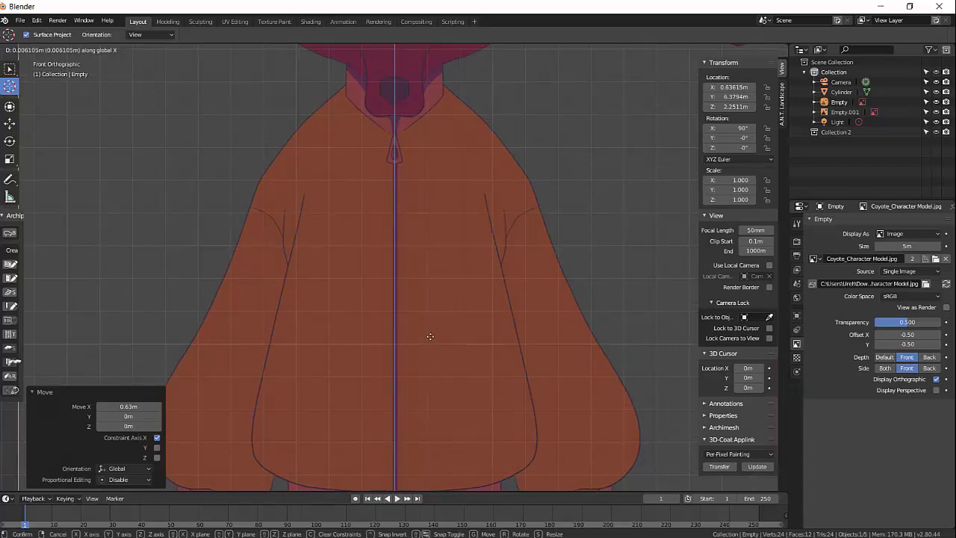
pyautogui.click(429, 337)
# Step: Examine how the front-facing character's head, jacket and legs line up with the vertical axis
pyautogui.scroll(2, 429, 338)
pyautogui.keyDown('shift'); pyautogui.moveTo(430, 236); pyautogui.dragTo(414, 395, button='middle'); pyautogui.keyUp('shift')
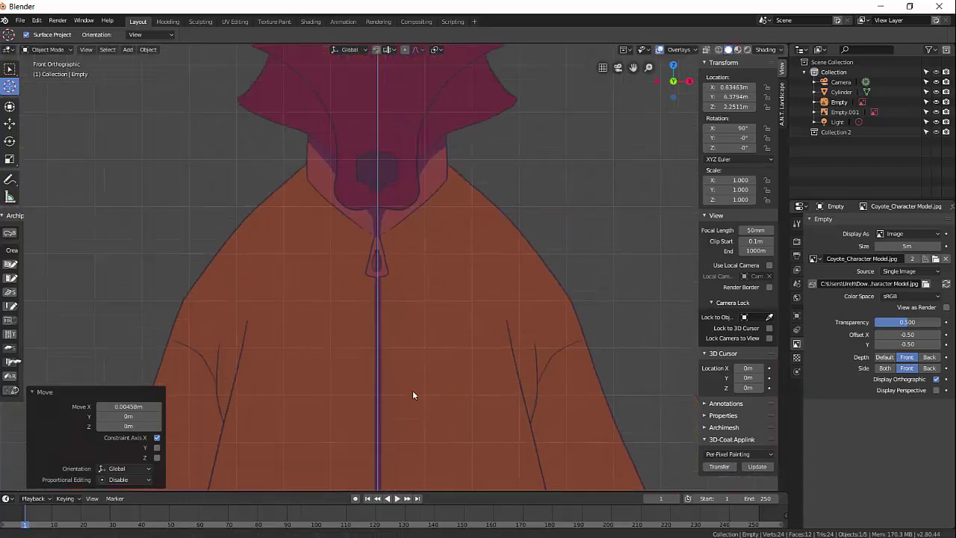
pyautogui.scroll(-2, 428, 358)
pyautogui.scroll(-2, 403, 370)
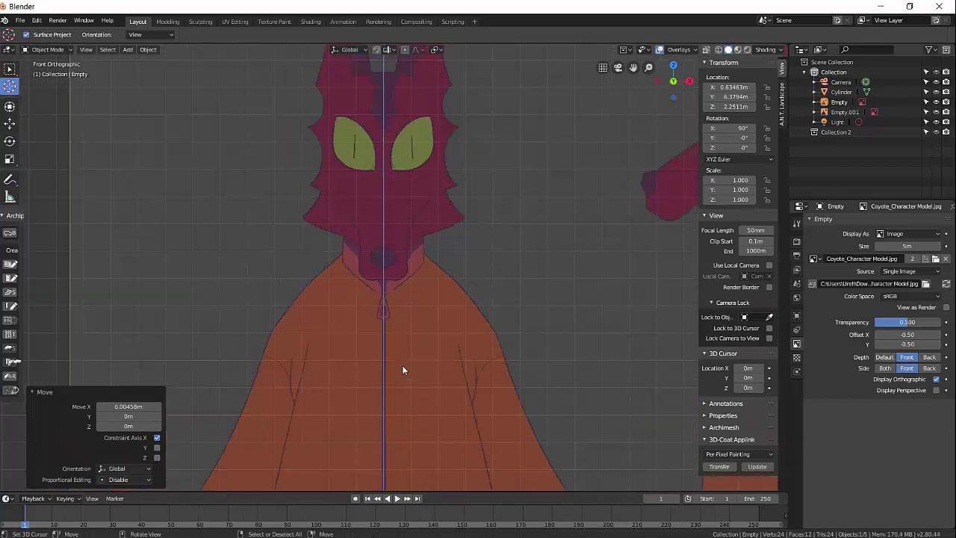
pyautogui.scroll(-3, 403, 369)
pyautogui.keyDown('shift'); pyautogui.moveTo(393, 416); pyautogui.dragTo(396, 284, button='middle'); pyautogui.keyUp('shift')
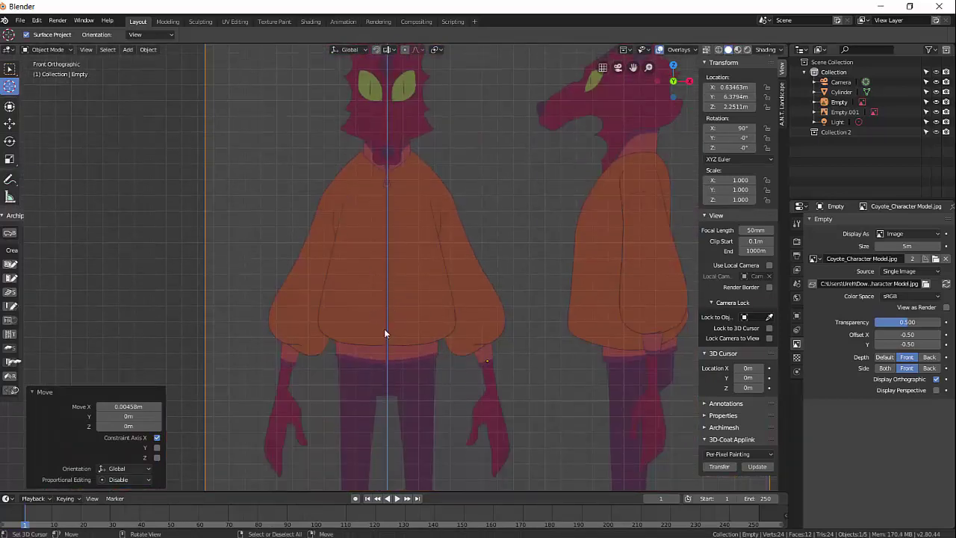
pyautogui.scroll(-4, 382, 366)
pyautogui.keyDown('shift'); pyautogui.moveTo(387, 354); pyautogui.dragTo(381, 393, button='middle'); pyautogui.keyUp('shift')
pyautogui.scroll(5, 381, 395)
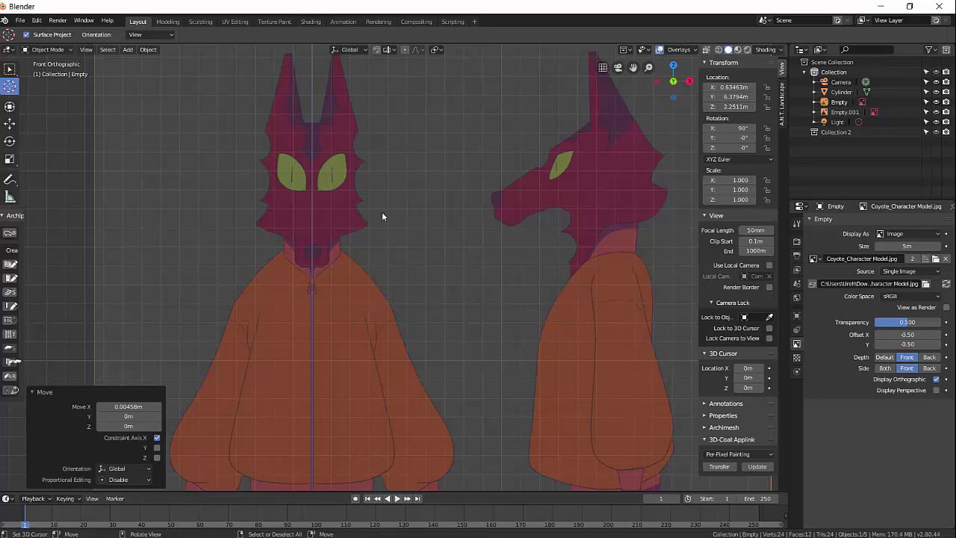
pyautogui.scroll(-4, 349, 289)
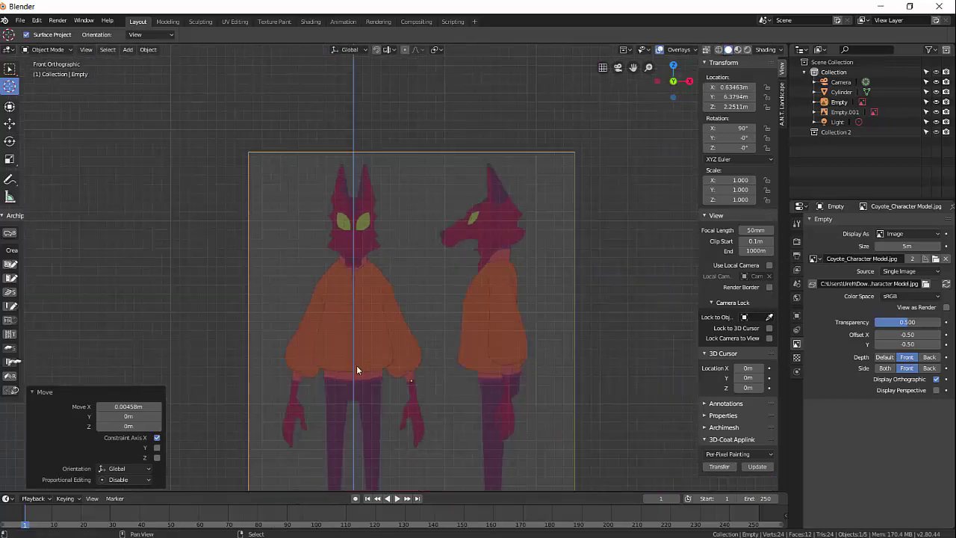
# Step: Move the cylinder's whole mesh in Edit Mode about 2.89 m up along Z to the front-facing character's torso
pyautogui.scroll(1, 356, 373)
pyautogui.keyDown('shift'); pyautogui.moveTo(357, 373); pyautogui.dragTo(350, 259, button='middle'); pyautogui.keyUp('shift')
pyautogui.click(371, 405)
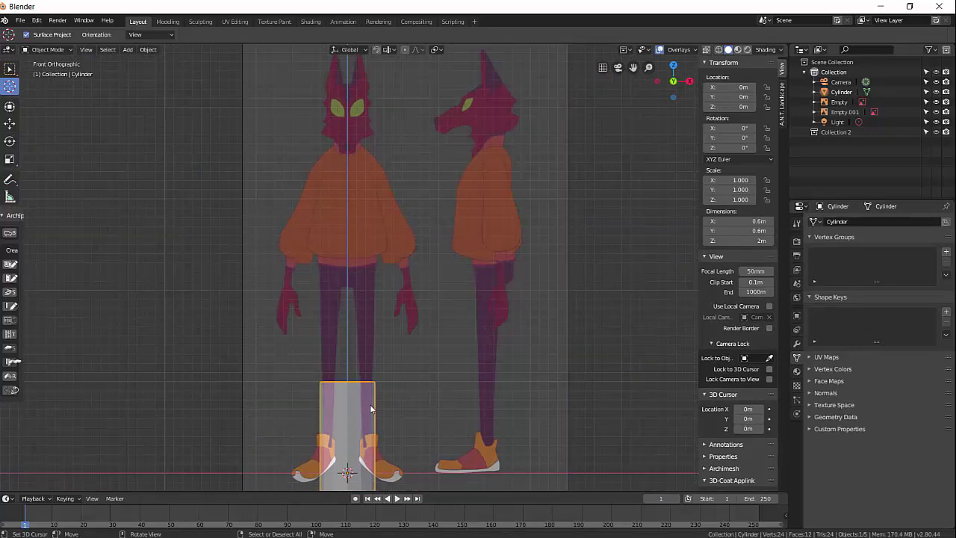
pyautogui.press('Tab')
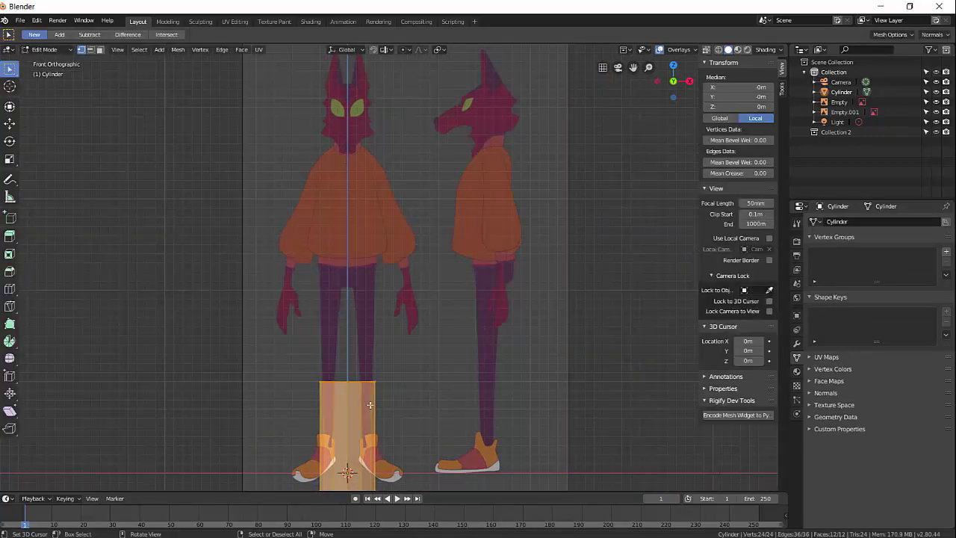
pyautogui.scroll(-2, 370, 405)
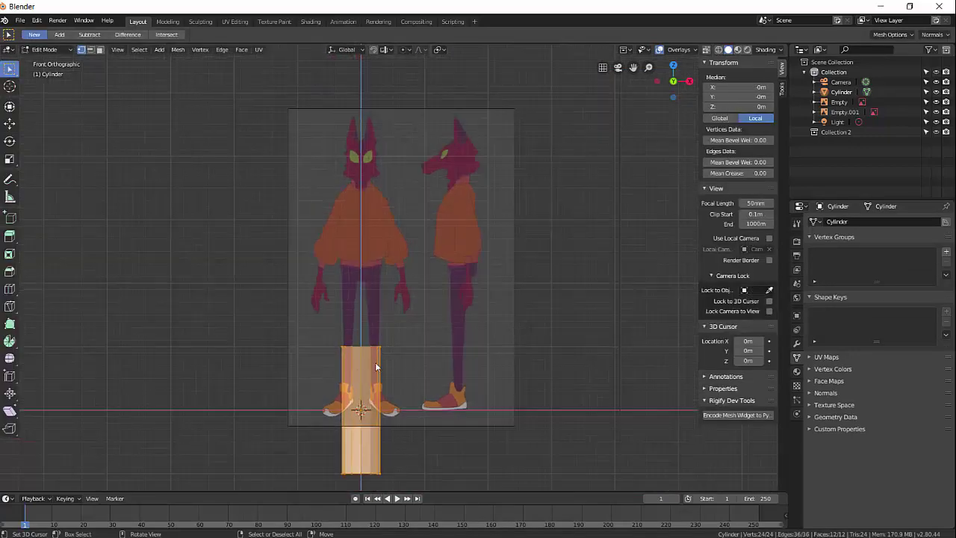
pyautogui.press('Tab')
pyautogui.press('Tab')
pyautogui.press('g')
pyautogui.press('z')
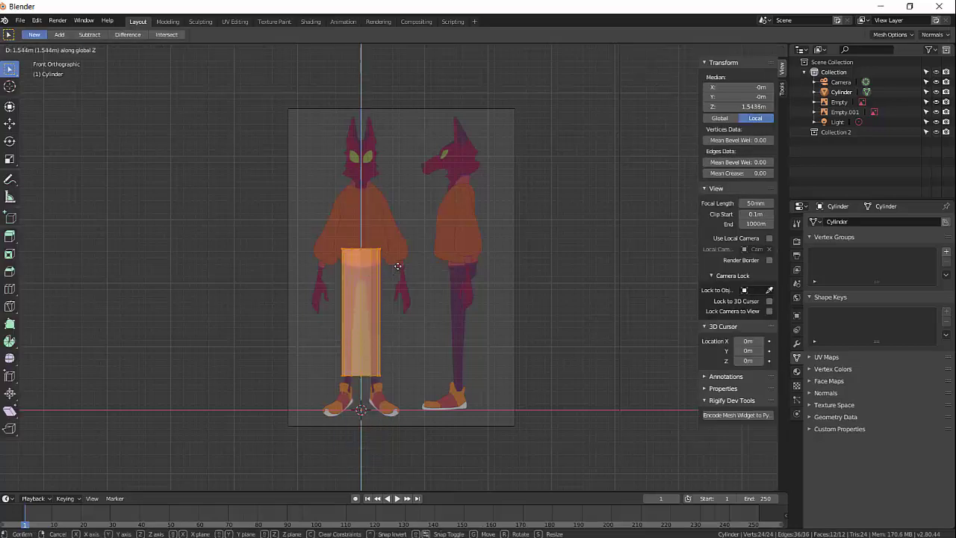
pyautogui.click(412, 191)
# Step: Scale the cylinder mesh along Z to about 0.536 so it fits the height of the jacket
pyautogui.scroll(2, 398, 368)
pyautogui.scroll(2, 397, 368)
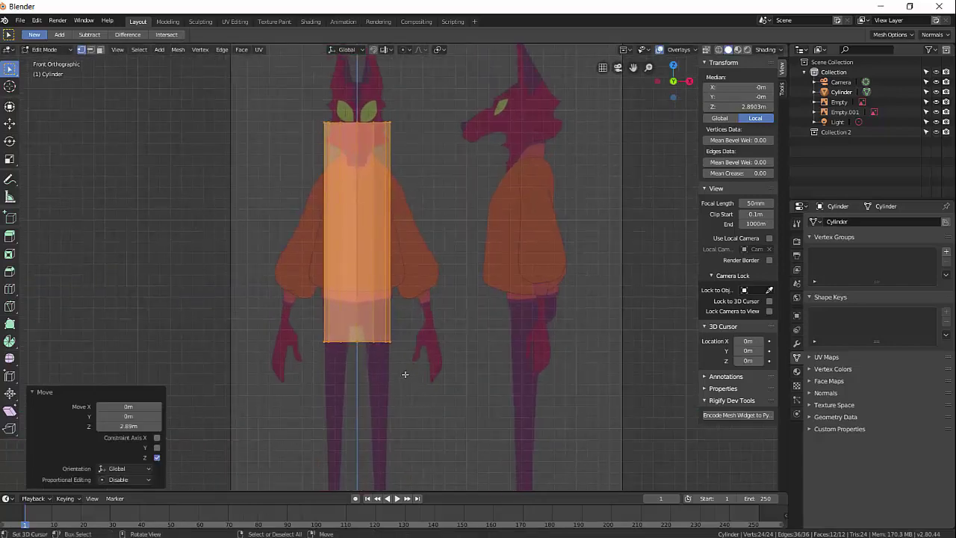
pyautogui.press('s')
pyautogui.press('z')
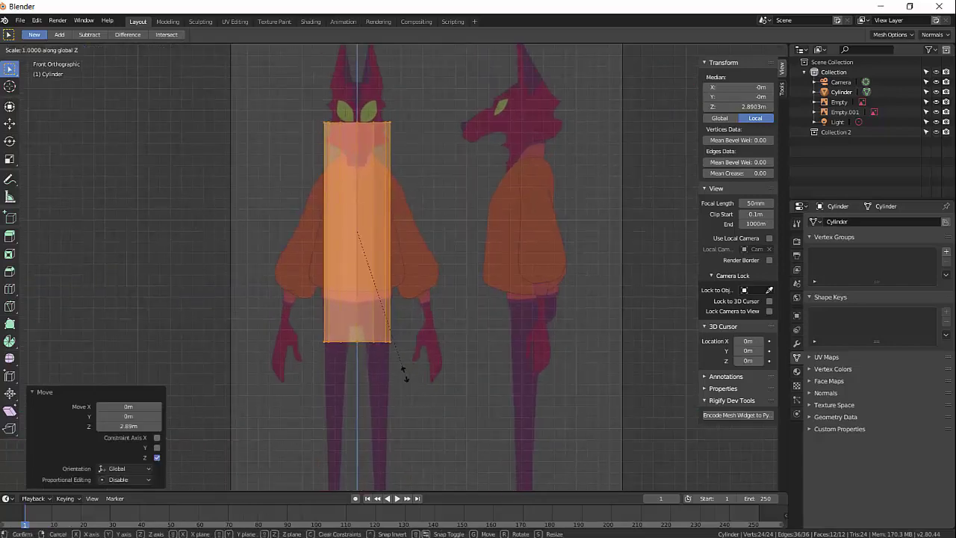
pyautogui.click(388, 300)
pyautogui.scroll(2, 382, 327)
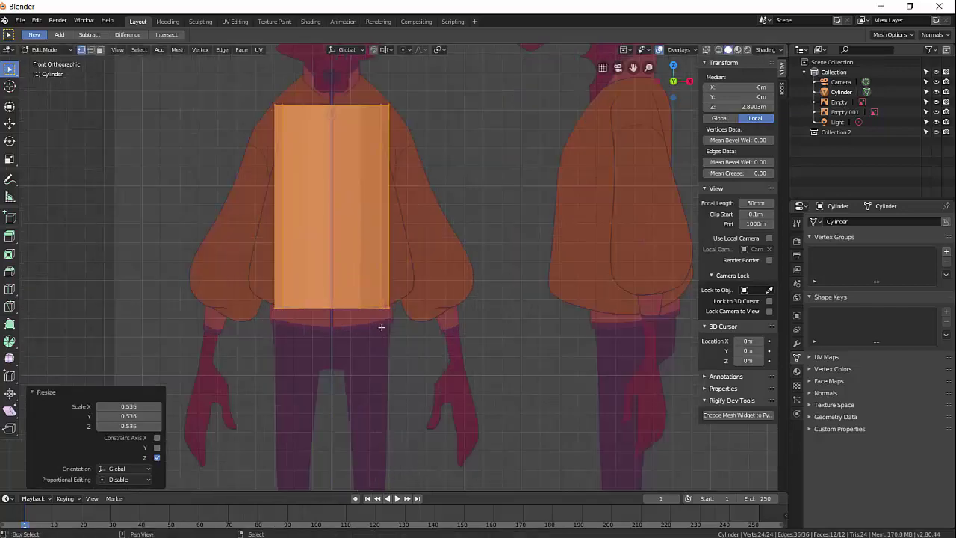
pyautogui.keyDown('shift'); pyautogui.moveTo(392, 310); pyautogui.dragTo(381, 348, button='middle'); pyautogui.keyUp('shift')
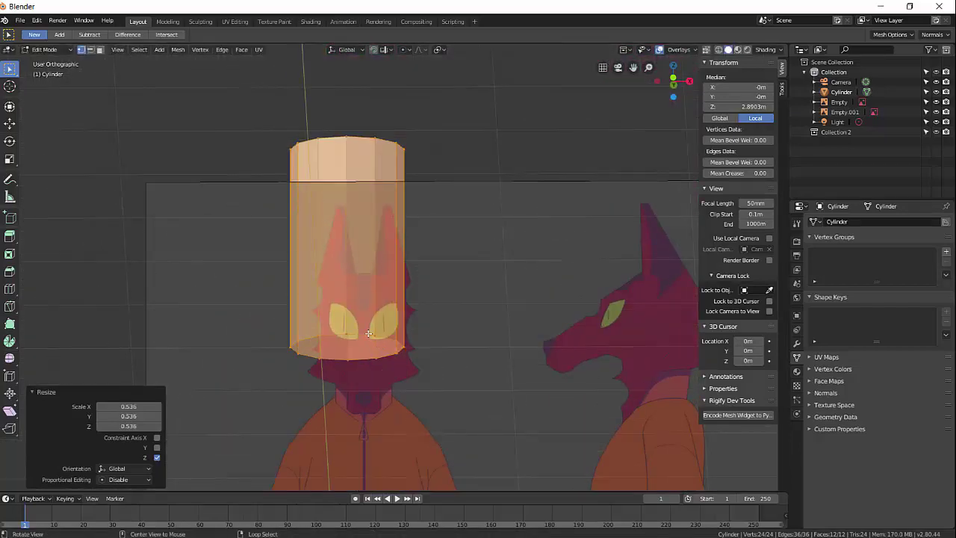
pyautogui.keyDown('alt'); pyautogui.click(368, 333); pyautogui.keyUp('alt')
pyautogui.press('KP_1')
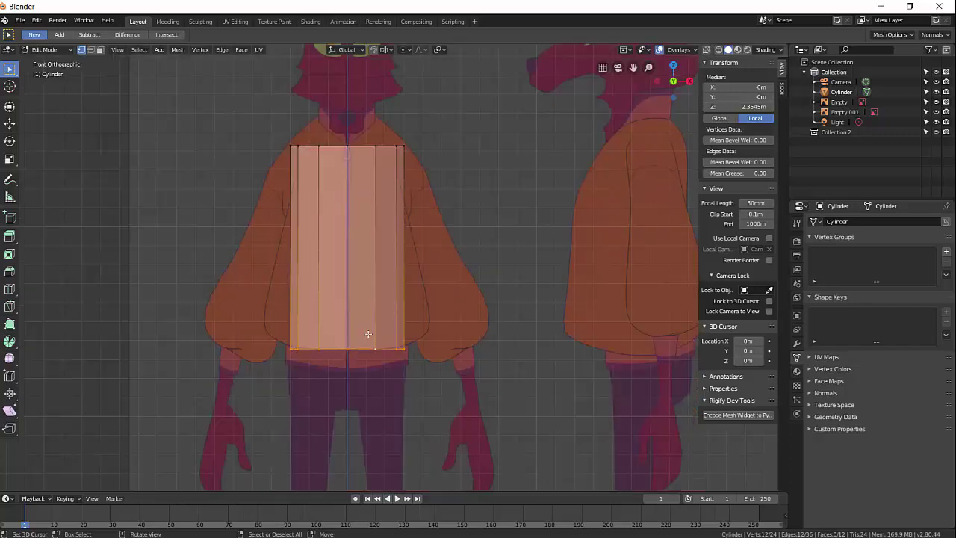
pyautogui.scroll(2, 399, 338)
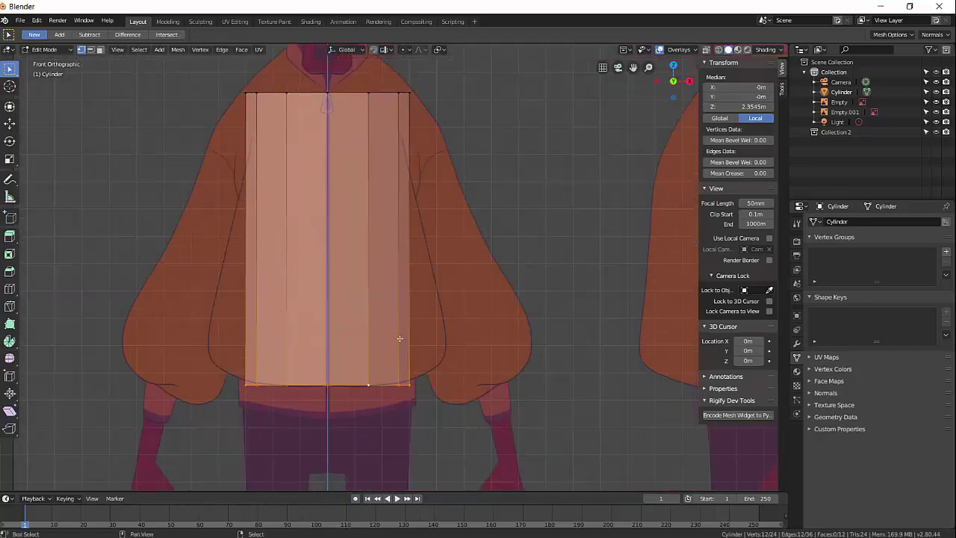
pyautogui.moveTo(381, 376)
pyautogui.keyDown('shift'); pyautogui.mouseDown(button='middle')
pyautogui.moveTo(385, 414)
pyautogui.moveTo(367, 387)
pyautogui.mouseUp(button='middle'); pyautogui.keyUp('shift')
pyautogui.scroll(-3, 372, 412)
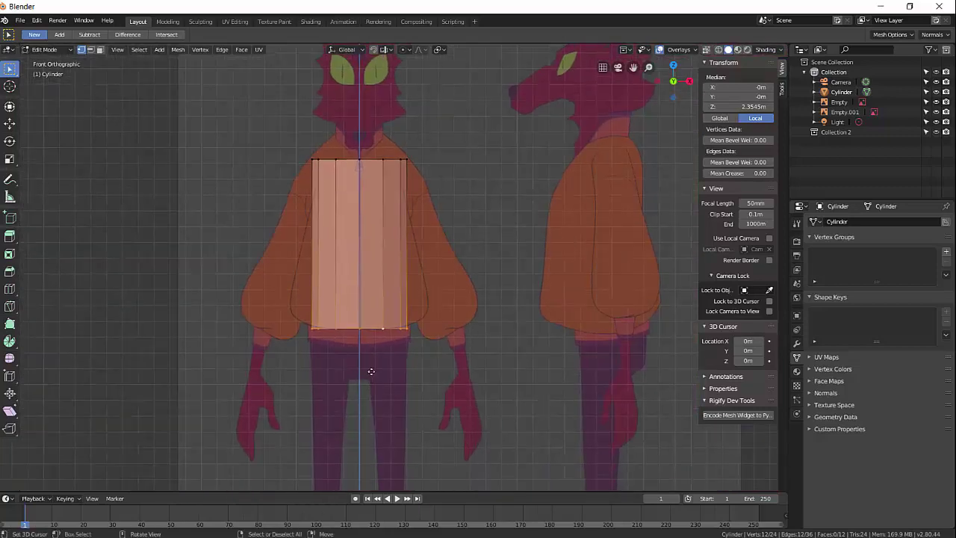
pyautogui.press('g')
pyautogui.press('z')
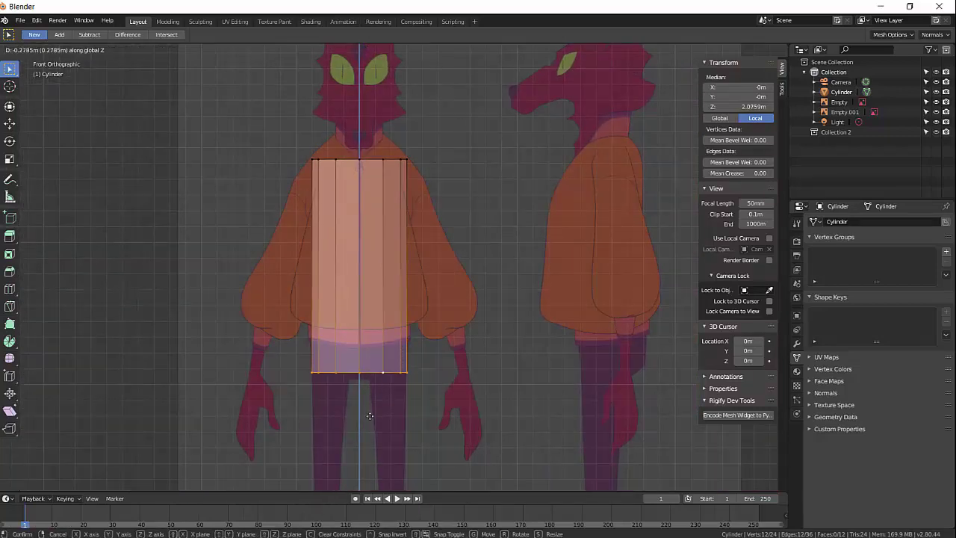
pyautogui.rightClick(384, 382)
# Step: Repeatedly select and deselect all of the cylinder's vertices, picking its bottom edge loop once in between
pyautogui.moveTo(383, 382); pyautogui.dragTo(369, 317, button='middle')
pyautogui.press('a')
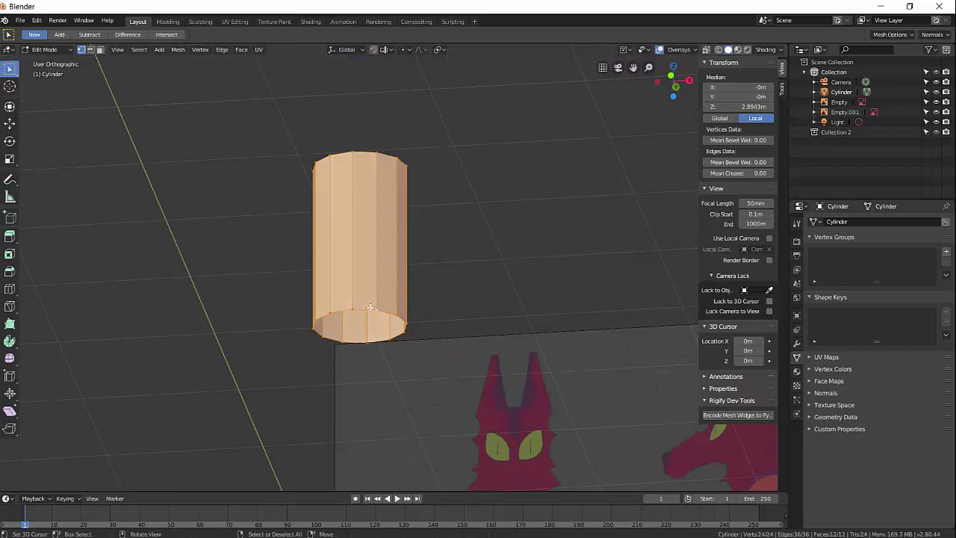
pyautogui.hotkey('alt', 'a')
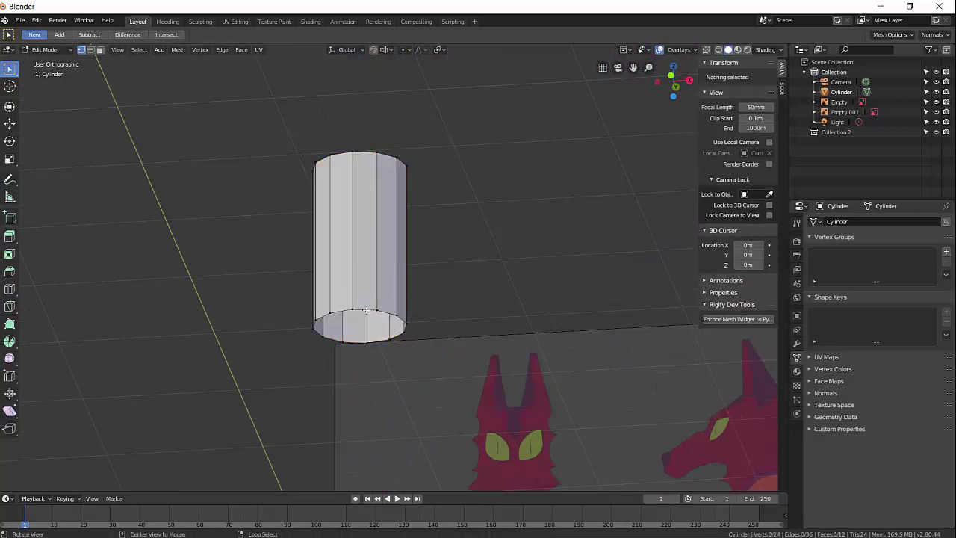
pyautogui.keyDown('alt'); pyautogui.click(366, 312); pyautogui.keyUp('alt')
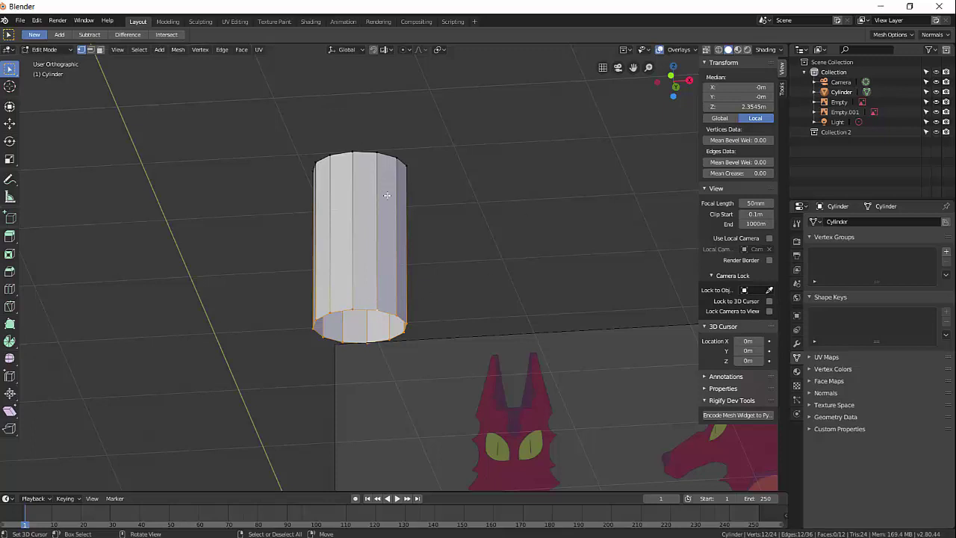
pyautogui.press('a')
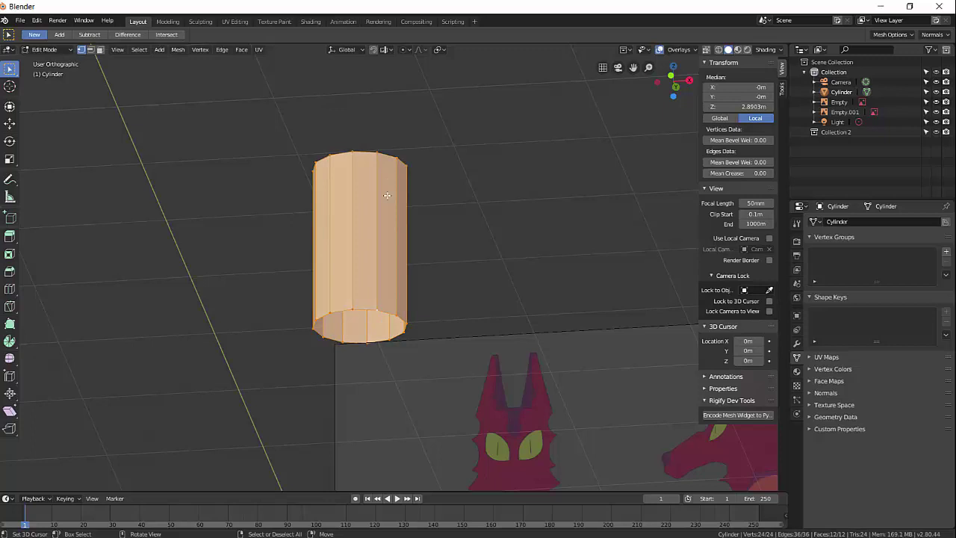
pyautogui.hotkey('alt', 'a')
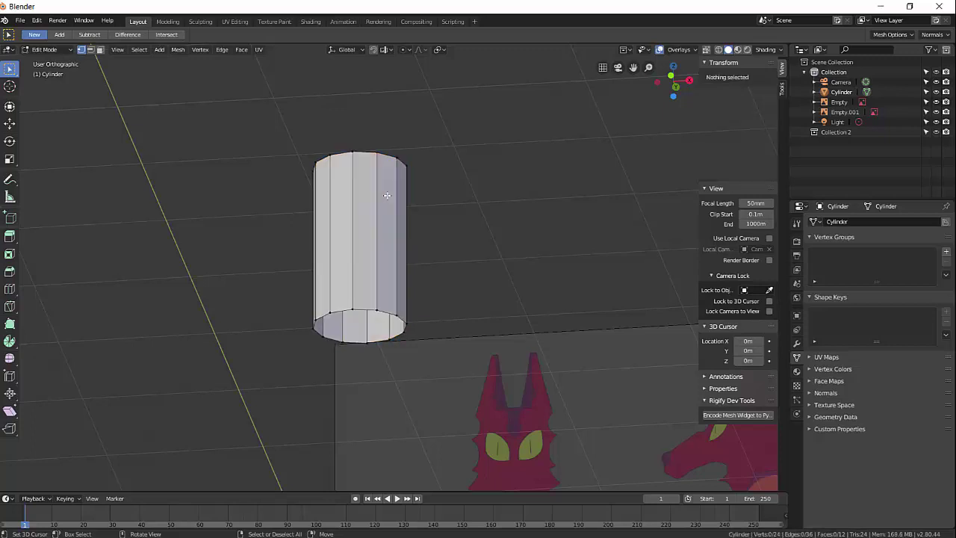
pyautogui.press('a')
pyautogui.hotkey('alt', 'a')
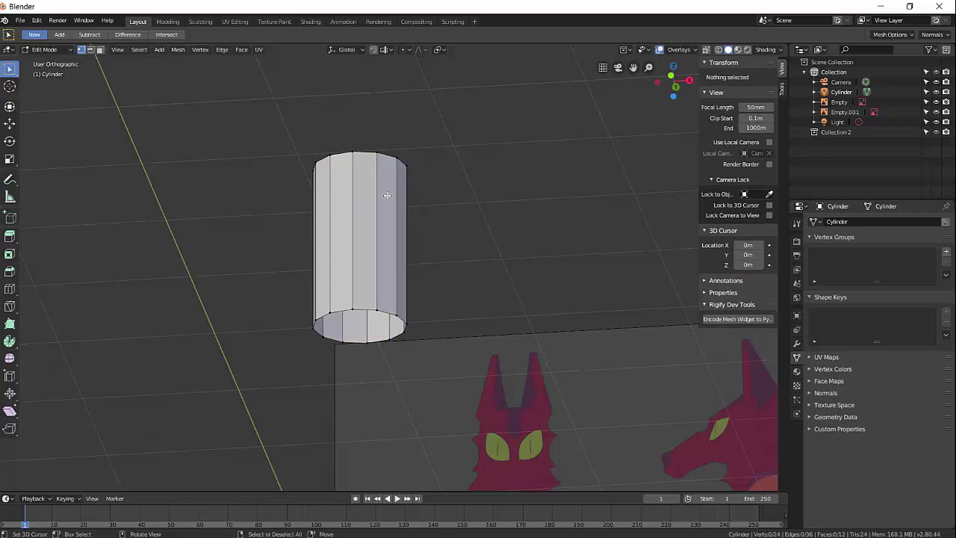
pyautogui.press('a')
pyautogui.hotkey('alt', 'a')
pyautogui.press('a')
pyautogui.hotkey('alt', 'a')
pyautogui.press('a')
pyautogui.hotkey('alt', 'a')
pyautogui.press('a')
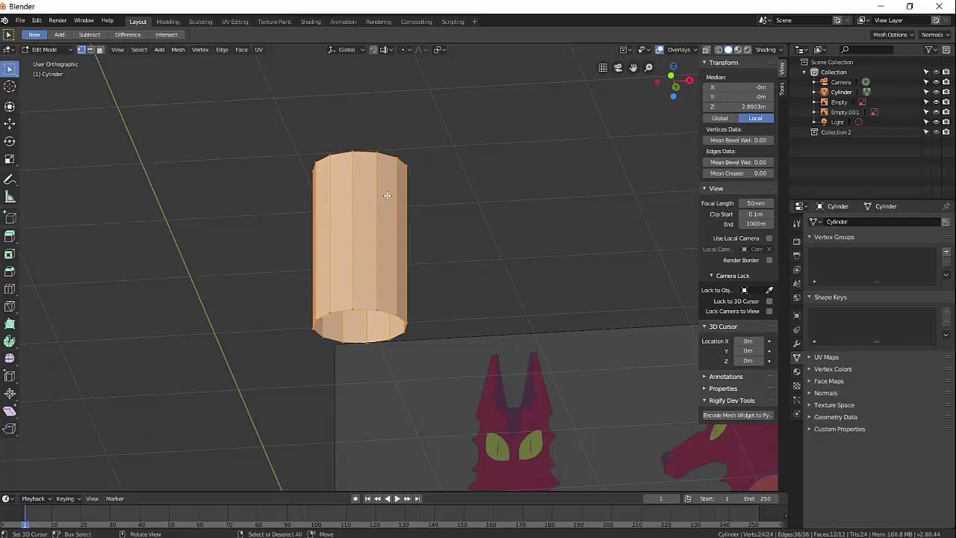
pyautogui.hotkey('alt', 'a')
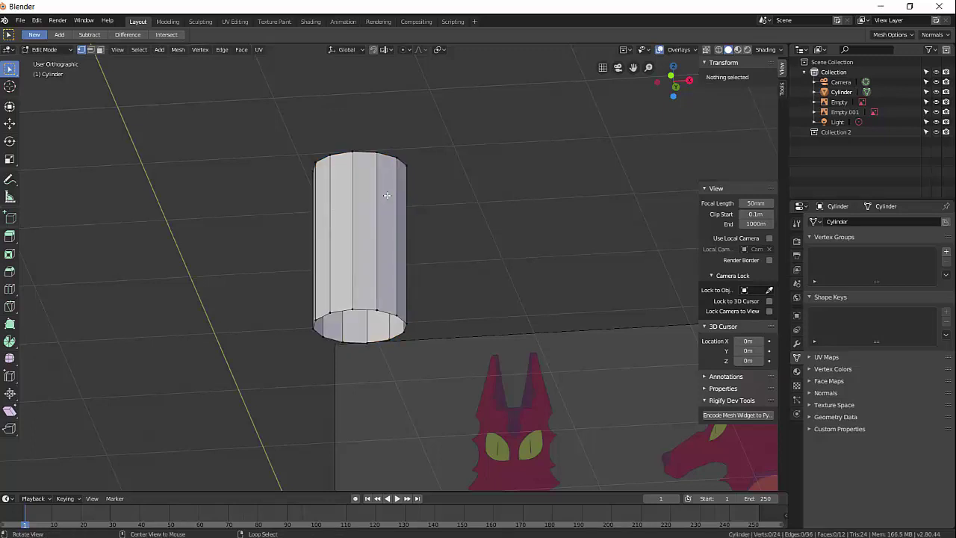
pyautogui.press('a')
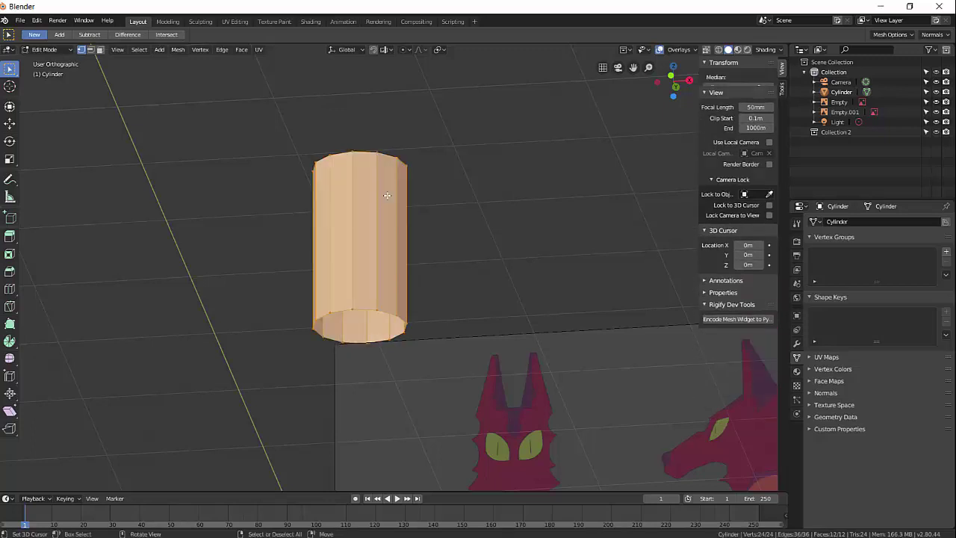
pyautogui.hotkey('alt', 'a')
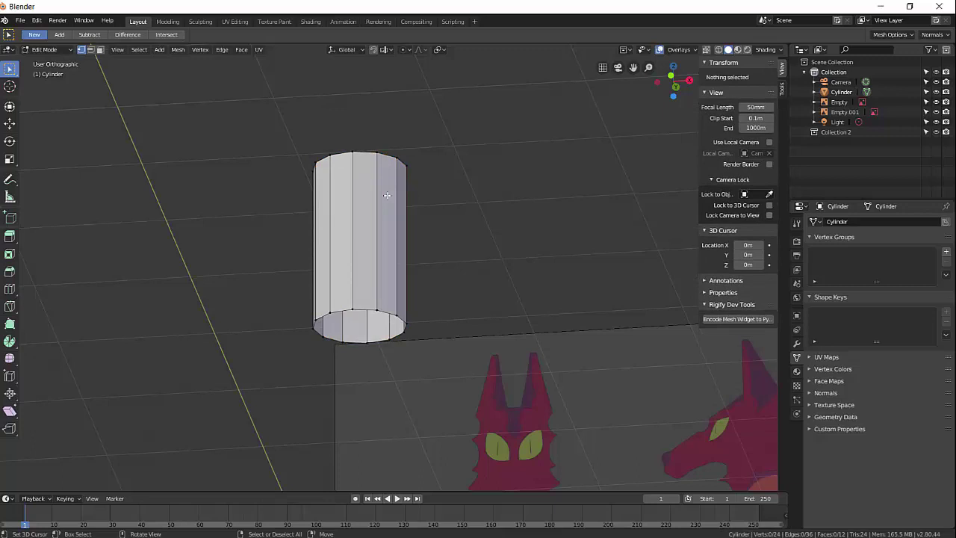
pyautogui.press('a')
pyautogui.hotkey('alt', 'a')
pyautogui.press('a')
pyautogui.hotkey('alt', 'a')
pyautogui.press('a')
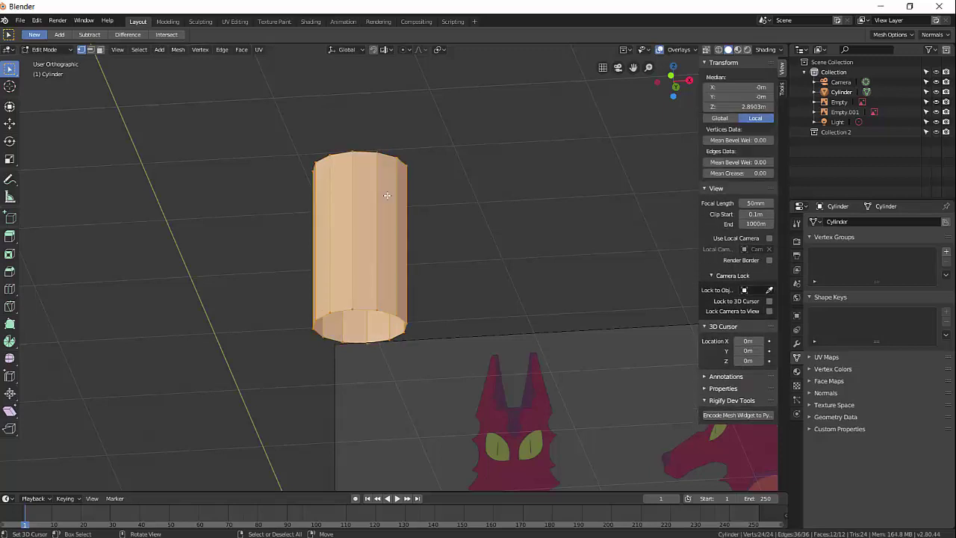
# Step: Lower the cylinder's bottom edge loop about 0.314 m along Z to the crotch in the front view
pyautogui.press('KP_1')
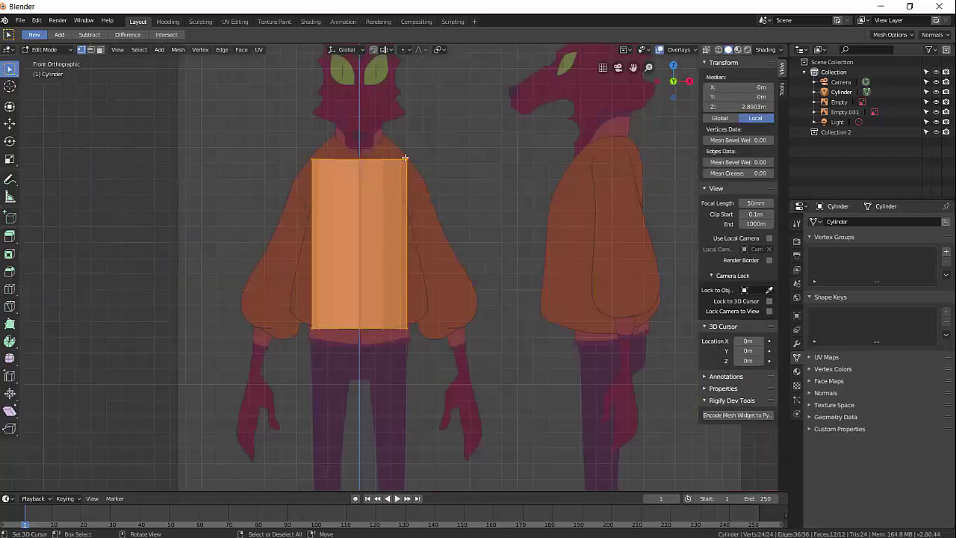
pyautogui.scroll(3, 429, 213)
pyautogui.keyDown('alt'); pyautogui.click(376, 93); pyautogui.keyUp('alt')
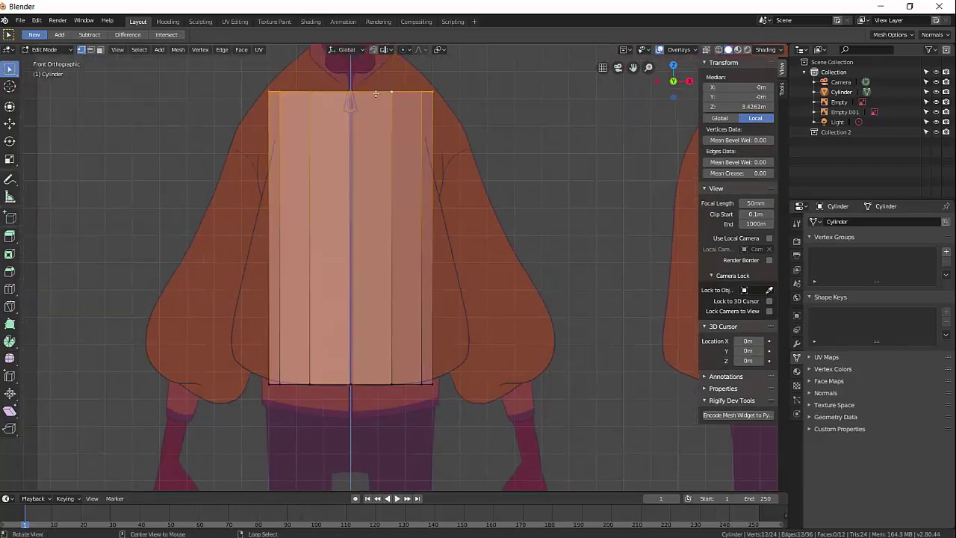
pyautogui.keyDown('shift'); pyautogui.moveTo(505, 230); pyautogui.dragTo(500, 269, button='middle'); pyautogui.keyUp('shift')
pyautogui.keyDown('alt'); pyautogui.click(369, 423); pyautogui.keyUp('alt')
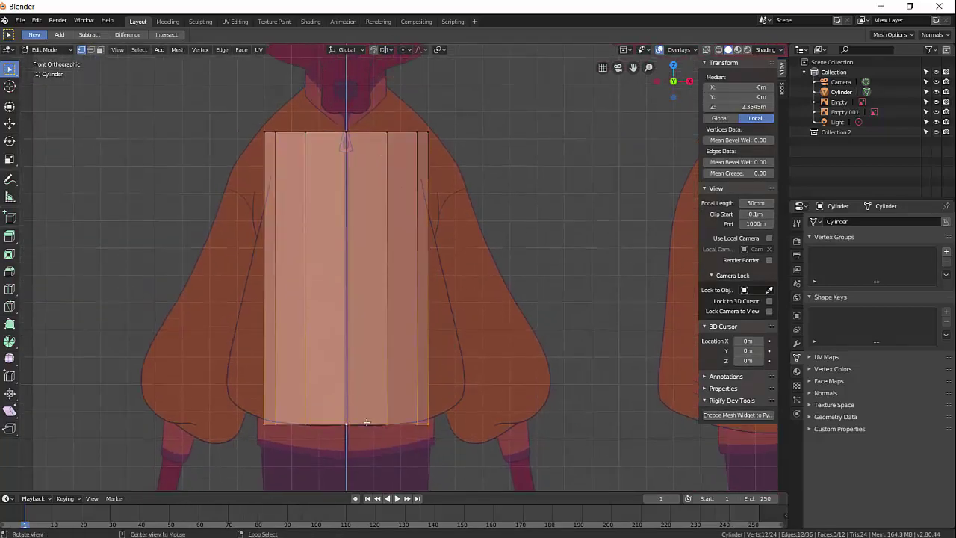
pyautogui.scroll(-2, 359, 419)
pyautogui.press('g')
pyautogui.press('z')
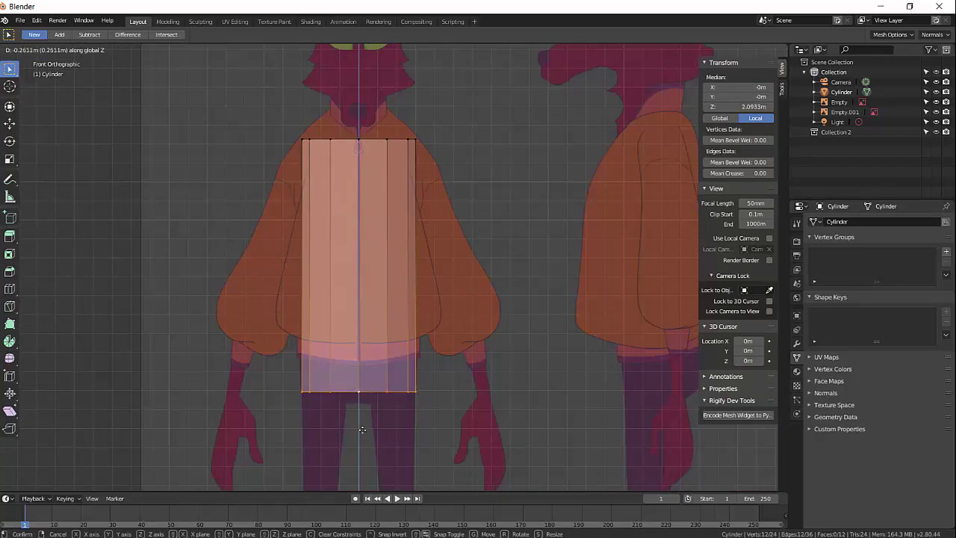
pyautogui.click(363, 436)
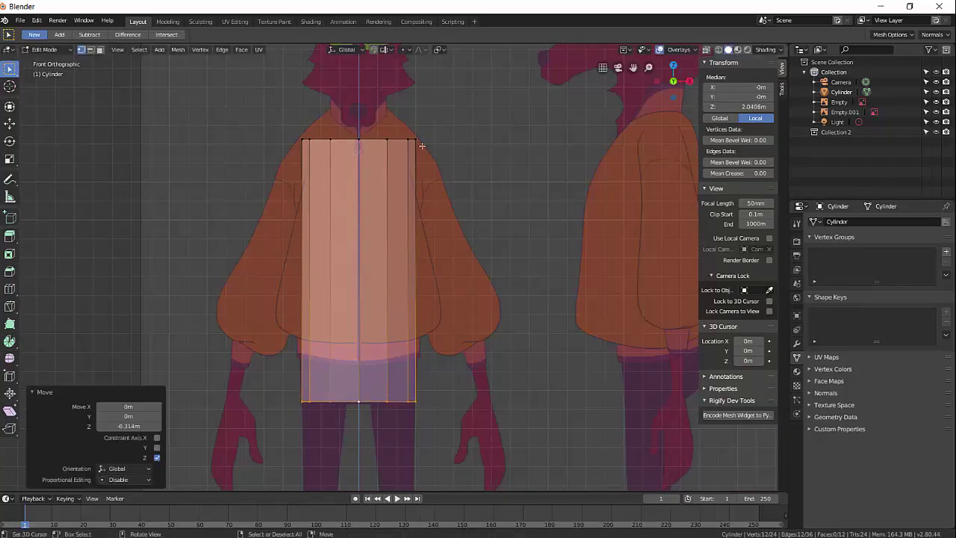
# Step: Raise the cylinder's top edge loop along Z by about 0.206 m in front view and another 0.106 m in right view
pyautogui.keyDown('alt'); pyautogui.click(377, 139); pyautogui.keyUp('alt')
pyautogui.press('g')
pyautogui.press('z')
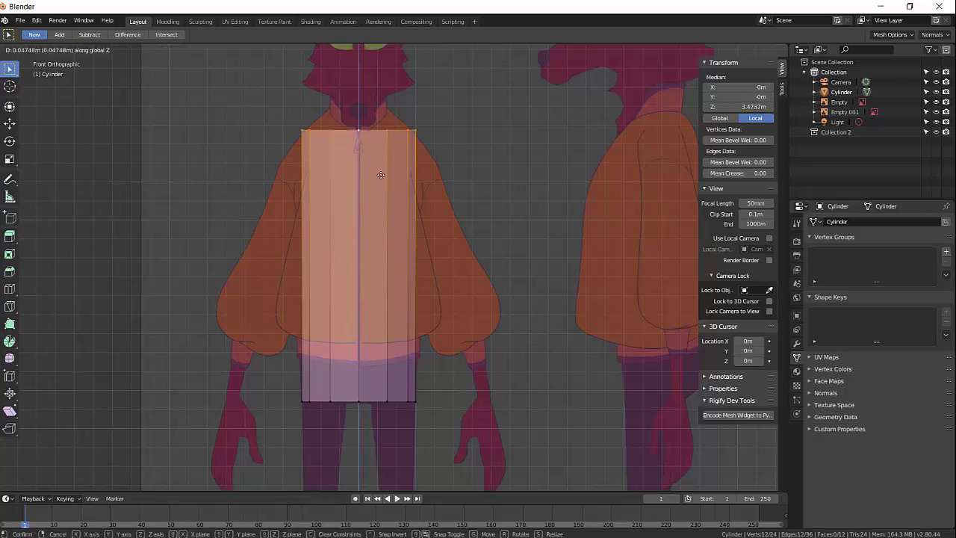
pyautogui.click(384, 160)
pyautogui.press('KP_3')
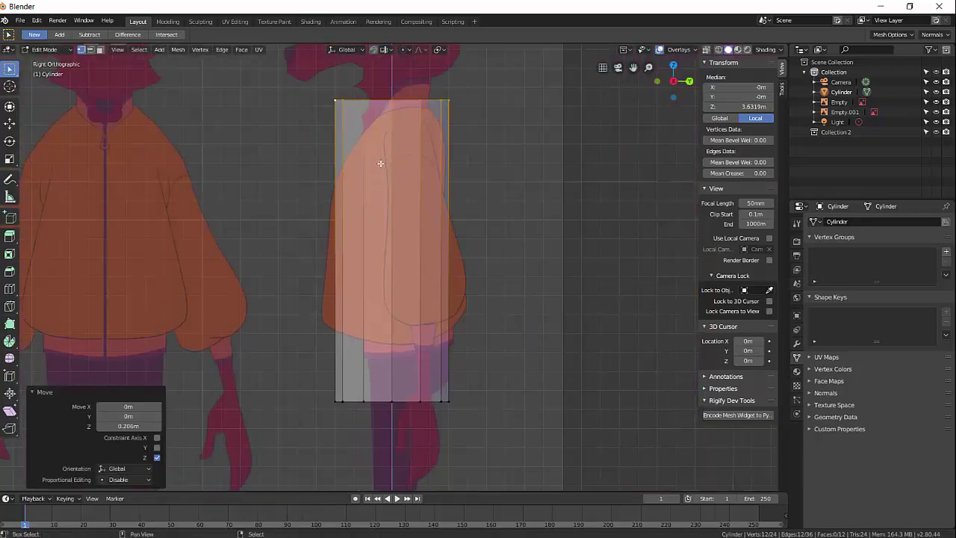
pyautogui.keyDown('shift'); pyautogui.moveTo(385, 160); pyautogui.dragTo(348, 239, button='middle'); pyautogui.keyUp('shift')
pyautogui.press('g')
pyautogui.press('z')
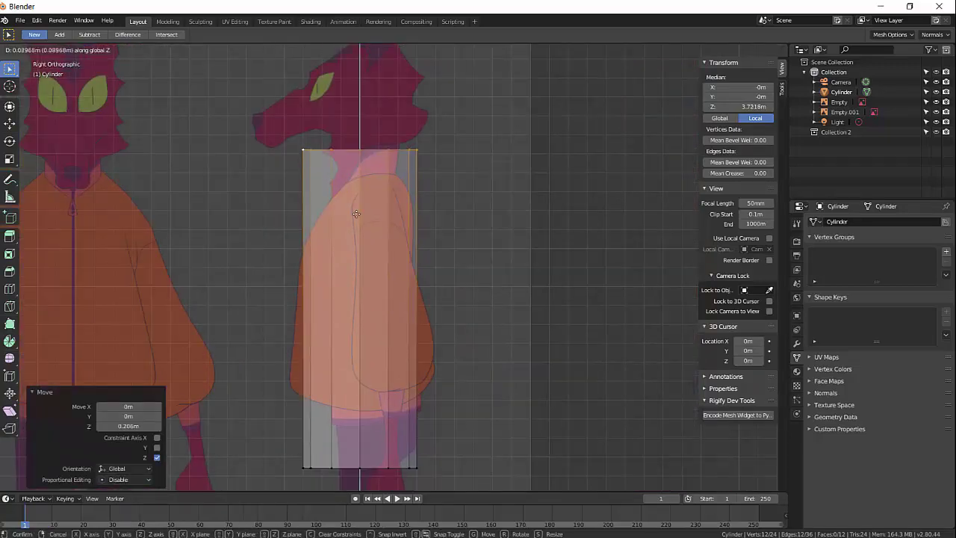
# Step: Scale the top edge loop to about 0.519 and shift it slightly along Y to fit the neck in the right view
pyautogui.press('s')
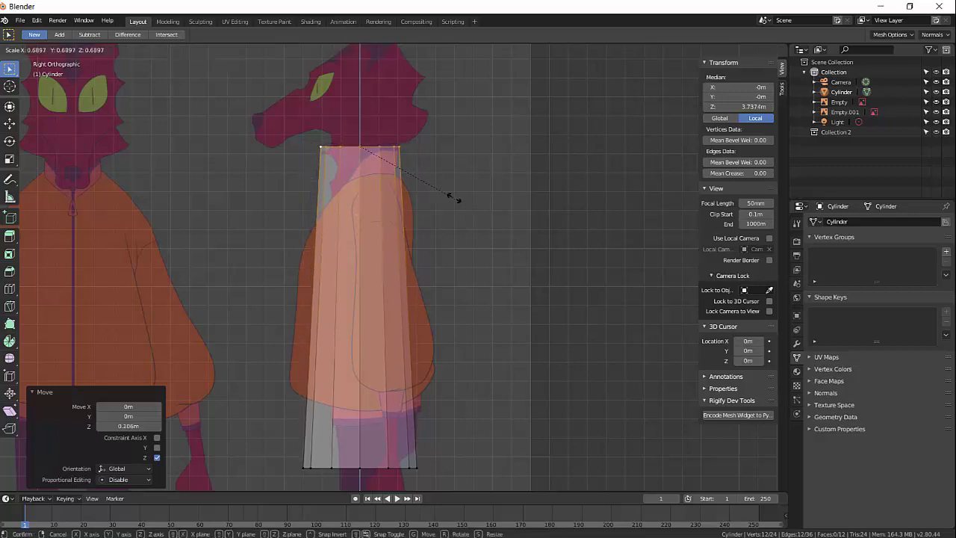
pyautogui.click(434, 180)
pyautogui.press('g')
pyautogui.press('y')
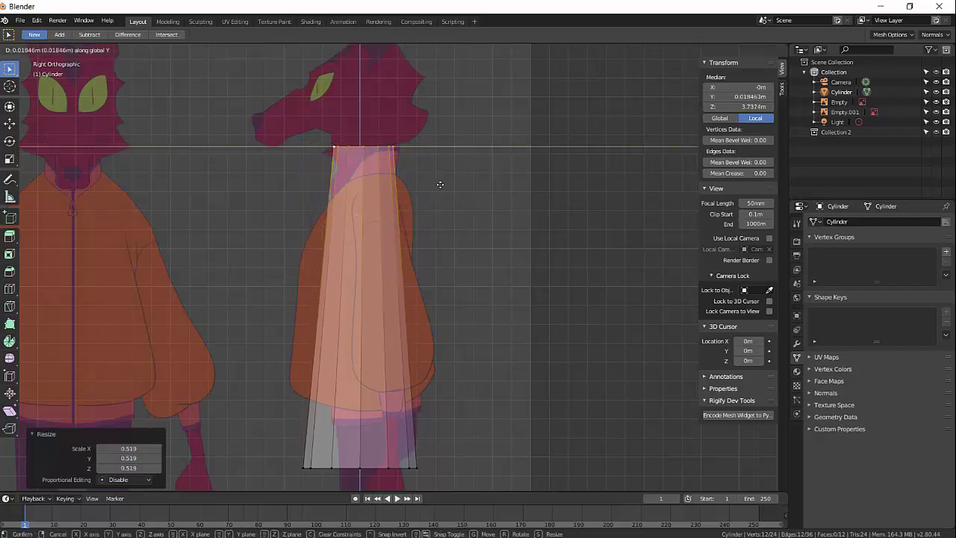
pyautogui.click(440, 183)
# Step: Scale the cylinder's bottom edge loop to 0.524 and move it 0.058 m along Y over the hips in the right view
pyautogui.keyDown('alt'); pyautogui.click(363, 466); pyautogui.keyUp('alt')
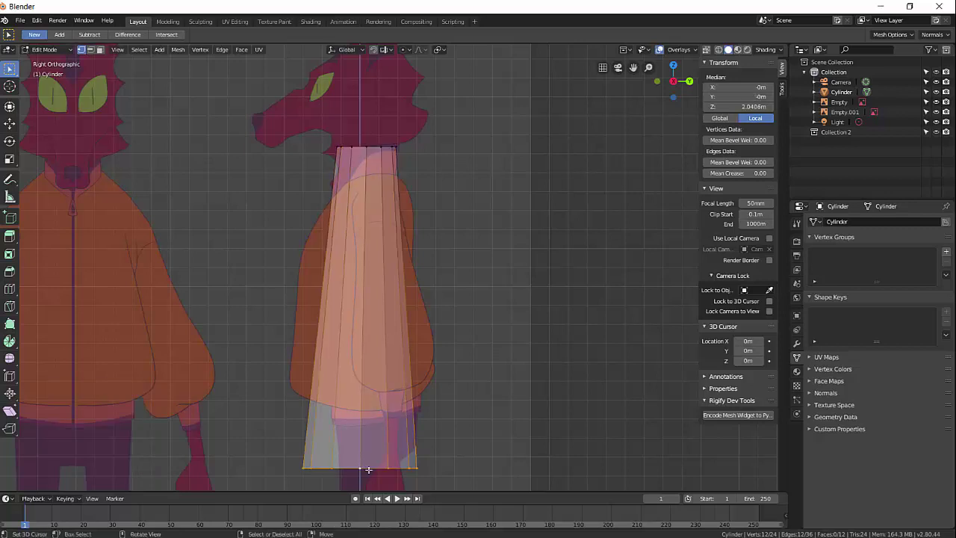
pyautogui.keyDown('shift'); pyautogui.moveTo(364, 466); pyautogui.dragTo(350, 385, button='middle'); pyautogui.keyUp('shift')
pyautogui.press('s')
pyautogui.press('x')
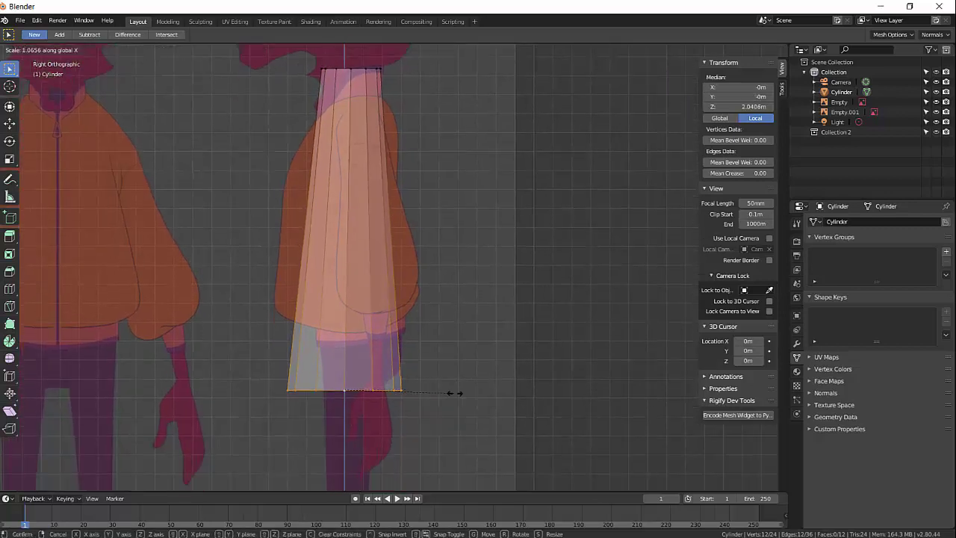
pyautogui.press('x')
pyautogui.press('x')
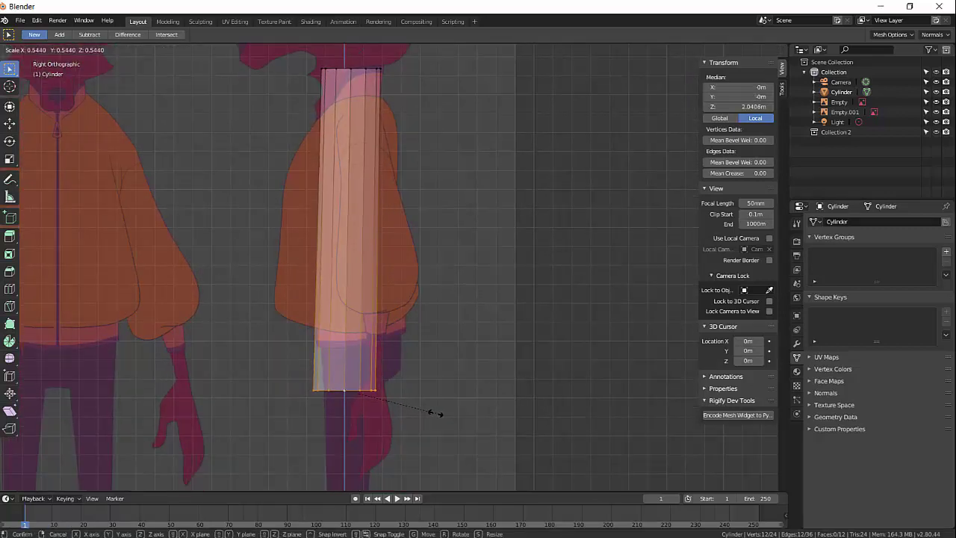
pyautogui.click(429, 410)
pyautogui.press('g')
pyautogui.press('y')
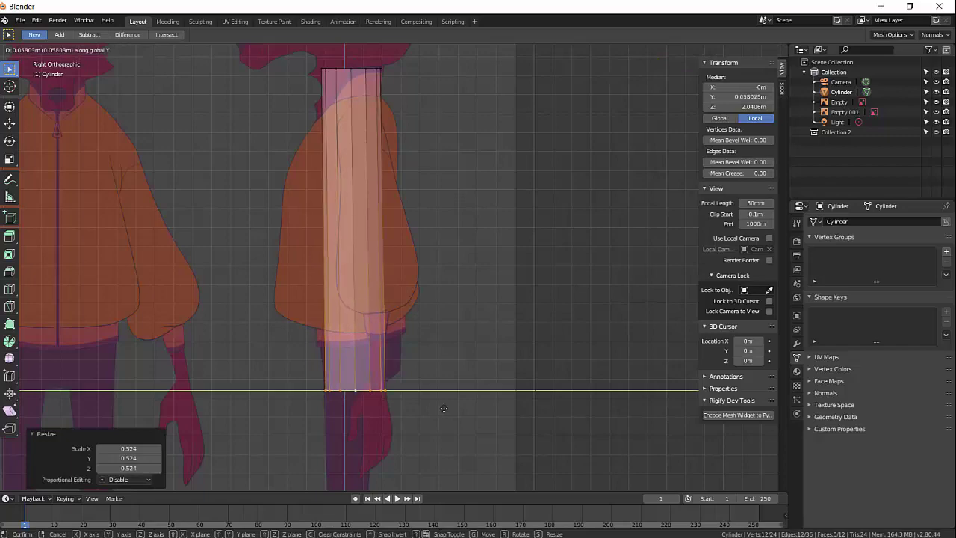
pyautogui.click(443, 409)
# Step: In the front view, scale the bottom edge loop 1.819 along X and raise it 0.171 m along Z
pyautogui.press('KP_1')
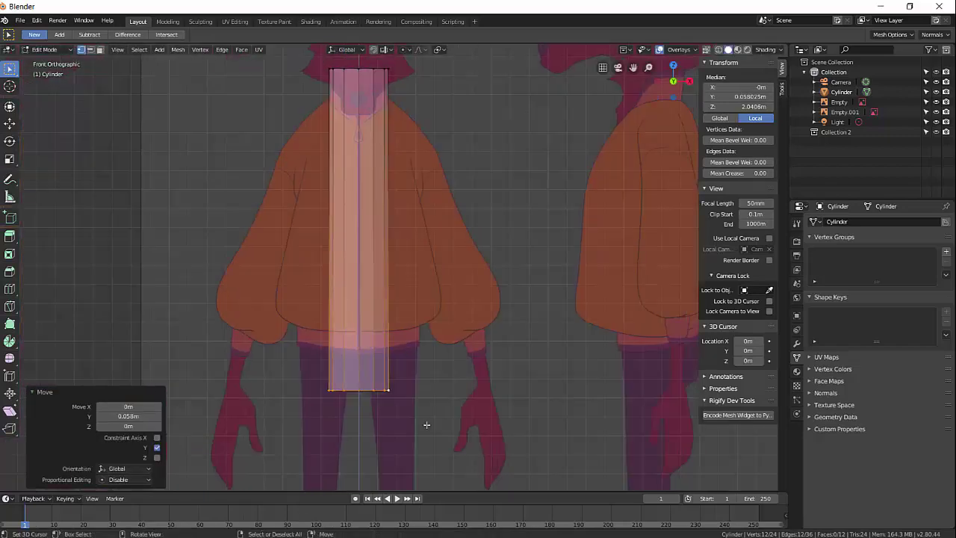
pyautogui.scroll(1, 404, 316)
pyautogui.keyDown('shift'); pyautogui.scroll(2, 378, 415); pyautogui.keyUp('shift')
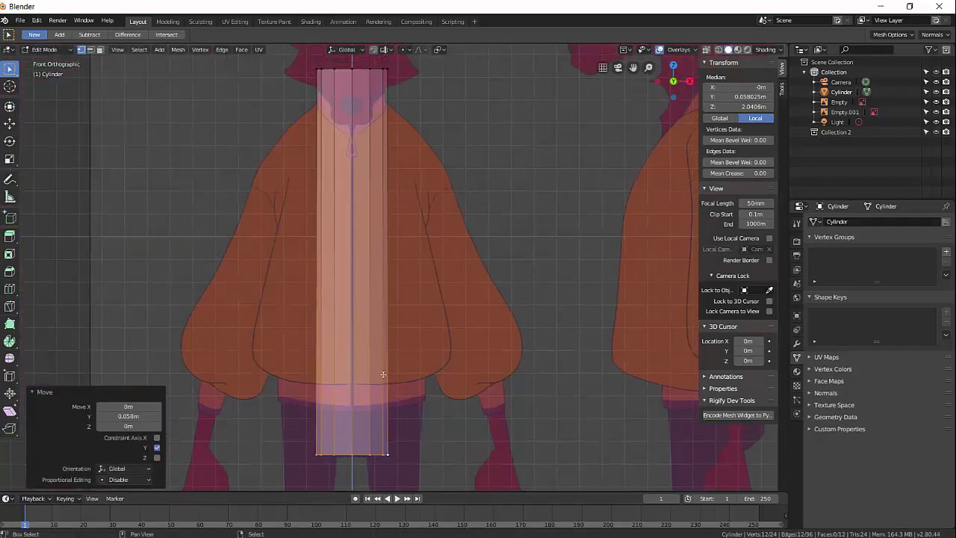
pyautogui.press('s')
pyautogui.press('x')
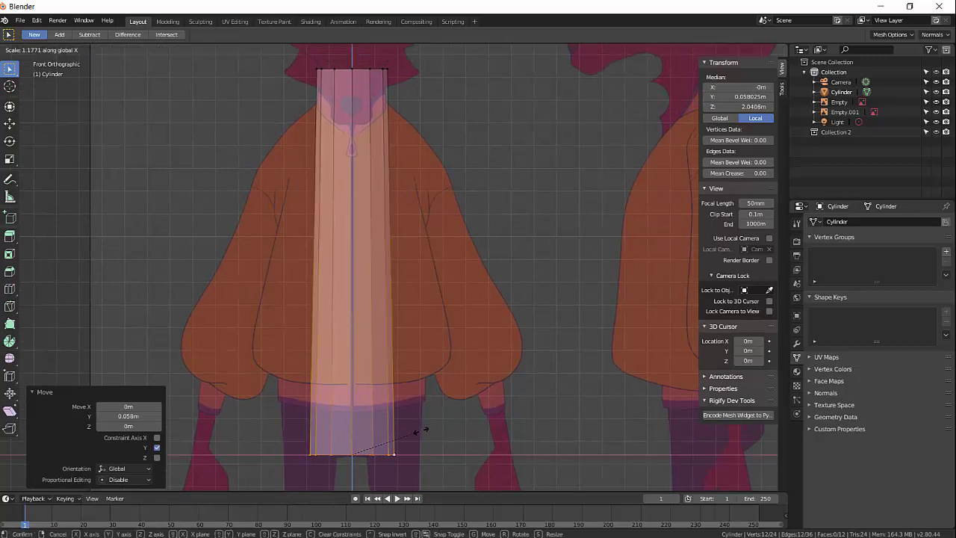
pyautogui.click(457, 422)
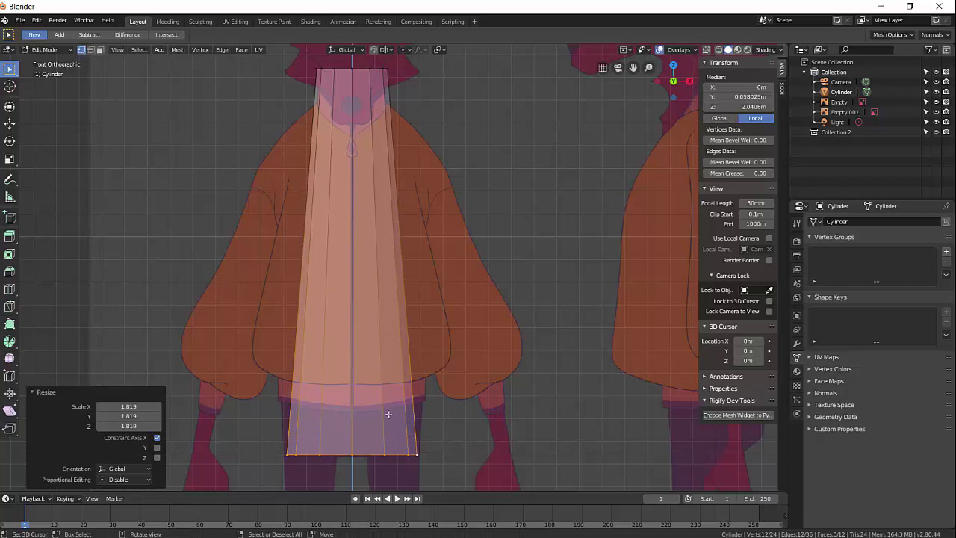
pyautogui.press('g')
pyautogui.press('z')
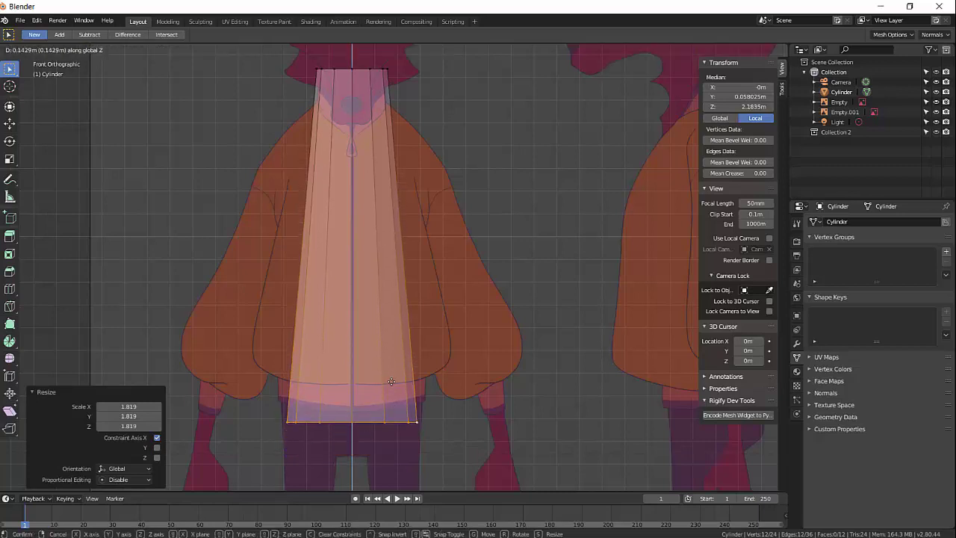
pyautogui.click(401, 376)
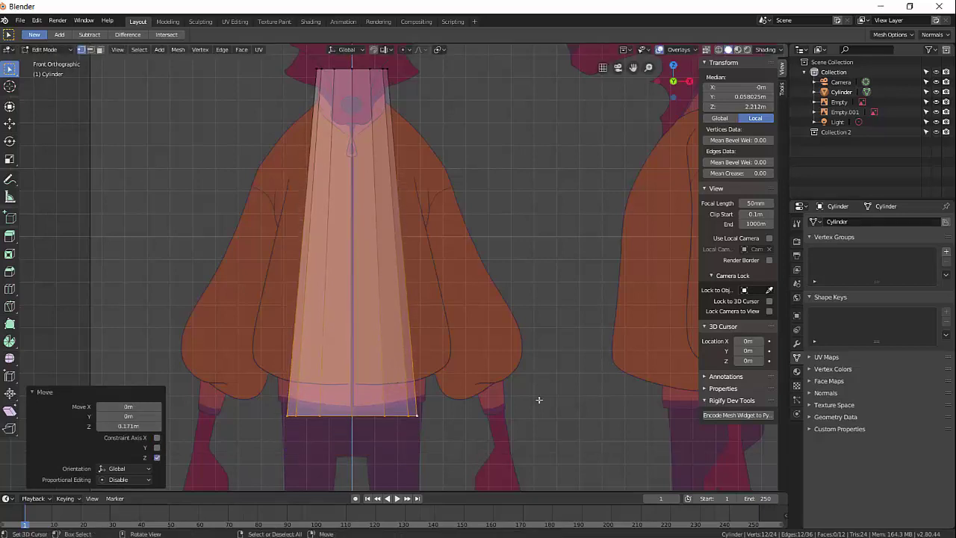
# Step: Add an edge loop across the chest with slide factor -0.343 and scale it uniformly to 1.357
pyautogui.hotkey('ctrl', 'r')
pyautogui.click(393, 172)
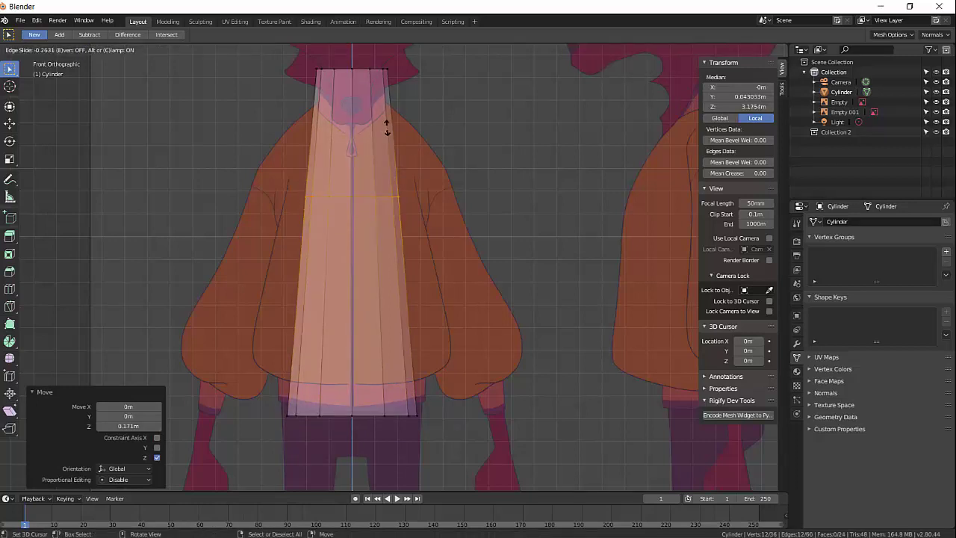
pyautogui.click(410, 180)
pyautogui.press('s')
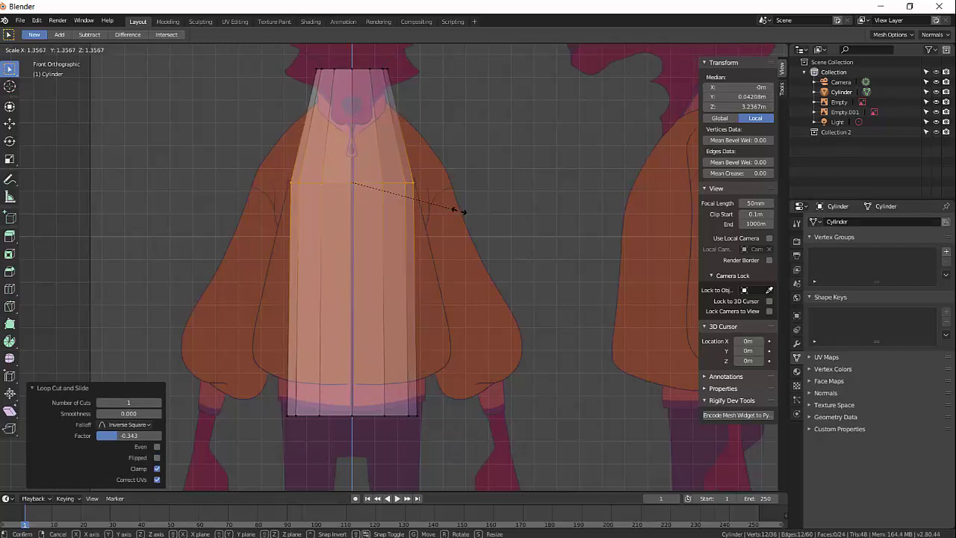
pyautogui.click(459, 207)
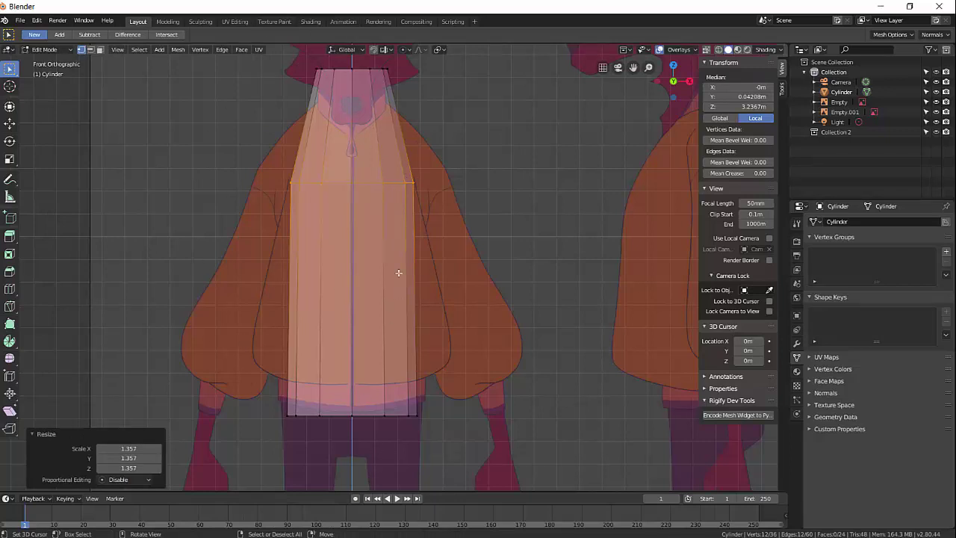
# Step: Add an edge loop just above the jacket hem with slide factor 0.507 and scale it 1.510 along X
pyautogui.hotkey('ctrl', 'r')
pyautogui.click(387, 329)
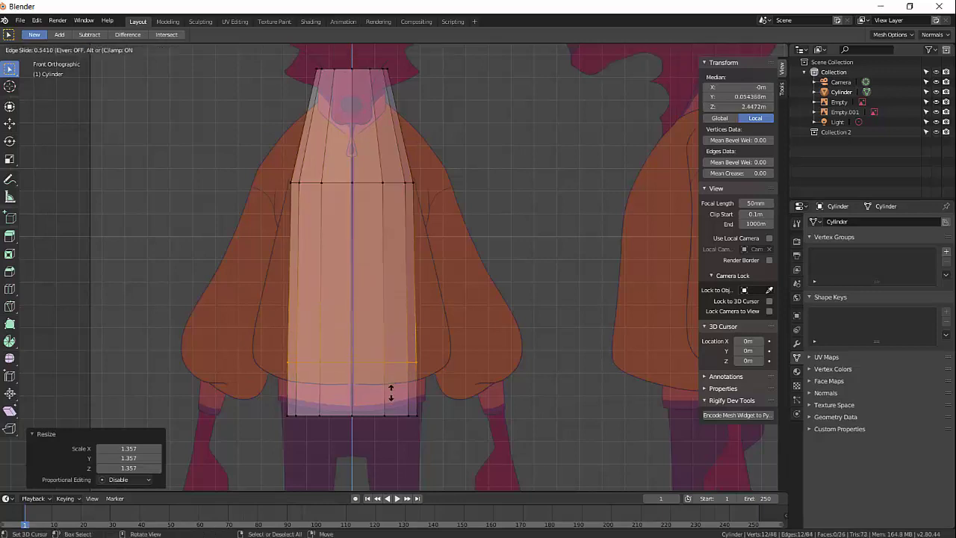
pyautogui.click(390, 390)
pyautogui.press('s')
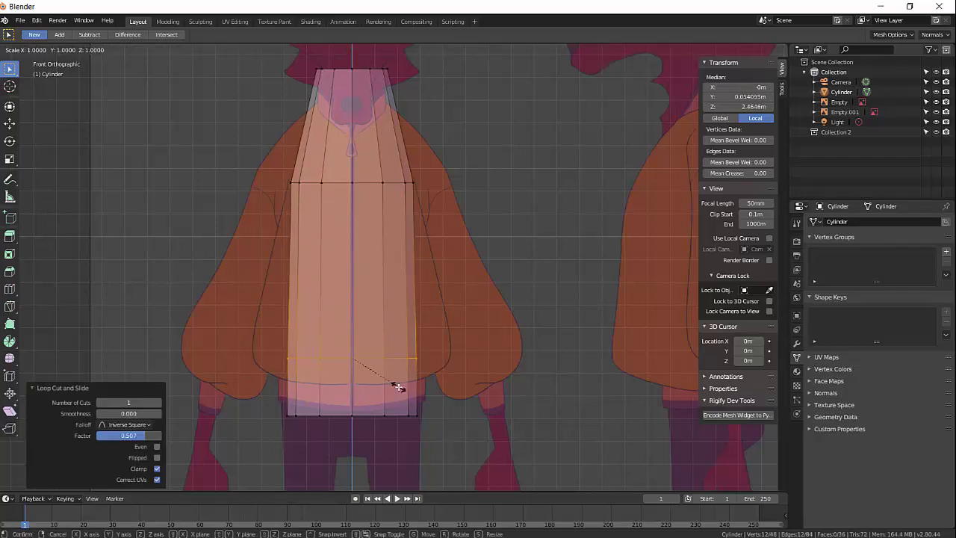
pyautogui.press('x')
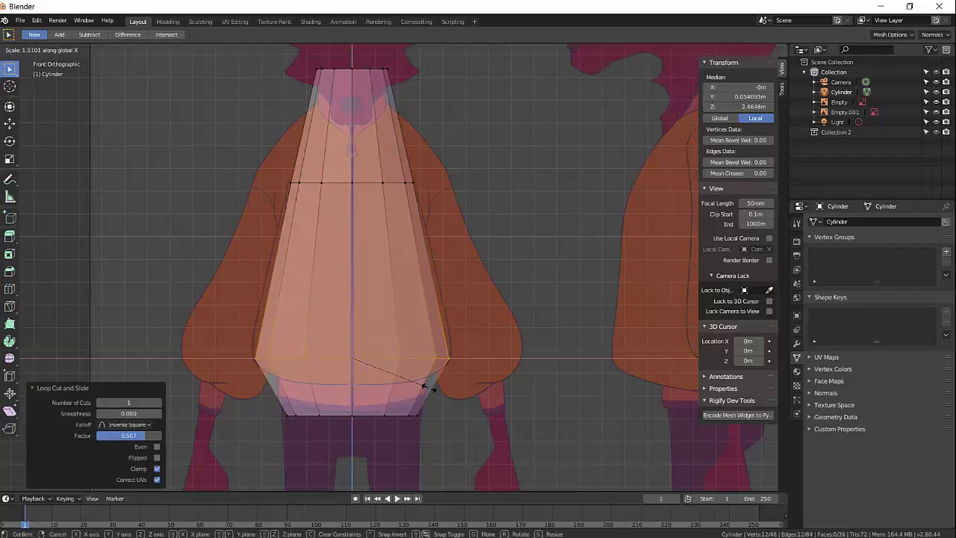
pyautogui.click(426, 387)
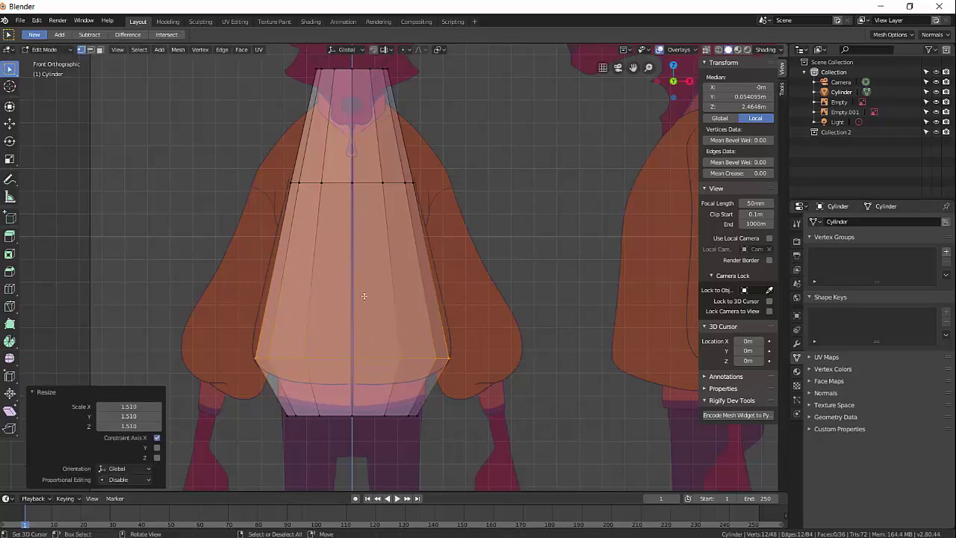
# Step: In the right view, scale the loop above the hem 2.049 along Y and move it -0.0659 m along Y
pyautogui.moveTo(364, 296); pyautogui.dragTo(288, 308, button='middle')
pyautogui.press('KP_3')
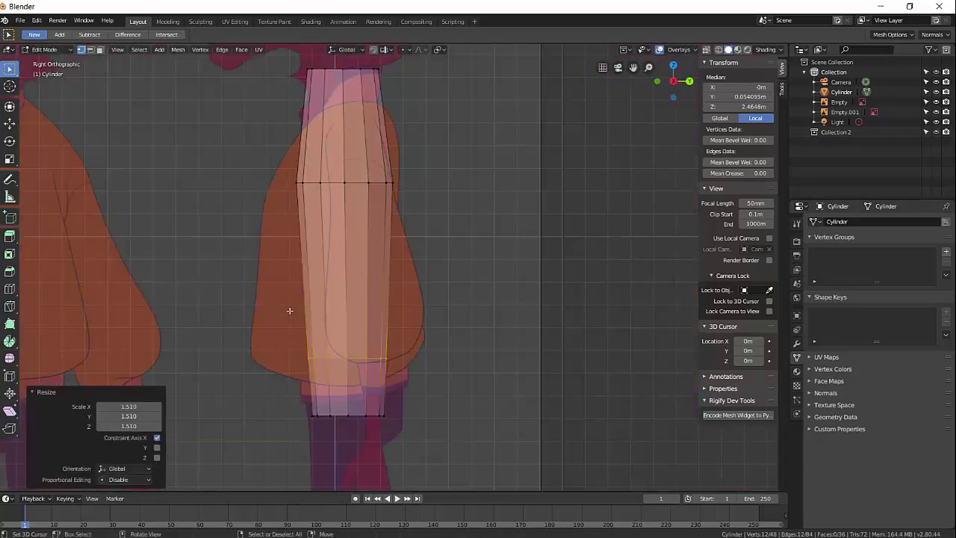
pyautogui.press('s')
pyautogui.press('y')
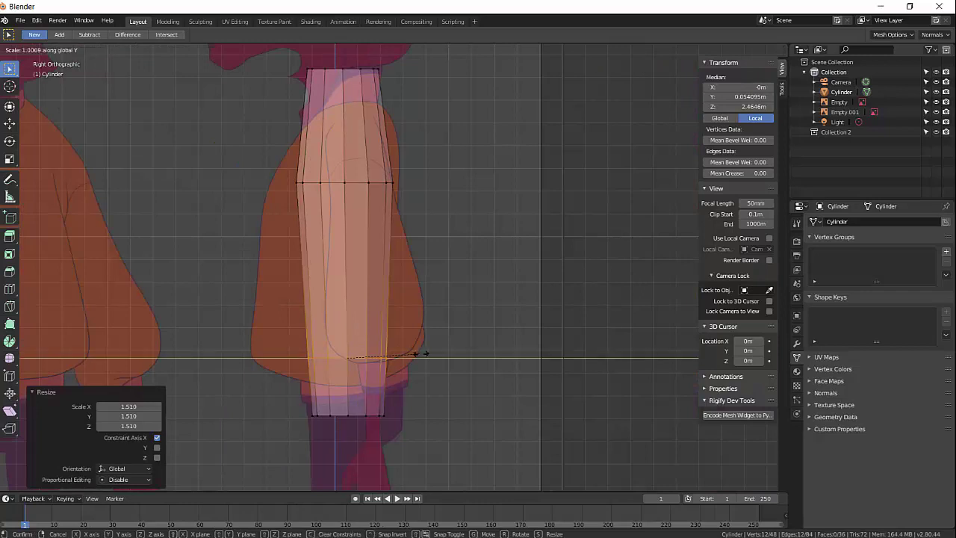
pyautogui.click(499, 358)
pyautogui.press('g')
pyautogui.press('y')
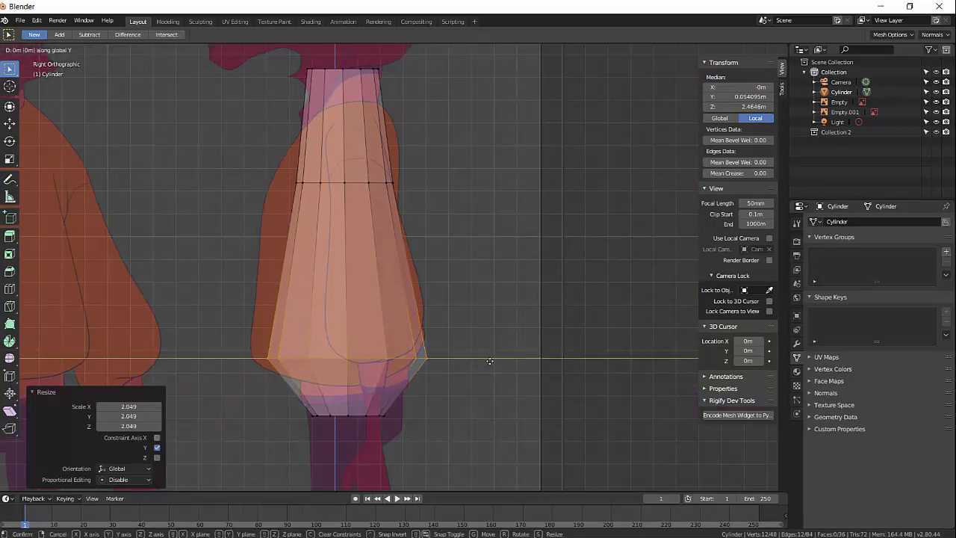
pyautogui.click(480, 363)
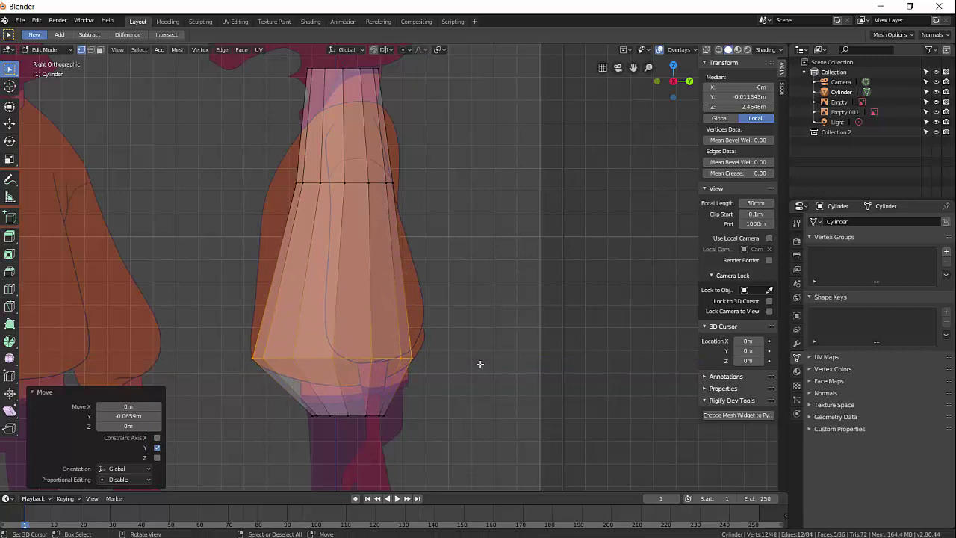
# Step: Scale the chest edge loop 1.298 along Y and move it -0.0484 m along Y to match the jacket's side profile
pyautogui.keyDown('alt'); pyautogui.click(326, 178); pyautogui.keyUp('alt')
pyautogui.press('s')
pyautogui.press('y')
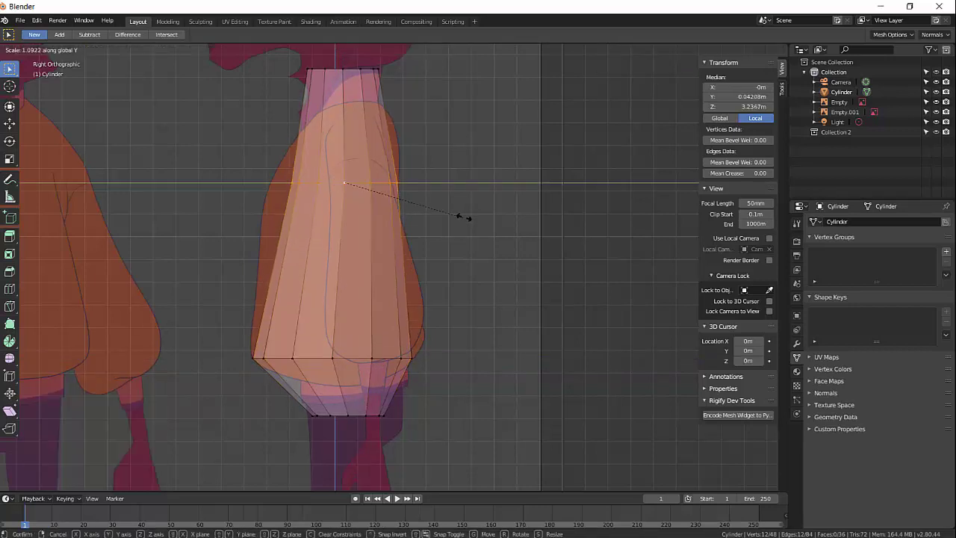
pyautogui.click(488, 210)
pyautogui.press('g')
pyautogui.press('y')
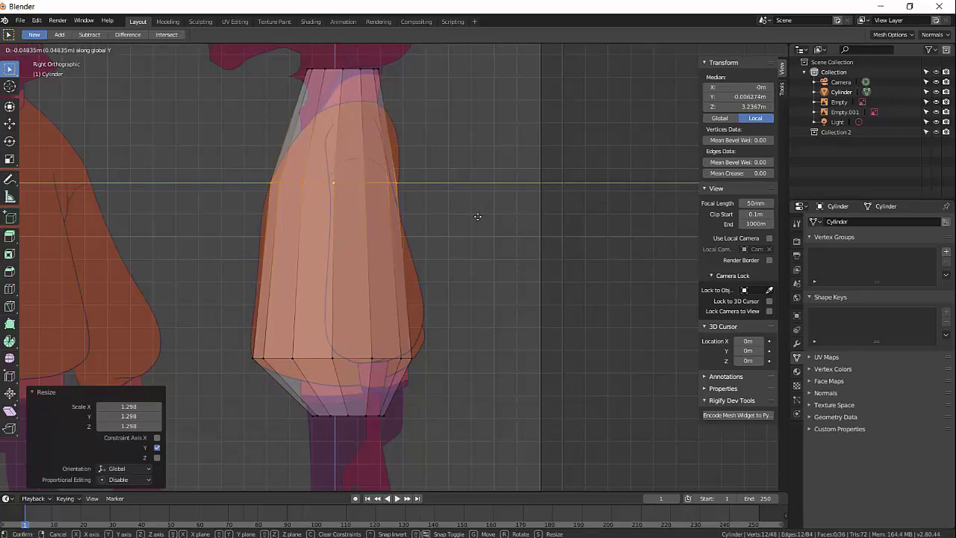
pyautogui.click(478, 217)
# Step: Add an edge loop at the neck base with slide factor -0.410, scale it to 0.758 and shift it slightly toward the back
pyautogui.keyDown('shift'); pyautogui.scroll(3, 361, 221); pyautogui.keyUp('shift')
pyautogui.scroll(2, 361, 224)
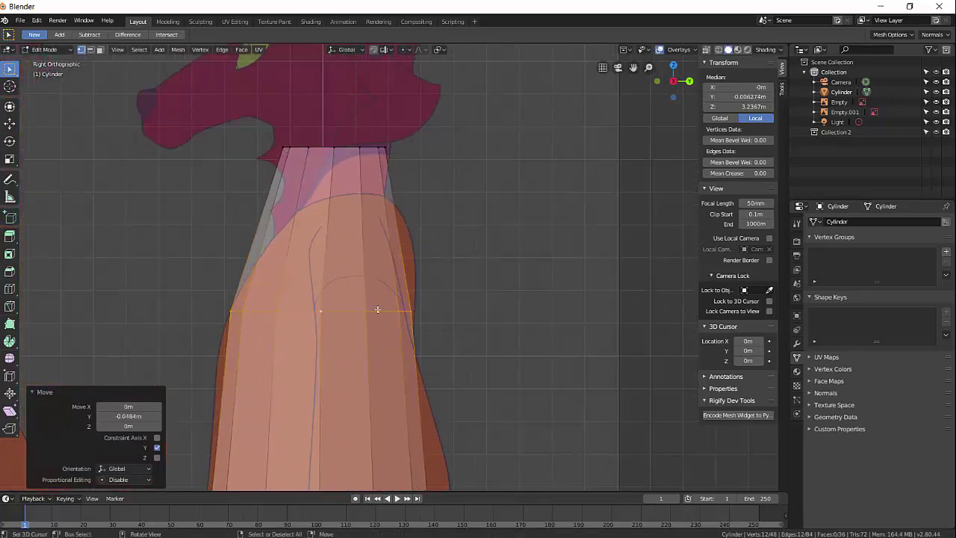
pyautogui.hotkey('ctrl', 'r')
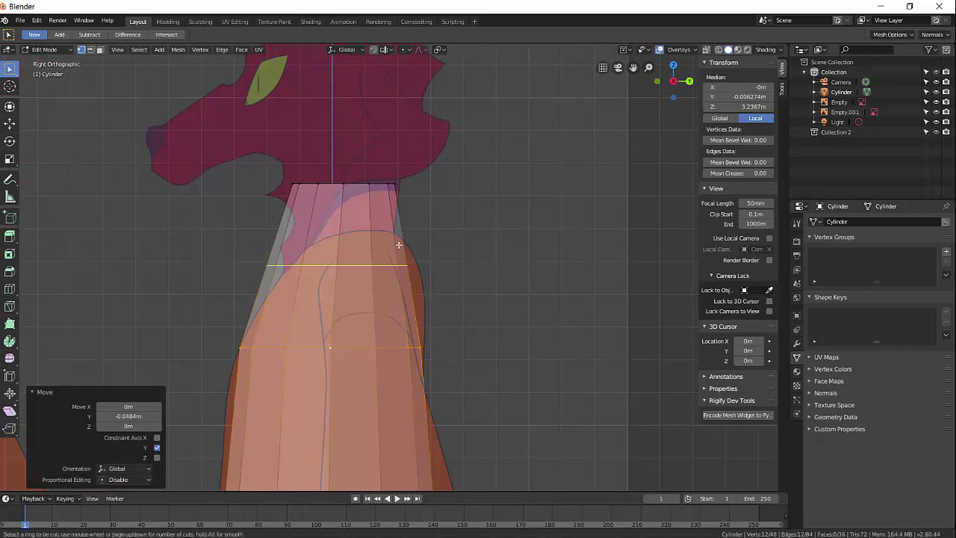
pyautogui.click(401, 248)
pyautogui.click(409, 210)
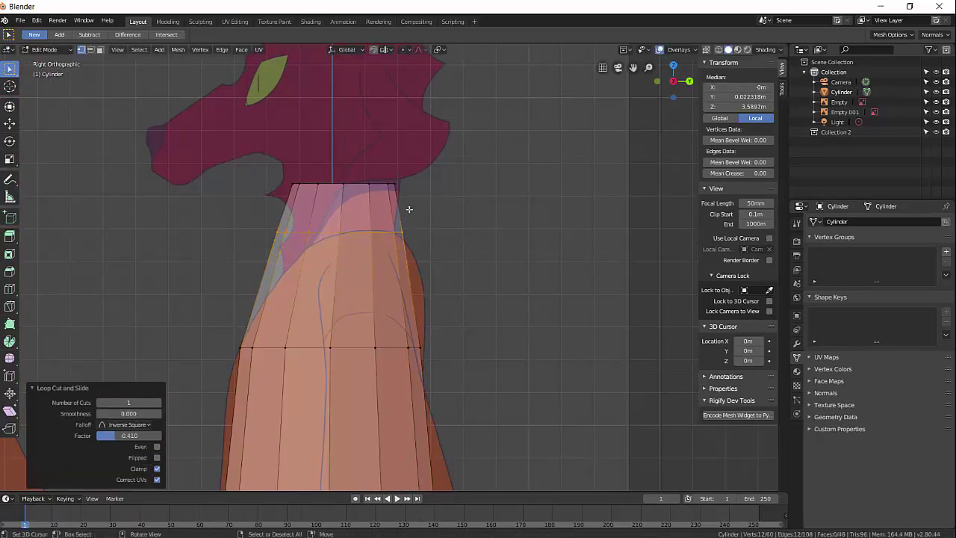
pyautogui.press('s')
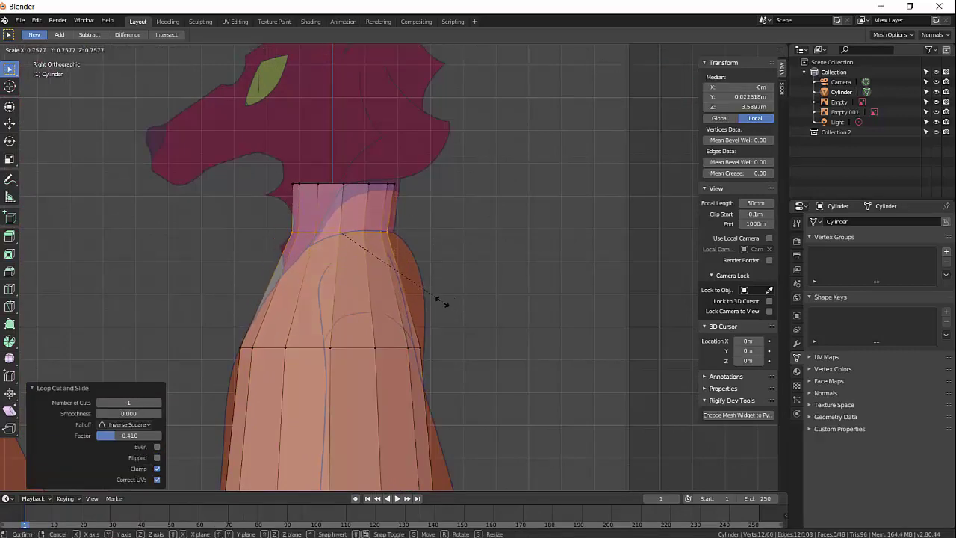
pyautogui.click(422, 300)
pyautogui.press('g')
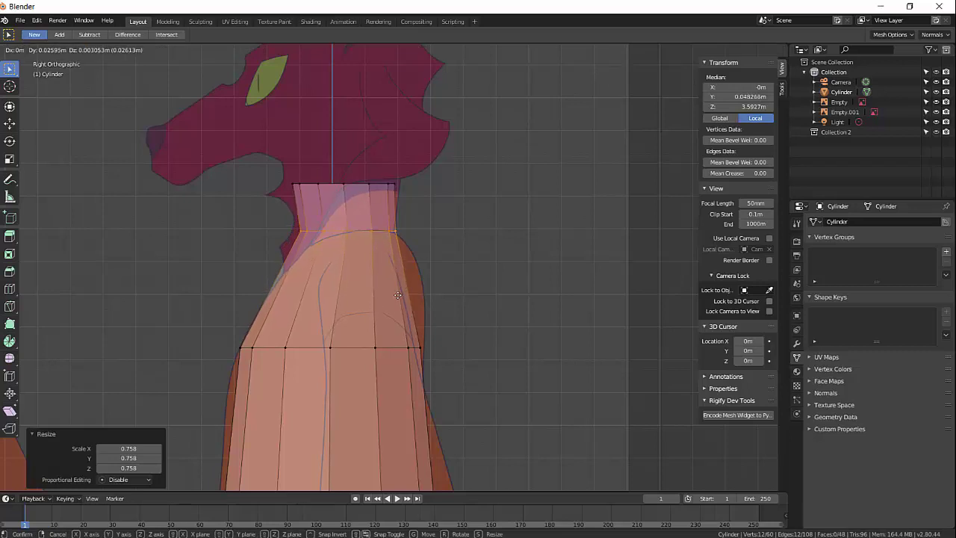
# Step: Move the top neck edge loop 0.0137 m along Y and 0.00305 m along Z under the head
pyautogui.keyDown('alt'); pyautogui.click(350, 188); pyautogui.keyUp('alt')
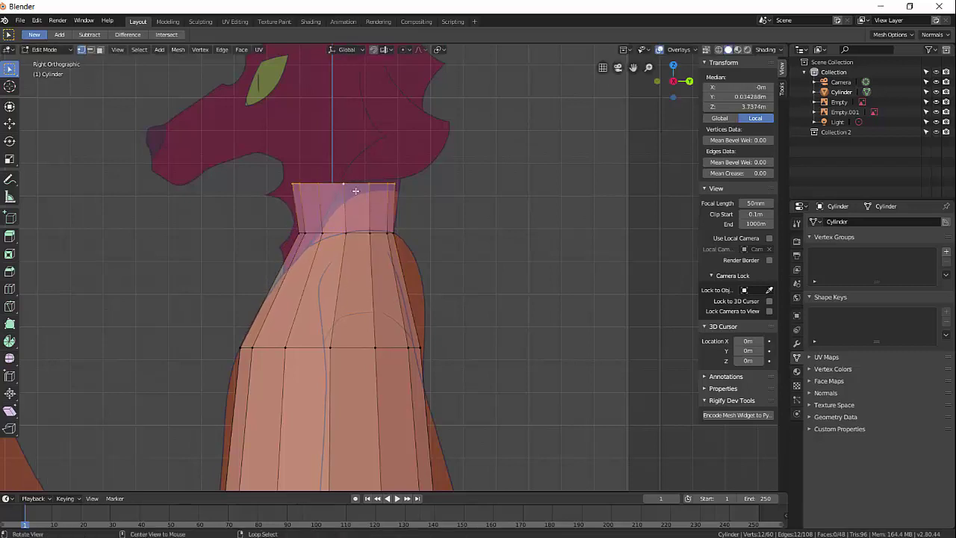
pyautogui.press('g')
pyautogui.click(364, 207)
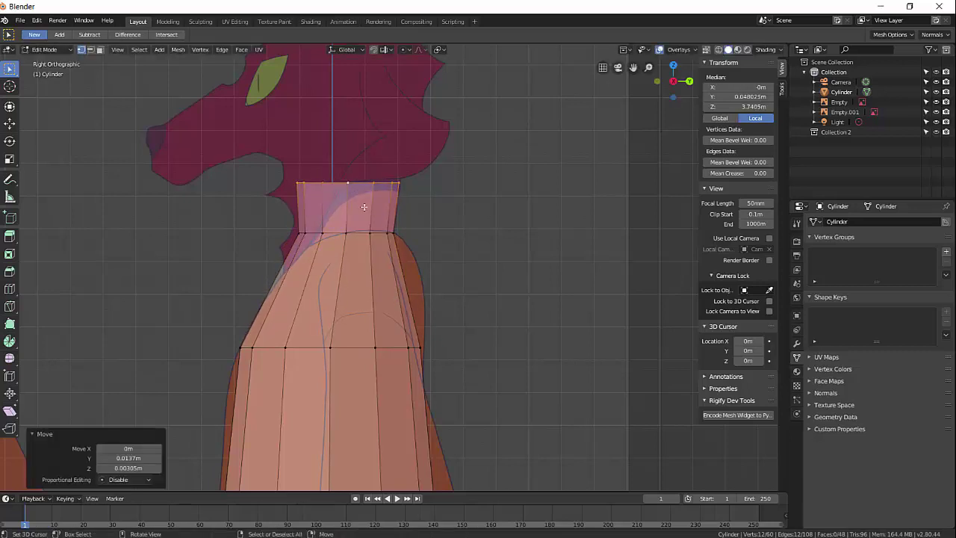
pyautogui.hotkey('ctrl', 'r')
pyautogui.click(381, 271)
pyautogui.rightClick(382, 270)
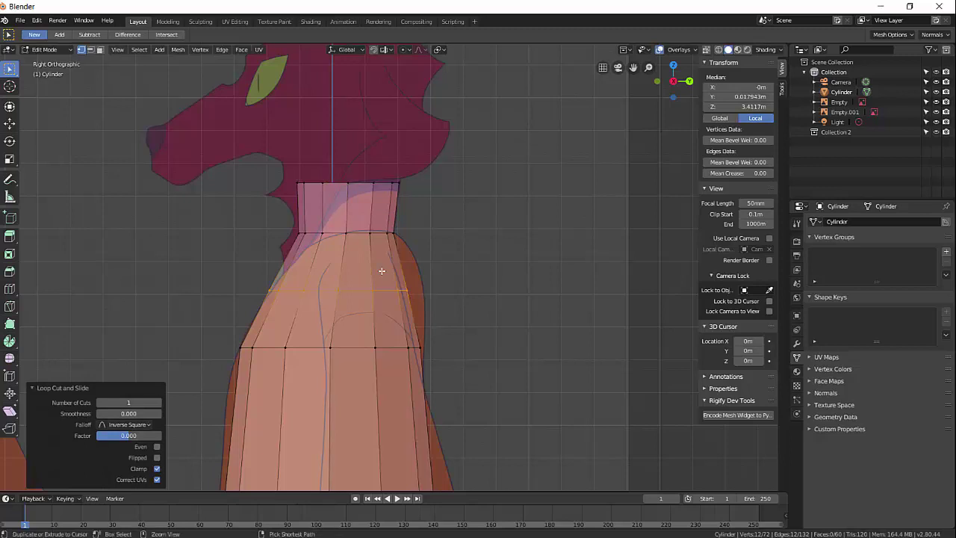
pyautogui.hotkey('ctrl', 'z')
# Step: Add a centred edge loop between the neck base and chest loops and shift it slightly along Y toward the back
pyautogui.hotkey('ctrl', 'r')
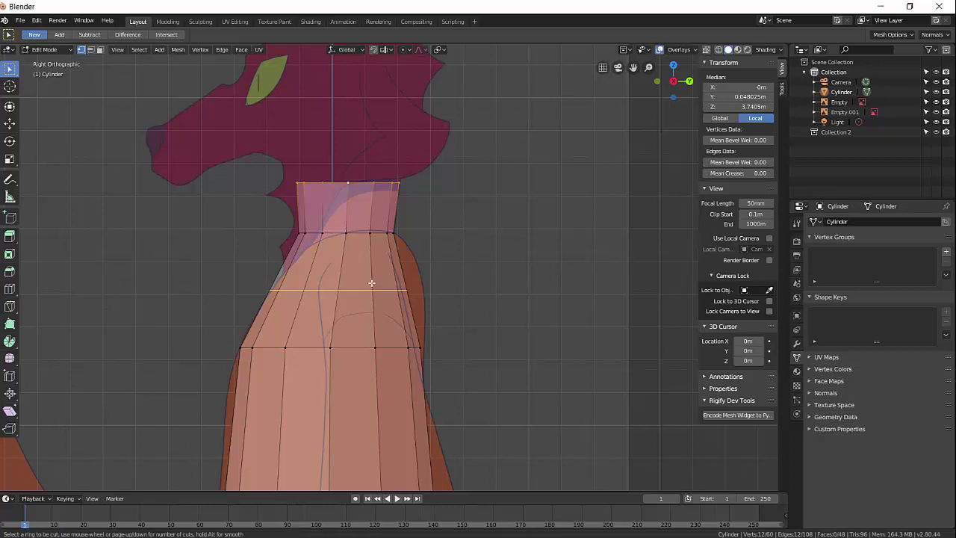
pyautogui.click(371, 283)
pyautogui.rightClick(371, 284)
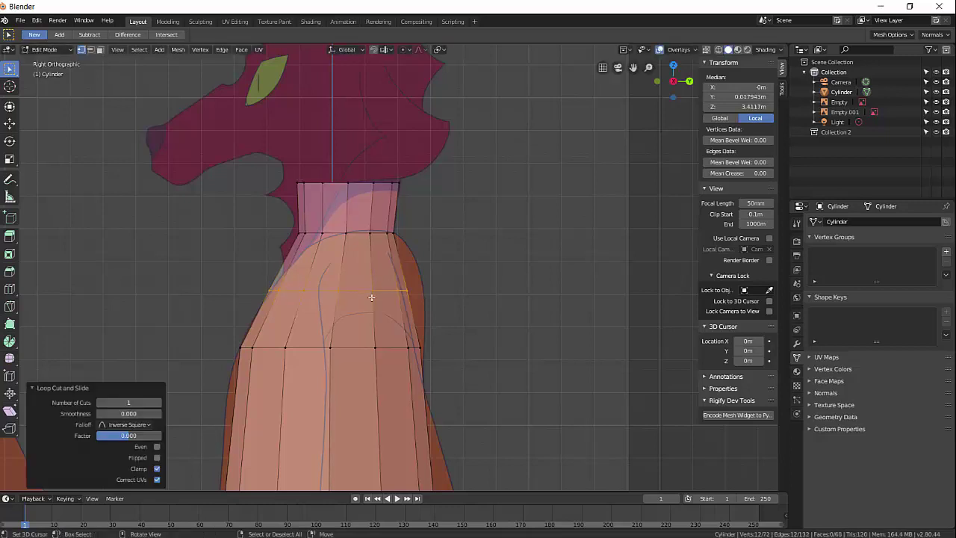
pyautogui.press('g')
pyautogui.press('y')
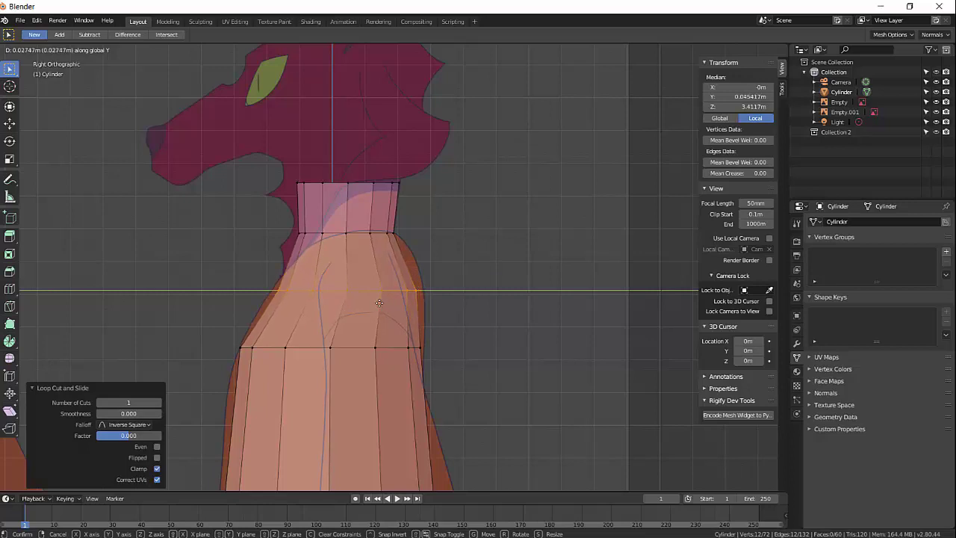
pyautogui.click(378, 306)
# Step: Scale the chest loop and the loop above it together 1.036 along Y and shift them about 0.009 m along Y
pyautogui.keyDown('alt'); pyautogui.keyDown('shift'); pyautogui.click(367, 347); pyautogui.keyUp('shift'); pyautogui.keyUp('alt')
pyautogui.press('s')
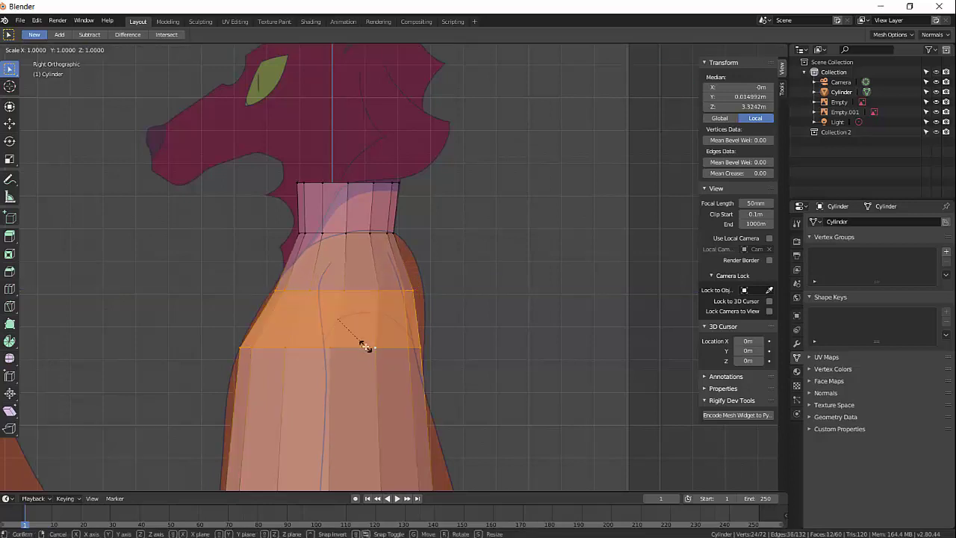
pyautogui.press('y')
pyautogui.click(366, 347)
pyautogui.press('g')
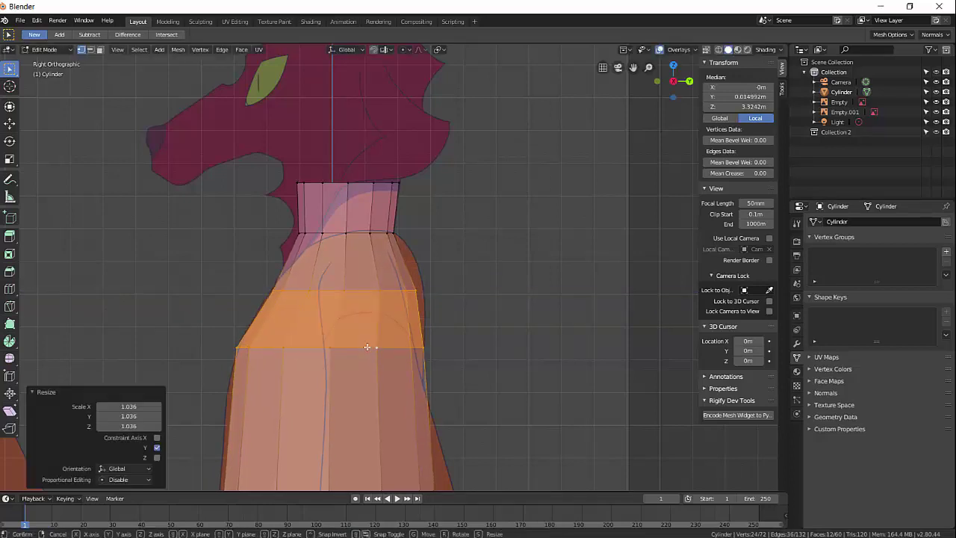
pyautogui.press('y')
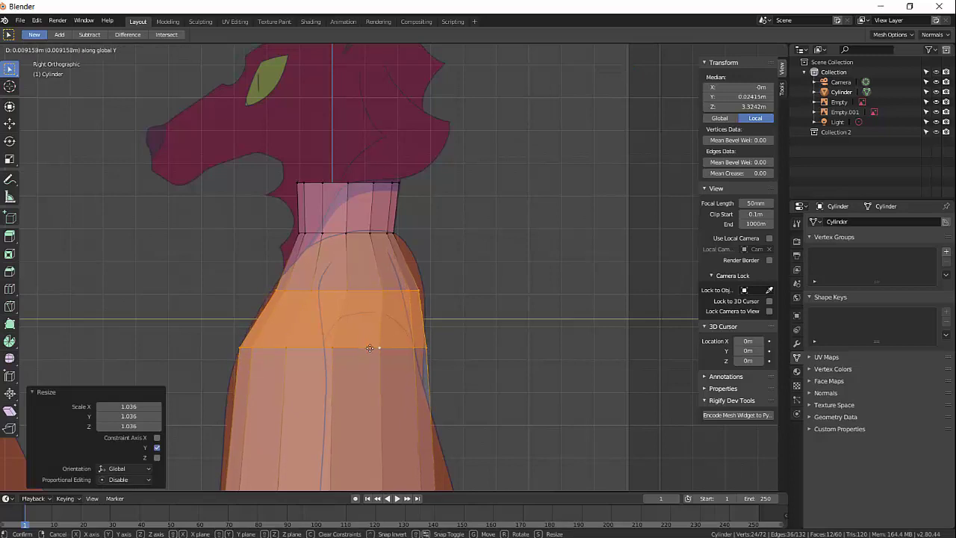
pyautogui.click(370, 348)
# Step: Scale the edge loop between the neck base and the chest 1.067 along Y
pyautogui.keyDown('alt'); pyautogui.click(303, 295); pyautogui.keyUp('alt')
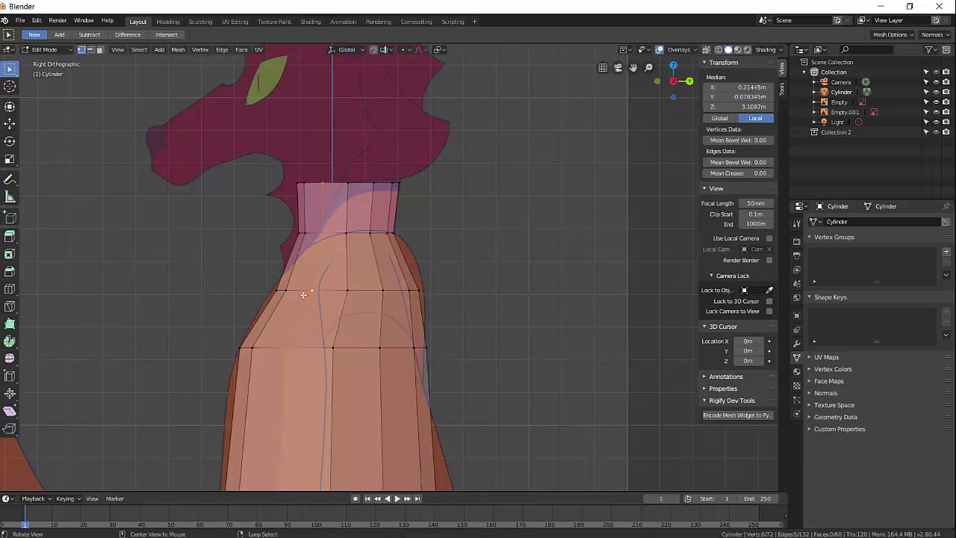
pyautogui.keyDown('alt'); pyautogui.click(304, 289); pyautogui.keyUp('alt')
pyautogui.press('s')
pyautogui.press('y')
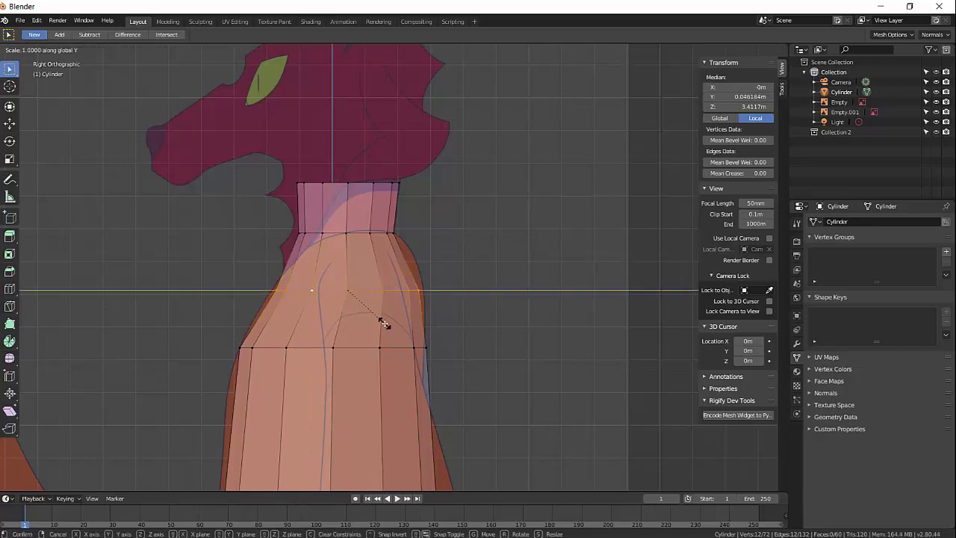
pyautogui.click(388, 323)
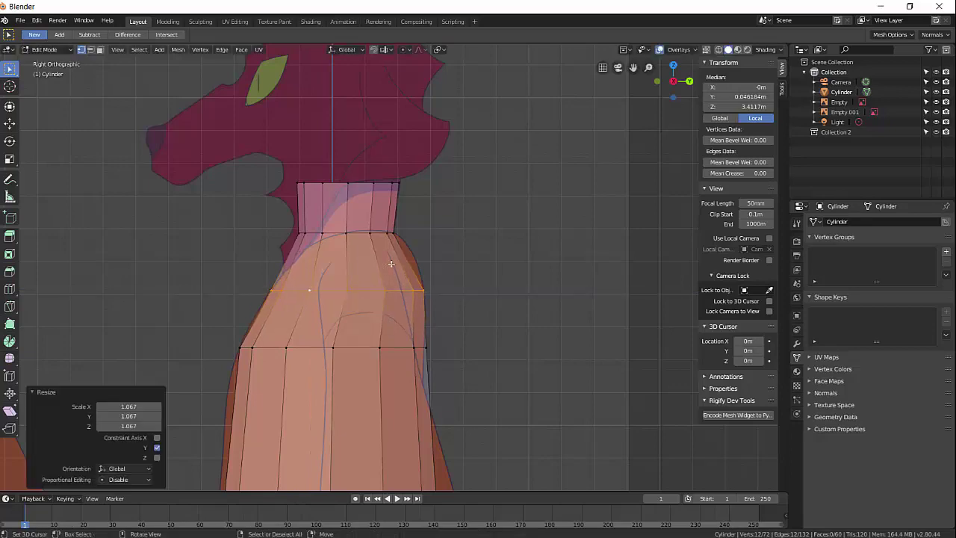
# Step: In front view, add a centred edge loop between the torso's widest lower loop and its bottom edge
pyautogui.moveTo(314, 334); pyautogui.dragTo(381, 335, button='middle')
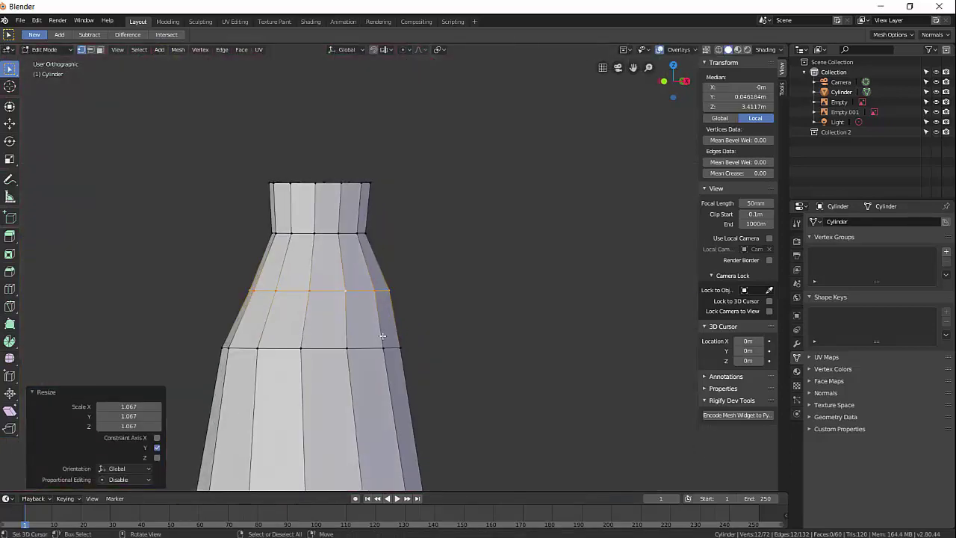
pyautogui.press('KP_1')
pyautogui.scroll(-5, 362, 351)
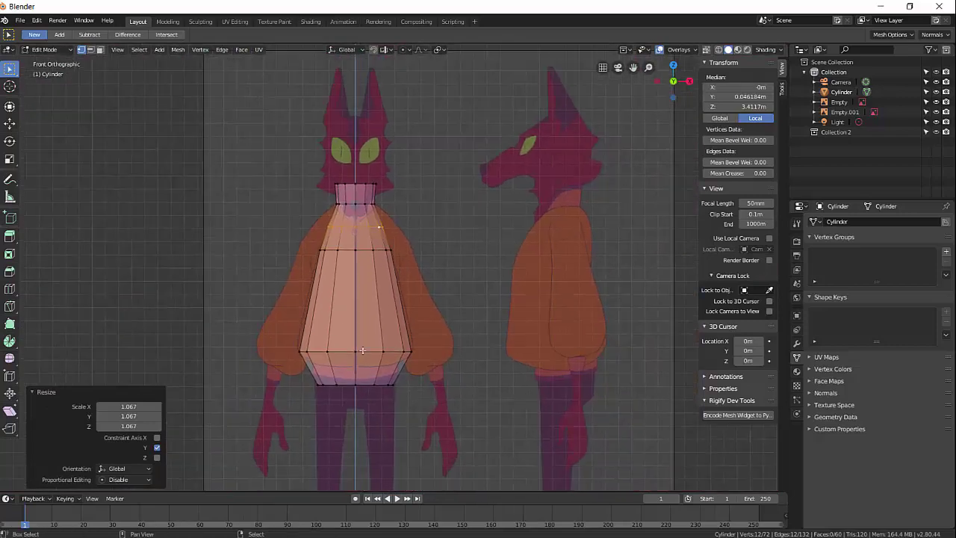
pyautogui.scroll(5, 362, 351)
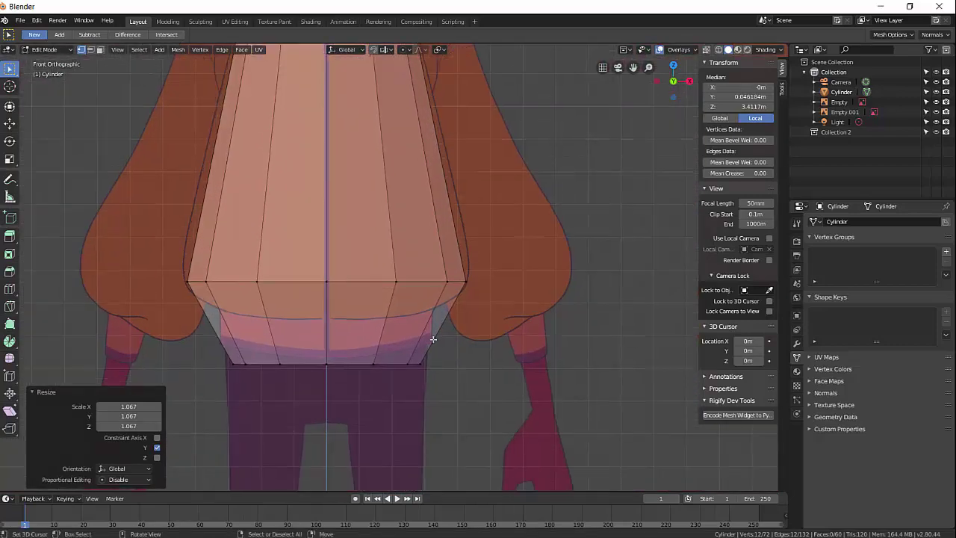
pyautogui.hotkey('ctrl', 'r')
pyautogui.click(434, 339)
pyautogui.rightClick(441, 347)
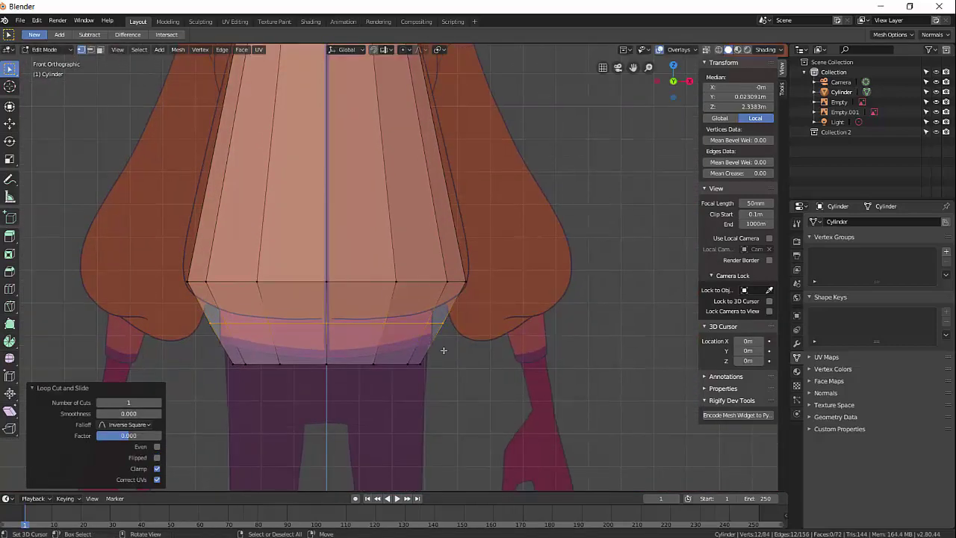
# Step: Scale the new waist loop to 0.887 and move it 0.0153 m along Z to the jacket's hem line
pyautogui.press('s')
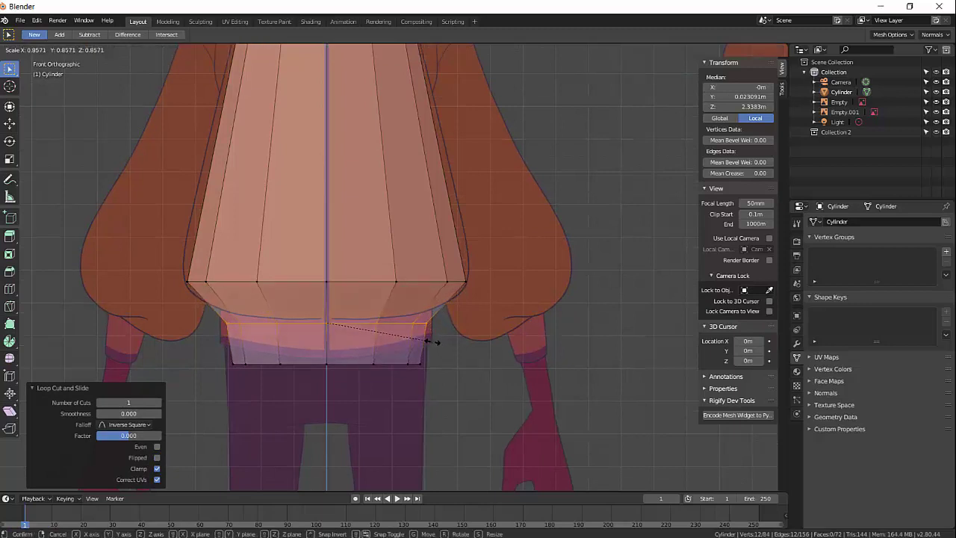
pyautogui.click(426, 342)
pyautogui.press('g')
pyautogui.press('z')
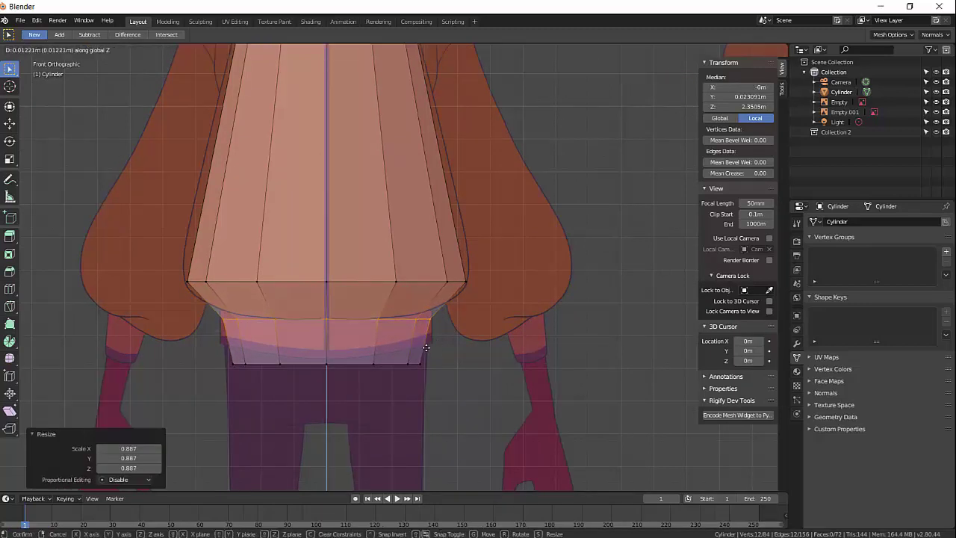
pyautogui.click(426, 346)
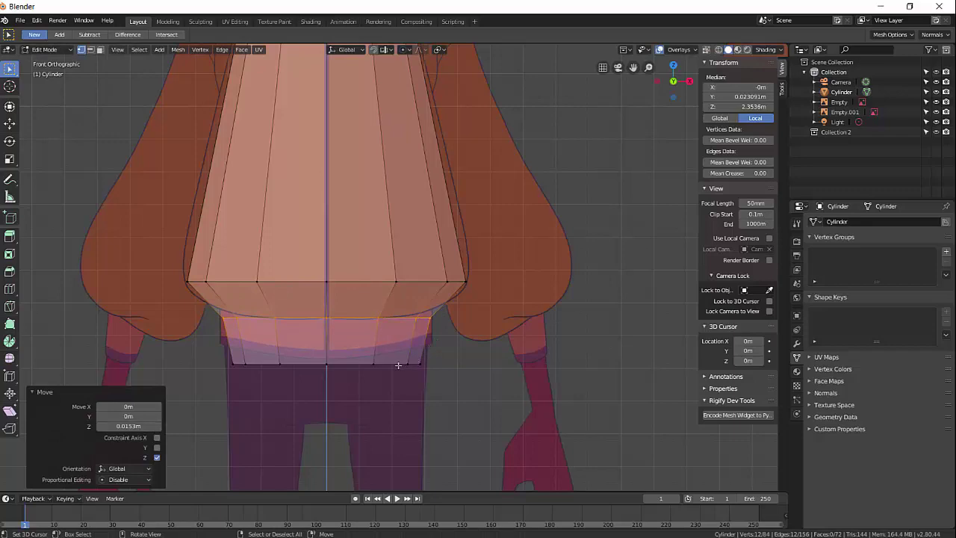
# Step: Scale the torso's bottom edge loop to 1.050 to match the width of the trousers' top
pyautogui.keyDown('alt'); pyautogui.click(397, 364); pyautogui.keyUp('alt')
pyautogui.press('s')
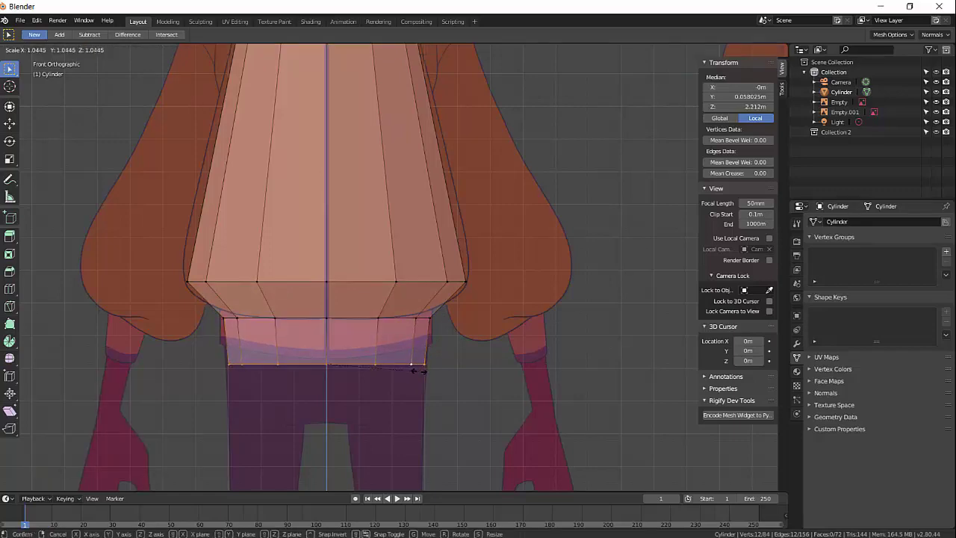
pyautogui.click(415, 371)
pyautogui.scroll(-4, 408, 371)
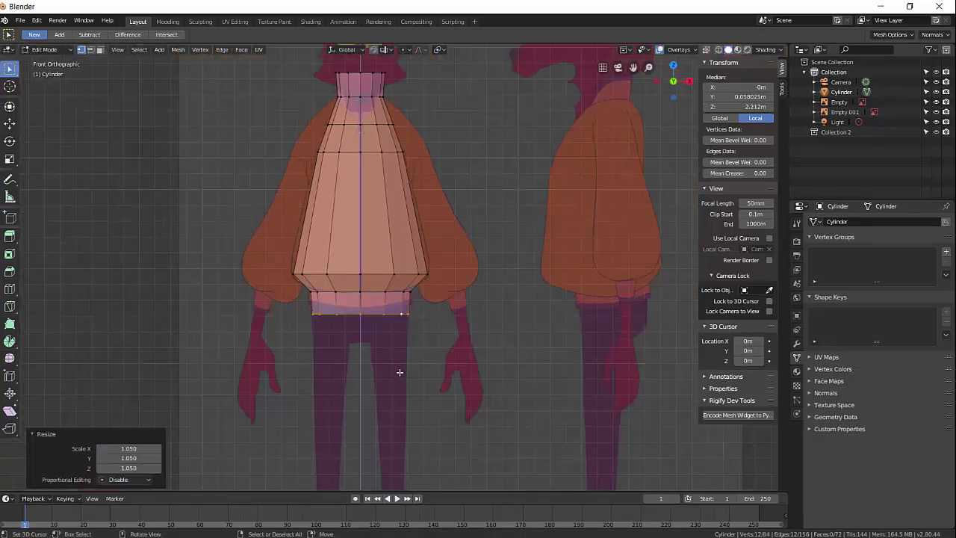
pyautogui.scroll(1, 387, 360)
pyautogui.moveTo(386, 360); pyautogui.dragTo(381, 291, button='middle')
pyautogui.press('KP_1')
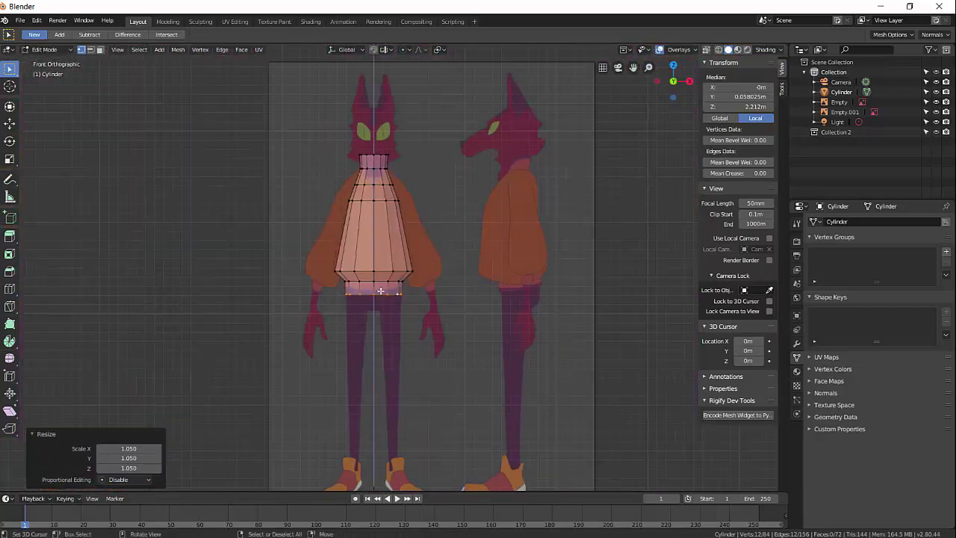
pyautogui.scroll(7, 406, 224)
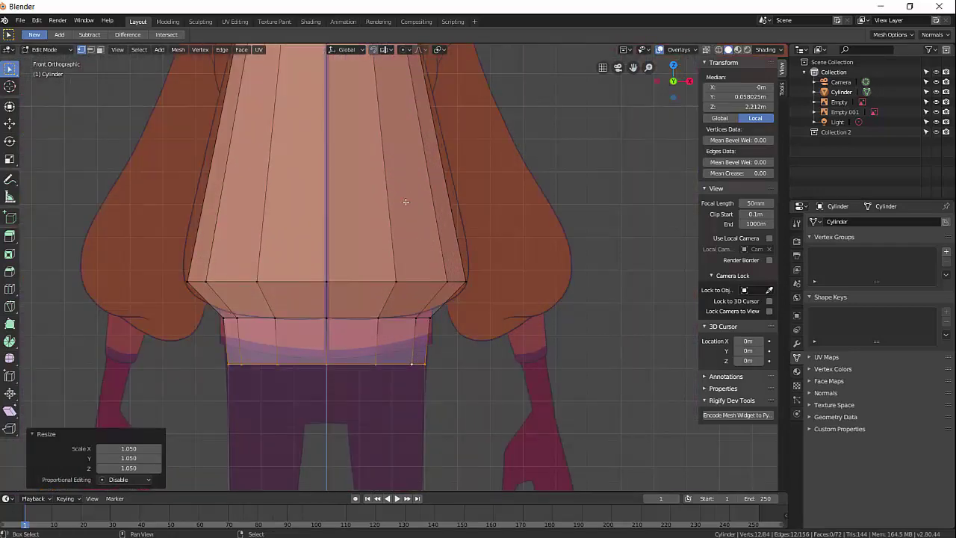
pyautogui.scroll(-4, 385, 346)
pyautogui.keyDown('shift'); pyautogui.moveTo(373, 366); pyautogui.dragTo(381, 284, button='middle'); pyautogui.keyUp('shift')
pyautogui.scroll(3, 399, 354)
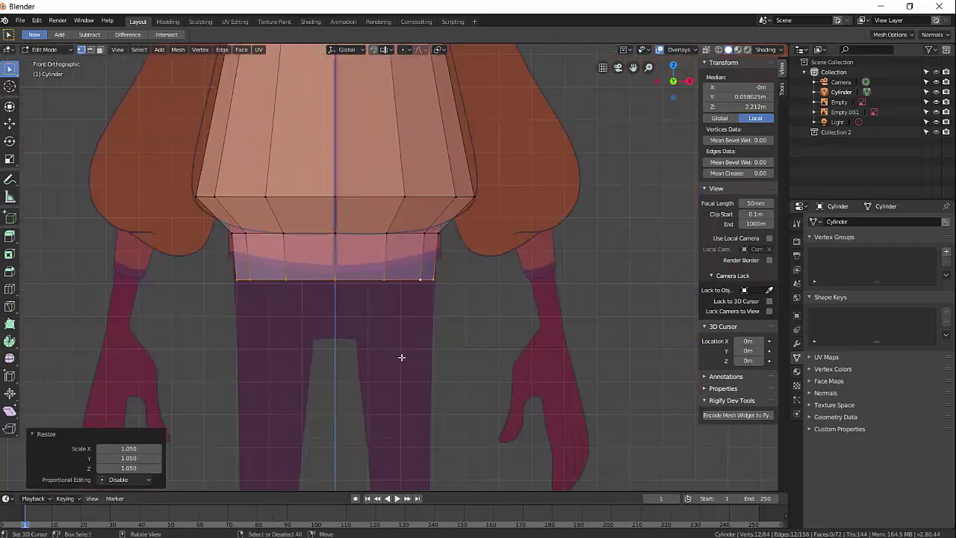
pyautogui.scroll(-3, 357, 265)
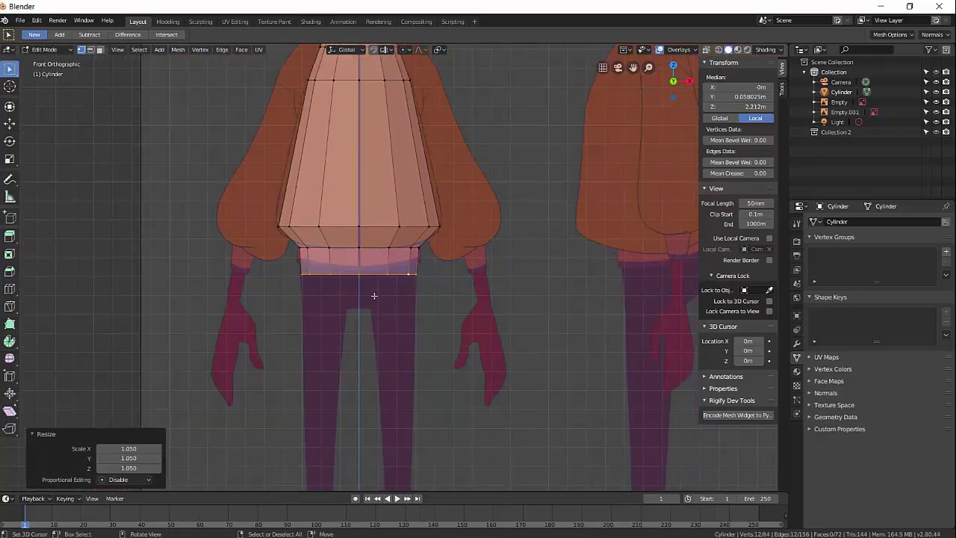
# Step: Bridge the middle of the torso's open bottom with two adjacent faces connecting the front and back edges
pyautogui.moveTo(374, 296); pyautogui.dragTo(366, 262, button='middle')
pyautogui.click(380, 256)
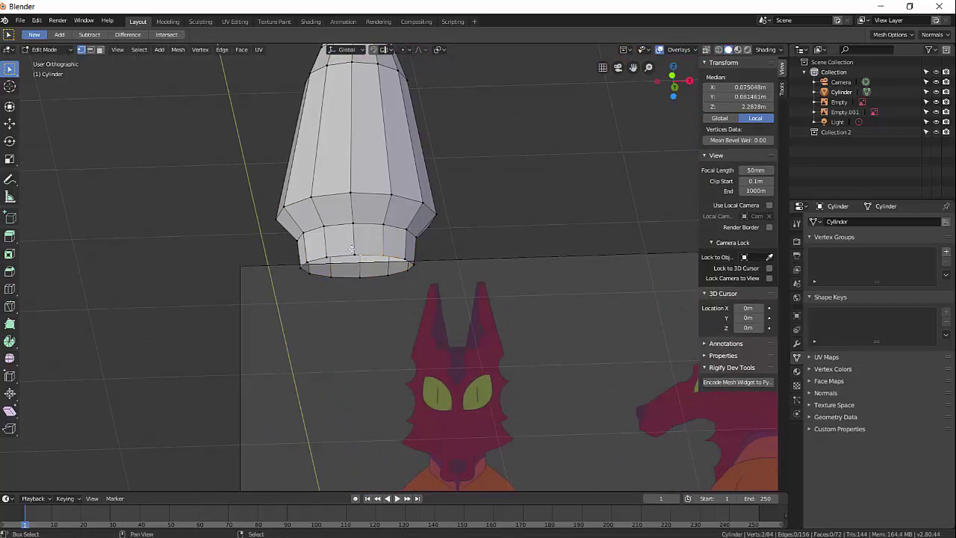
pyautogui.click(355, 254)
pyautogui.keyDown('shift'); pyautogui.click(371, 257); pyautogui.keyUp('shift')
pyautogui.keyDown('shift'); pyautogui.click(385, 270); pyautogui.keyUp('shift')
pyautogui.keyDown('shift'); pyautogui.click(363, 278); pyautogui.keyUp('shift')
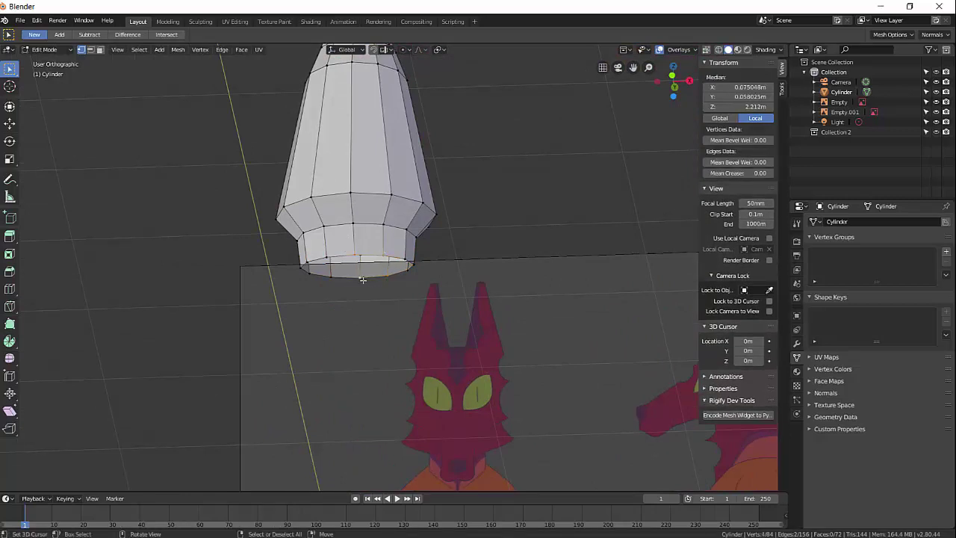
pyautogui.press('f')
pyautogui.click(357, 257)
pyautogui.keyDown('shift'); pyautogui.click(360, 281); pyautogui.keyUp('shift')
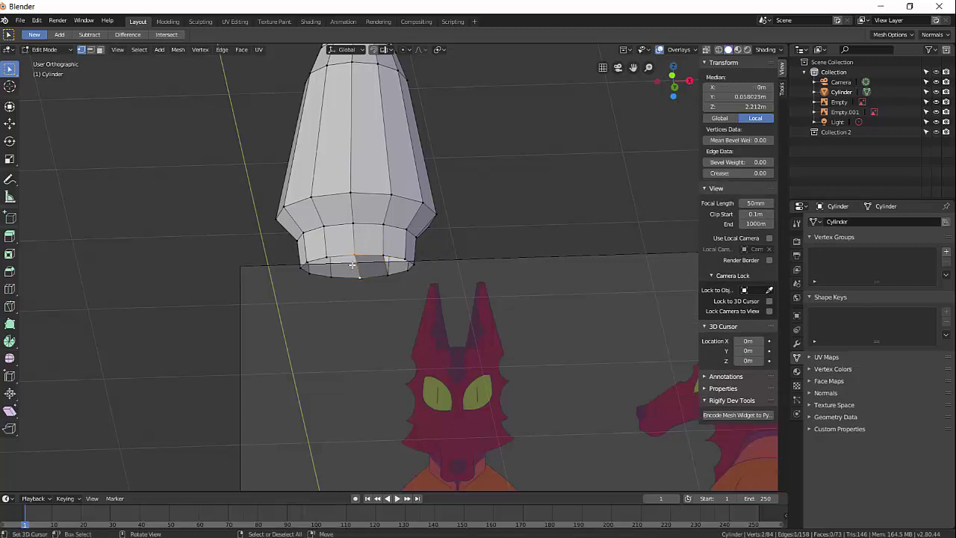
pyautogui.press('j')
# Step: Add a centred loop cut across the two bottom faces, running from one side to the other
pyautogui.moveTo(362, 269); pyautogui.dragTo(363, 265, button='middle')
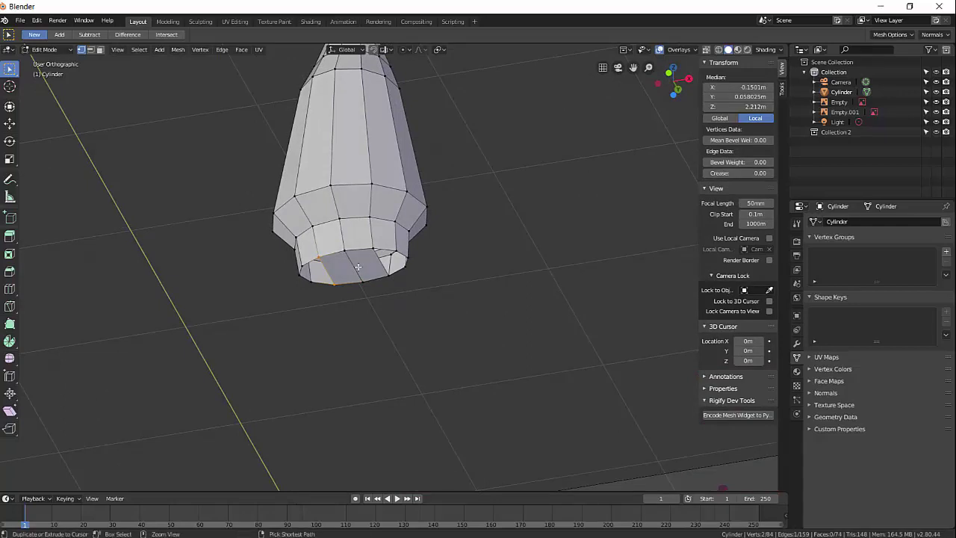
pyautogui.hotkey('ctrl', 'r')
pyautogui.click(355, 264)
pyautogui.rightClick(355, 264)
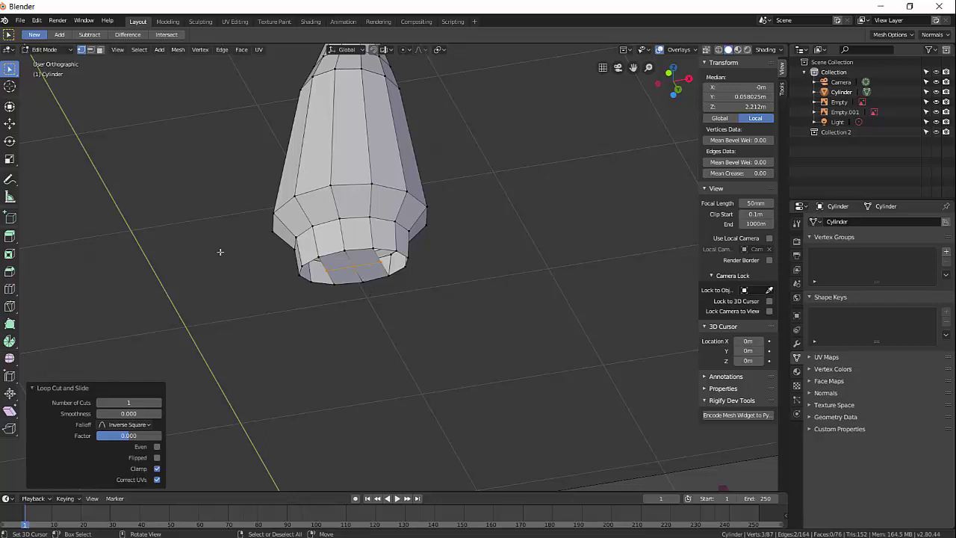
# Step: Form the crotch by moving the new centre edges -0.174 m along Z and scaling them to 0.365 along X
pyautogui.press('KP_1')
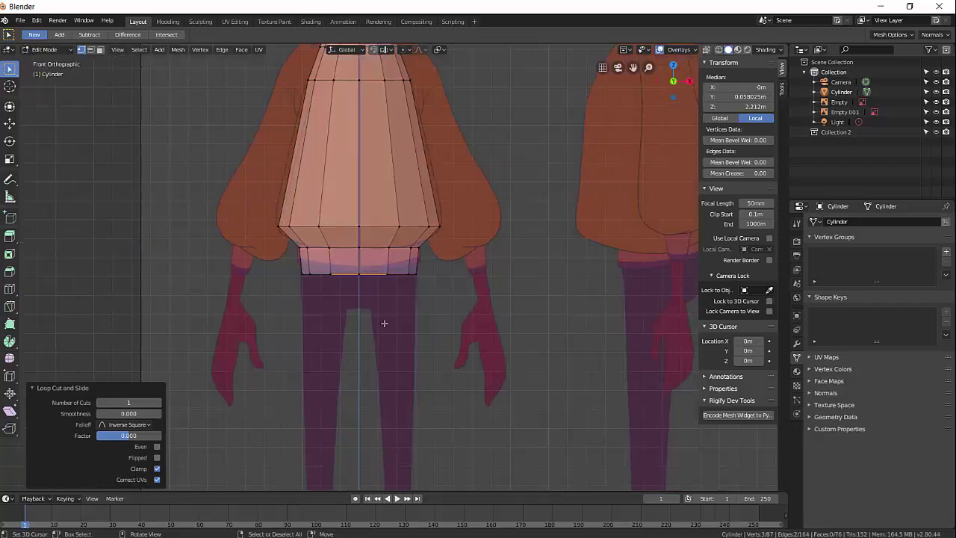
pyautogui.press('e')
pyautogui.press('z')
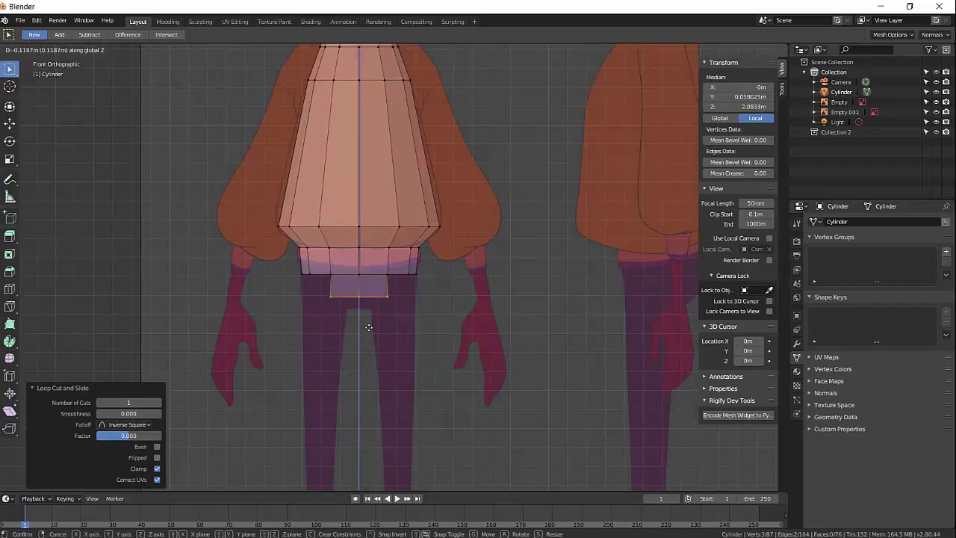
pyautogui.click(369, 337)
pyautogui.press('s')
pyautogui.press('x')
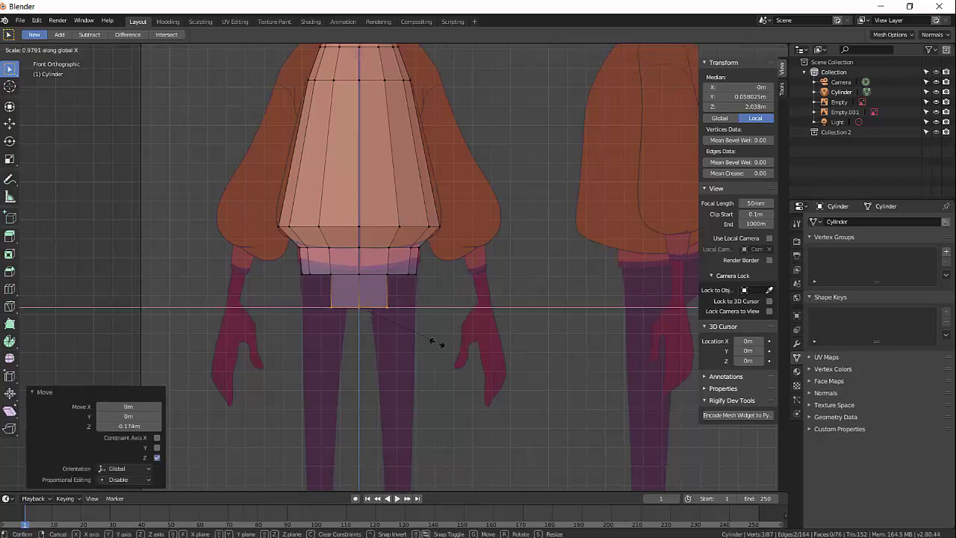
pyautogui.click(376, 337)
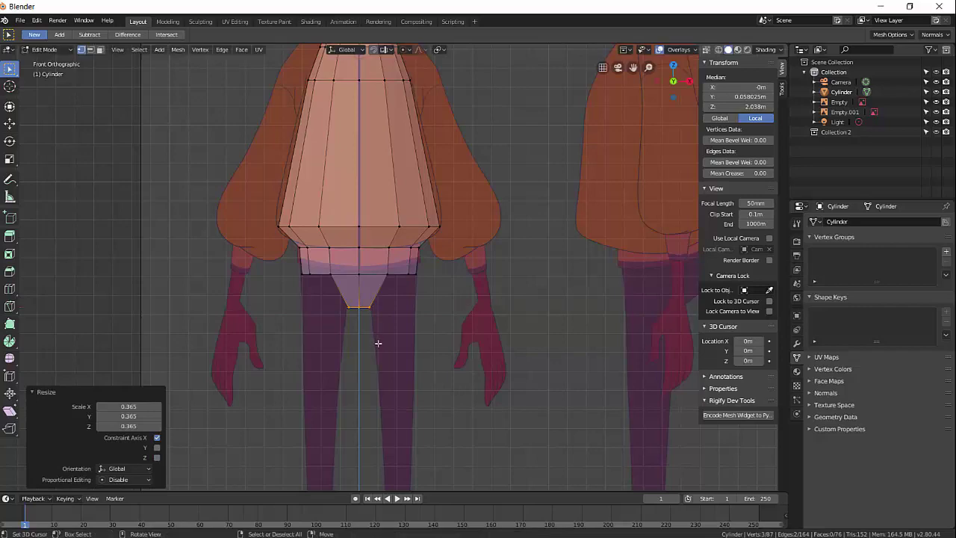
# Step: Select the edge loops around both leg openings and extrude them -1.73 m along Z to the ankles
pyautogui.scroll(4, 429, 400)
pyautogui.scroll(-4, 430, 397)
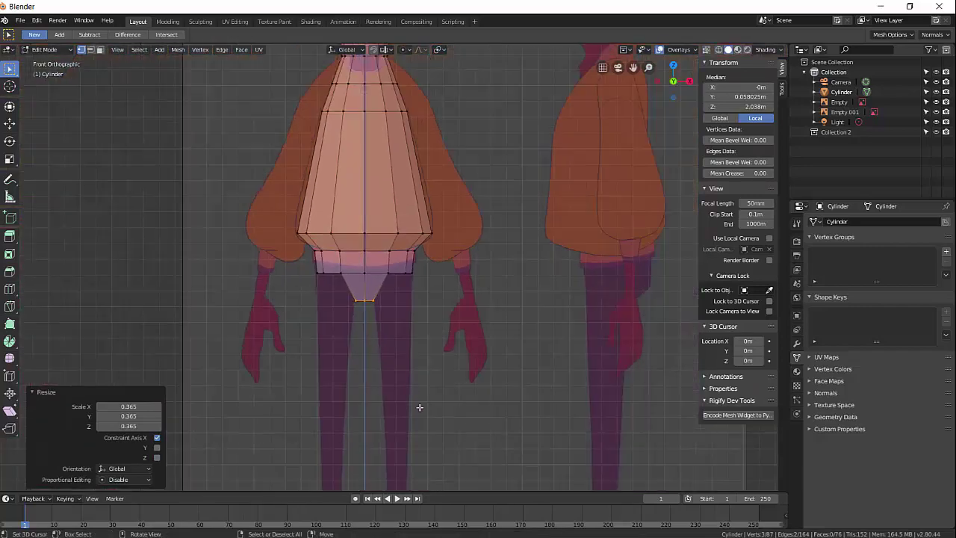
pyautogui.scroll(3, 413, 392)
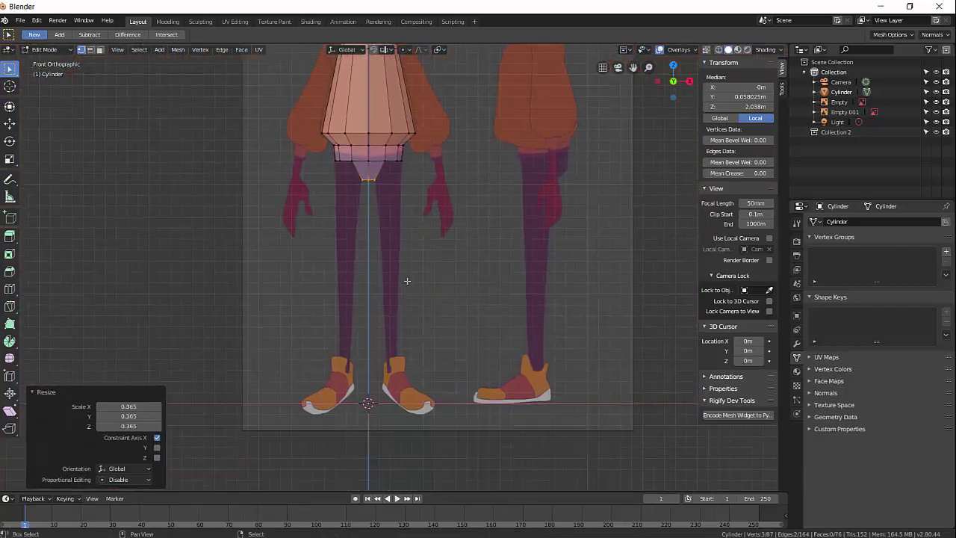
pyautogui.keyDown('ctrl'); pyautogui.click(384, 173); pyautogui.keyUp('ctrl')
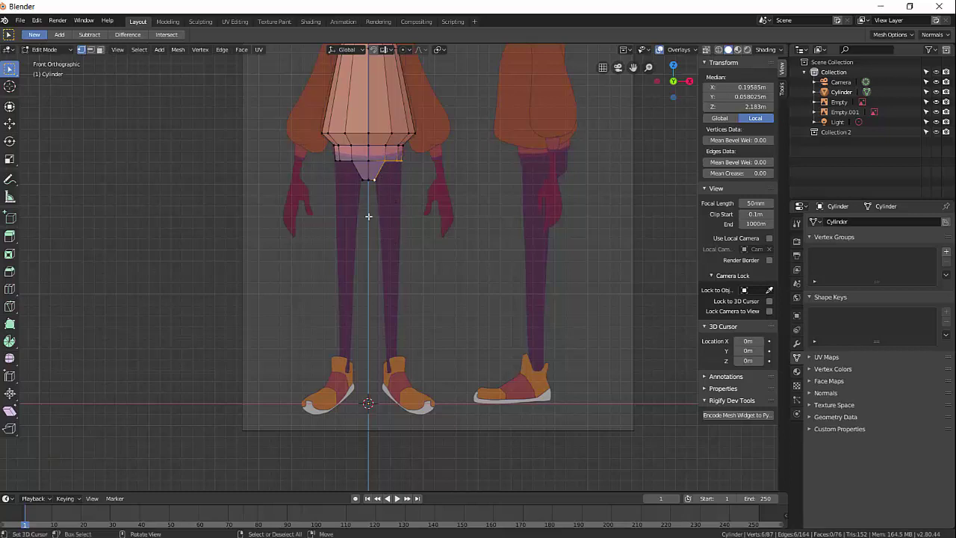
pyautogui.keyDown('alt'); pyautogui.click(358, 175); pyautogui.keyUp('alt')
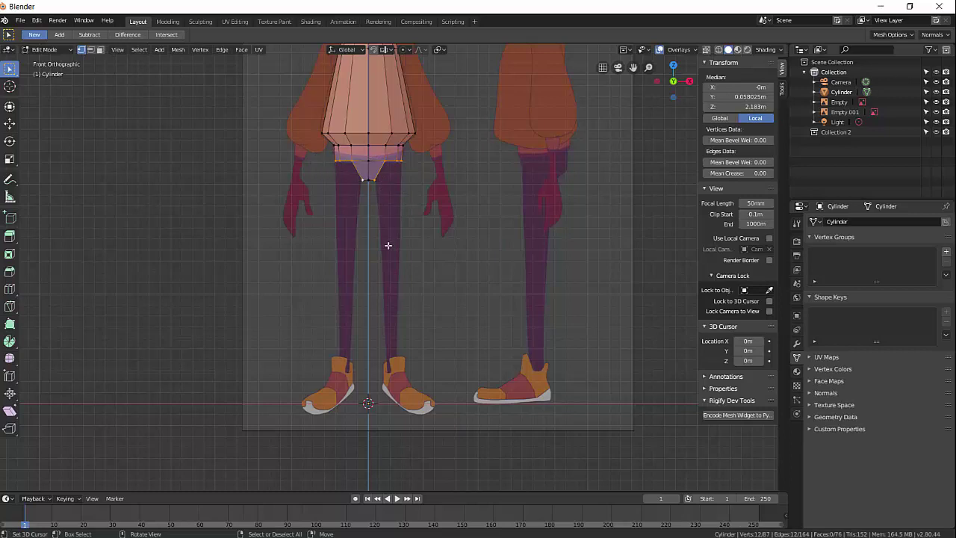
pyautogui.press('e')
pyautogui.press('z')
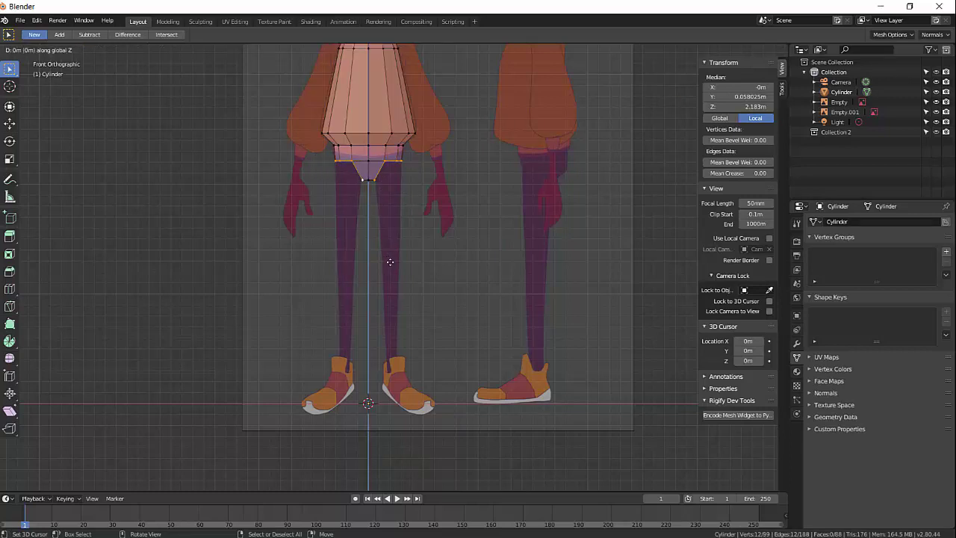
pyautogui.click(386, 434)
# Step: Apply the LoopTools Circle operation to the lower edge loops of both legs and check their shape from below
pyautogui.scroll(1, 411, 409)
pyautogui.scroll(2, 411, 410)
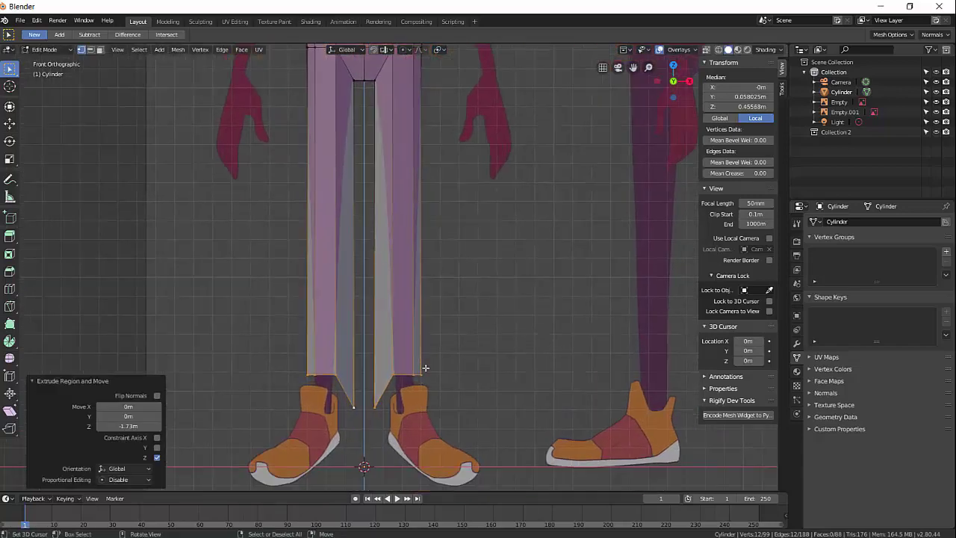
pyautogui.rightClick(425, 368)
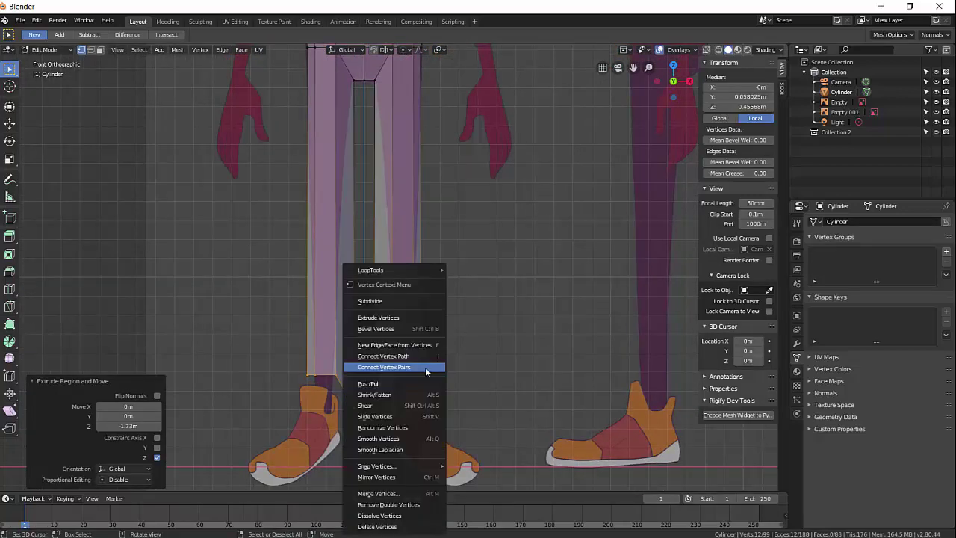
pyautogui.moveTo(425, 267)
pyautogui.click(509, 279)
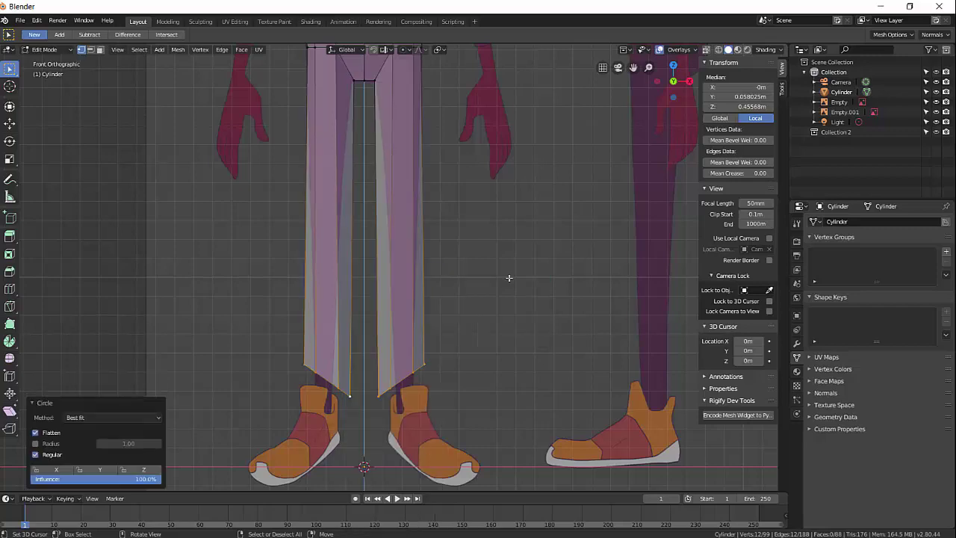
pyautogui.moveTo(418, 379); pyautogui.dragTo(399, 343, button='middle')
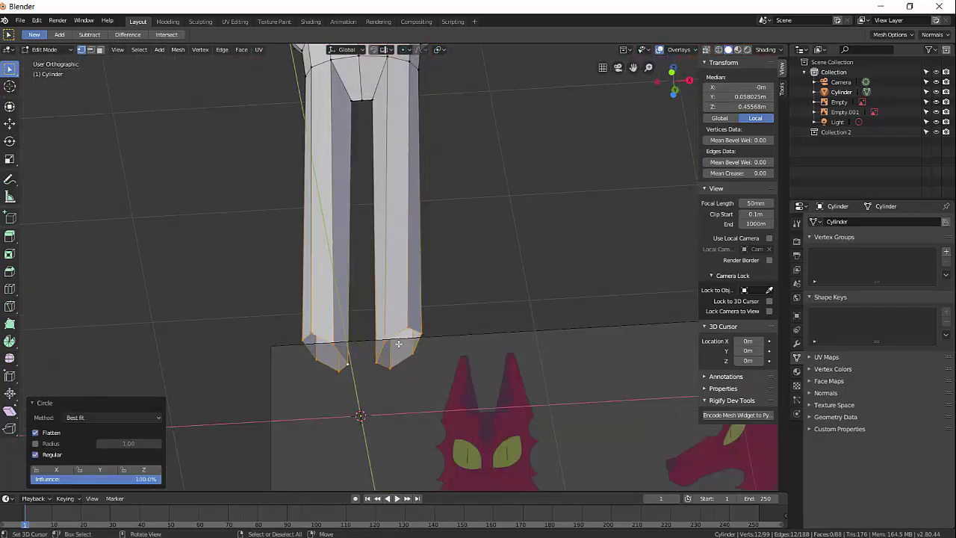
pyautogui.press('KP_1')
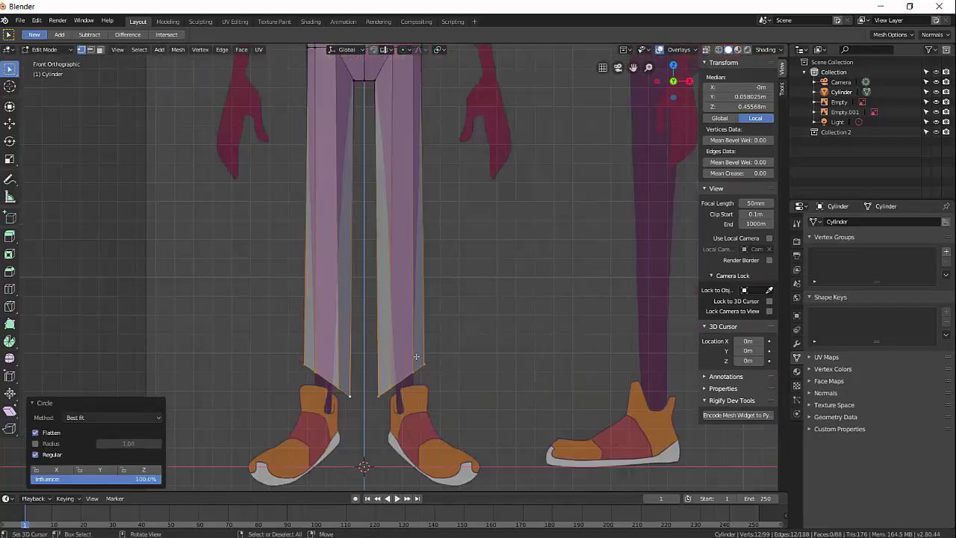
# Step: Flatten the bottom edge loops of both legs by scaling them to 0 along Z
pyautogui.press('s')
pyautogui.press('z')
pyautogui.press('0')
pyautogui.press('Return')
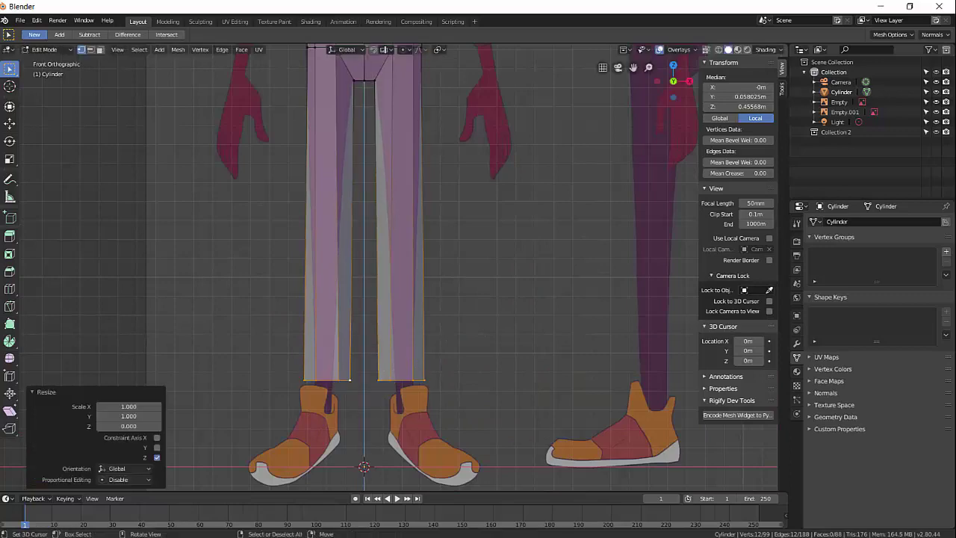
pyautogui.moveTo(414, 360); pyautogui.dragTo(393, 359, button='middle')
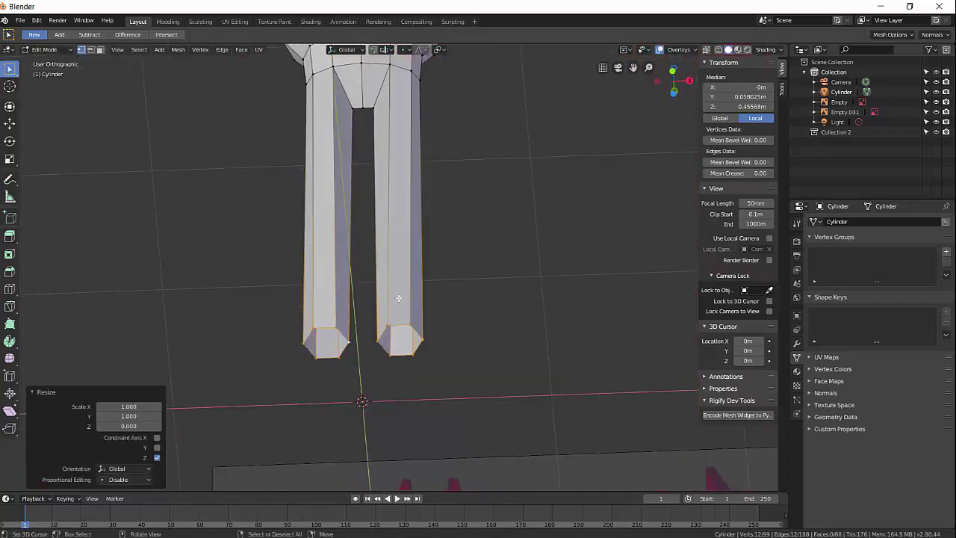
pyautogui.press('KP_1')
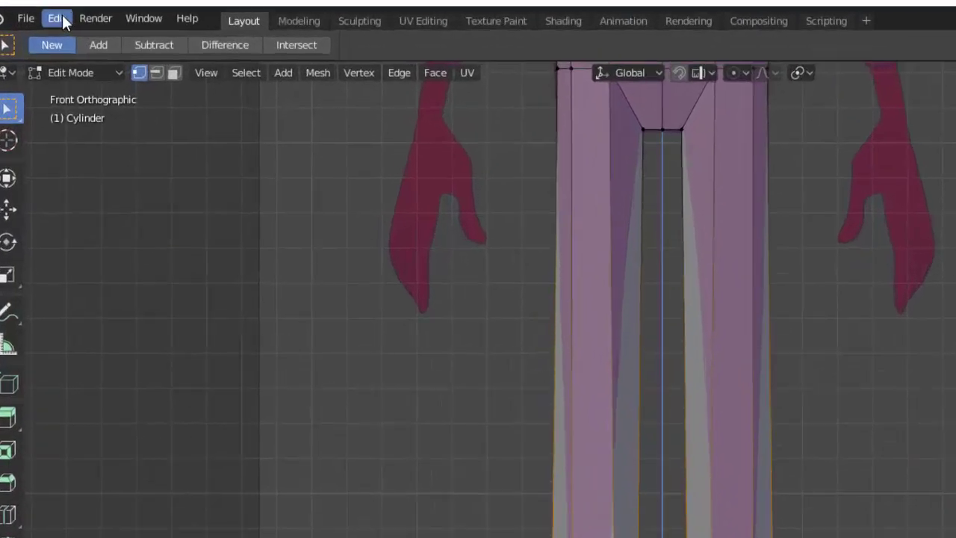
# Step: Search the add-on preferences for "loo" and check that Mesh: LoopTools is enabled, then close the preferences
pyautogui.click(36, 20)
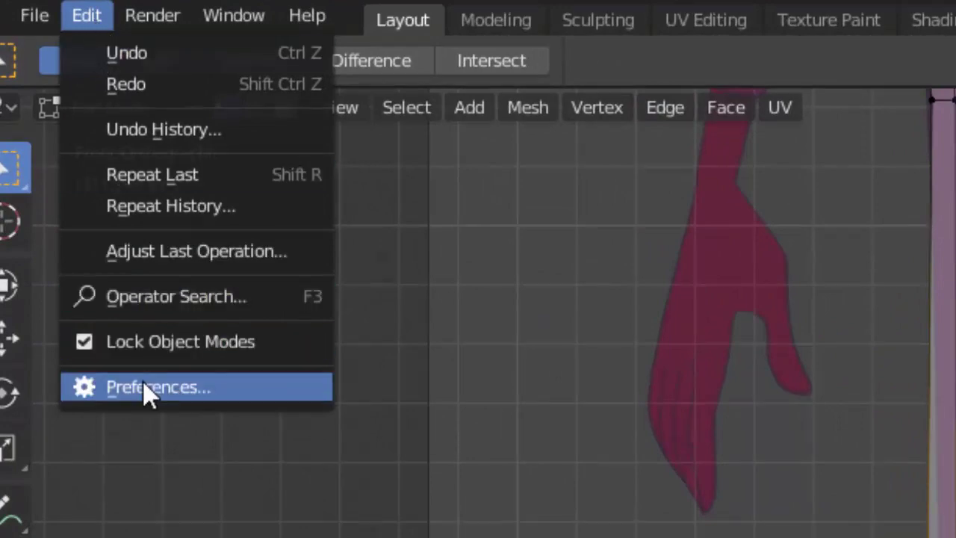
pyautogui.click(145, 385)
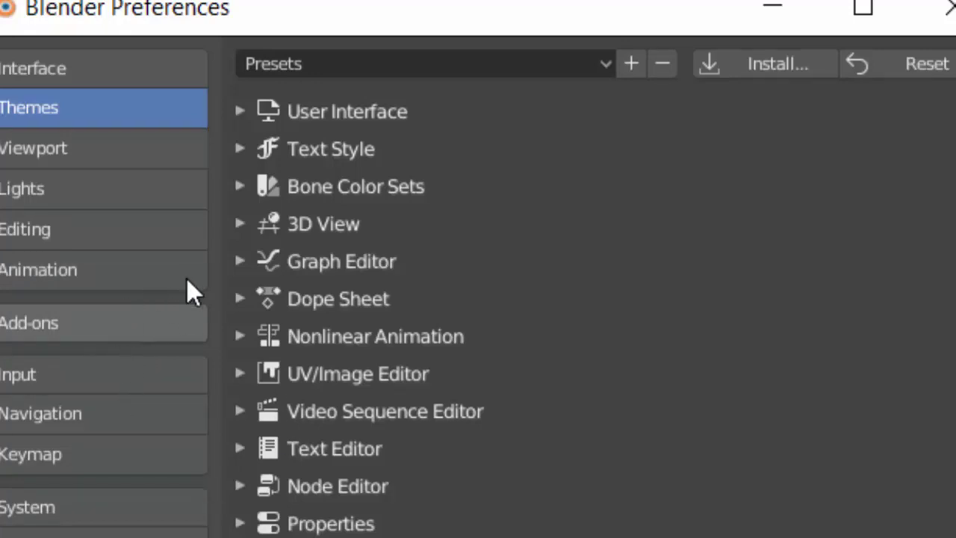
pyautogui.click(128, 329)
pyautogui.click(750, 105)
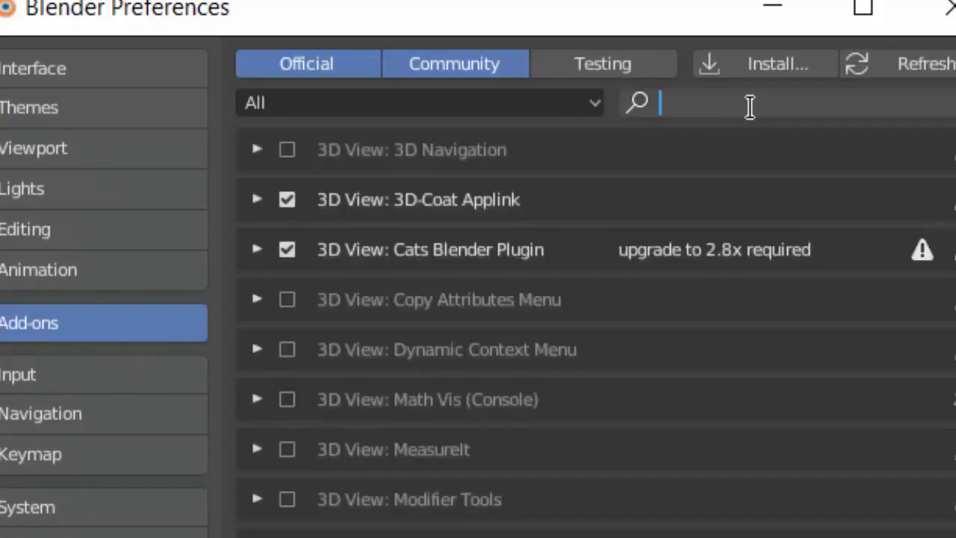
pyautogui.write('loo')
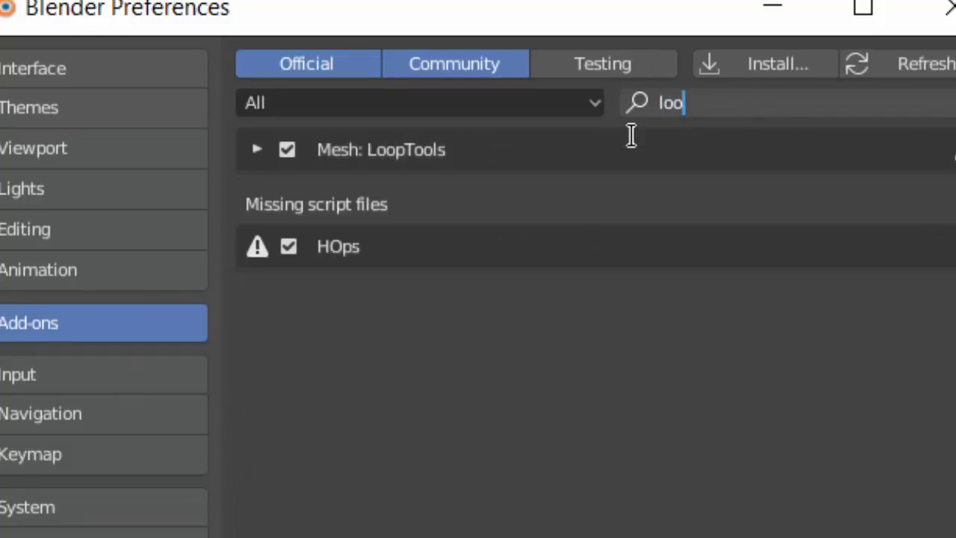
pyautogui.click(287, 149)
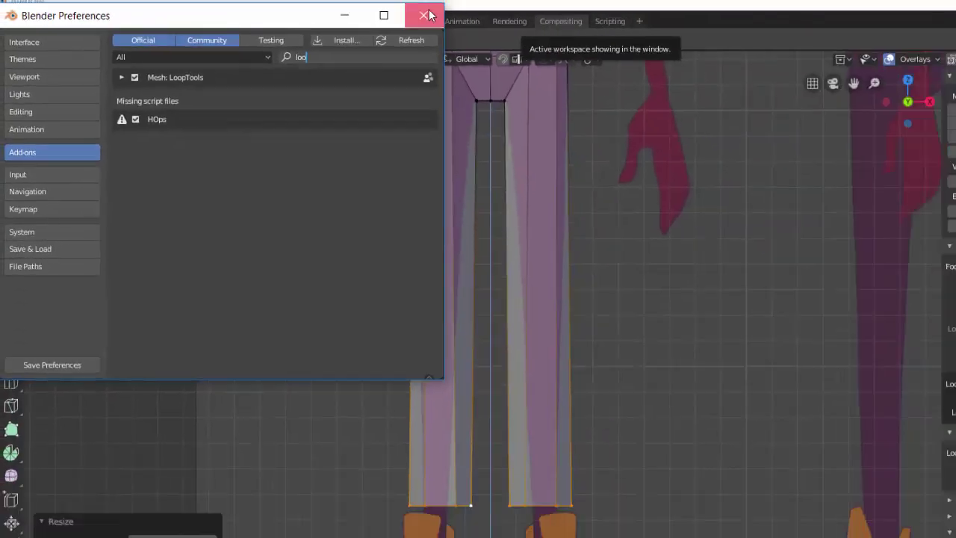
pyautogui.click(744, 11)
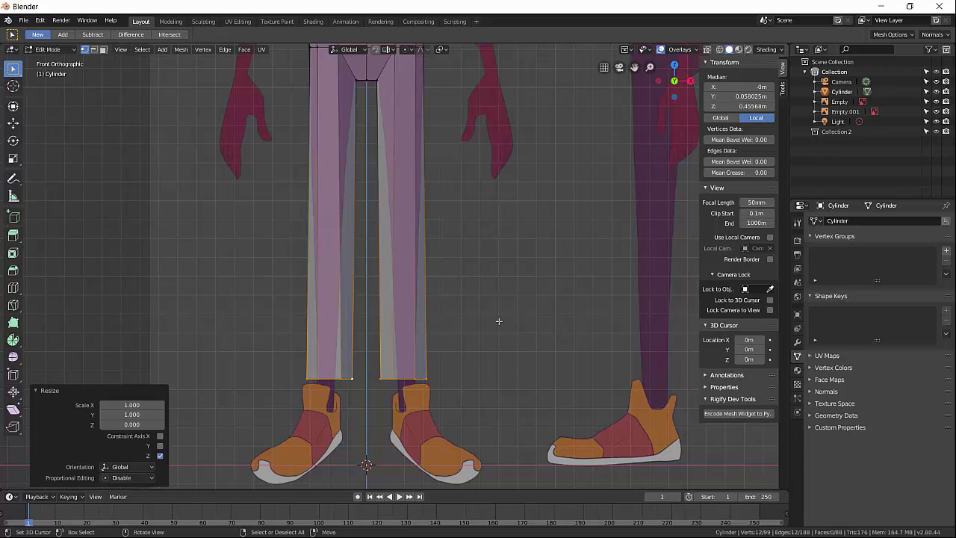
# Step: Place the 3D cursor in the empty area beside the legs and set the pivot point to Individual Origins
pyautogui.keyDown('shift'); pyautogui.rightClick(183, 299); pyautogui.keyUp('shift')
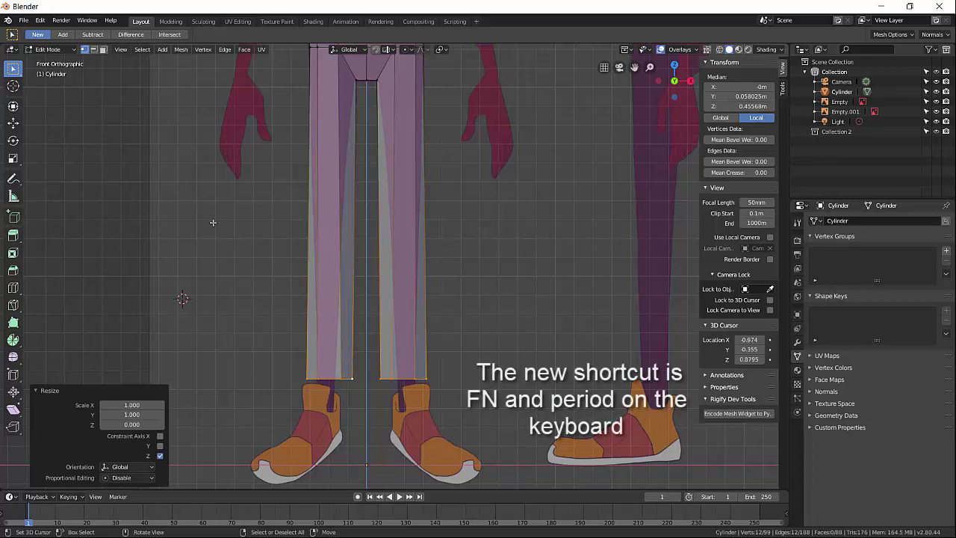
pyautogui.press('alt')
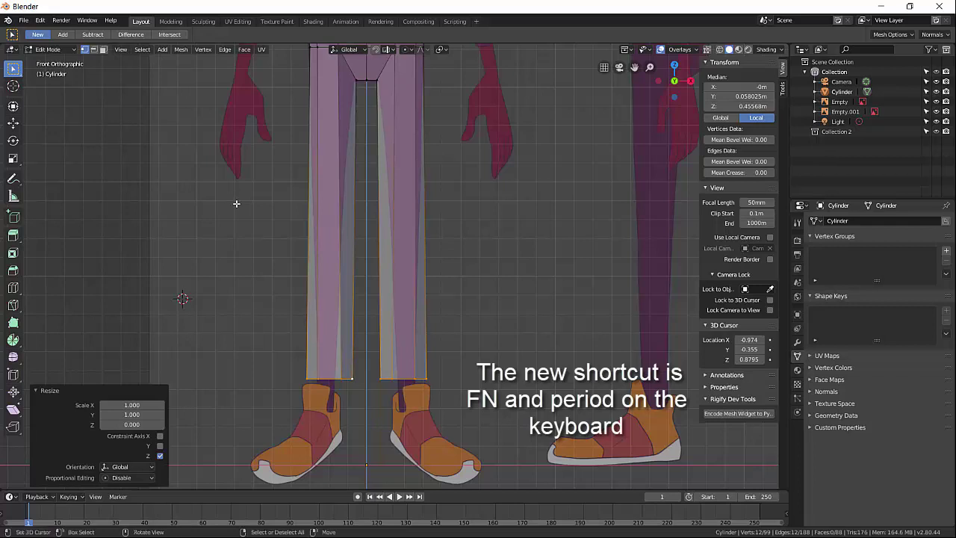
pyautogui.press('ctrl')
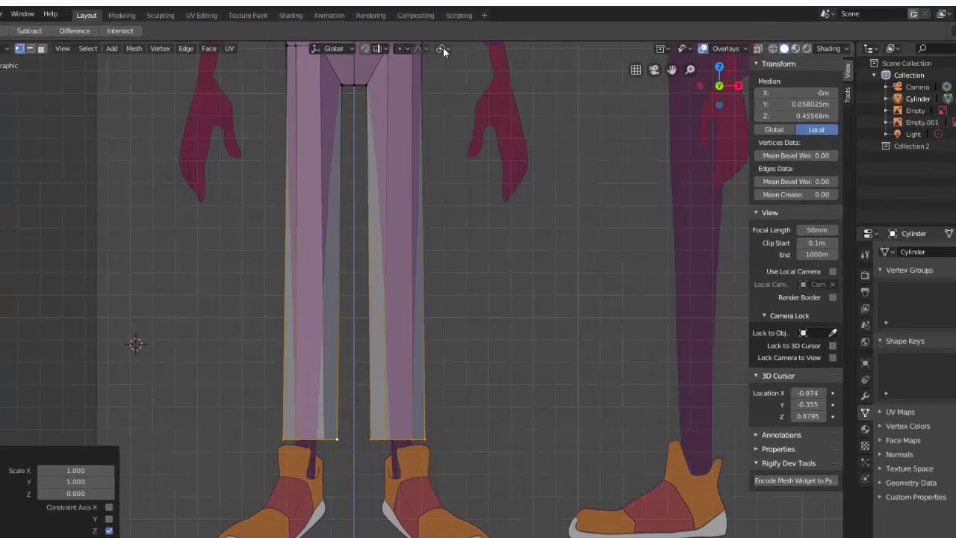
pyautogui.click(441, 50)
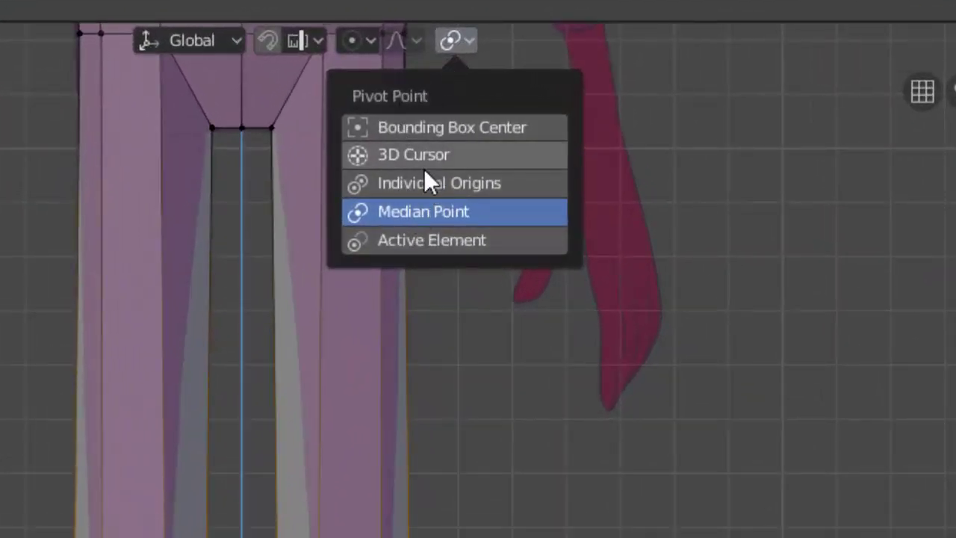
pyautogui.click(422, 179)
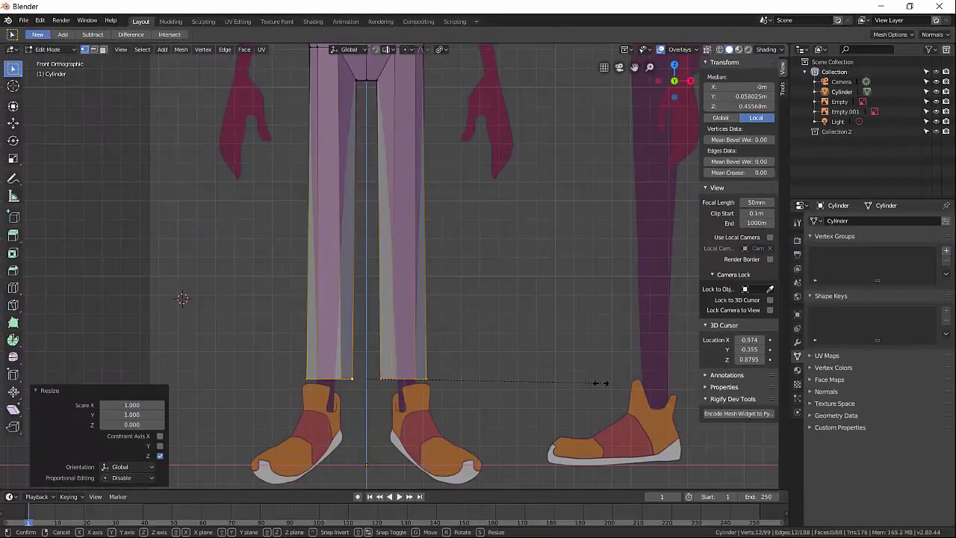
# Step: Scale each leg's bottom loop to about 0.487 and lower both about 0.171 m along Z to the ankles
pyautogui.press('s')
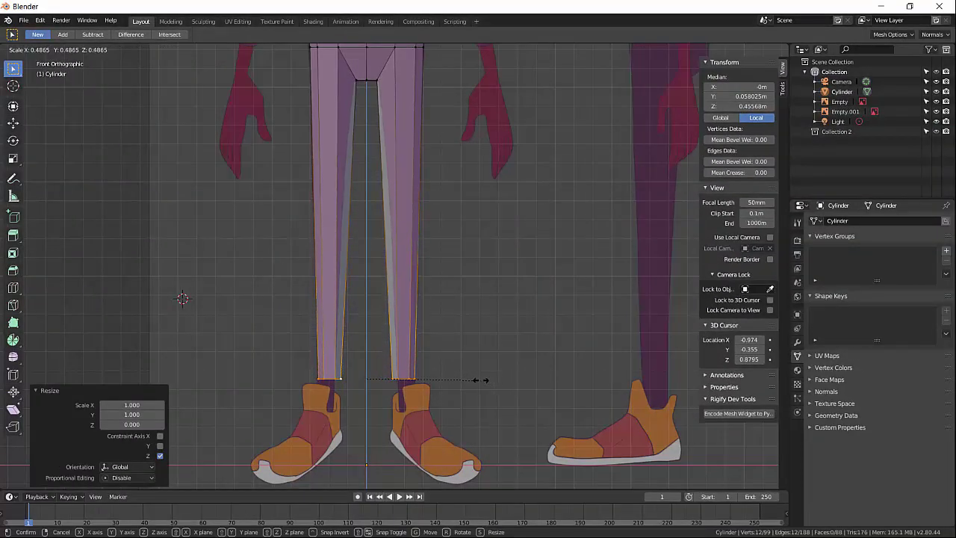
pyautogui.click(420, 368)
pyautogui.press('g')
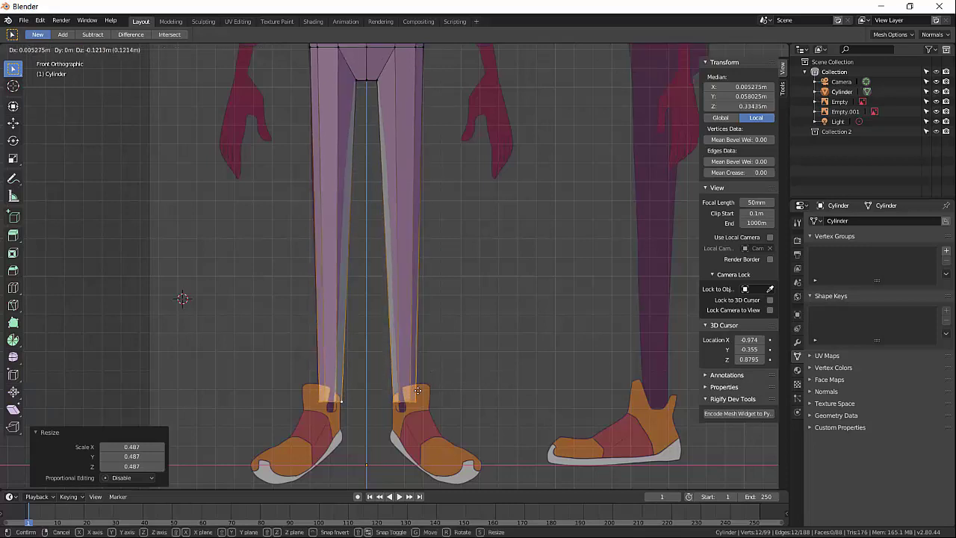
pyautogui.press('z')
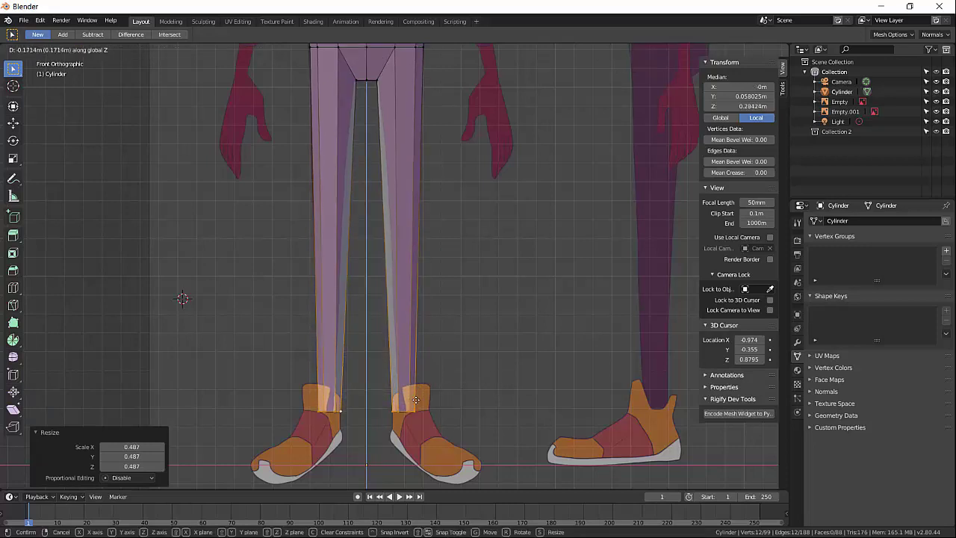
pyautogui.click(417, 400)
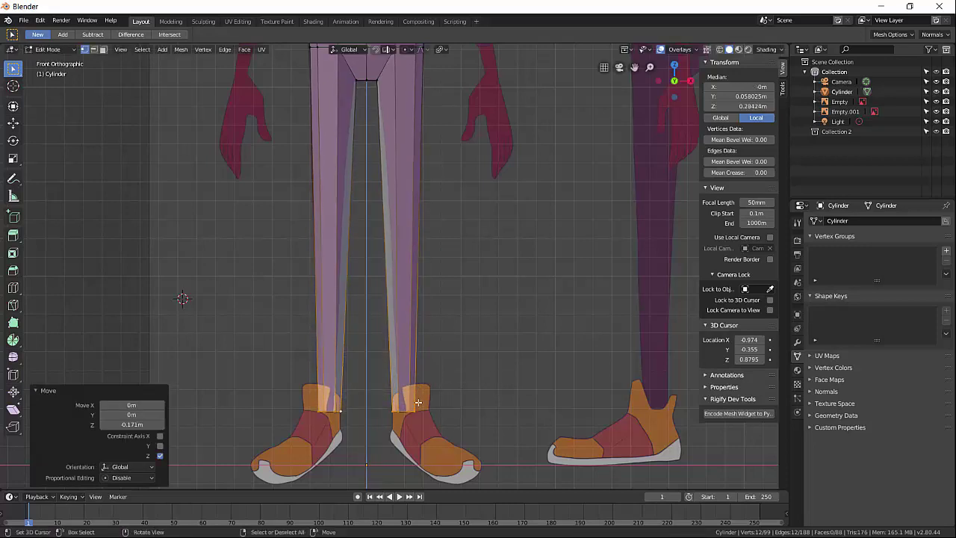
# Step: Shrink each leg's bottom loop further by a factor of about 0.833 around its own centre
pyautogui.click(464, 428)
pyautogui.press('s')
pyautogui.press('x')
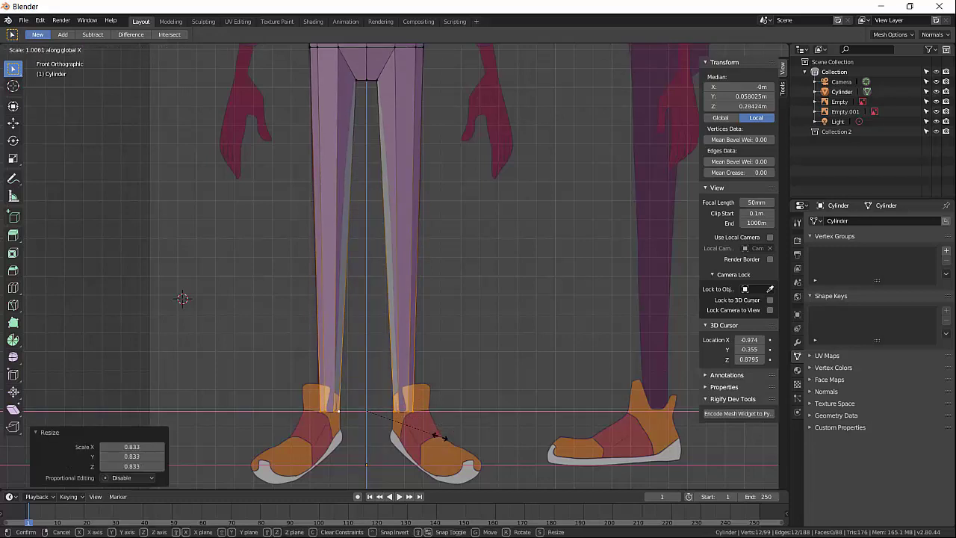
pyautogui.press('Escape')
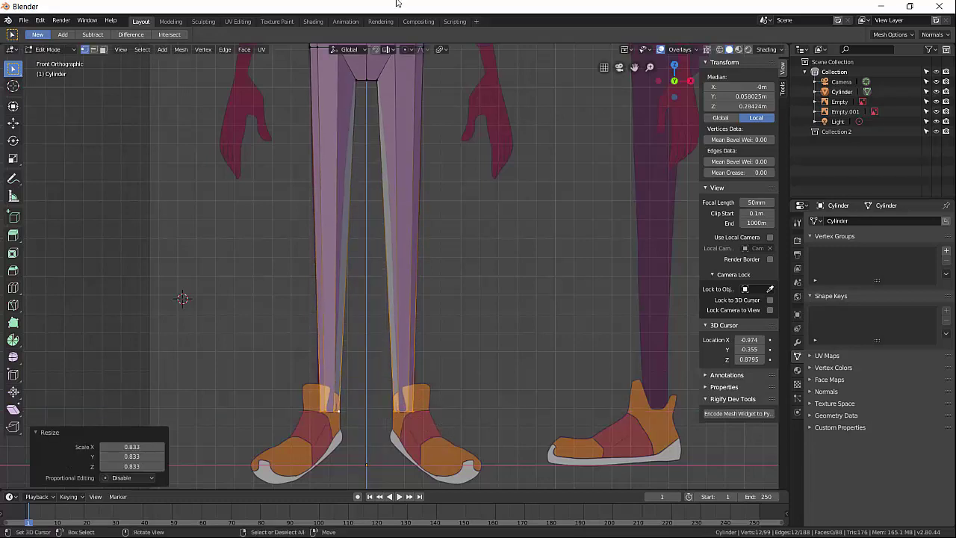
# Step: Set the pivot point to Median Point and scale the leg ends apart along X by about 1.128
pyautogui.click(442, 50)
pyautogui.click(434, 110)
pyautogui.press('s')
pyautogui.press('x')
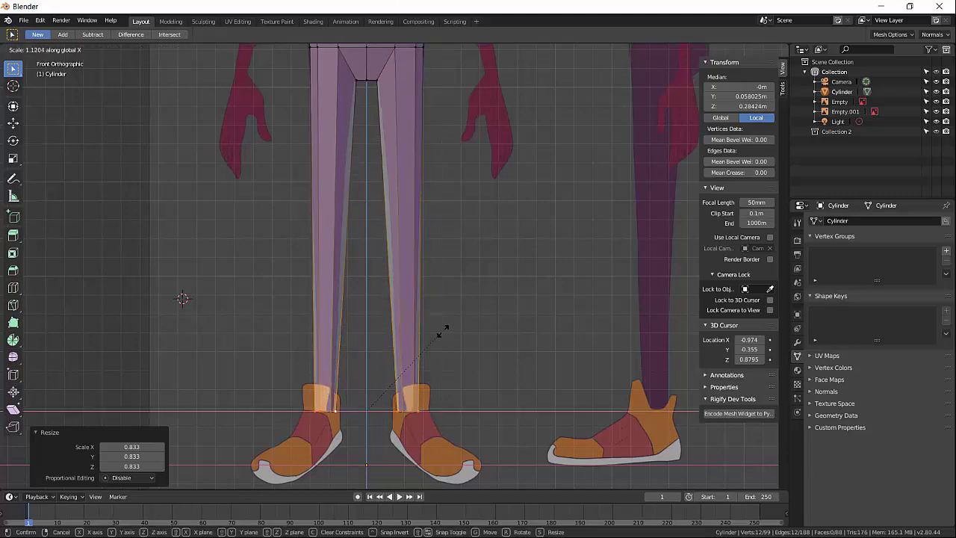
pyautogui.click(445, 328)
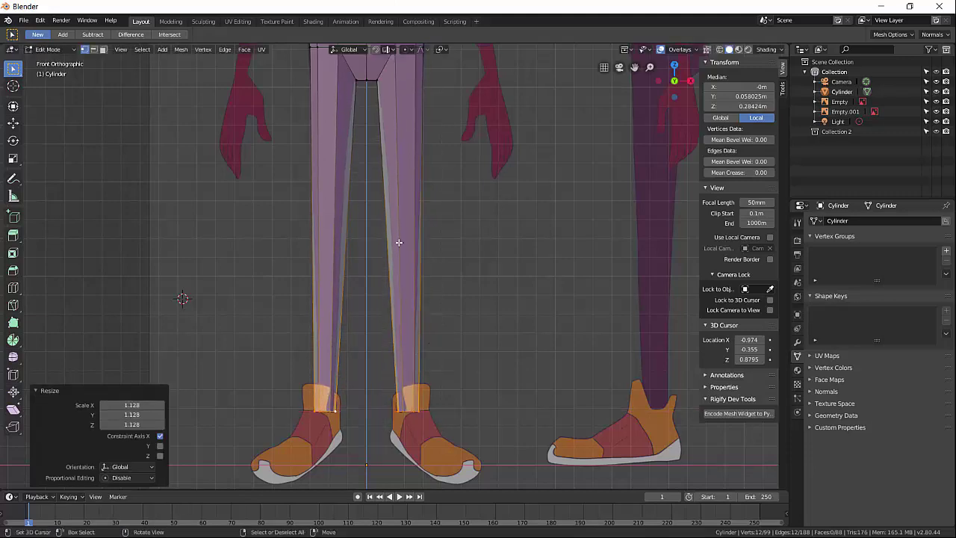
# Step: Examine how the hips and legs fit the reference drawing in the right side view
pyautogui.scroll(-4, 396, 250)
pyautogui.keyDown('shift'); pyautogui.moveTo(396, 250); pyautogui.dragTo(396, 275, button='middle'); pyautogui.keyUp('shift')
pyautogui.moveTo(429, 290); pyautogui.dragTo(349, 287, button='middle')
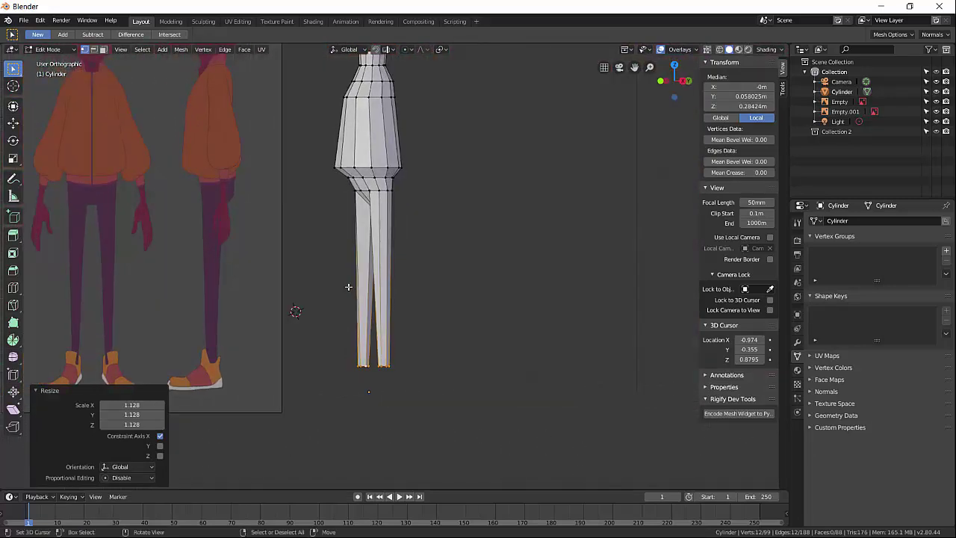
pyautogui.press('KP_3')
pyautogui.scroll(5, 443, 325)
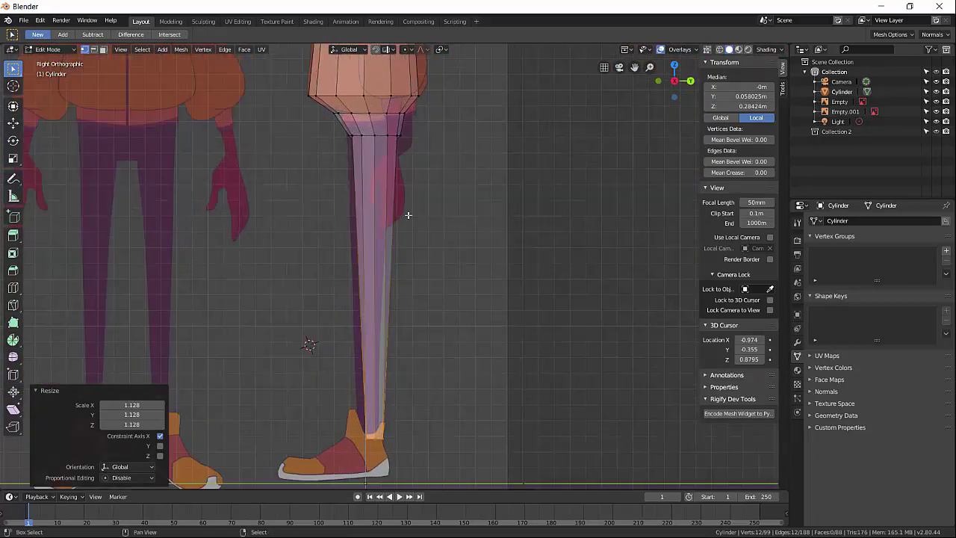
pyautogui.scroll(4, 398, 289)
pyautogui.click(313, 191)
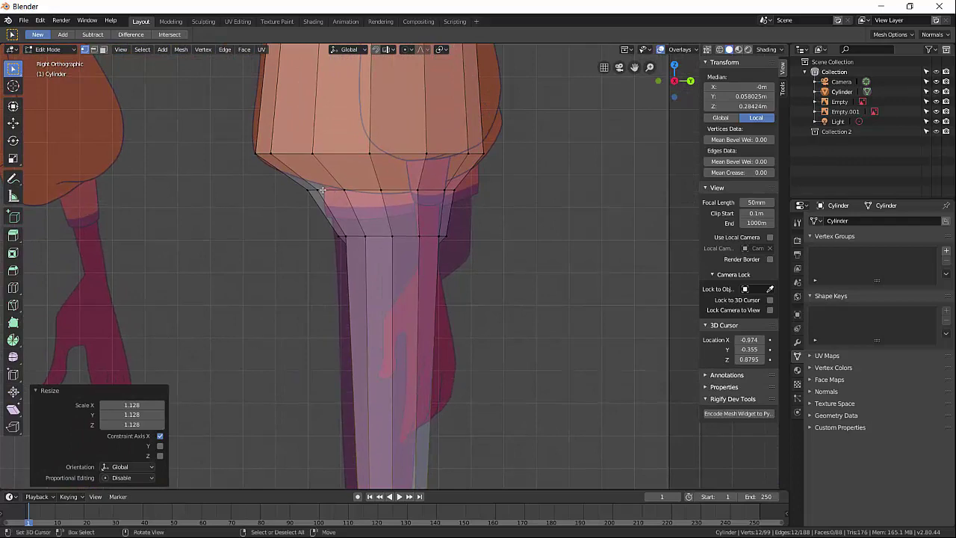
pyautogui.keyDown('shift'); pyautogui.click(308, 190); pyautogui.keyUp('shift')
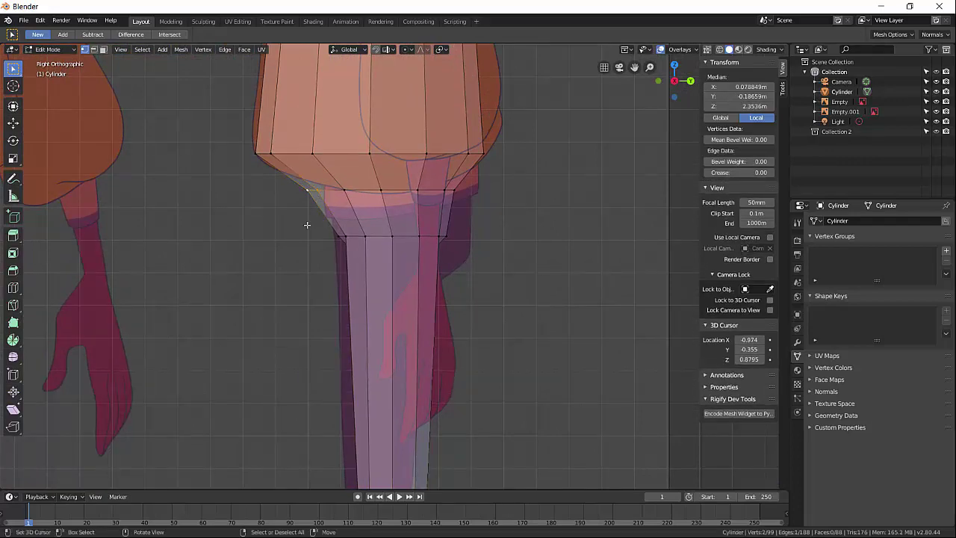
pyautogui.scroll(-8, 340, 240)
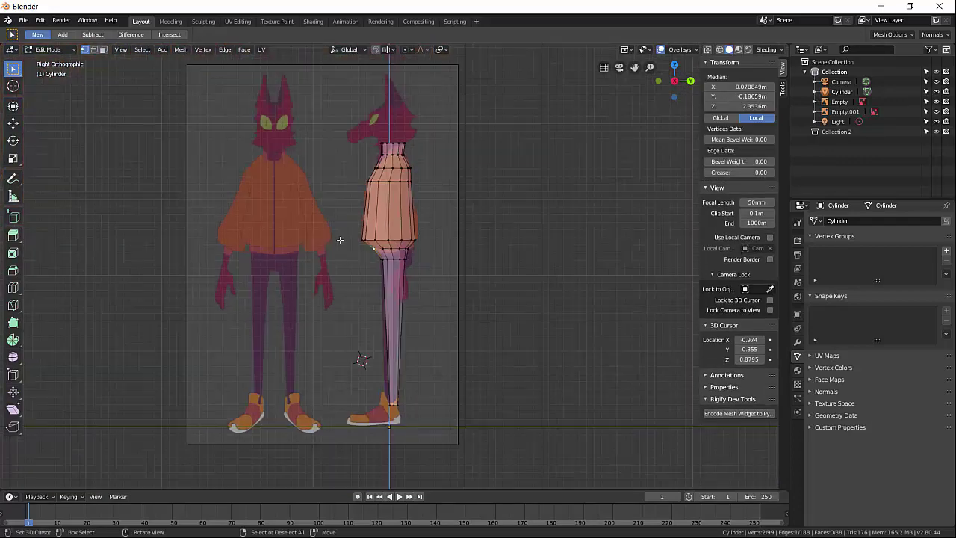
# Step: In front view, switch to wireframe shading and delete the vertices of the body's negative X half, keeping the centre line
pyautogui.press('KP_1')
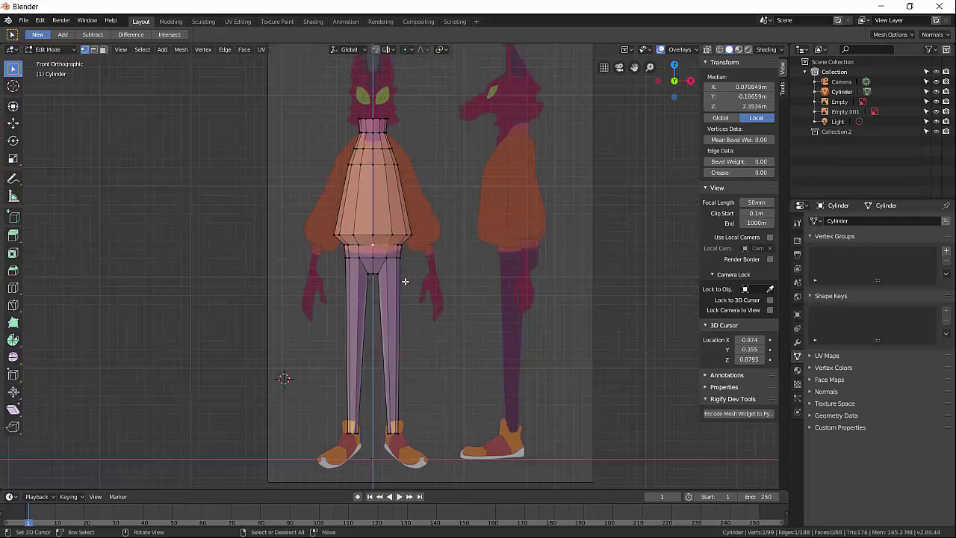
pyautogui.press('a')
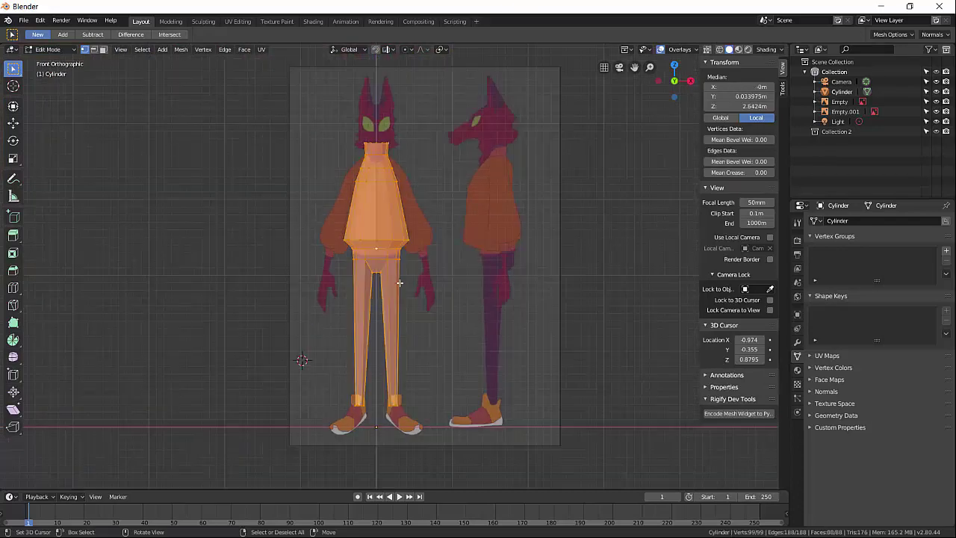
pyautogui.hotkey('alt', 'a')
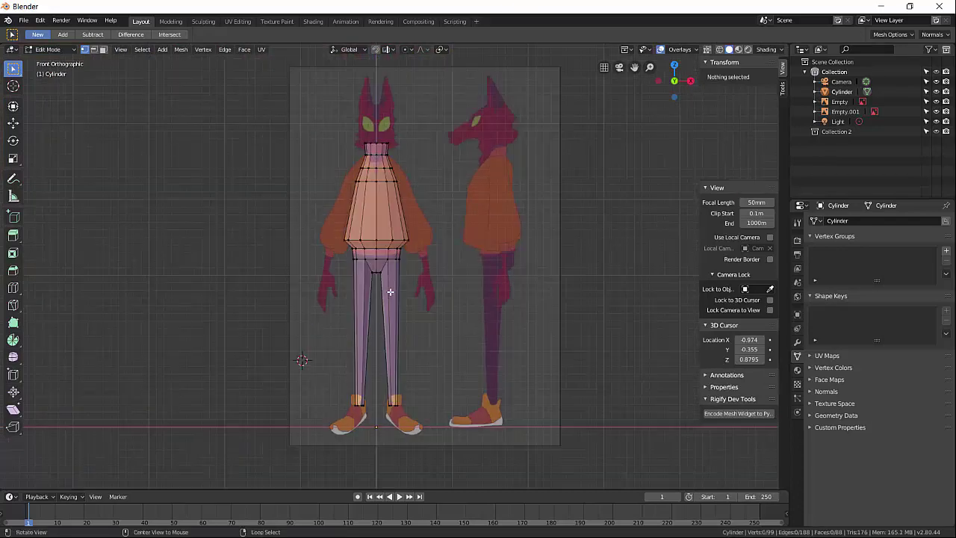
pyautogui.press('z')
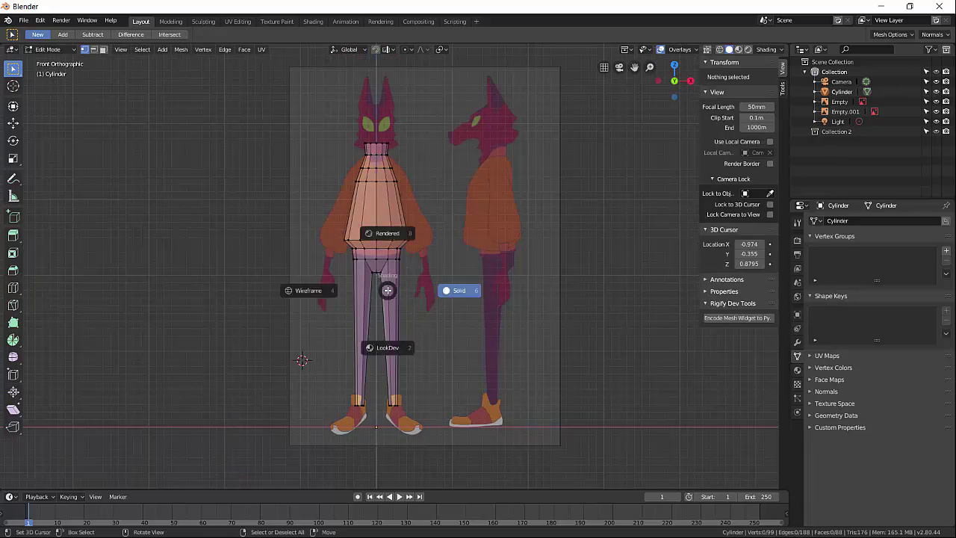
pyautogui.click(329, 295)
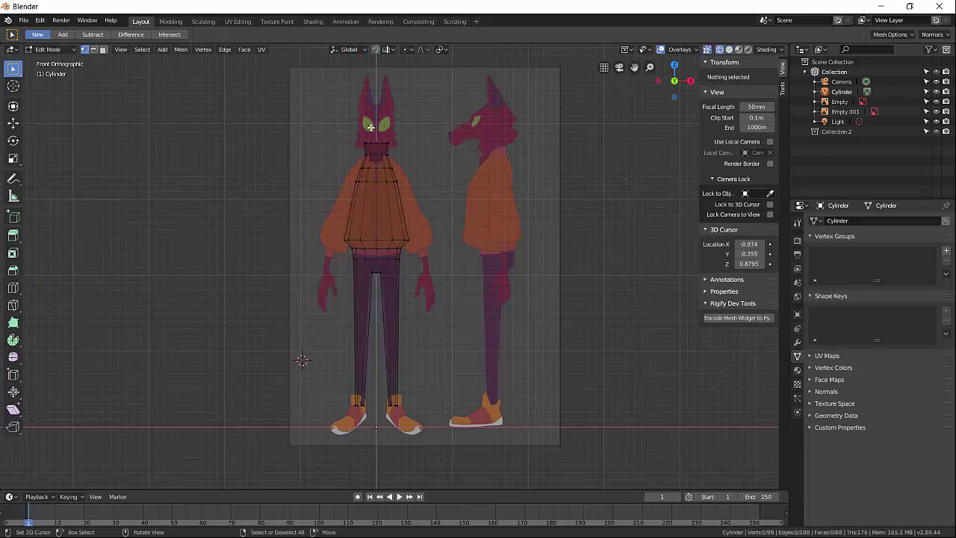
pyautogui.press('b')
pyautogui.moveTo(375, 108); pyautogui.dragTo(229, 350)
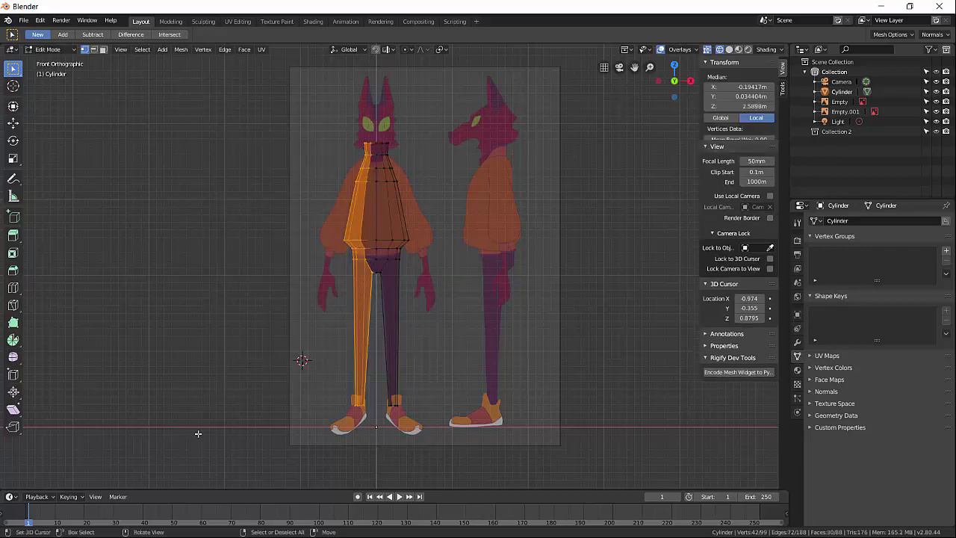
pyautogui.press('x')
pyautogui.click(239, 369)
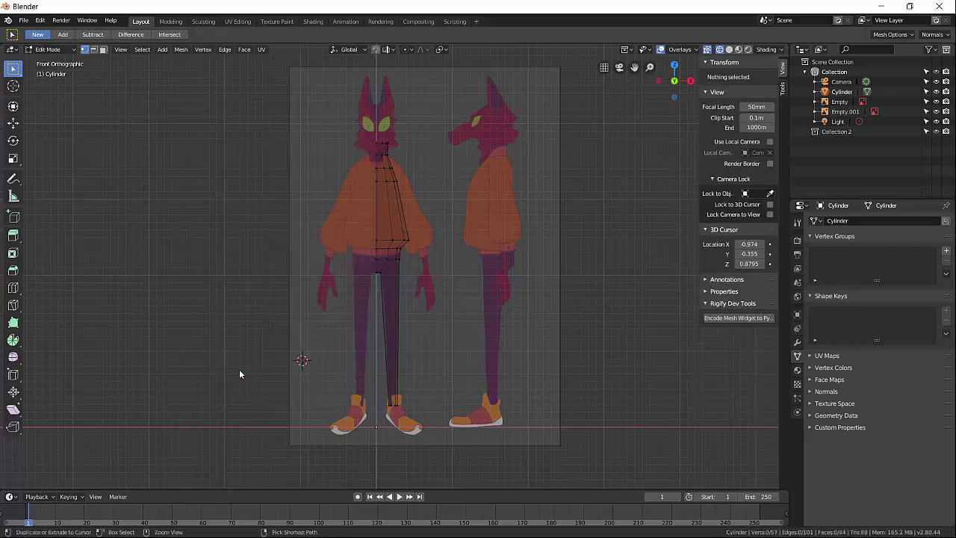
pyautogui.scroll(-1, 450, 221)
pyautogui.scroll(1, 456, 253)
pyautogui.moveTo(454, 261); pyautogui.dragTo(435, 271, button='middle')
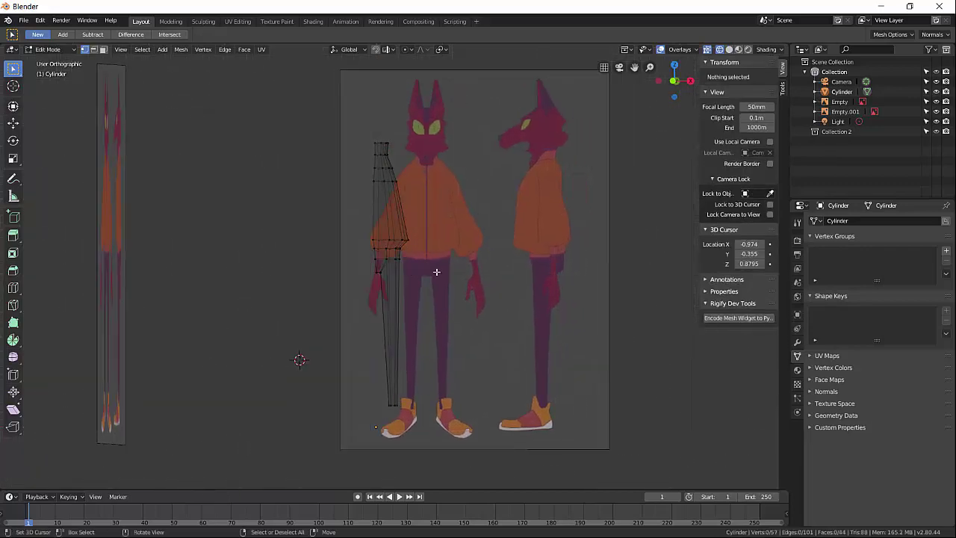
# Step: Add a Mirror modifier on the X axis to the half body, with Clipping enabled
pyautogui.click(798, 342)
pyautogui.click(847, 222)
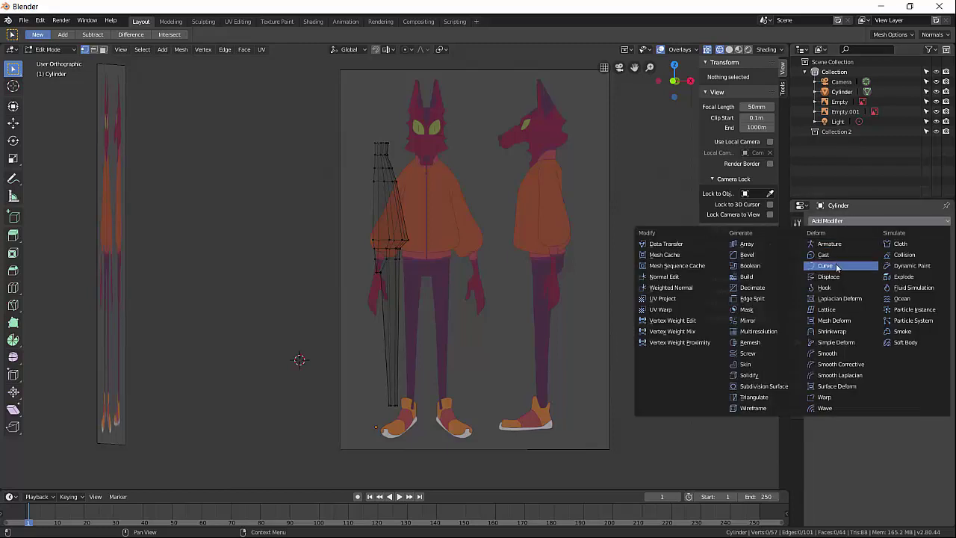
pyautogui.click(766, 326)
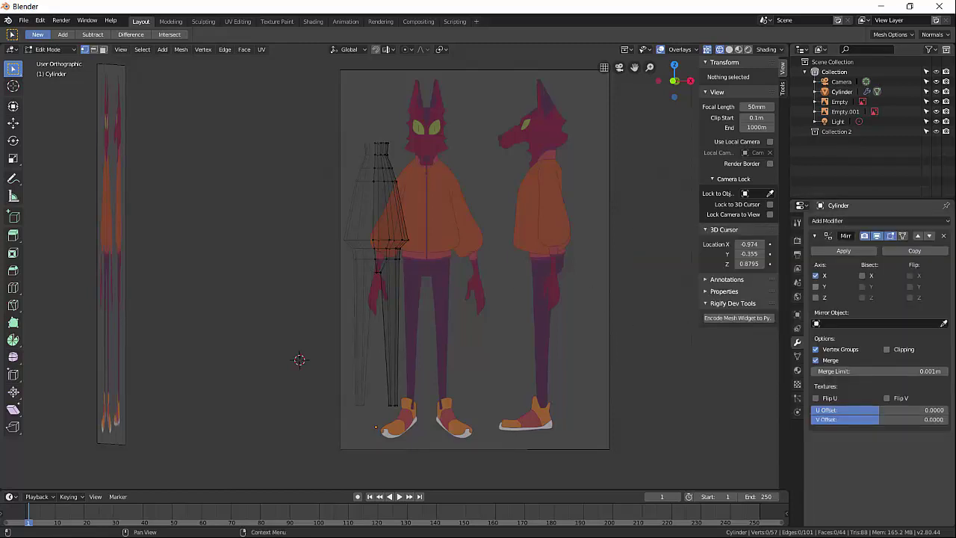
pyautogui.click(888, 350)
pyautogui.press('KP_1')
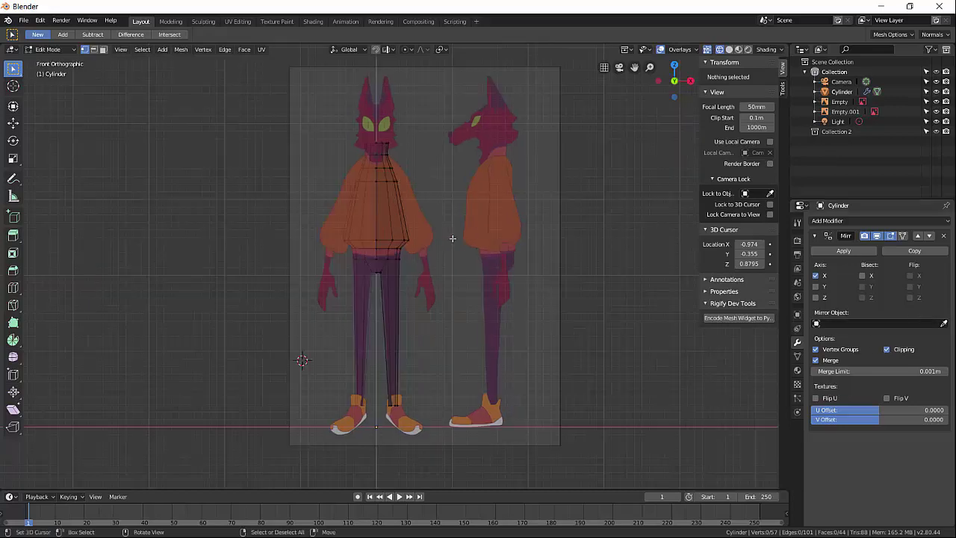
# Step: Switch to solid shading and examine the mirrored body from the front and from an angle
pyautogui.scroll(3, 403, 241)
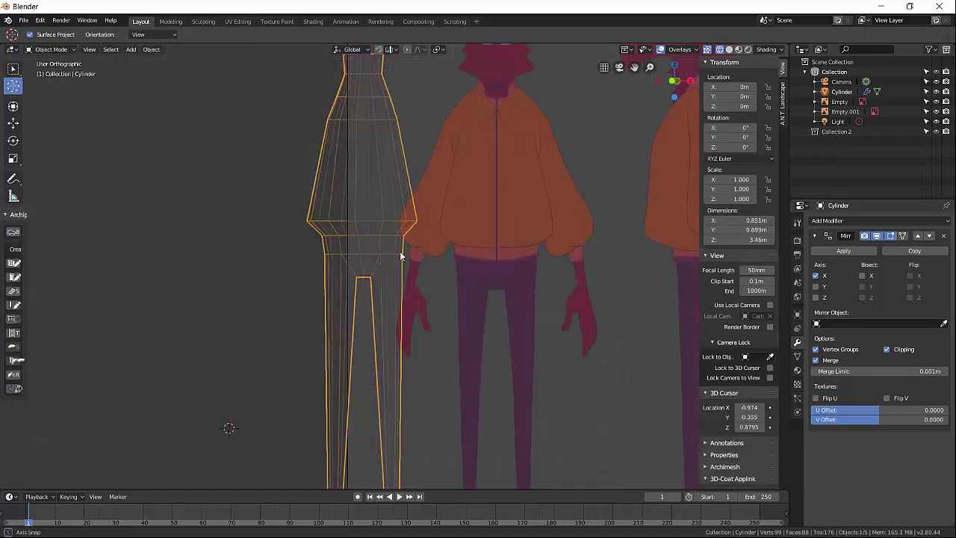
pyautogui.press('z')
pyautogui.click(453, 255)
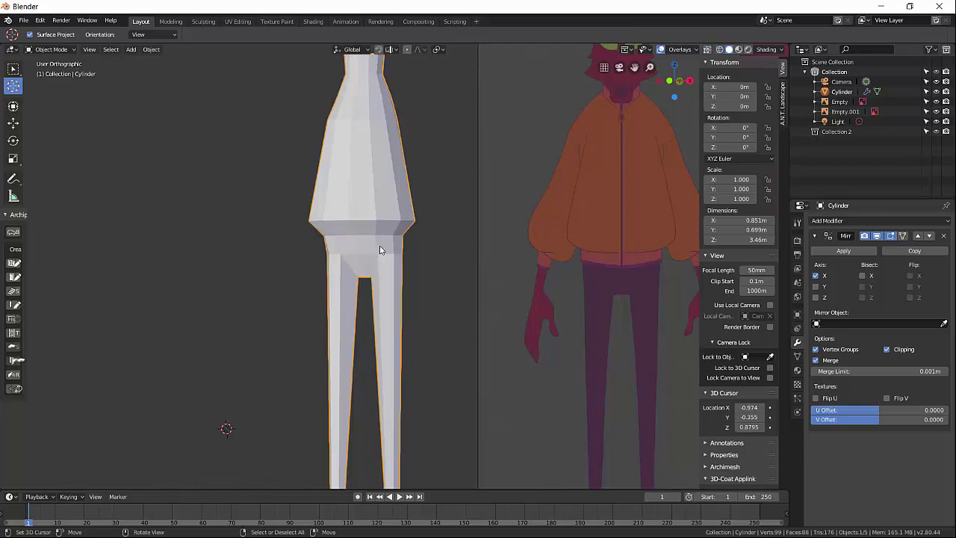
pyautogui.moveTo(381, 246)
pyautogui.mouseDown(button='middle')
pyautogui.moveTo(395, 238)
pyautogui.moveTo(387, 228)
pyautogui.mouseUp(button='middle')
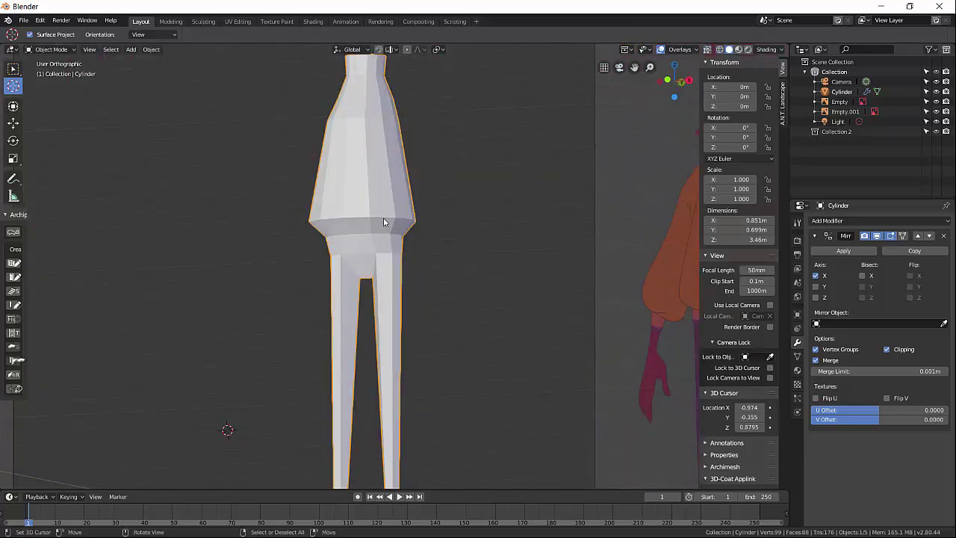
pyautogui.moveTo(378, 250)
pyautogui.mouseDown(button='middle')
pyautogui.moveTo(299, 259)
pyautogui.moveTo(381, 233)
pyautogui.mouseUp(button='middle')
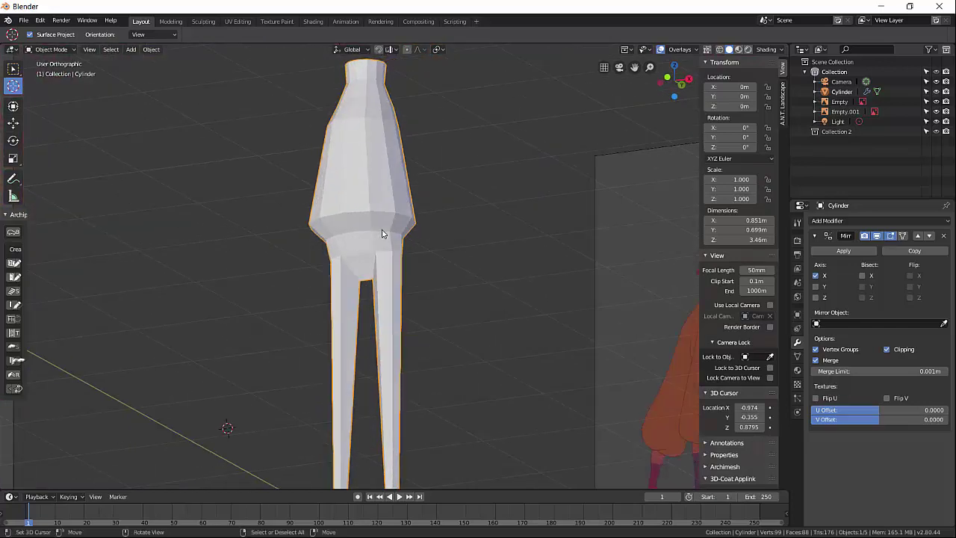
pyautogui.press('KP_1')
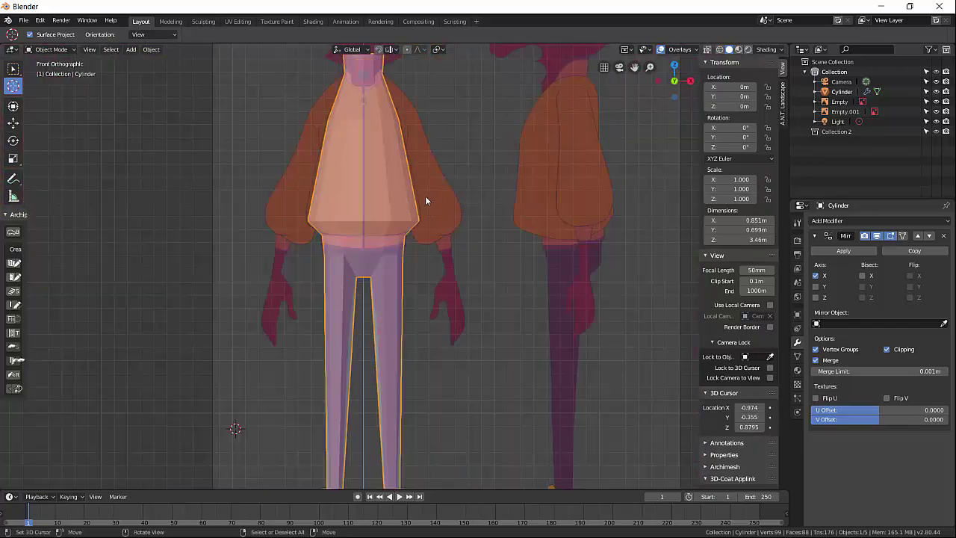
pyautogui.scroll(-2, 341, 190)
pyautogui.scroll(3, 395, 235)
# Step: In Edit Mode, right view, move the two foremost waist loop vertices about 0.037 m back along Y to the drawing's trouser outline
pyautogui.press('Tab')
pyautogui.moveTo(433, 236); pyautogui.dragTo(418, 224, button='middle')
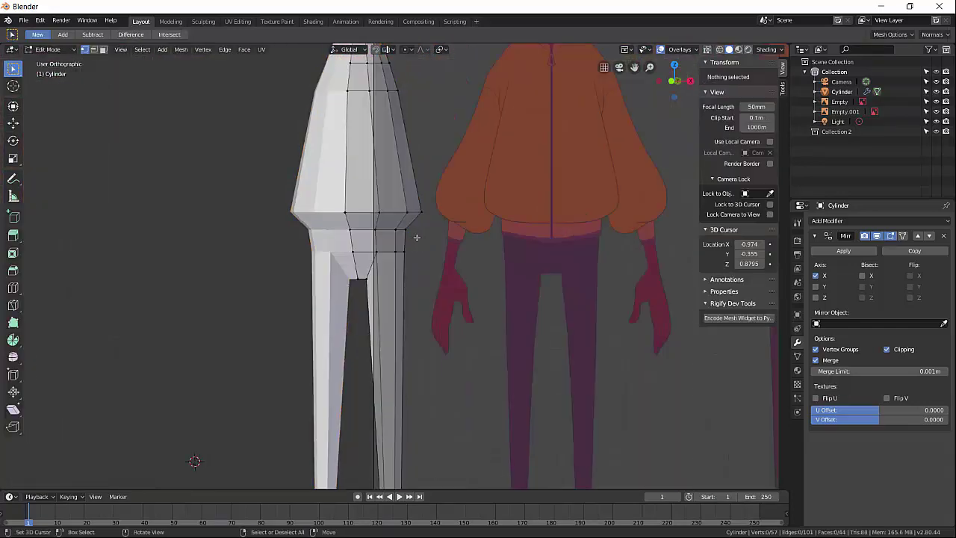
pyautogui.press('KP_3')
pyautogui.scroll(5, 419, 239)
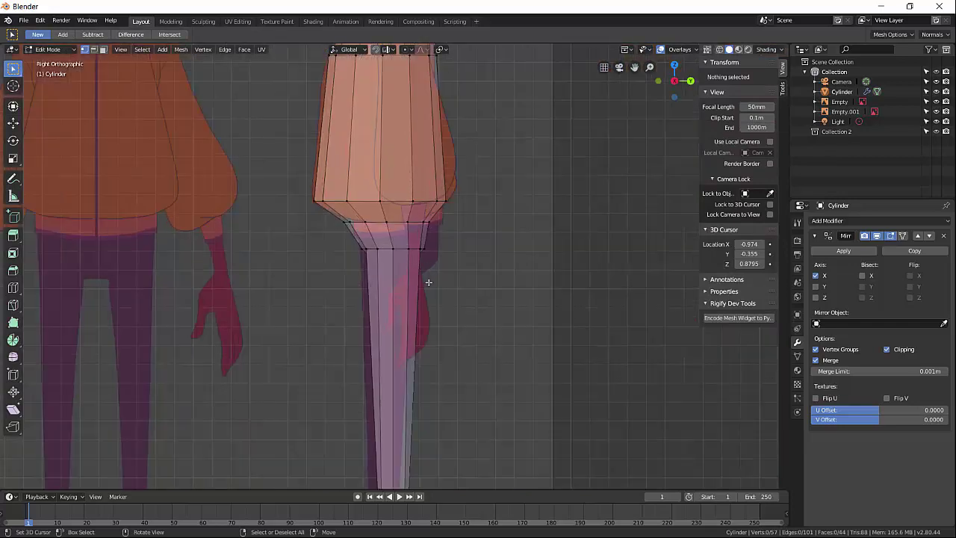
pyautogui.click(306, 209)
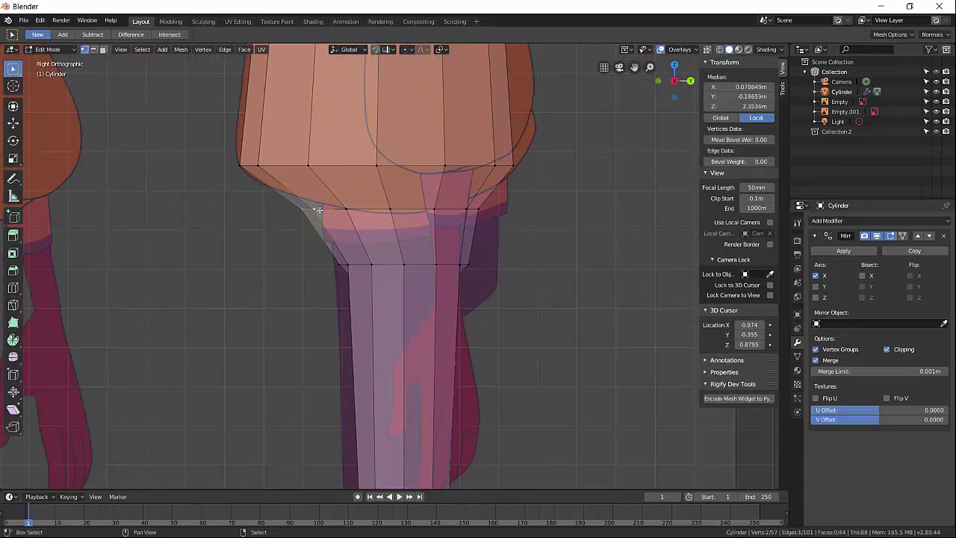
pyautogui.press('g')
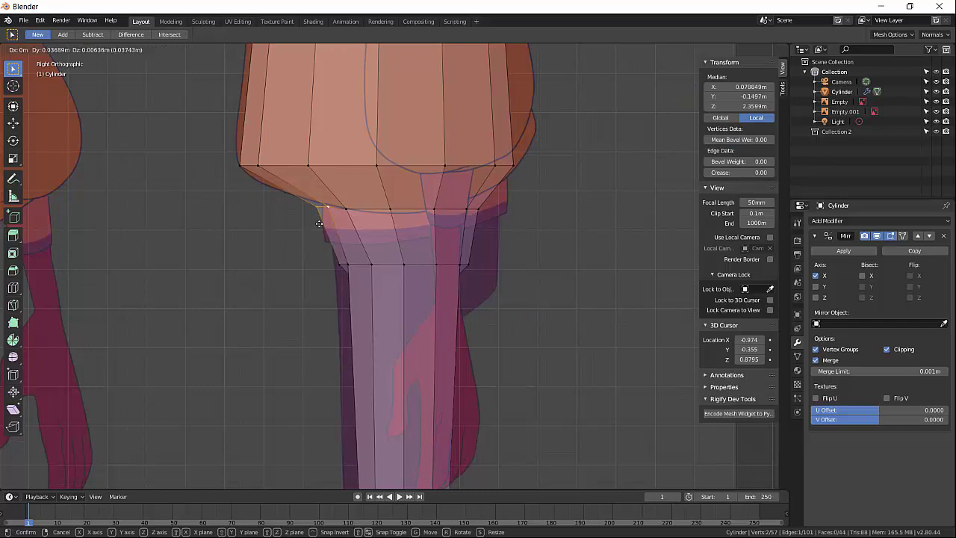
pyautogui.click(320, 223)
# Step: Shift the waist loop's next three side vertices slightly back one by one in right view to even out their spacing
pyautogui.click(346, 209)
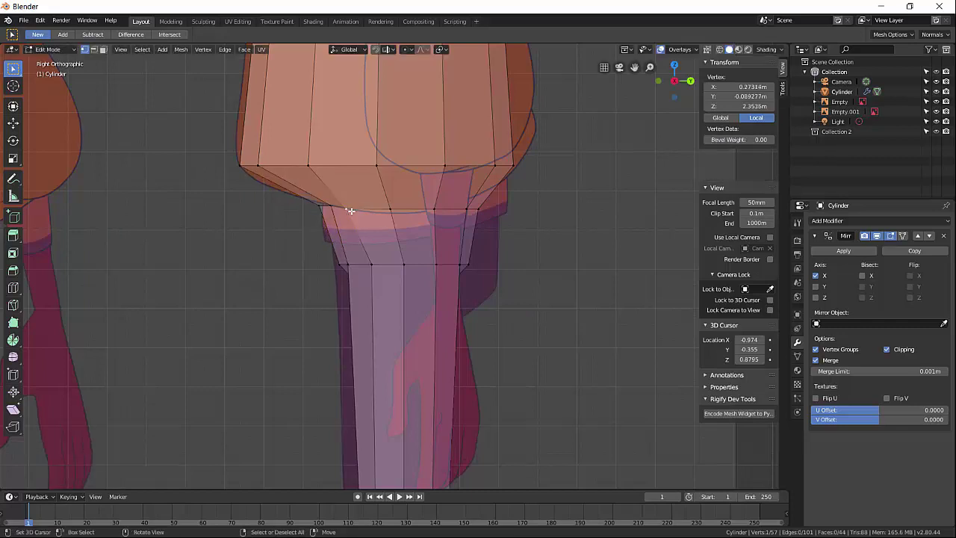
pyautogui.press('g')
pyautogui.click(364, 217)
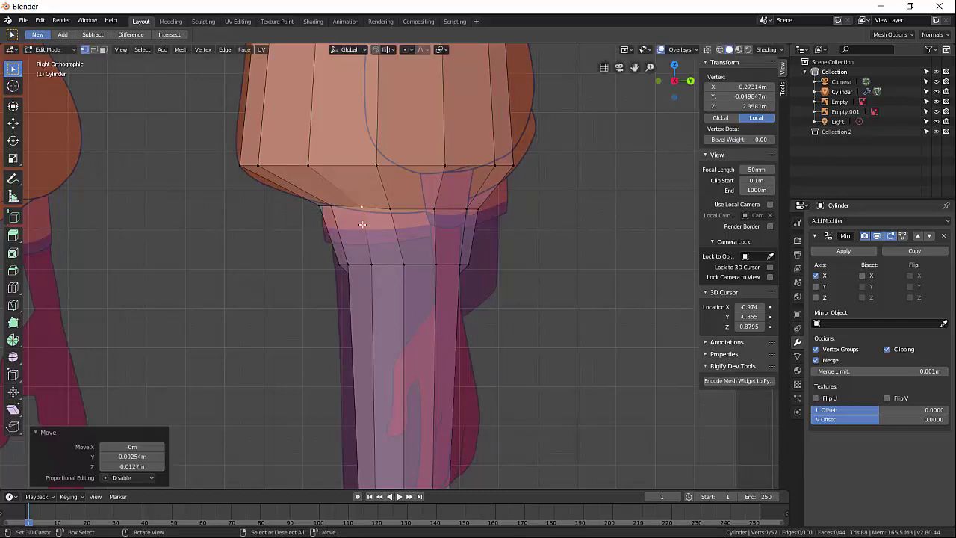
pyautogui.click(390, 210)
pyautogui.press('g')
pyautogui.click(400, 213)
pyautogui.click(435, 210)
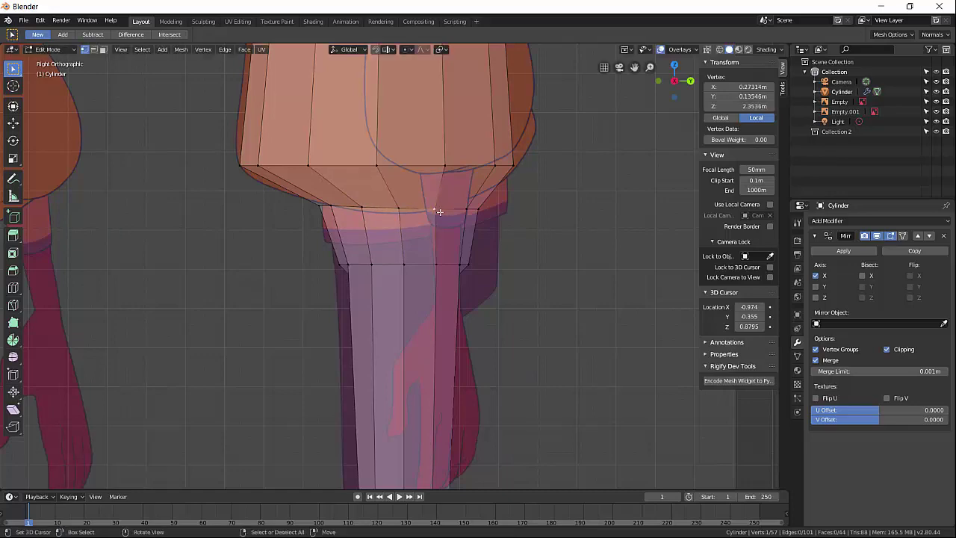
pyautogui.press('g')
pyautogui.click(442, 216)
# Step: With X-ray off, select the two rear vertices at the top of the leg and lower them 0.136 m along Z
pyautogui.moveTo(454, 256)
pyautogui.mouseDown(button='middle')
pyautogui.moveTo(433, 258)
pyautogui.moveTo(463, 267)
pyautogui.mouseUp(button='middle')
pyautogui.hotkey('alt', 'z')
pyautogui.click(463, 267)
pyautogui.keyDown('shift'); pyautogui.click(457, 267); pyautogui.keyUp('shift')
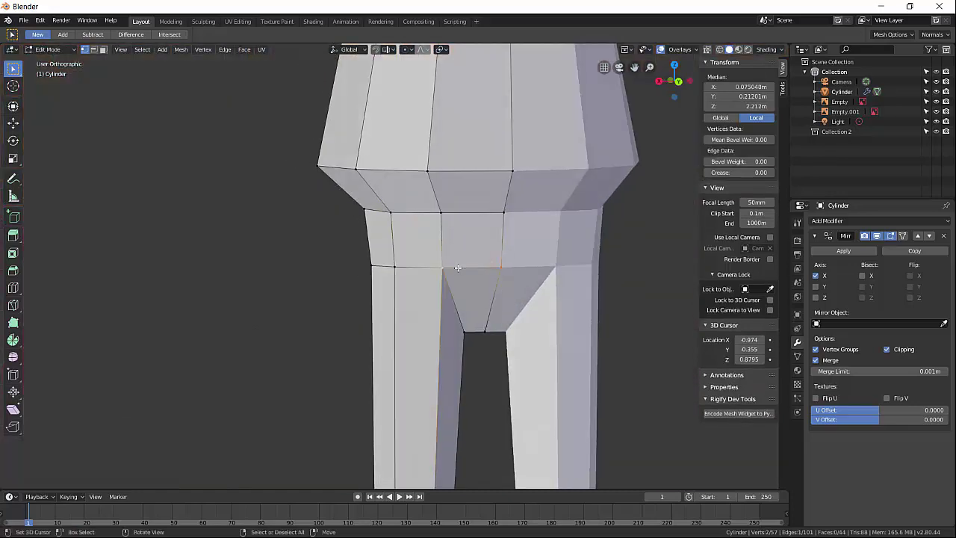
pyautogui.press('g')
pyautogui.press('z')
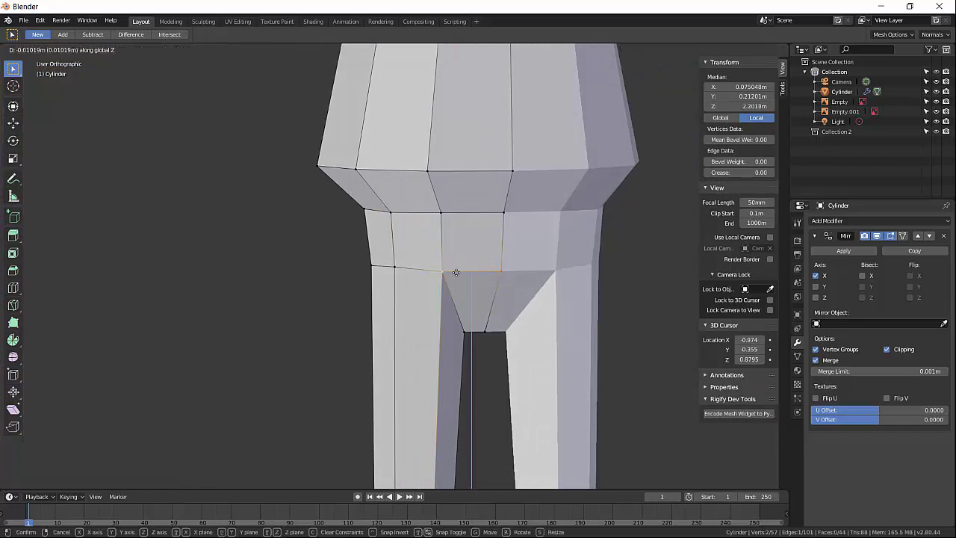
pyautogui.click(460, 321)
# Step: In right view with X-ray on, nudge the two rear leg-top vertices about 0.0025 m along Y and 0.011 m along Z
pyautogui.press('KP_3')
pyautogui.hotkey('alt', 'z')
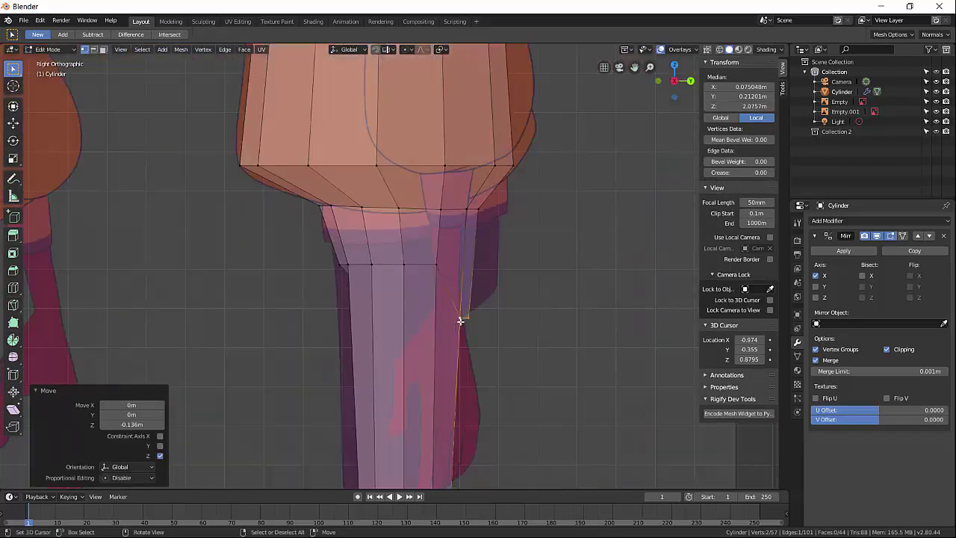
pyautogui.press('g')
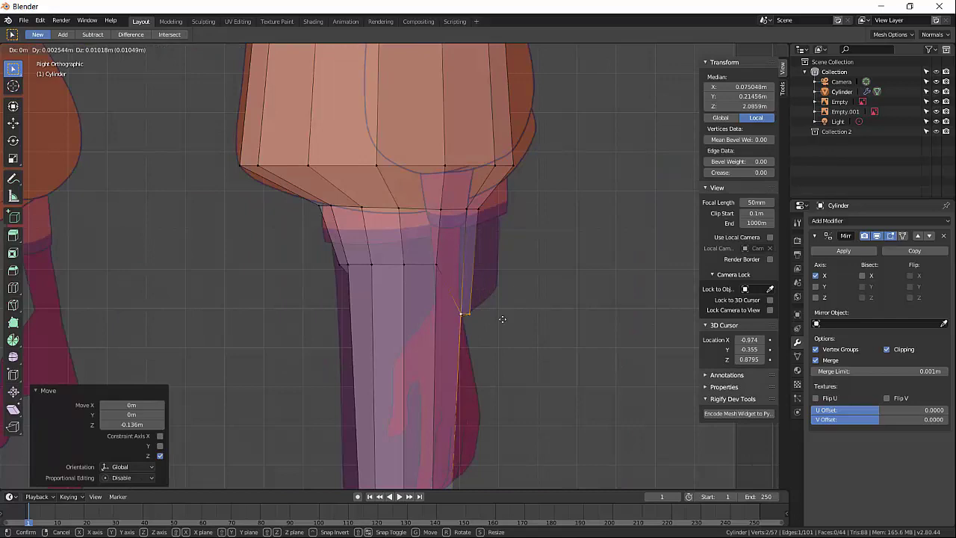
pyautogui.click(502, 318)
pyautogui.moveTo(501, 319)
pyautogui.mouseDown(button='middle')
pyautogui.moveTo(453, 312)
pyautogui.moveTo(527, 305)
pyautogui.moveTo(505, 314)
pyautogui.mouseUp(button='middle')
pyautogui.press('KP_3')
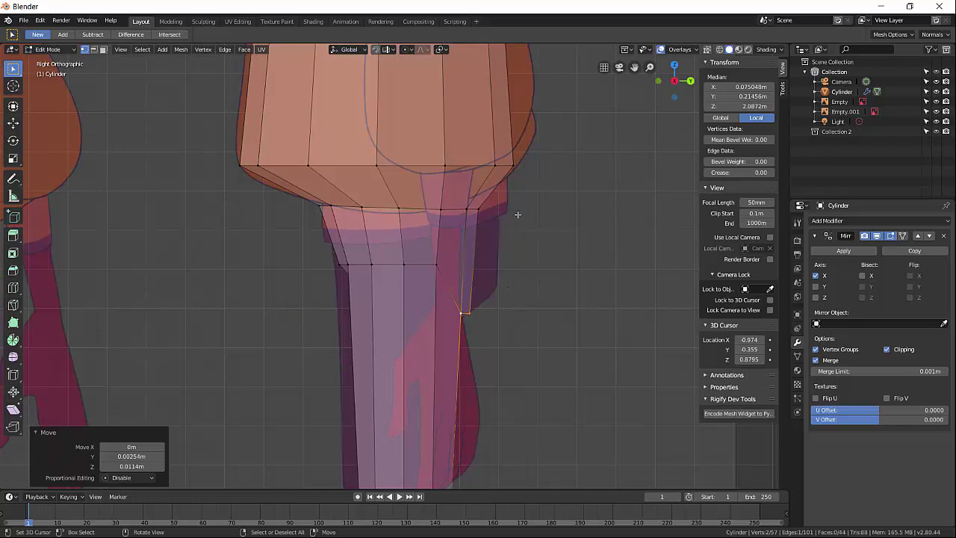
# Step: Move the two rearmost waist loop vertices about 0.055 m along Y and 0.004 m along Z to the drawing's back outline
pyautogui.click(487, 212)
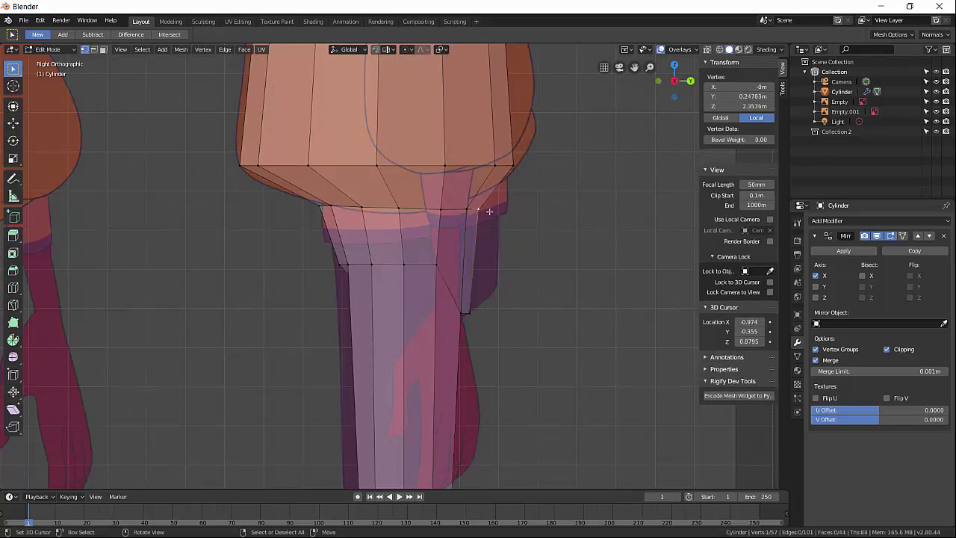
pyautogui.click(439, 210)
pyautogui.keyDown('shift'); pyautogui.click(468, 210); pyautogui.keyUp('shift')
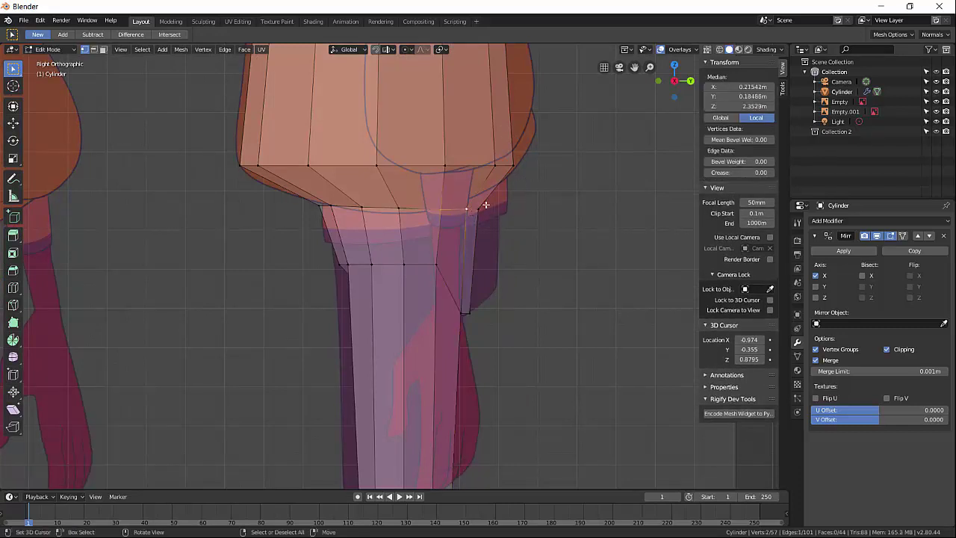
pyautogui.press('g')
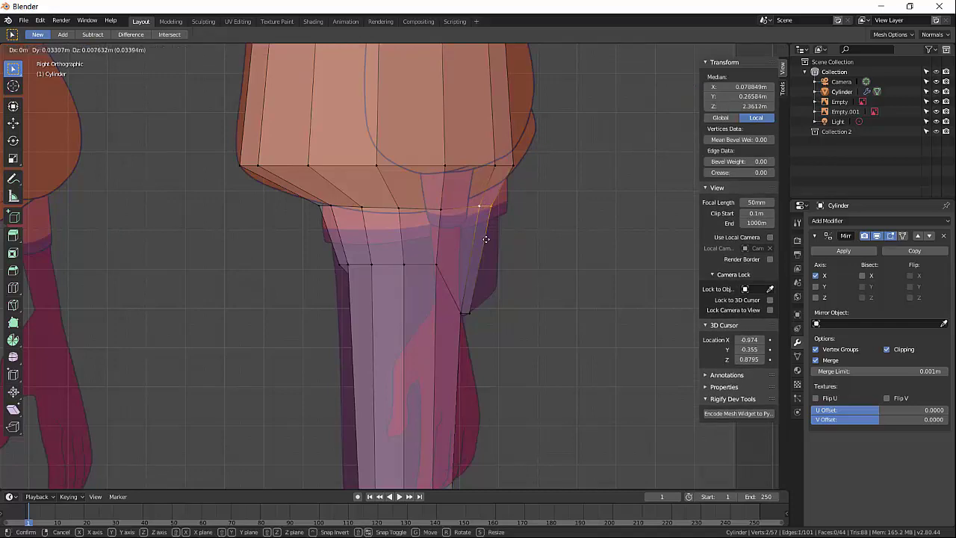
pyautogui.click(493, 241)
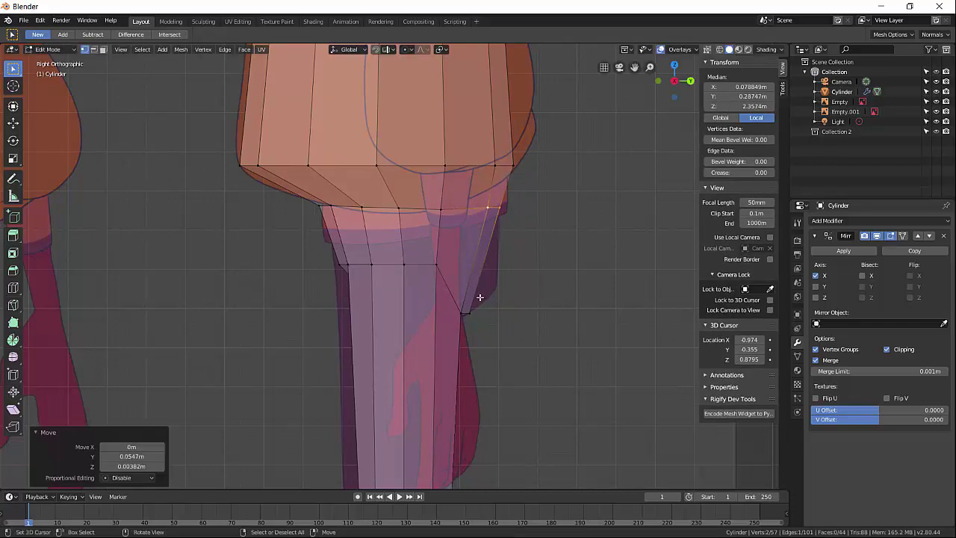
pyautogui.moveTo(479, 321); pyautogui.dragTo(572, 301, button='middle')
pyautogui.press('KP_3')
# Step: In face select mode, extrude the rear hip face outward to the drawing's trouser outline in right view
pyautogui.press('3')
pyautogui.click(497, 262)
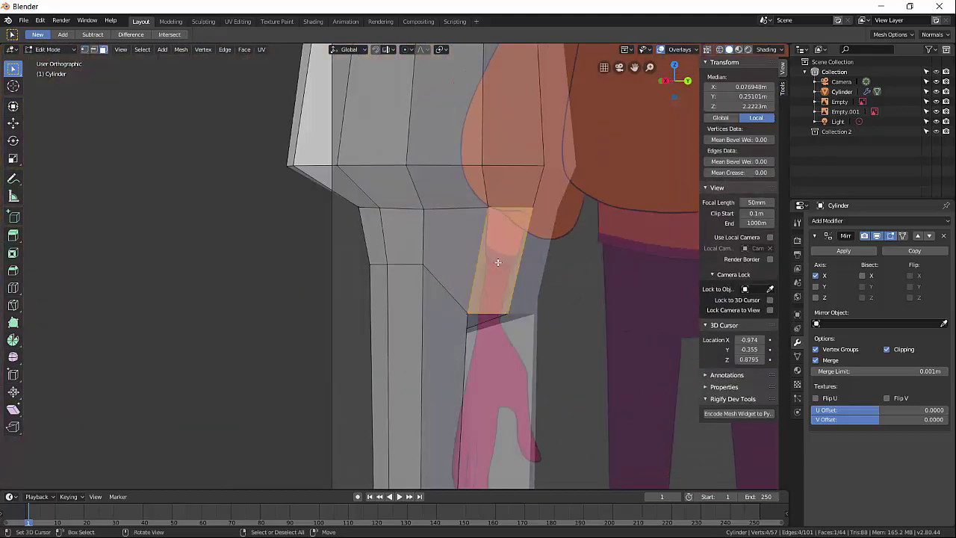
pyautogui.press('KP_3')
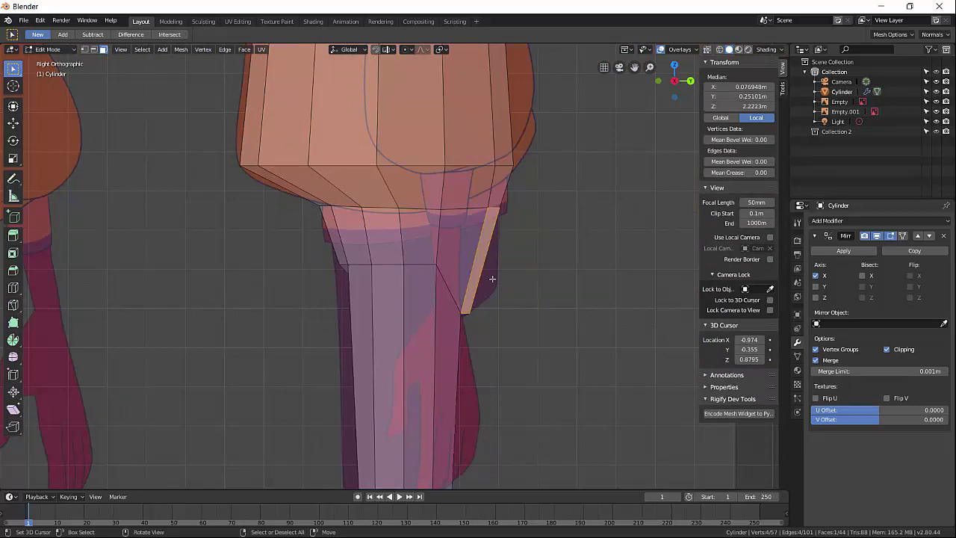
pyautogui.press('e')
pyautogui.click(508, 285)
# Step: Smooth the vertices of the extruded rear hip face with a smoothing factor of 0.5 and one repeat
pyautogui.moveTo(508, 285); pyautogui.dragTo(498, 317, button='middle')
pyautogui.hotkey('alt', 'z')
pyautogui.hotkey('ctrl', 'v')
pyautogui.click(475, 313)
pyautogui.hotkey('alt', 'z')
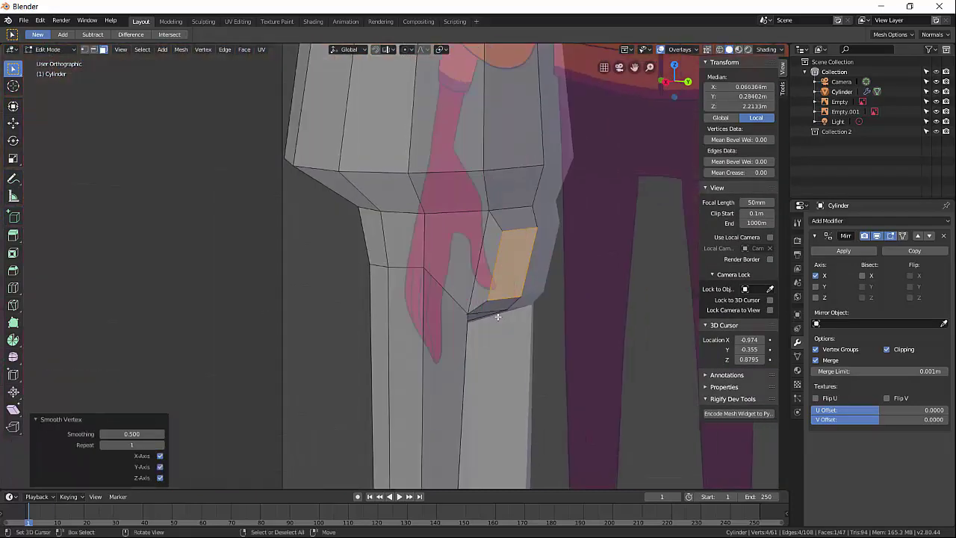
# Step: Activate the Cursor tool and rotate the extruded rear hip face by -10° in right view
pyautogui.press('KP_3')
pyautogui.rightClick(498, 317)
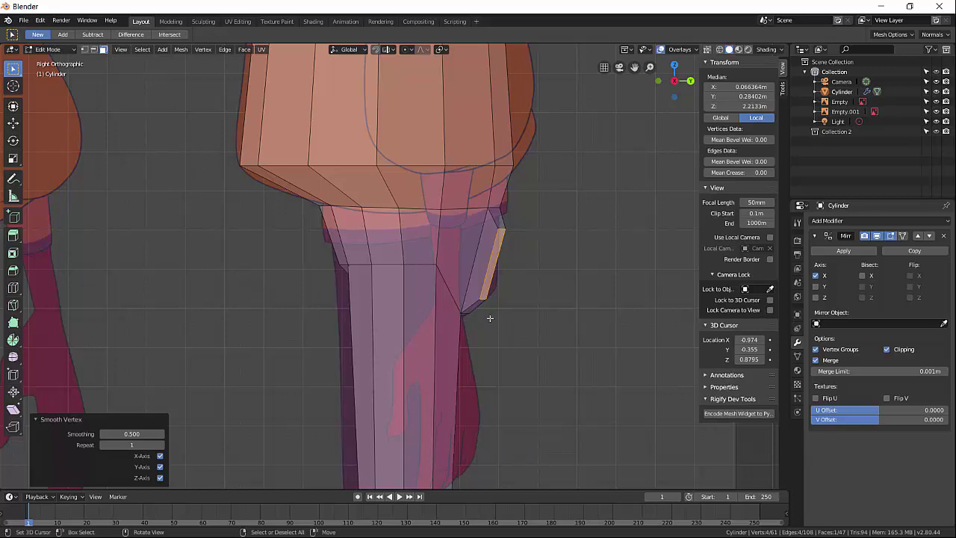
pyautogui.press('shift')
pyautogui.hotkey('shift', 'space')
pyautogui.click(489, 318)
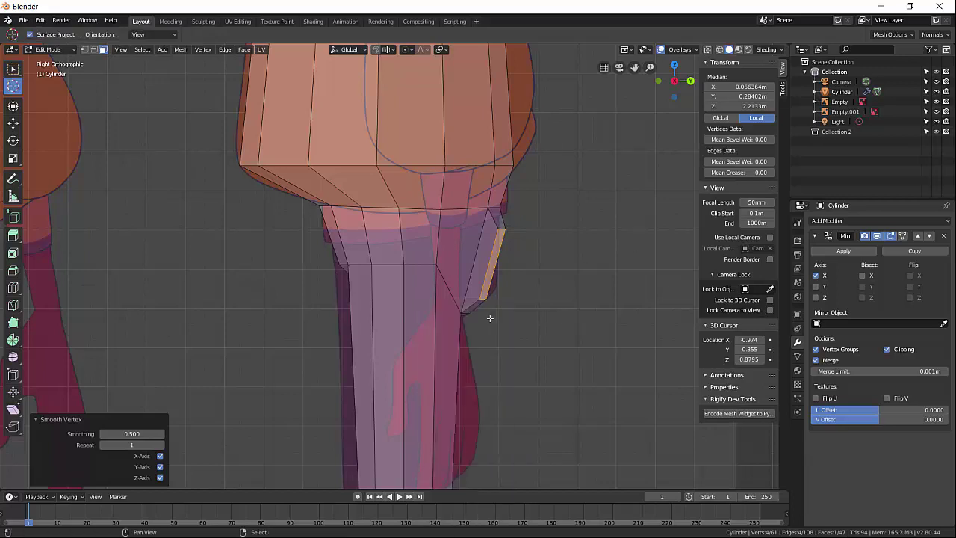
pyautogui.hotkey('shift', 'space')
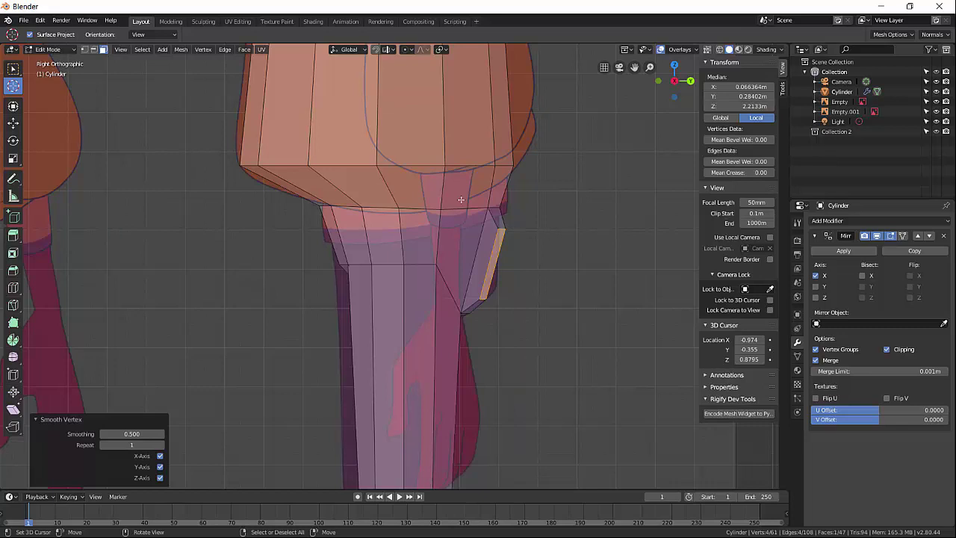
pyautogui.press('r')
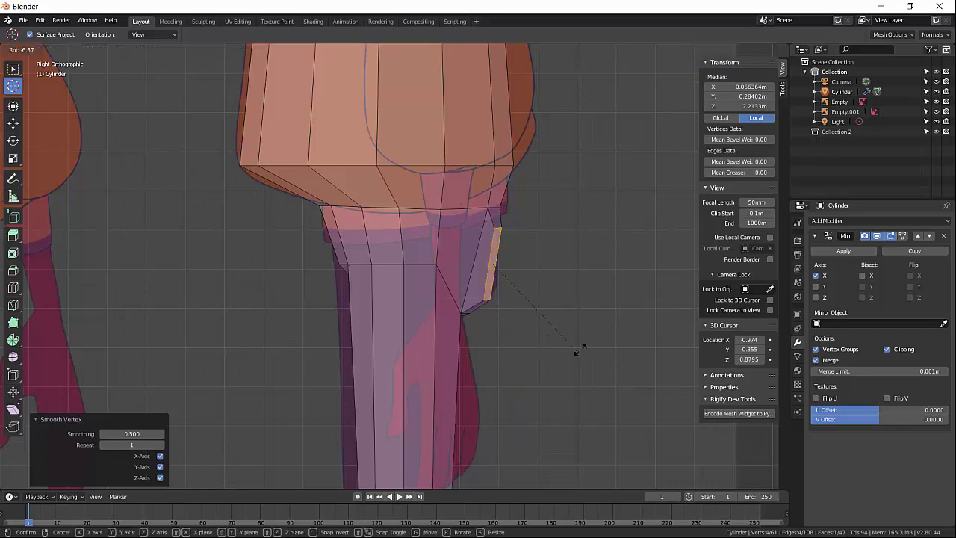
pyautogui.click(587, 349)
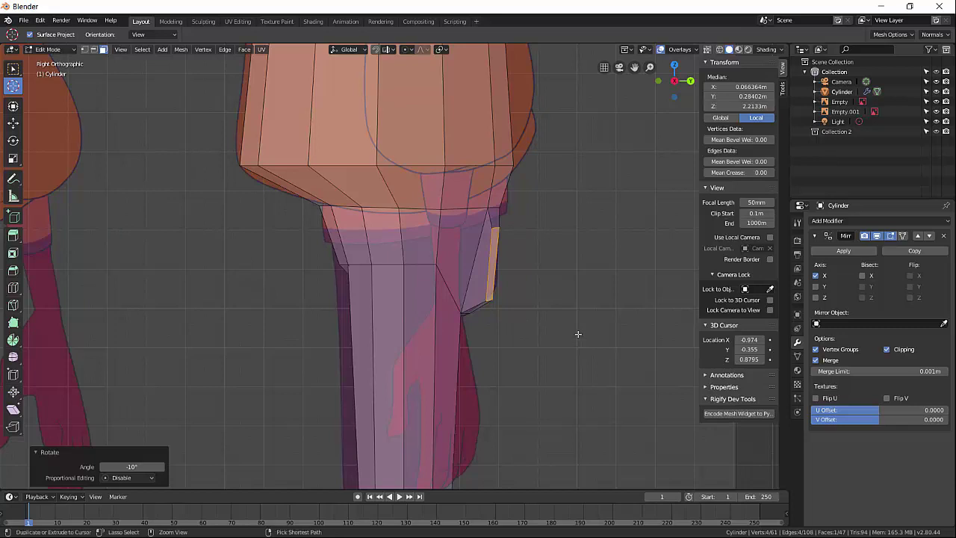
pyautogui.hotkey('shift', 'space')
pyautogui.press('t')
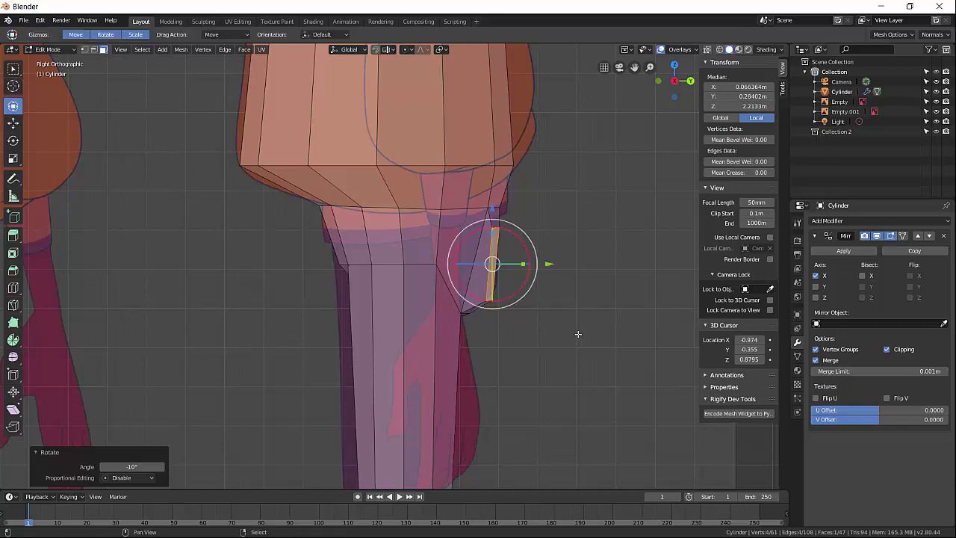
pyautogui.click(13, 85)
# Step: Rotate the extruded rear hip face by about -2.76° in right view to align it with the trouser outline
pyautogui.press('KP_1')
pyautogui.press('KP_3')
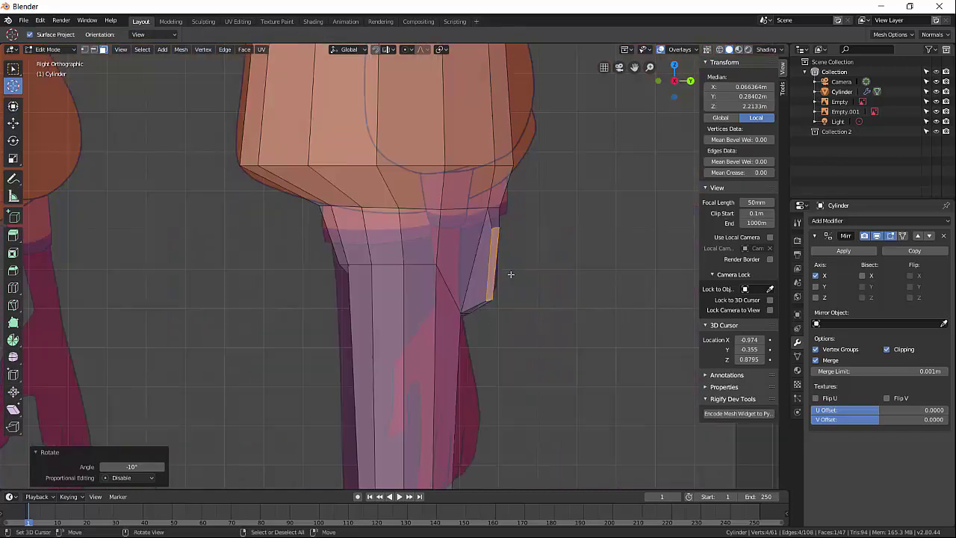
pyautogui.press('r')
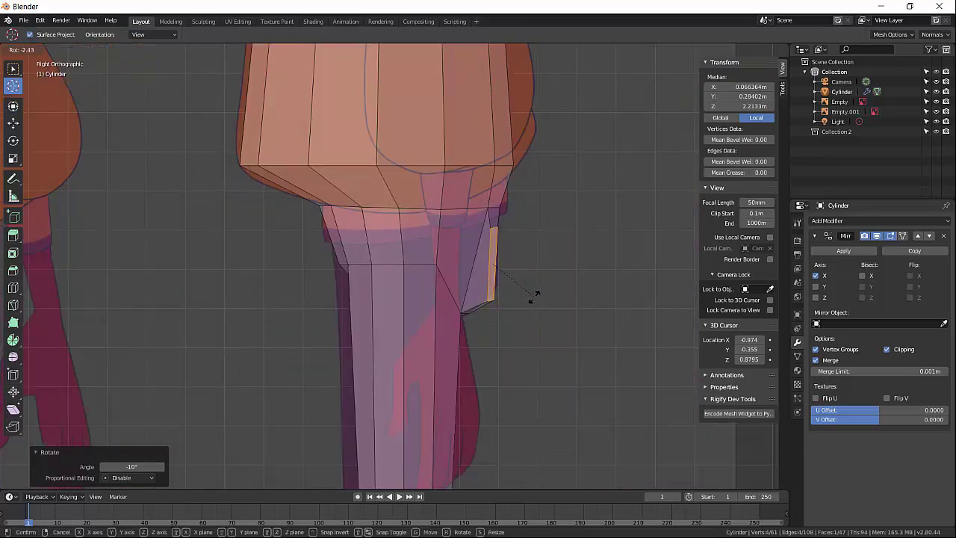
pyautogui.click(508, 319)
pyautogui.scroll(3, 508, 319)
pyautogui.keyDown('shift'); pyautogui.moveTo(504, 325); pyautogui.dragTo(393, 277, button='middle'); pyautogui.keyUp('shift')
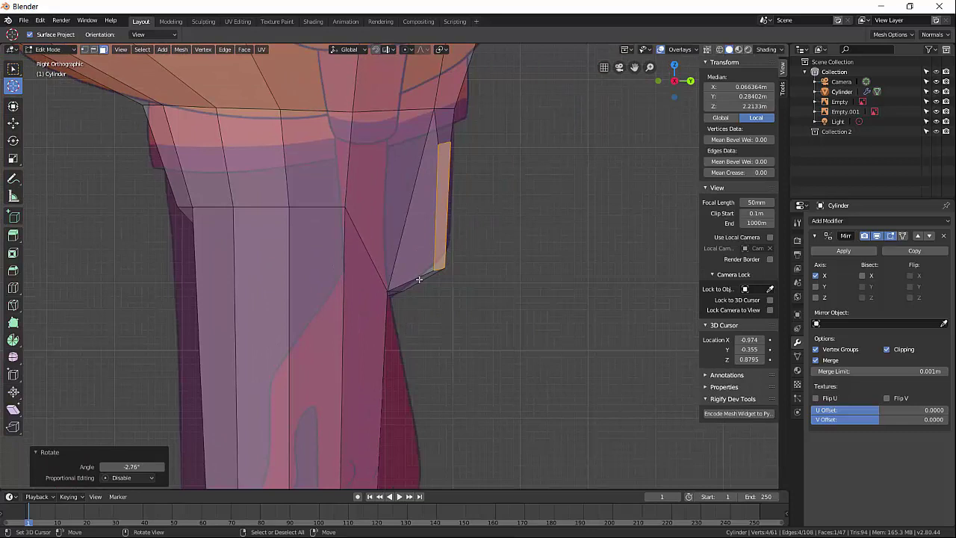
pyautogui.press('2')
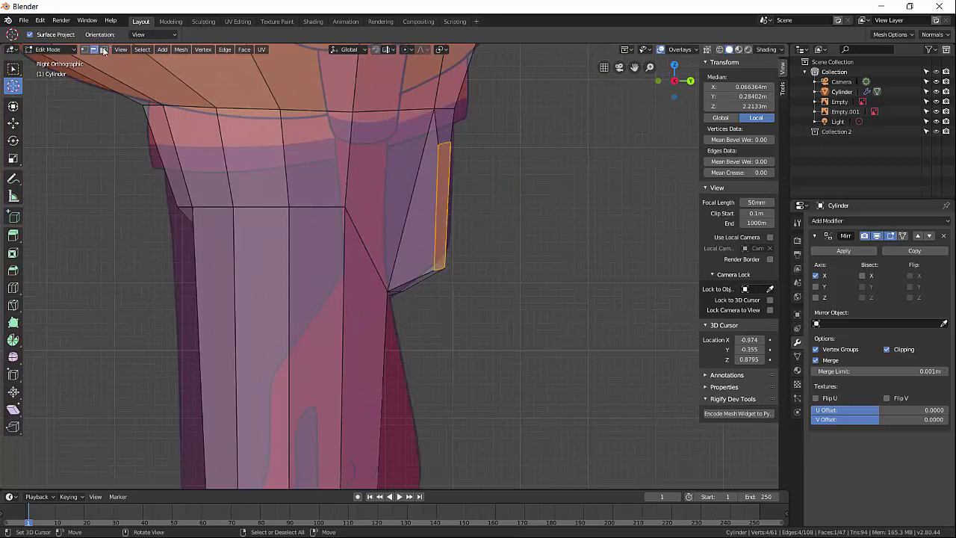
pyautogui.click(84, 51)
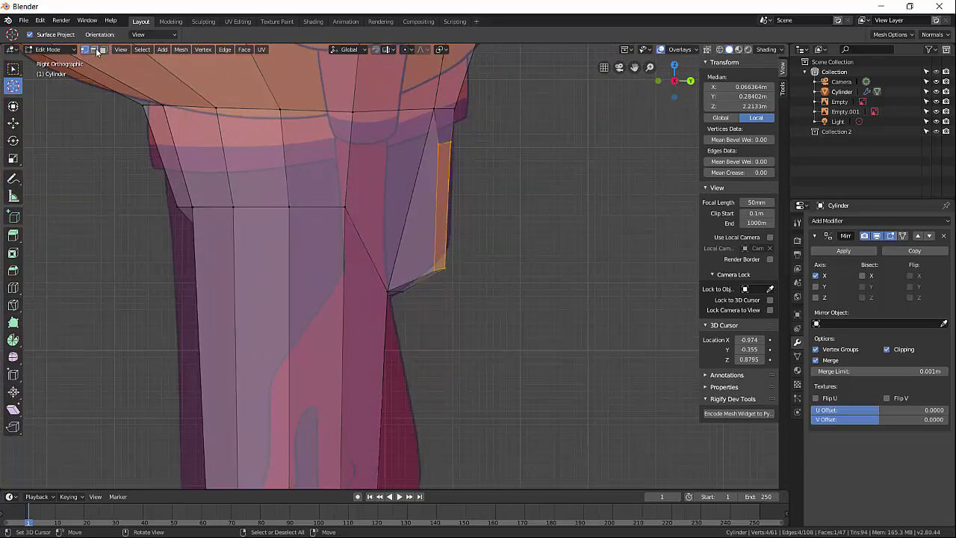
pyautogui.click(94, 50)
pyautogui.click(103, 50)
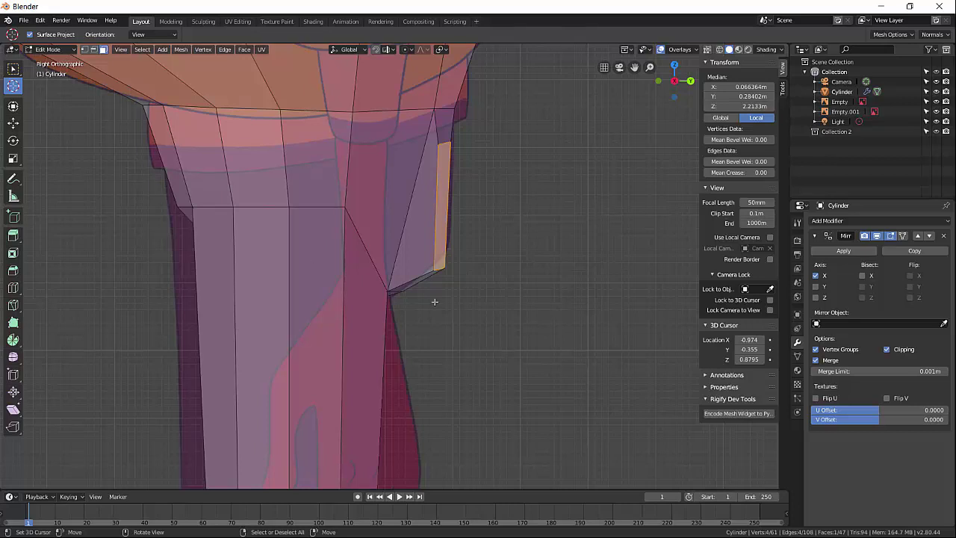
# Step: In edge select mode, raise the rear hip face's lower edge about 0.03 m and move its upper edge about 0.006 m along Y and 0.004 m along Z
pyautogui.press('2')
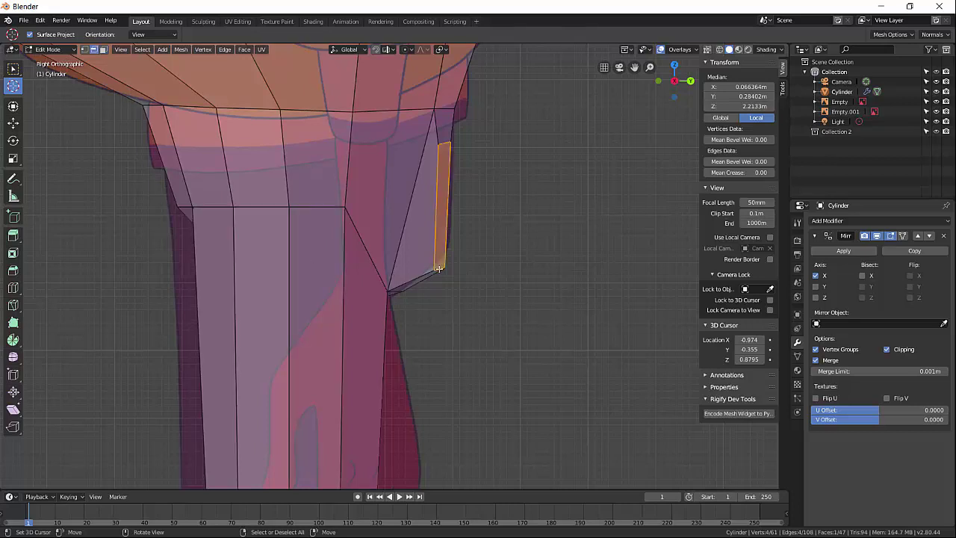
pyautogui.click(440, 269)
pyautogui.press('g')
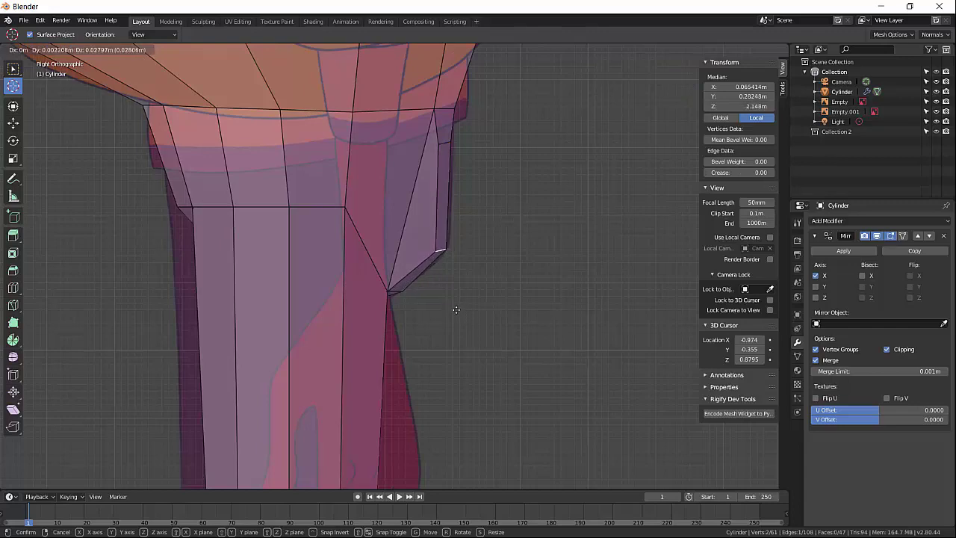
pyautogui.click(455, 307)
pyautogui.click(445, 139)
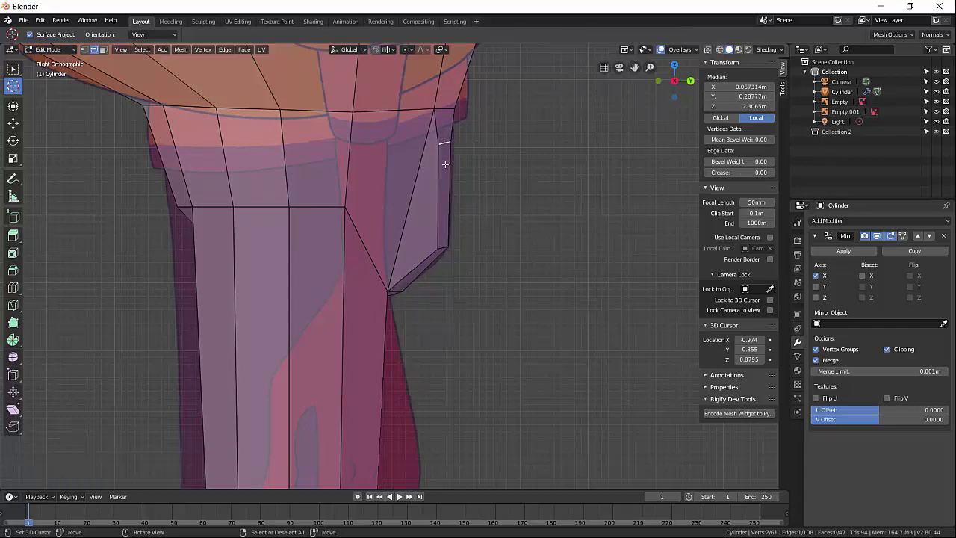
pyautogui.press('g')
pyautogui.click(448, 161)
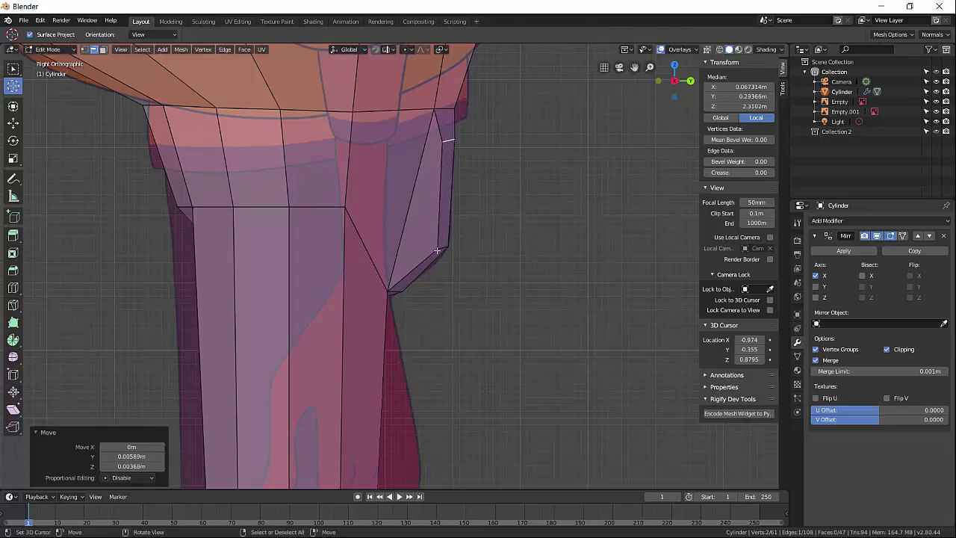
# Step: Inspect the whole body against the reference drawings in object mode and return to editing the mesh in right view
pyautogui.scroll(-2, 433, 283)
pyautogui.press('Tab')
pyautogui.moveTo(388, 301); pyautogui.dragTo(475, 304, button='middle')
pyautogui.scroll(-3, 372, 301)
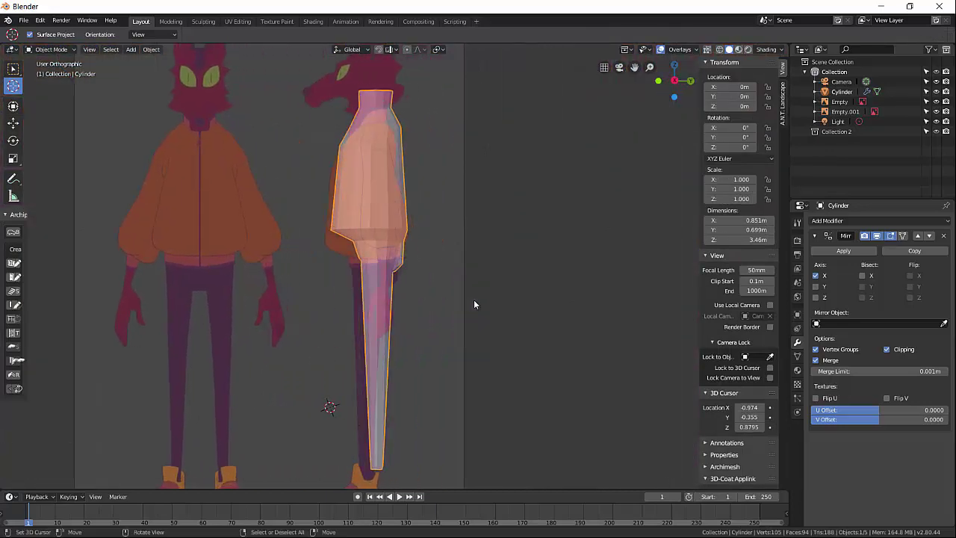
pyautogui.press('KP_3')
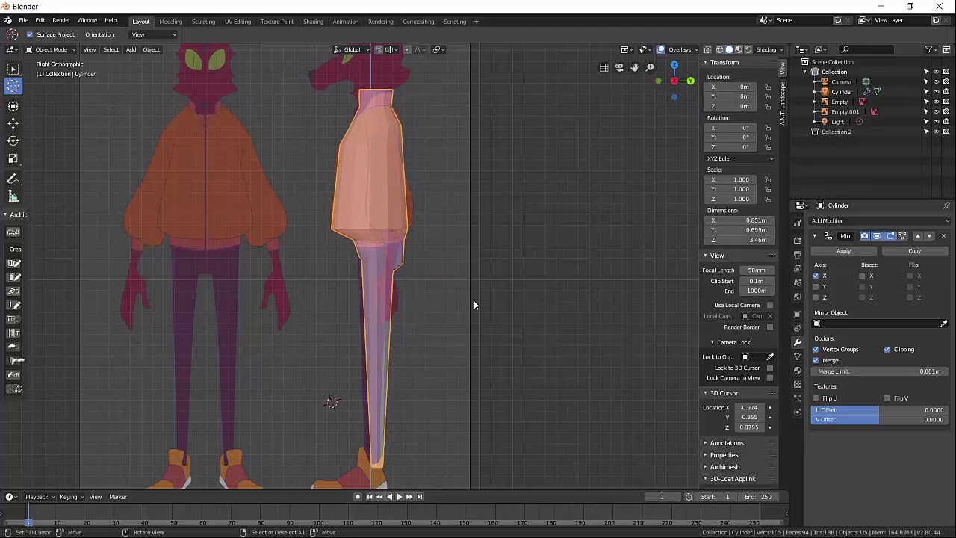
pyautogui.scroll(4, 419, 331)
pyautogui.press('Tab')
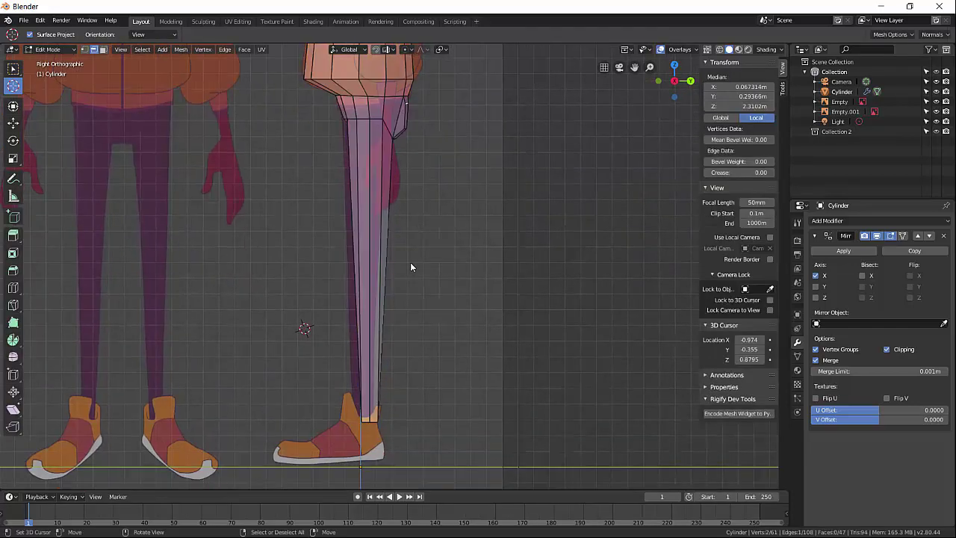
# Step: Move the leg's lowest edge loop about -0.044 m along Y and 0.028 m along Z to the drawing's ankle
pyautogui.keyDown('alt'); pyautogui.click(370, 389); pyautogui.keyUp('alt')
pyautogui.keyDown('shift'); pyautogui.moveTo(432, 395); pyautogui.dragTo(454, 355, button='middle'); pyautogui.keyUp('shift')
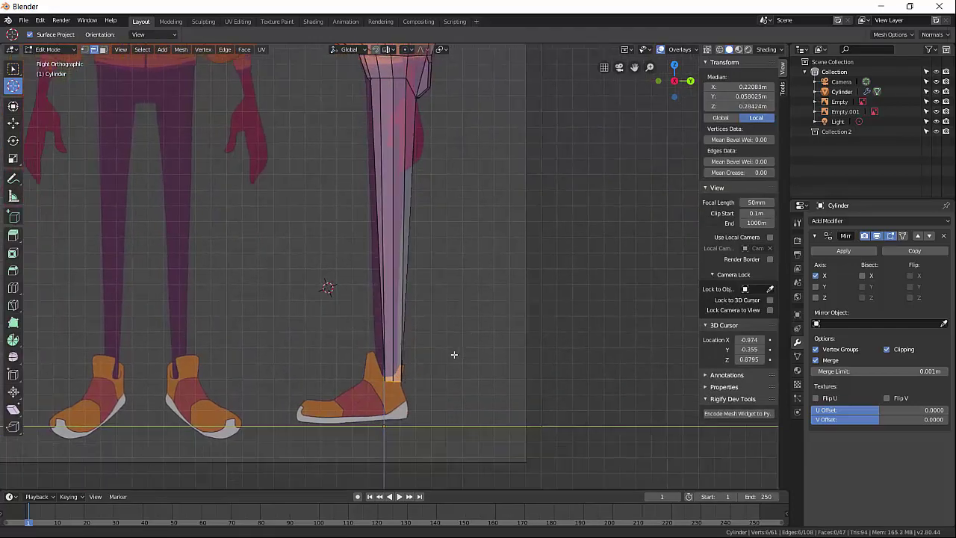
pyautogui.press('g')
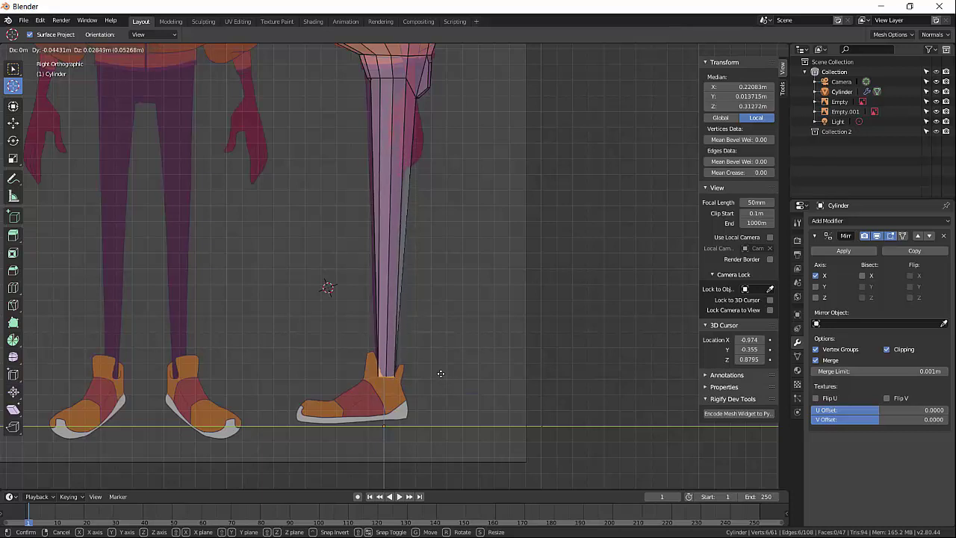
pyautogui.click(441, 374)
# Step: Fit the ankle loop by rotating it about -2.13°, scaling it by 1.106 and shifting it about 0.006 m along Y and -0.003 m along Z
pyautogui.press('r')
pyautogui.press('s')
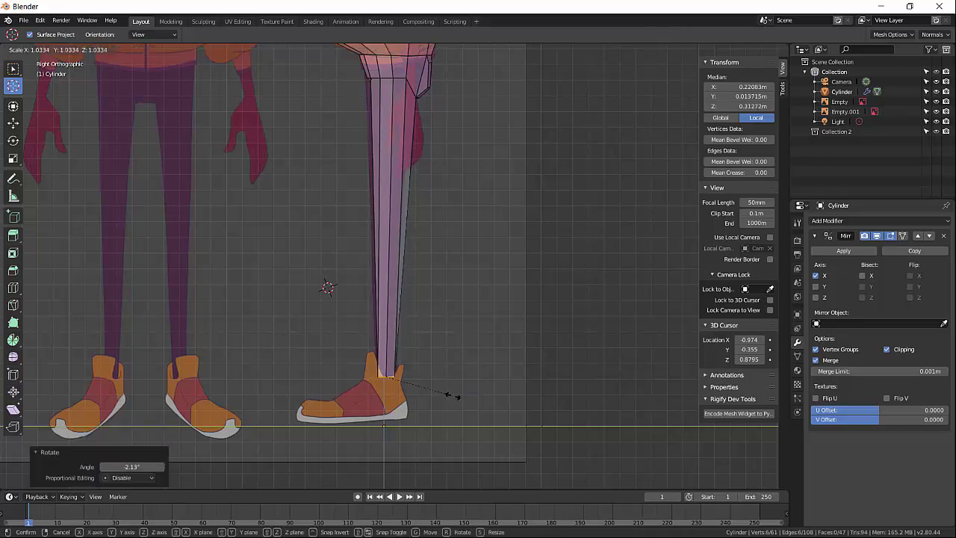
pyautogui.click(453, 393)
pyautogui.press('g')
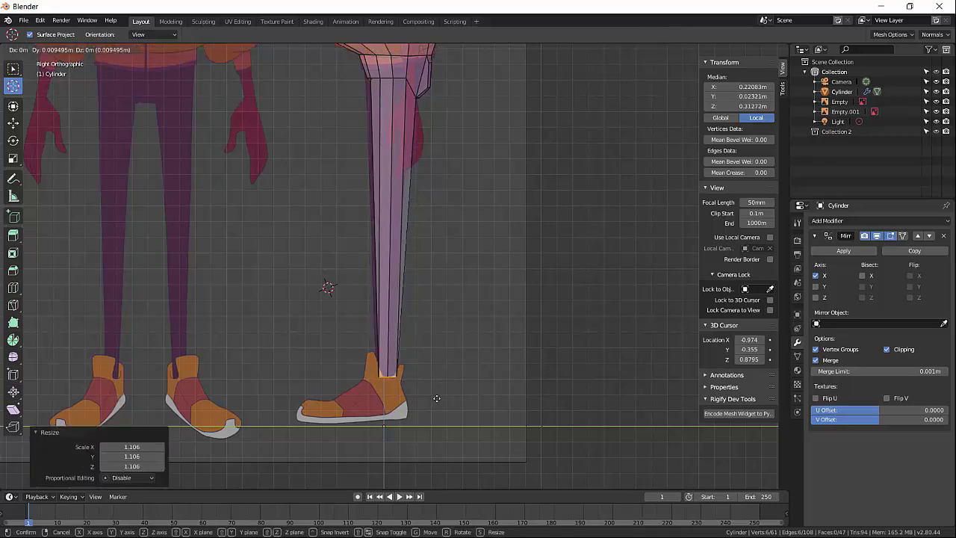
pyautogui.click(435, 399)
# Step: Move the top leg loop's front edge about -0.027 m along Y and its outer rear edge about -0.017 m along Y and -0.006 m along Z
pyautogui.scroll(6, 451, 381)
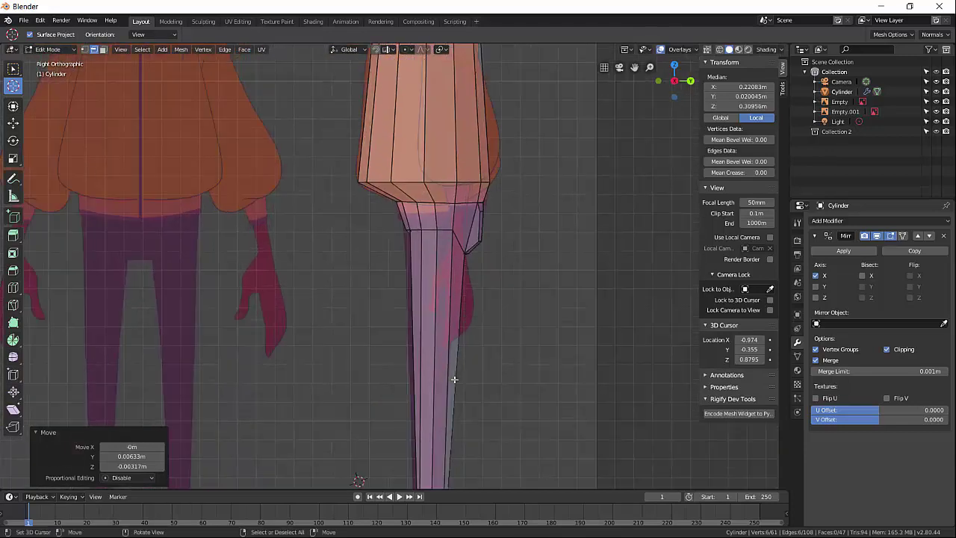
pyautogui.keyDown('shift'); pyautogui.moveTo(473, 393); pyautogui.dragTo(475, 326, button='middle'); pyautogui.keyUp('shift')
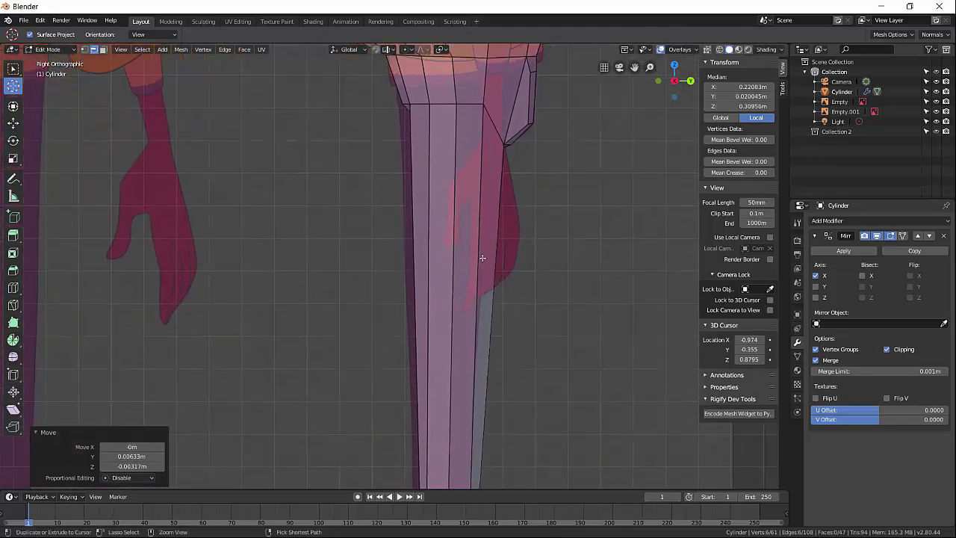
pyautogui.click(415, 102)
pyautogui.press('g')
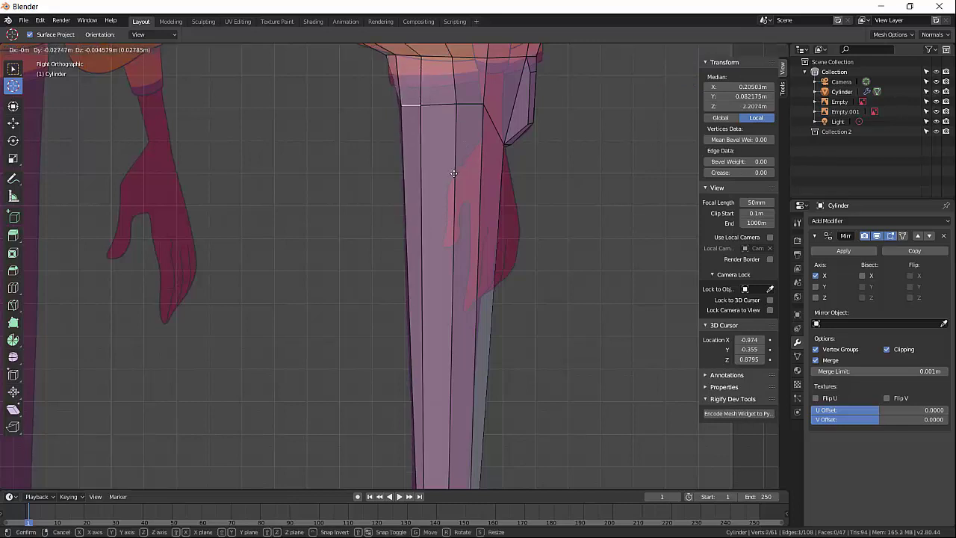
pyautogui.click(453, 173)
pyautogui.click(463, 105)
pyautogui.press('g')
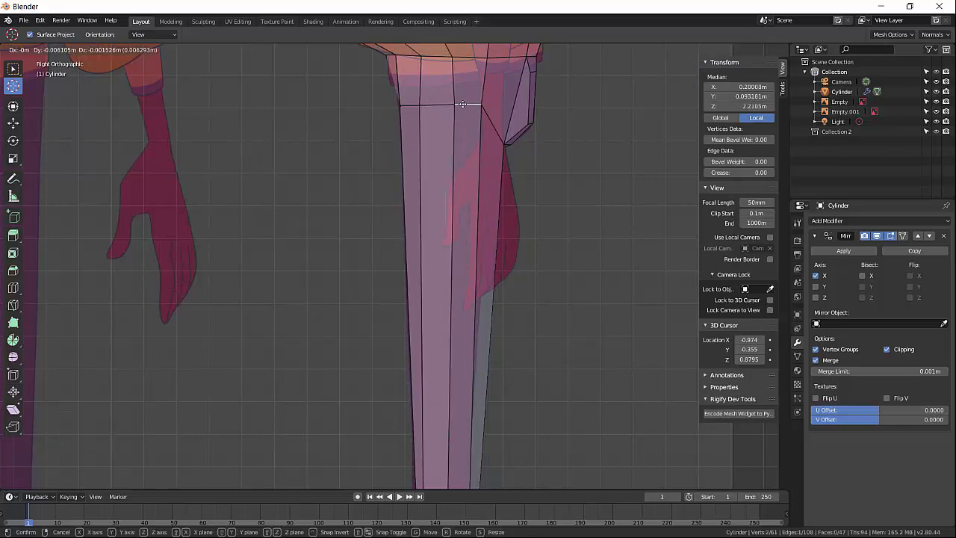
pyautogui.click(463, 102)
# Step: Add one loop cut across the upper leg with a slide factor of 0.548 and flatten it to 0 along Z
pyautogui.scroll(-2, 480, 298)
pyautogui.keyDown('shift'); pyautogui.moveTo(481, 299); pyautogui.dragTo(443, 322, button='middle'); pyautogui.keyUp('shift')
pyautogui.hotkey('ctrl', 'r')
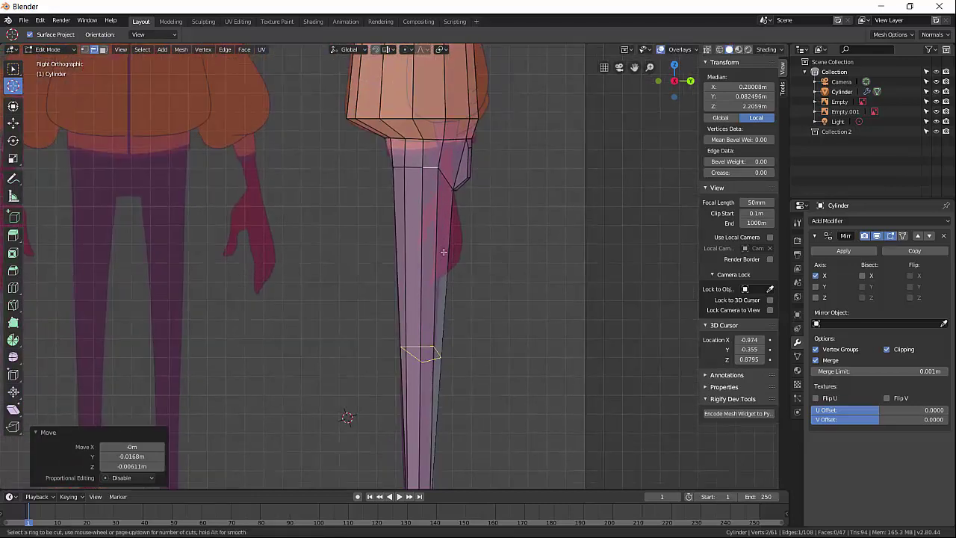
pyautogui.click(443, 252)
pyautogui.click(461, 157)
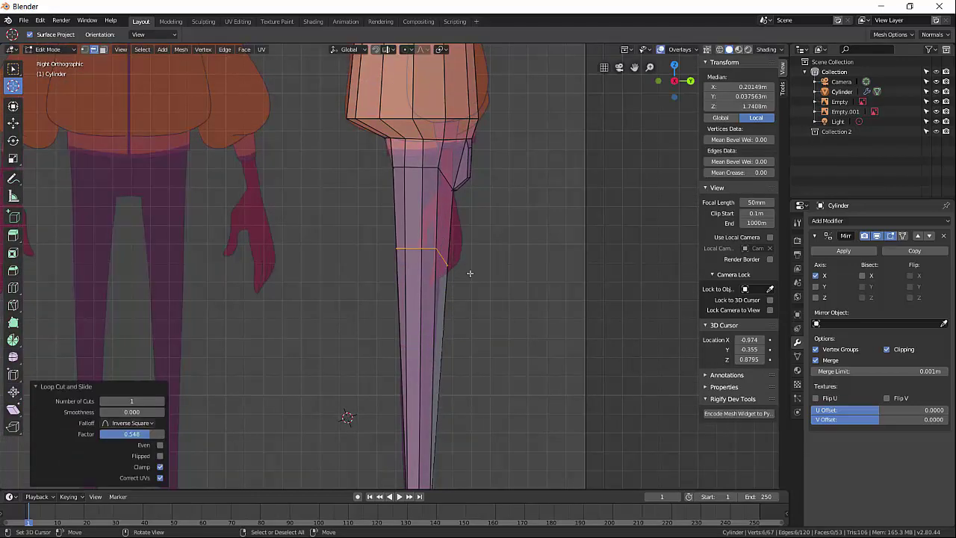
pyautogui.press('s')
pyautogui.press('z')
pyautogui.press('0')
pyautogui.press('Return')
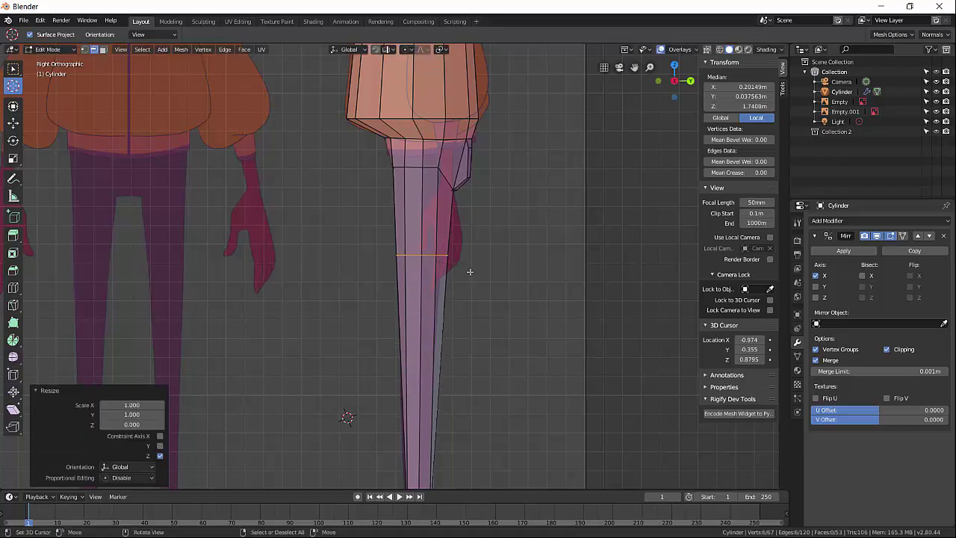
# Step: Scale the upper leg loop by about 0.889 and move it about -0.016 m along Y
pyautogui.press('s')
pyautogui.click(501, 294)
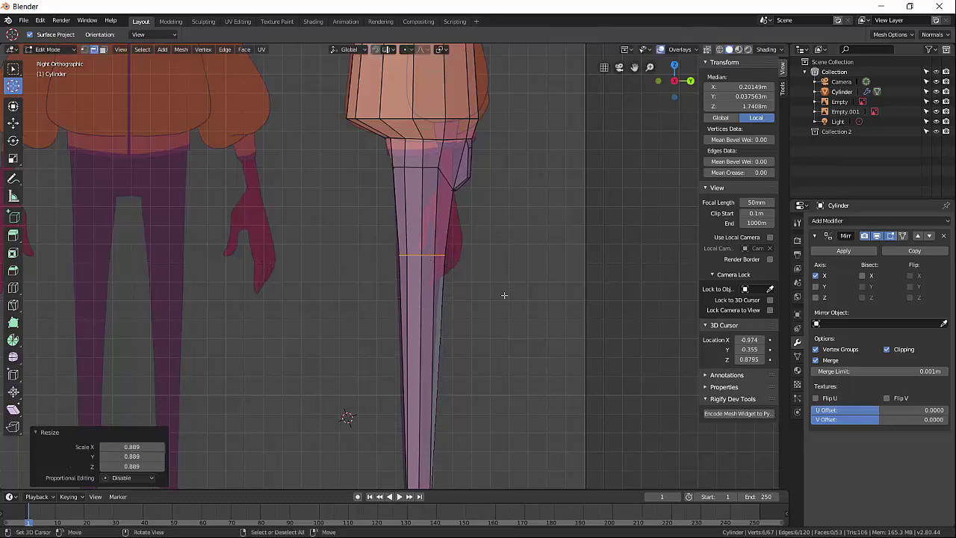
pyautogui.press('g')
pyautogui.press('y')
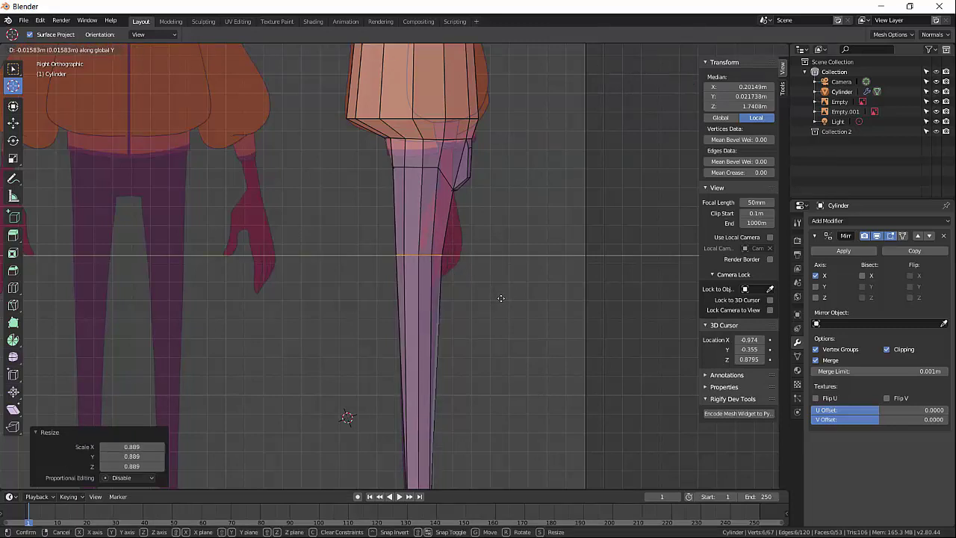
pyautogui.click(501, 298)
# Step: Refine the upper leg loop by moving it about -0.002 m along Y and scaling it by about 0.971
pyautogui.scroll(3, 466, 337)
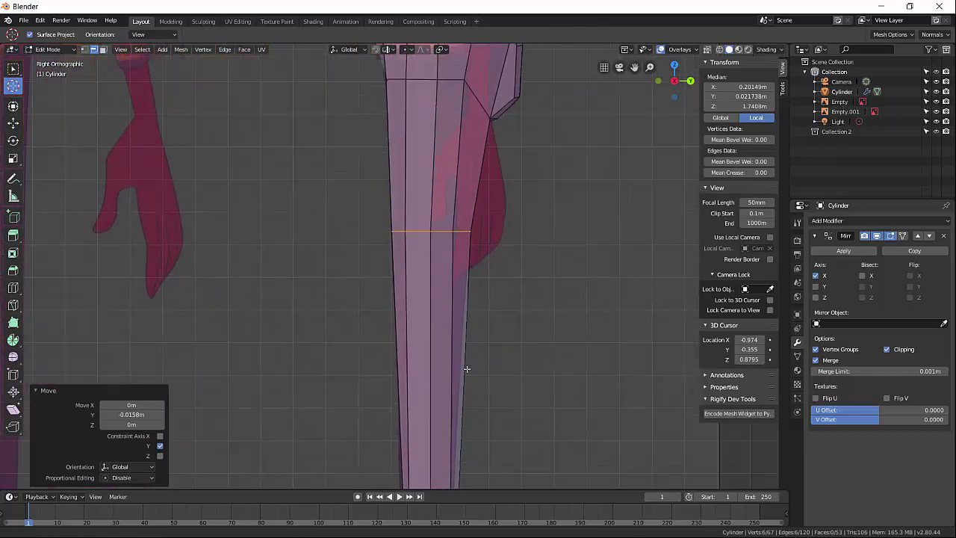
pyautogui.scroll(3, 478, 359)
pyautogui.press('g')
pyautogui.press('y')
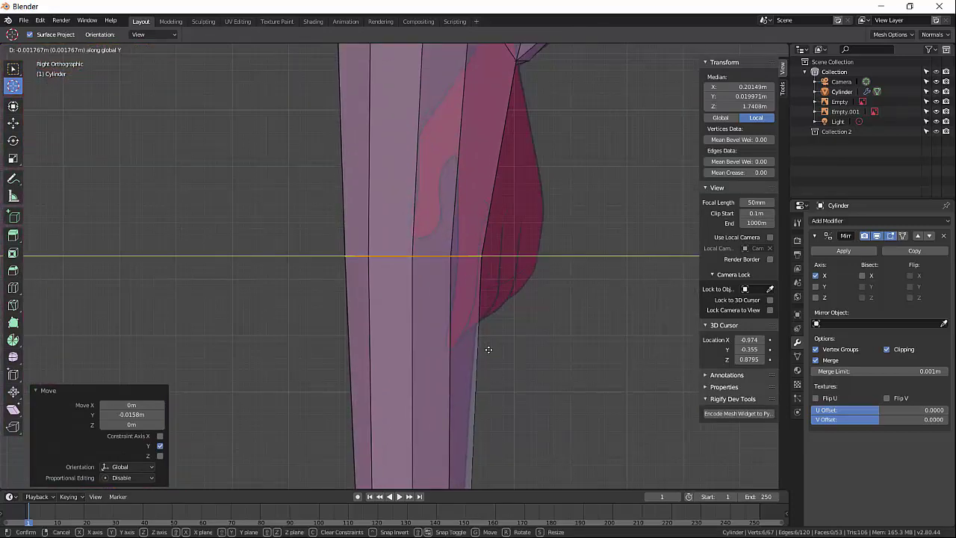
pyautogui.click(488, 350)
pyautogui.press('s')
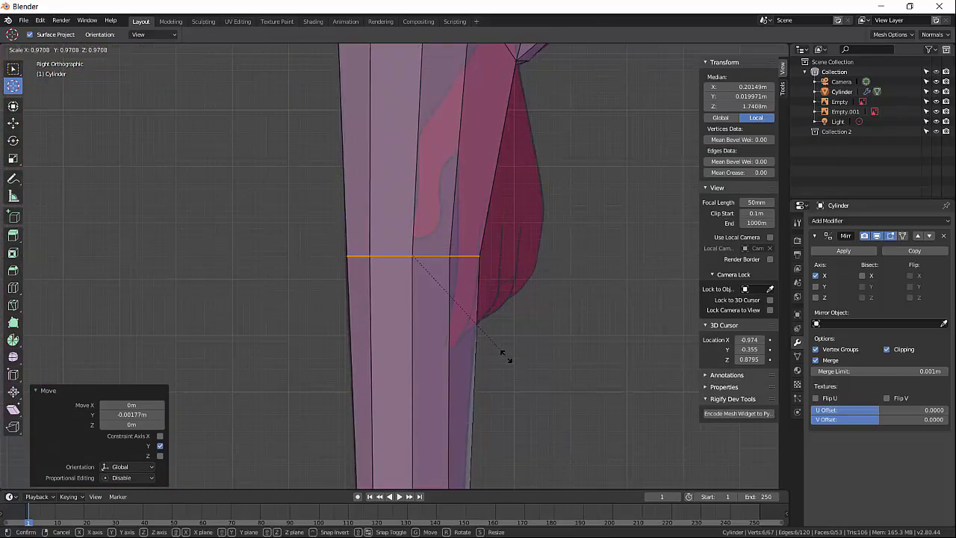
pyautogui.click(506, 357)
# Step: Scale the ankle loop by about 1.103 along Y and move it about -0.006 m along Y and -0.002 m along Z
pyautogui.scroll(-5, 440, 433)
pyautogui.keyDown('shift'); pyautogui.moveTo(440, 433); pyautogui.dragTo(404, 163, button='middle'); pyautogui.keyUp('shift')
pyautogui.scroll(3, 430, 337)
pyautogui.scroll(1, 418, 299)
pyautogui.keyDown('shift'); pyautogui.moveTo(426, 359); pyautogui.dragTo(434, 255, button='middle'); pyautogui.keyUp('shift')
pyautogui.scroll(1, 451, 284)
pyautogui.scroll(2, 458, 296)
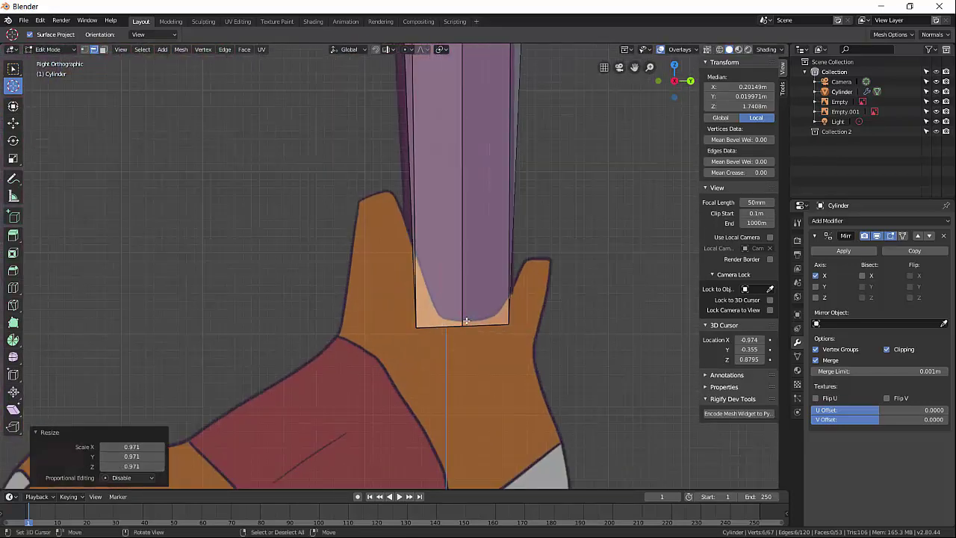
pyautogui.keyDown('alt'); pyautogui.rightClick(483, 325); pyautogui.keyUp('alt')
pyautogui.press('s')
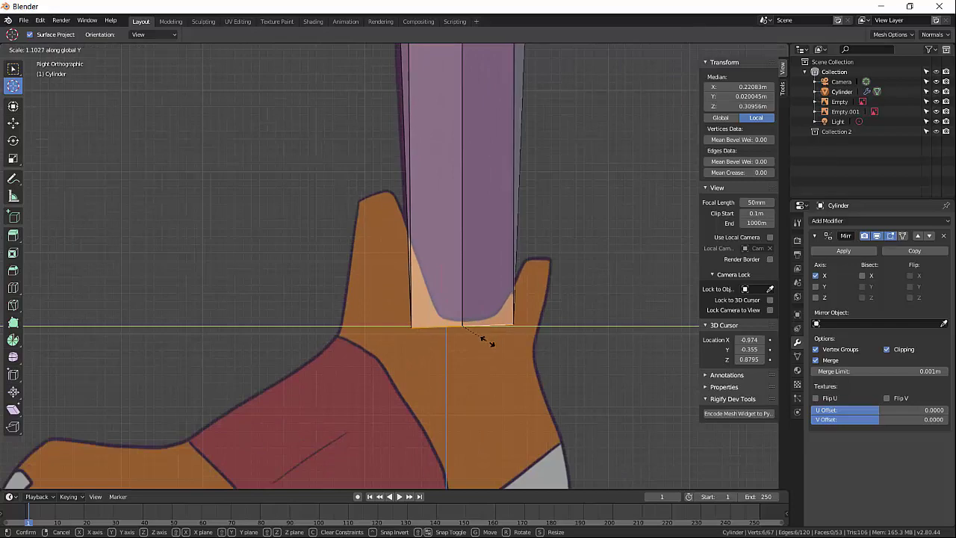
pyautogui.click(490, 341)
pyautogui.press('g')
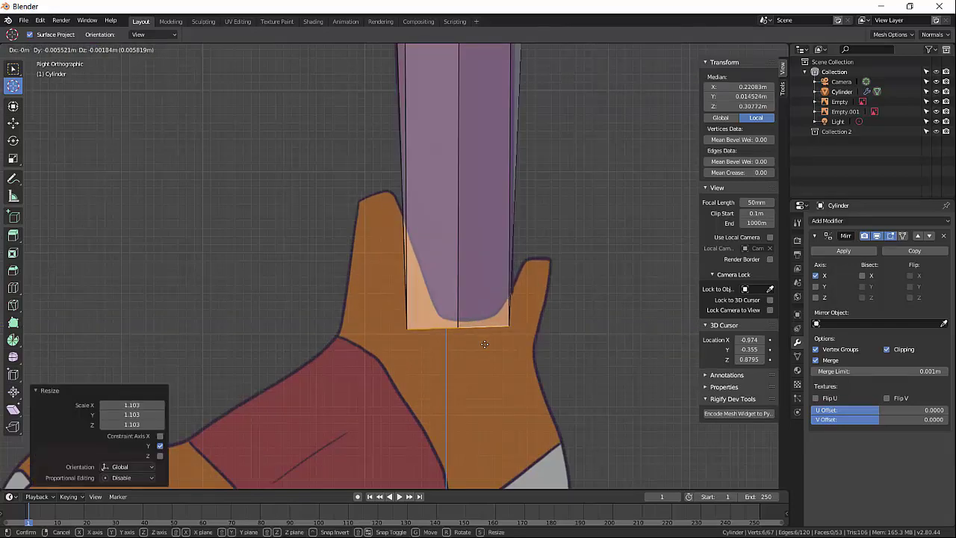
pyautogui.click(485, 344)
# Step: Add one loop cut around the leg near the knee with a slide factor of 0.292
pyautogui.scroll(-8, 463, 352)
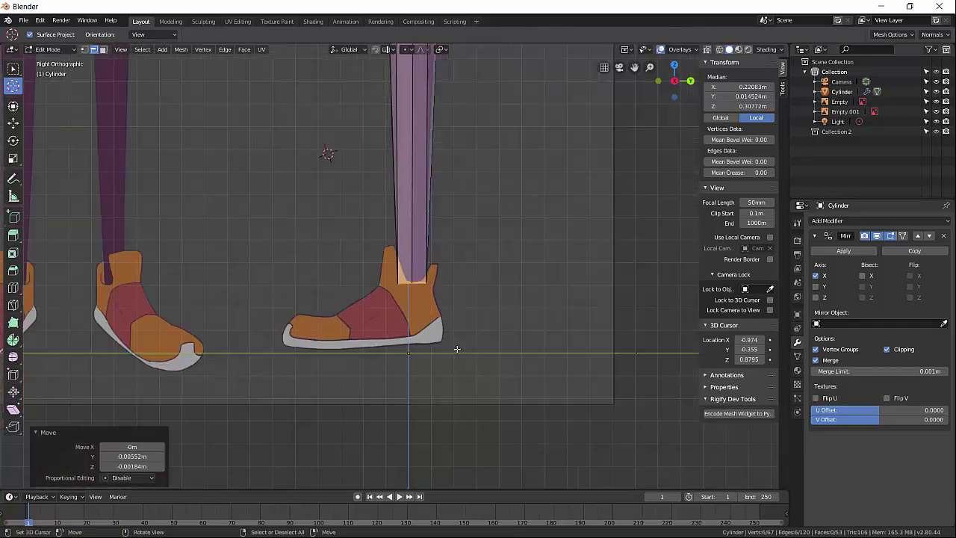
pyautogui.keyDown('shift'); pyautogui.moveTo(408, 76); pyautogui.dragTo(416, 287, button='middle'); pyautogui.keyUp('shift')
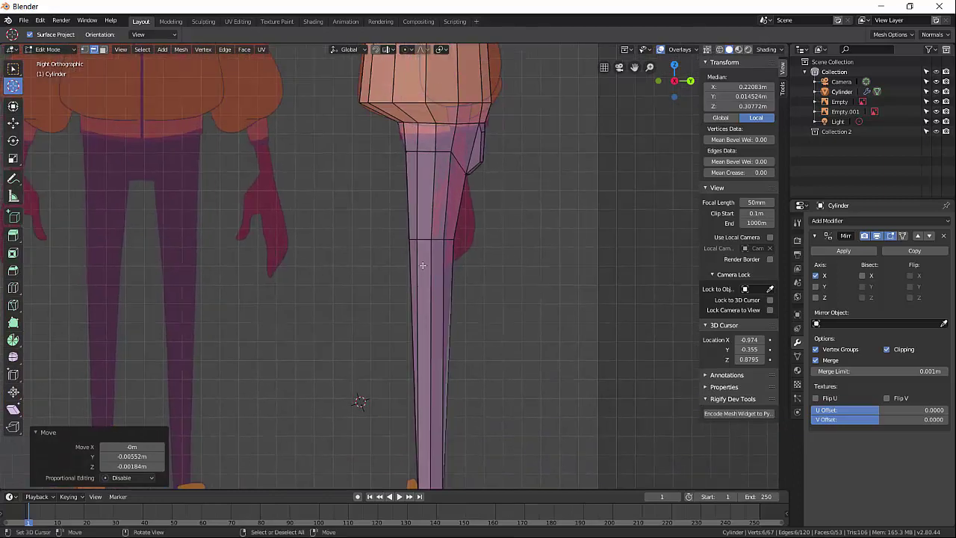
pyautogui.hotkey('ctrl', 'r')
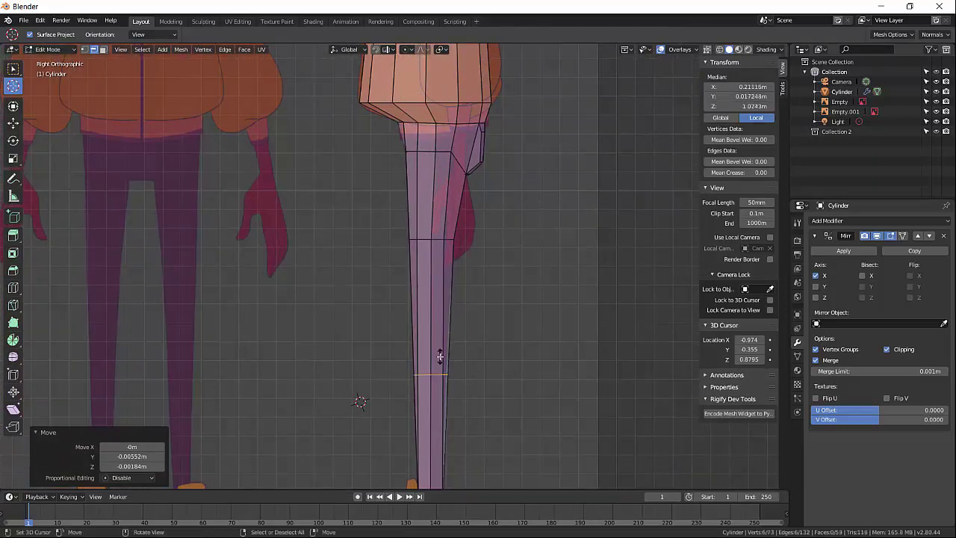
pyautogui.click(444, 348)
pyautogui.click(441, 317)
pyautogui.moveTo(421, 396); pyautogui.dragTo(503, 406, button='middle')
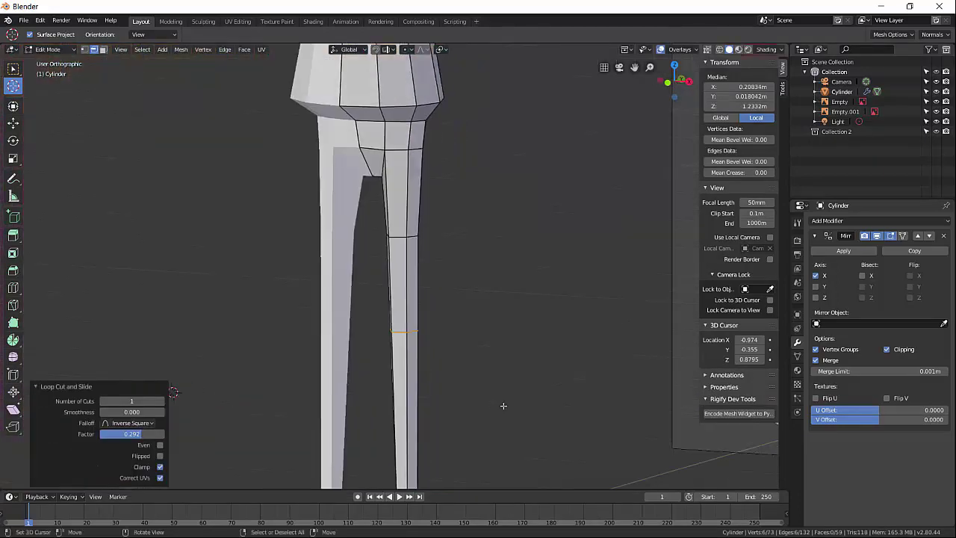
# Step: Slide the knee loop by a factor of -0.013 and bevel it by about 0.06 m with two segments
pyautogui.press('KP_1')
pyautogui.scroll(-4, 420, 403)
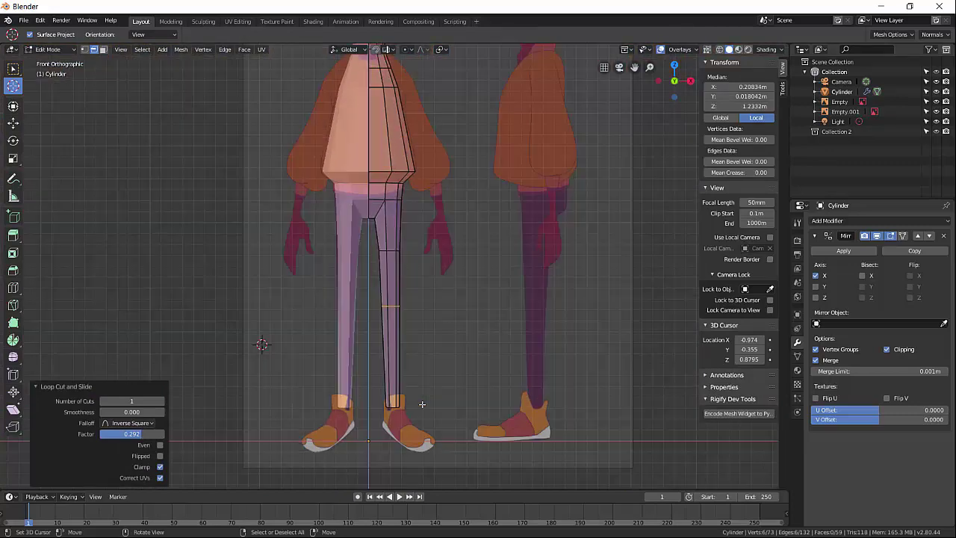
pyautogui.scroll(3, 419, 401)
pyautogui.scroll(-2, 419, 401)
pyautogui.scroll(2, 420, 388)
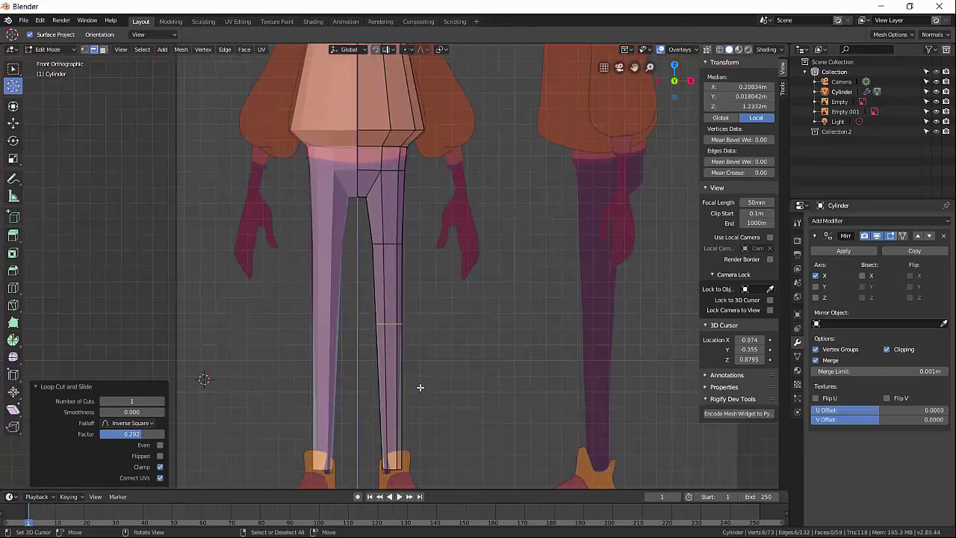
pyautogui.press('g')
pyautogui.press('g')
pyautogui.click(420, 388)
pyautogui.hotkey('ctrl', 'b')
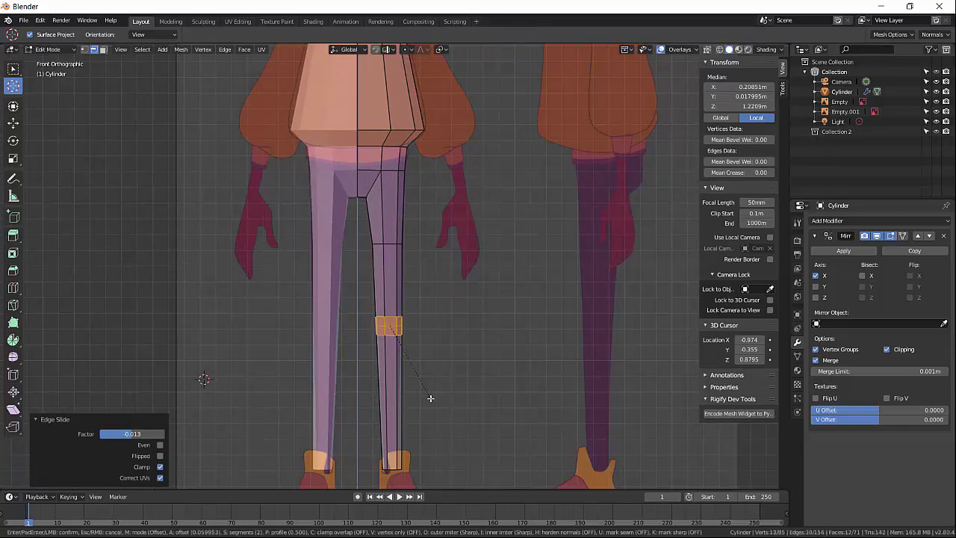
pyautogui.click(431, 398)
pyautogui.moveTo(438, 396); pyautogui.dragTo(347, 387, button='middle')
pyautogui.press('KP_1')
# Step: Bevel the widest loop above the jacket hem by 0.088 m with two segments and scale the resulting band by 1.091
pyautogui.press('Tab')
pyautogui.scroll(-4, 385, 381)
pyautogui.press('KP_1')
pyautogui.scroll(3, 408, 378)
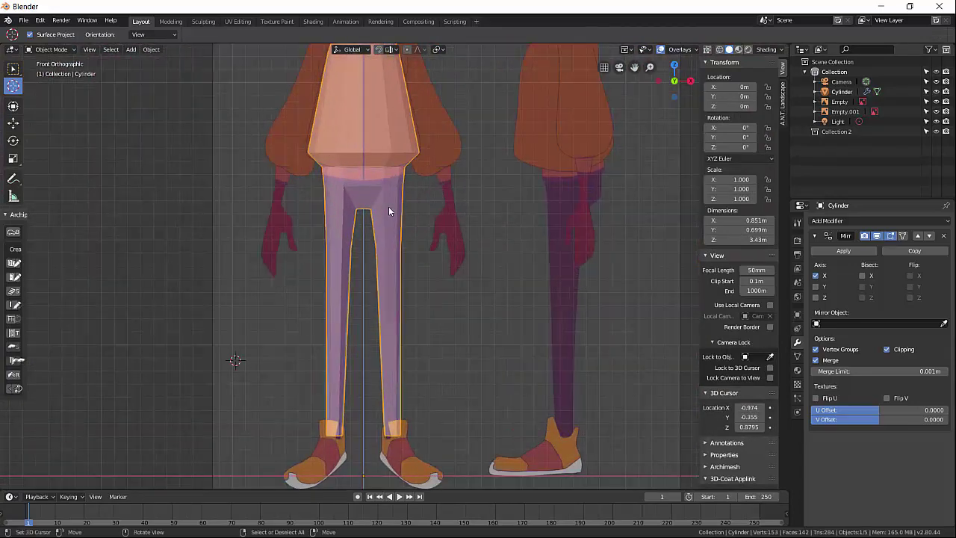
pyautogui.keyDown('shift'); pyautogui.moveTo(388, 206); pyautogui.dragTo(462, 386, button='middle'); pyautogui.keyUp('shift')
pyautogui.press('Tab')
pyautogui.scroll(3, 437, 345)
pyautogui.keyDown('alt'); pyautogui.click(462, 364); pyautogui.keyUp('alt')
pyautogui.press('KP_1')
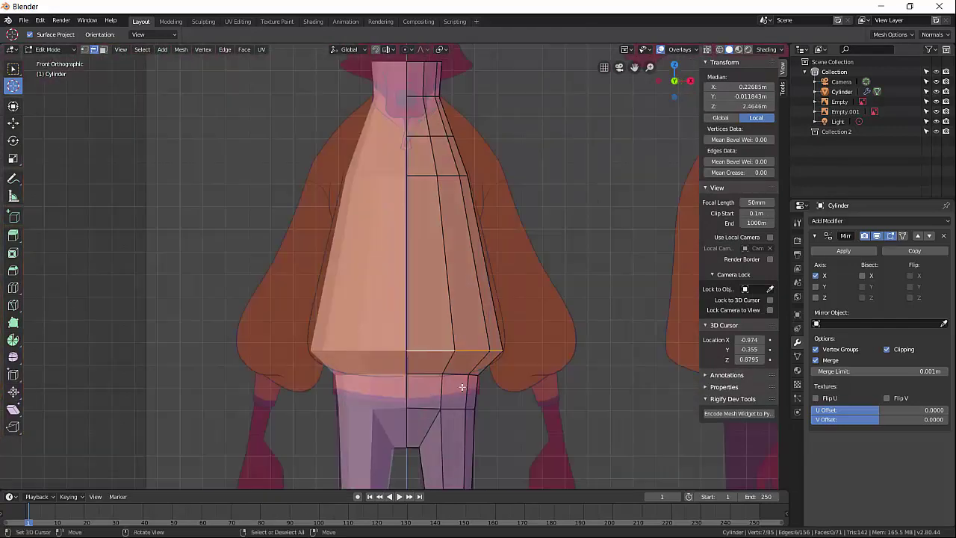
pyautogui.hotkey('ctrl', 'b')
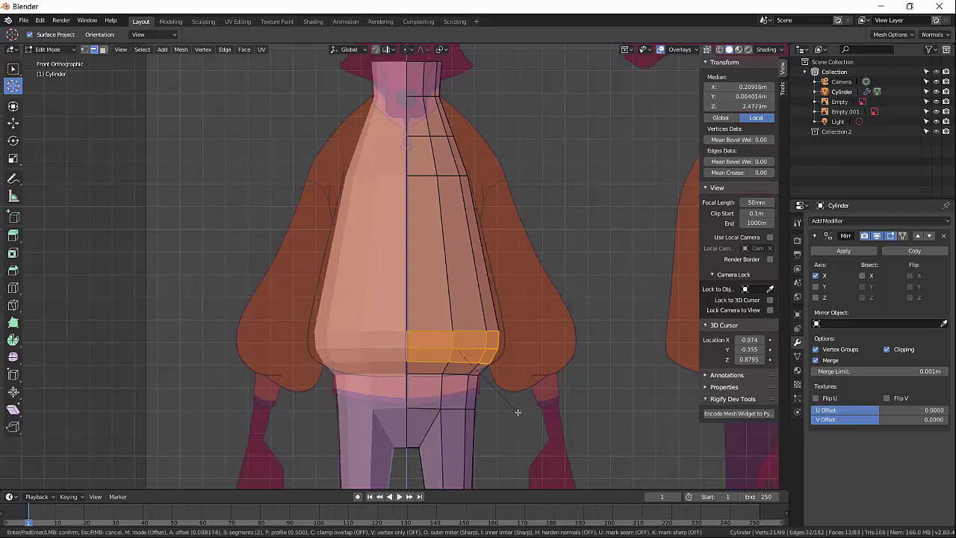
pyautogui.click(517, 411)
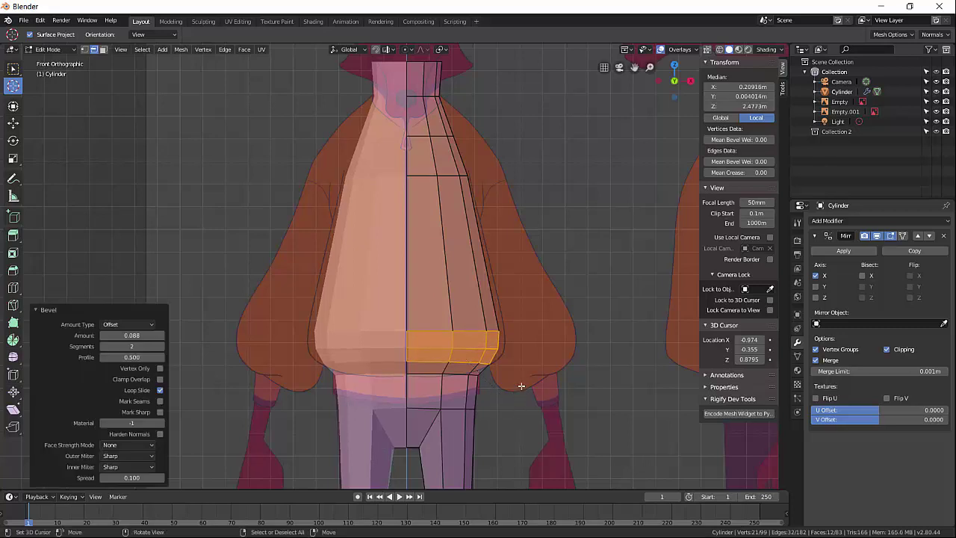
pyautogui.press('s')
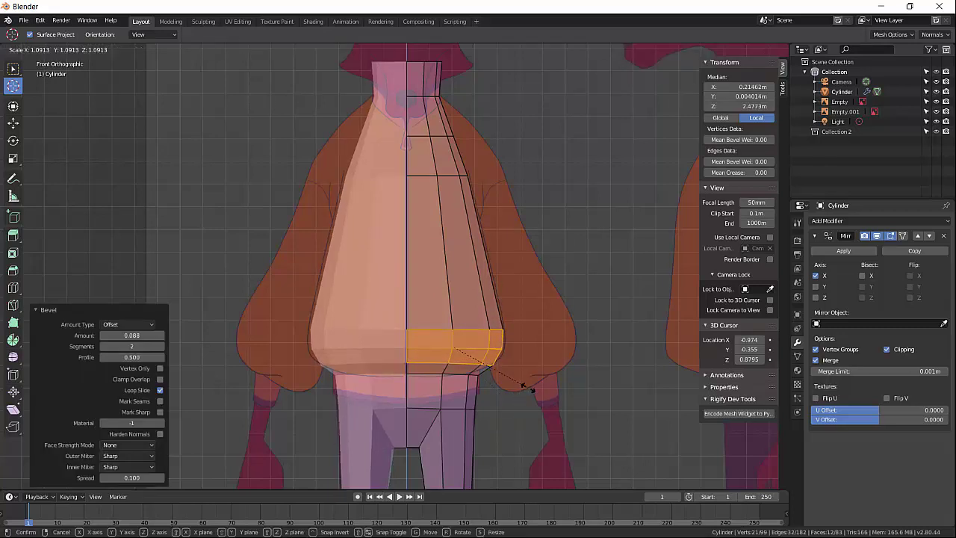
pyautogui.click(523, 387)
pyautogui.moveTo(522, 390); pyautogui.dragTo(408, 404, button='middle')
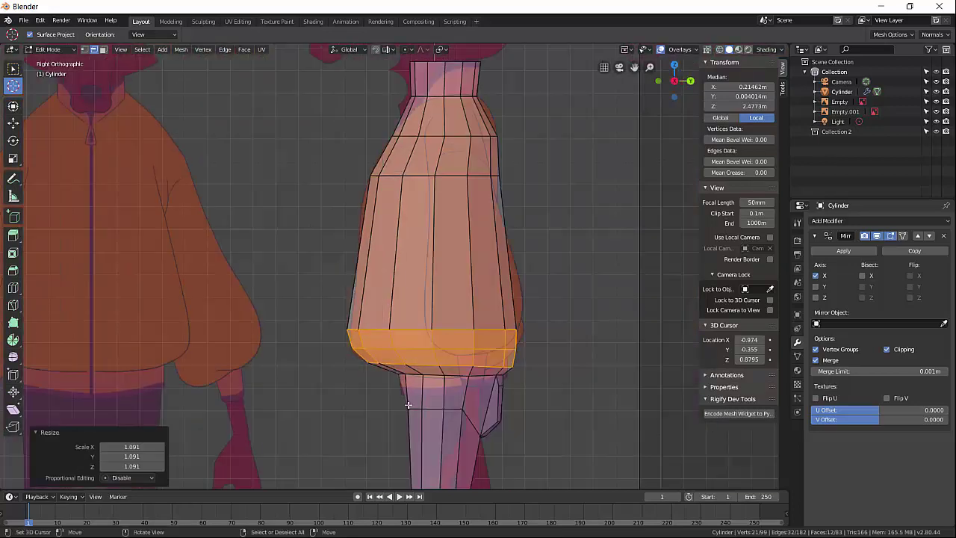
# Step: Move the two rear faces of the hem band beside the centre line about 0.028 m along Y and 0.088 m along Z
pyautogui.scroll(3, 457, 388)
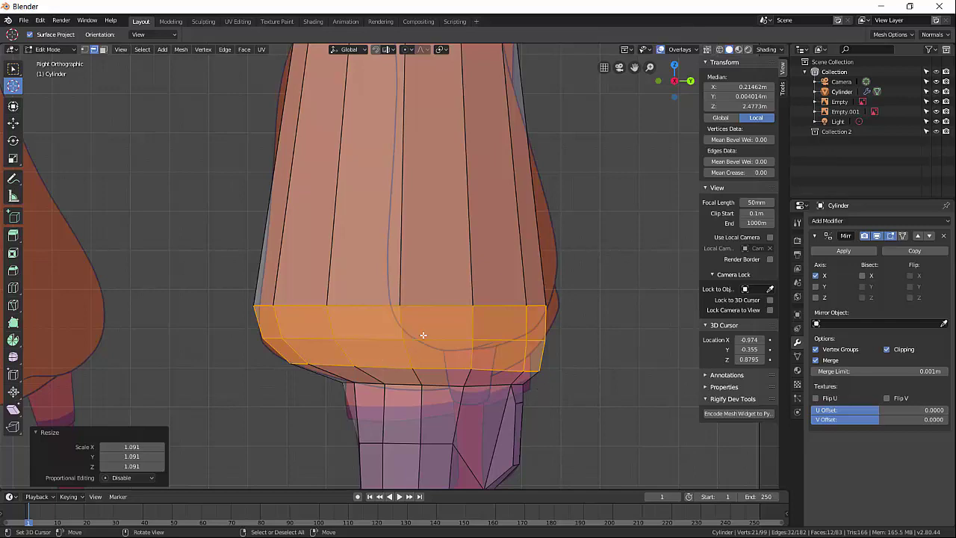
pyautogui.hotkey('alt', 'z')
pyautogui.moveTo(541, 319); pyautogui.dragTo(398, 344, button='middle')
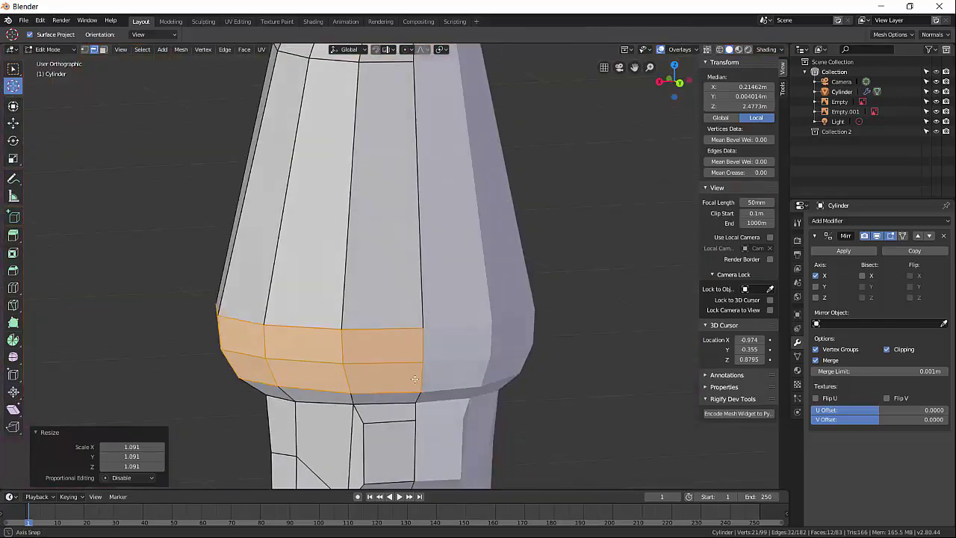
pyautogui.click(398, 343)
pyautogui.press('3')
pyautogui.click(398, 344)
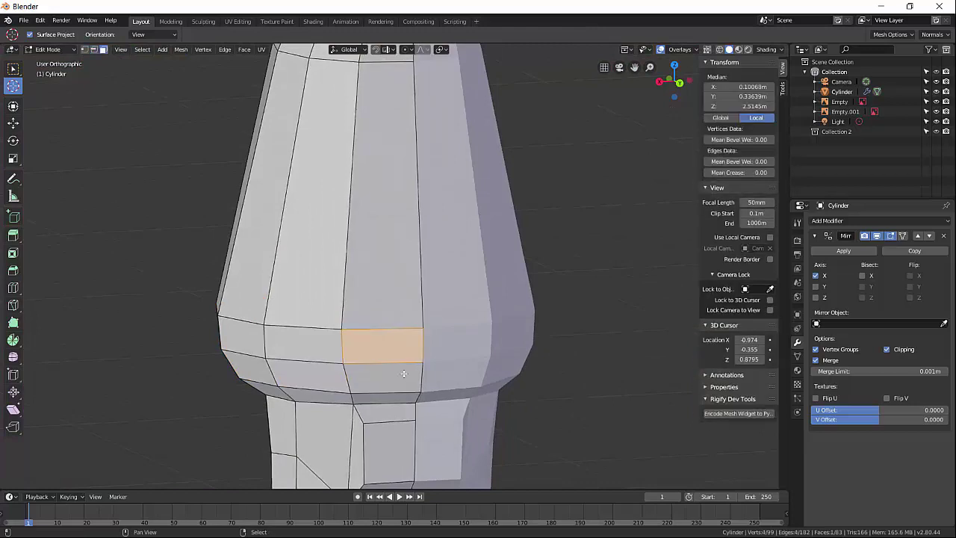
pyautogui.keyDown('shift'); pyautogui.click(401, 374); pyautogui.keyUp('shift')
pyautogui.moveTo(401, 374); pyautogui.dragTo(403, 377, button='middle')
pyautogui.hotkey('alt', 'z')
pyautogui.press('KP_3')
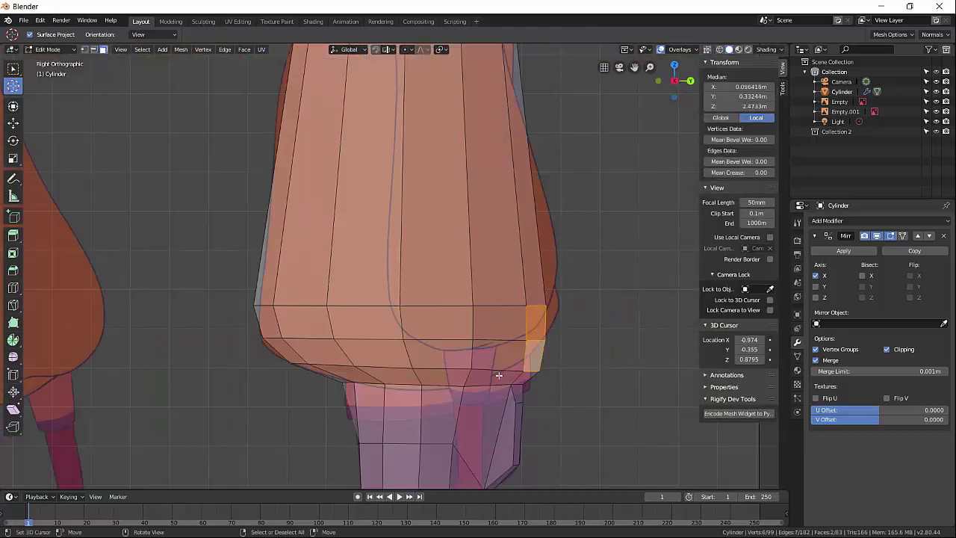
pyautogui.press('g')
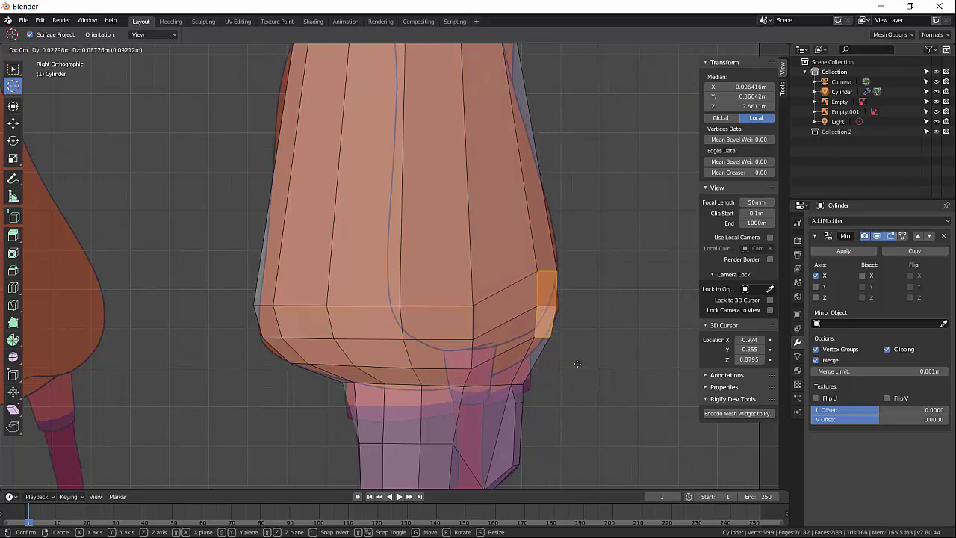
pyautogui.click(577, 364)
# Step: Move two stacked side faces of the hem band about -0.006 m along Y and -0.023 m along Z
pyautogui.click(373, 323)
pyautogui.keyDown('shift'); pyautogui.click(395, 354); pyautogui.keyUp('shift')
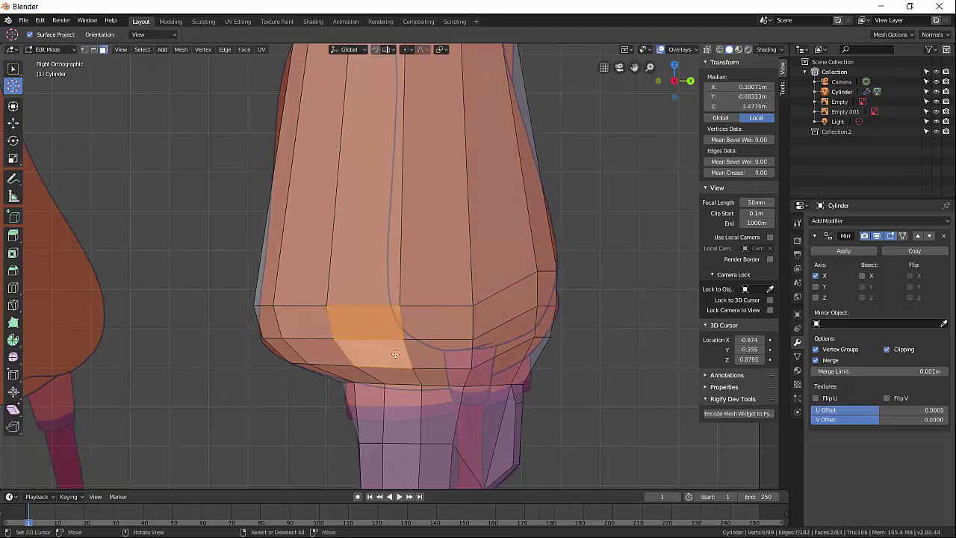
pyautogui.press('g')
pyautogui.click(392, 364)
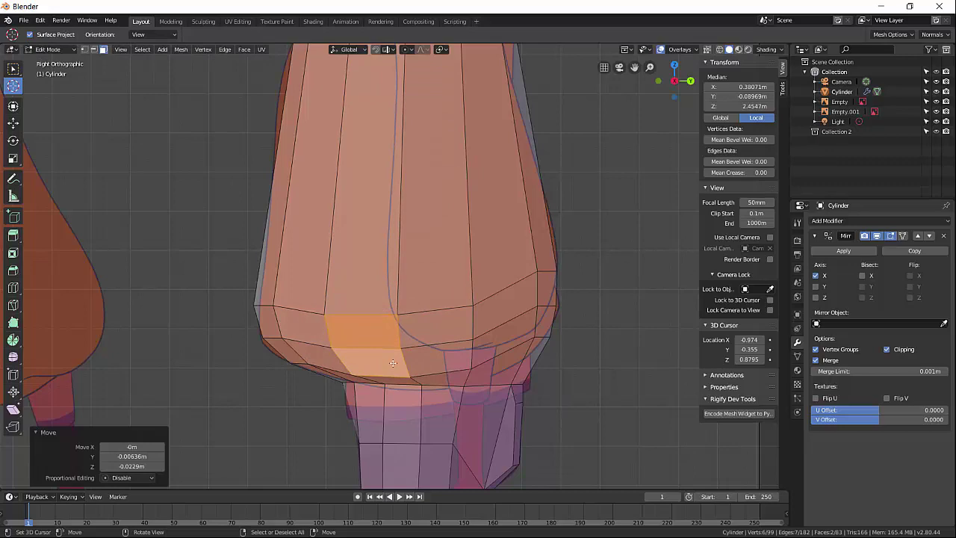
# Step: Rotate the two front faces of the hem band by about 11 degrees and move them about -0.005 m along Y
pyautogui.hotkey('alt', 'a')
pyautogui.click(269, 321)
pyautogui.press('r')
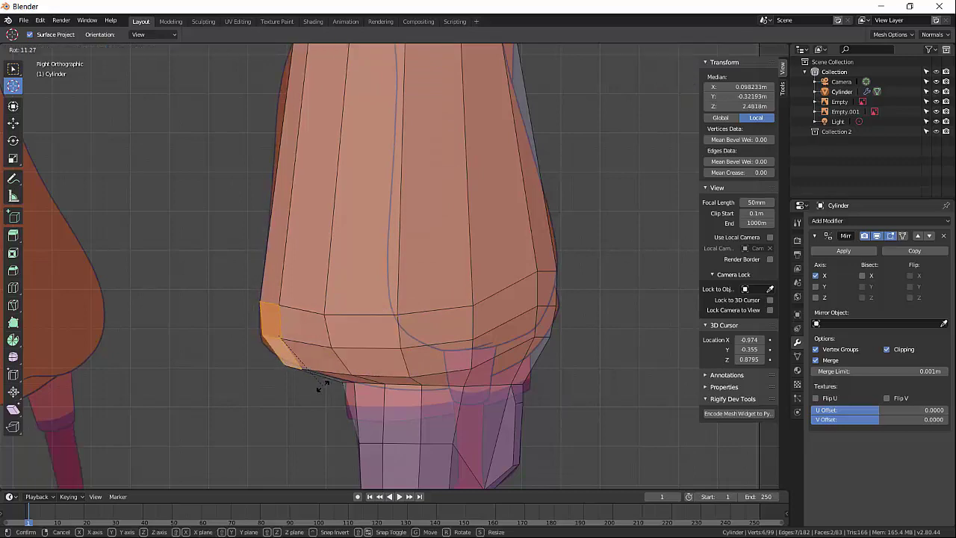
pyautogui.click(322, 383)
pyautogui.press('g')
pyautogui.click(345, 378)
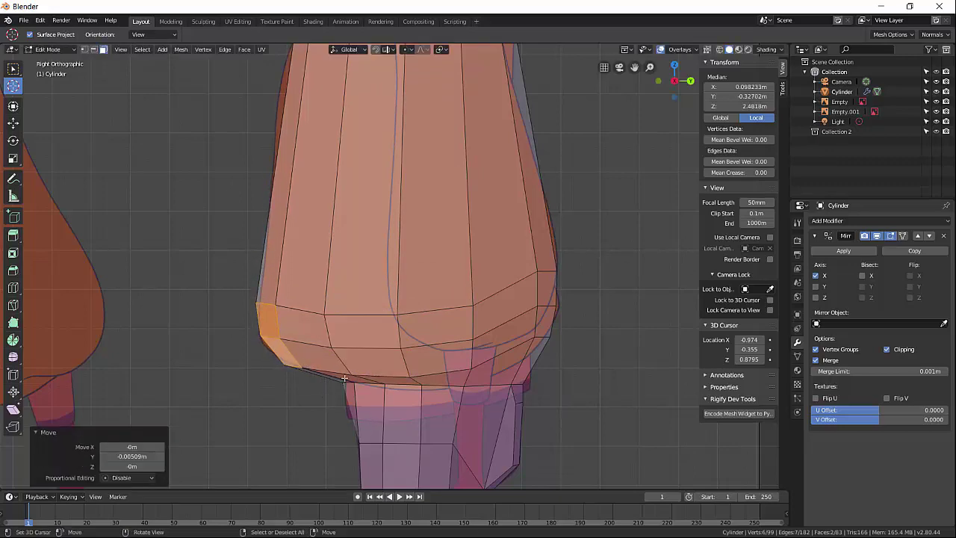
# Step: Examine the torso against the front reference drawing from the hem up to the neck
pyautogui.moveTo(344, 379); pyautogui.dragTo(457, 381, button='middle')
pyautogui.press('Tab')
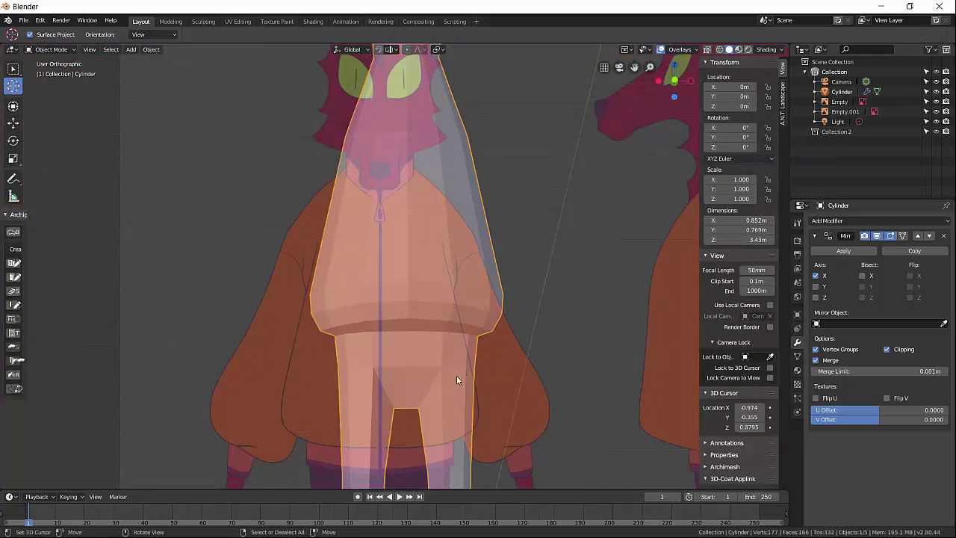
pyautogui.press('KP_1')
pyautogui.scroll(2, 431, 373)
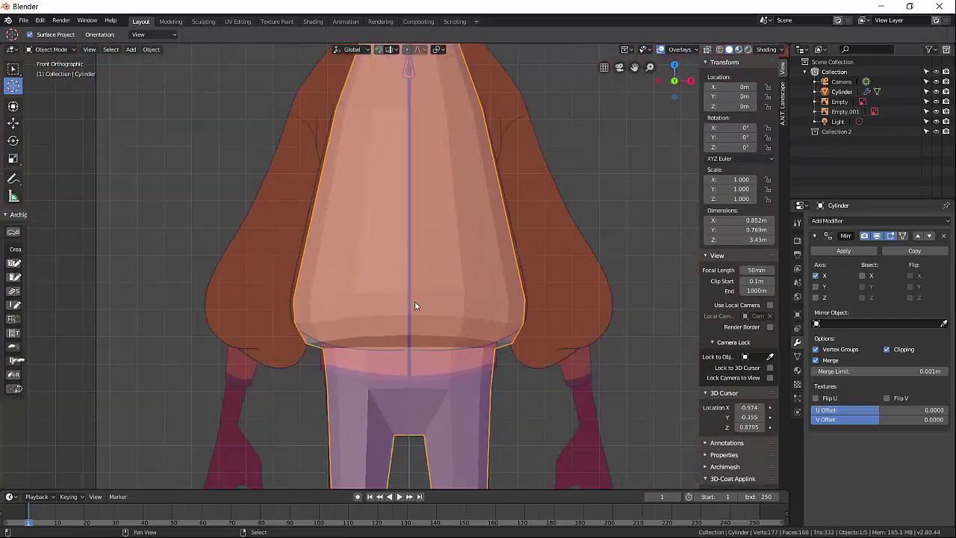
pyautogui.keyDown('shift'); pyautogui.moveTo(416, 306); pyautogui.dragTo(463, 371, button='middle'); pyautogui.keyUp('shift')
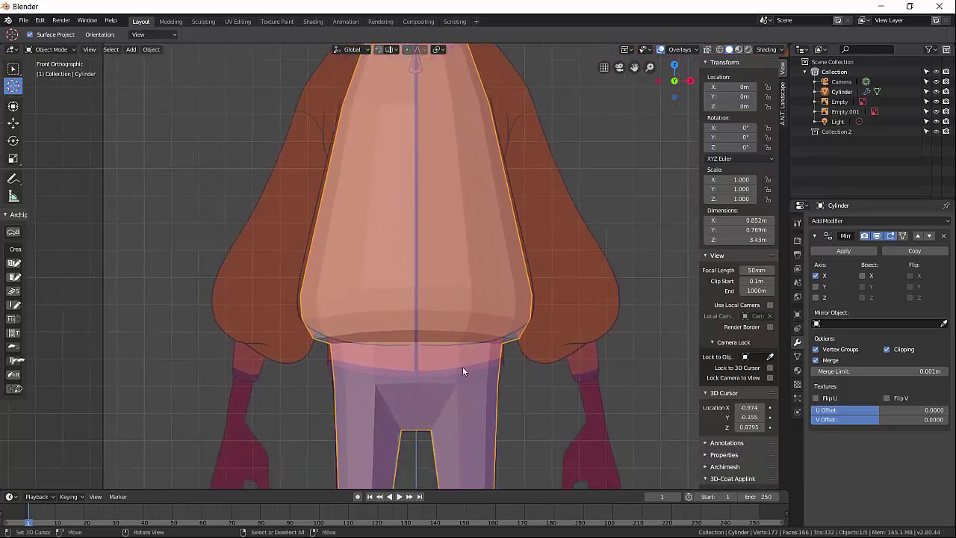
pyautogui.keyDown('shift'); pyautogui.moveTo(443, 294); pyautogui.dragTo(413, 382, button='middle'); pyautogui.keyUp('shift')
pyautogui.press('Tab')
pyautogui.press('KP_1')
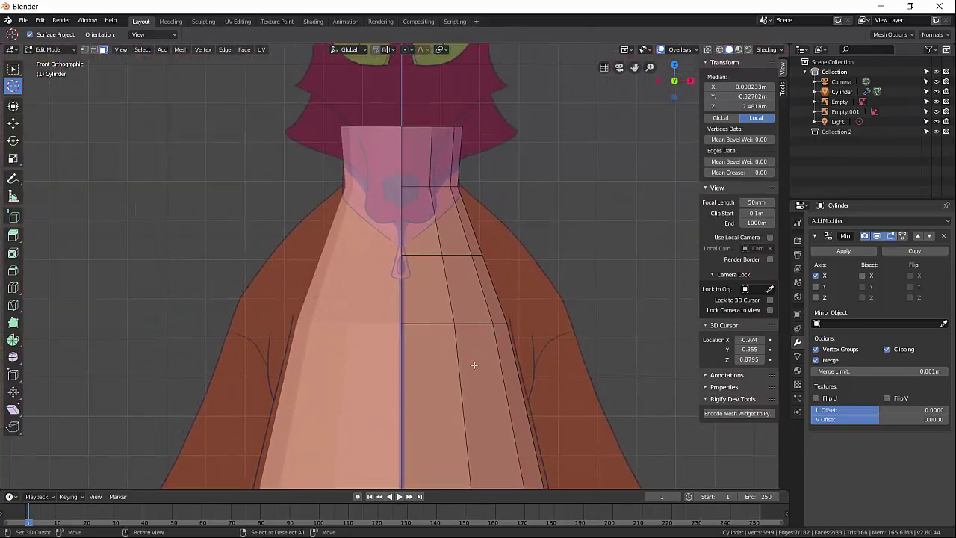
# Step: Reposition the front vertices on the shoulder's side, moving the lower one about 0.006 m in X, 0.030 m in Y and 0.019 m in Z
pyautogui.moveTo(474, 364); pyautogui.dragTo(417, 271, button='middle')
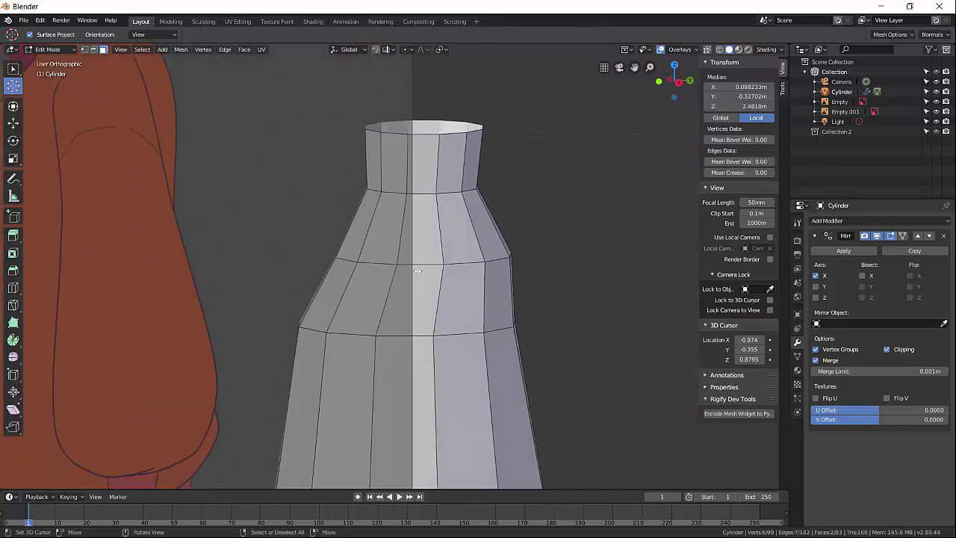
pyautogui.click(423, 245)
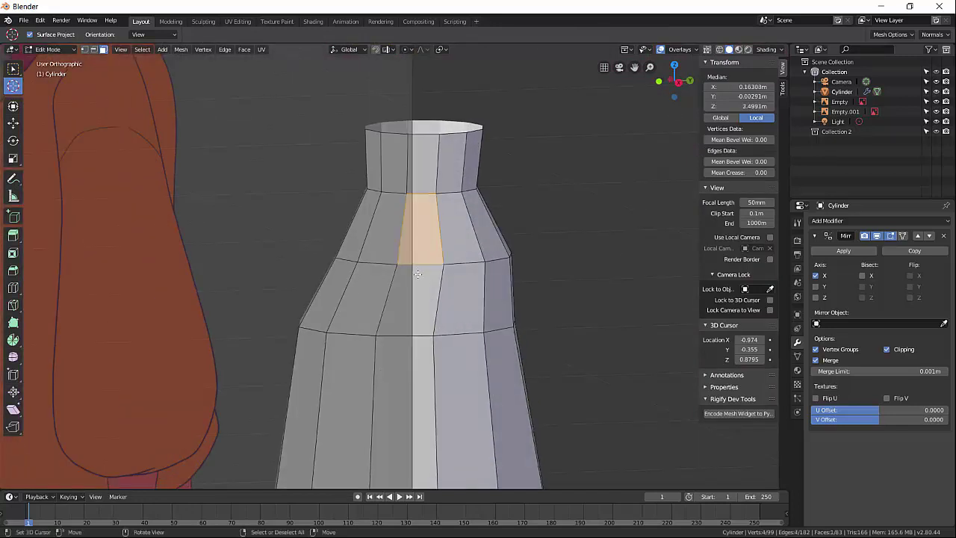
pyautogui.press('1')
pyautogui.click(404, 264)
pyautogui.press('g')
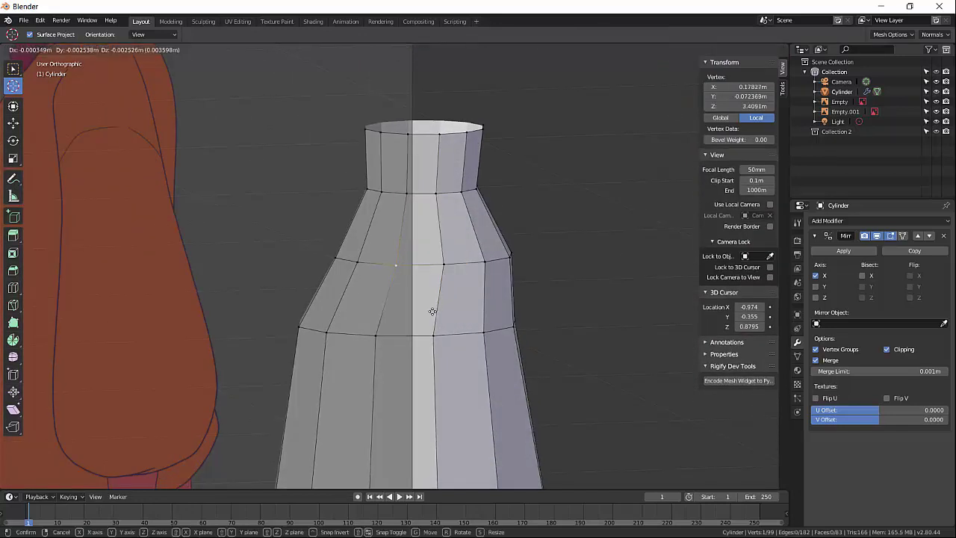
pyautogui.click(390, 326)
pyautogui.press('g')
pyautogui.click(397, 326)
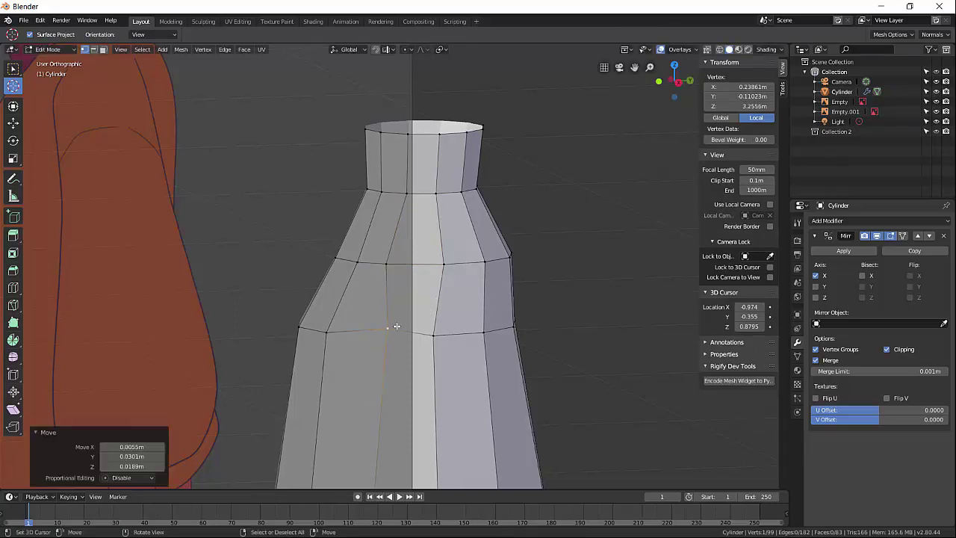
pyautogui.press('g')
pyautogui.press('Escape')
# Step: Raise the lower rear shoulder vertex about 0.044 m along Z and adjust the rear vertex above it
pyautogui.click(483, 333)
pyautogui.press('g')
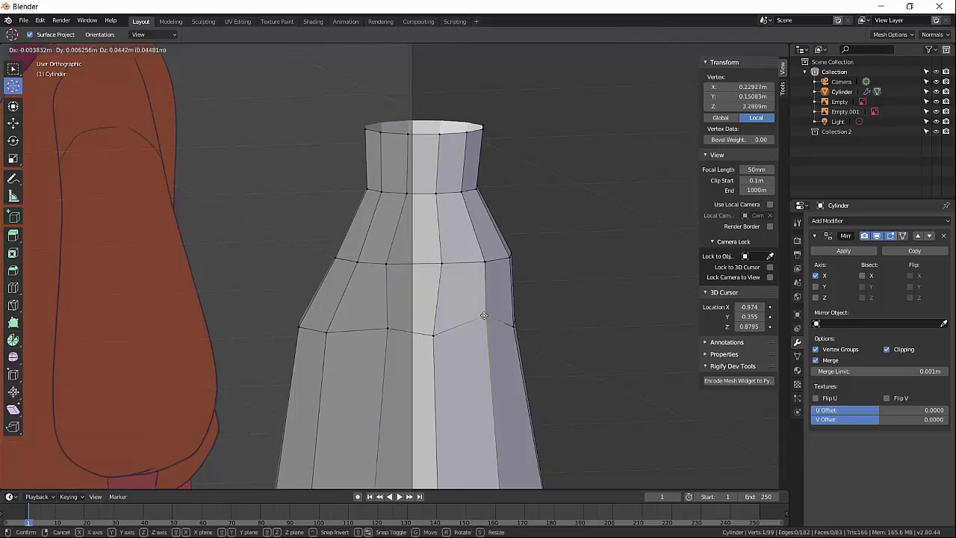
pyautogui.click(484, 315)
pyautogui.rightClick(483, 264)
pyautogui.press('g')
pyautogui.click(481, 262)
# Step: Lower the rear and front side vertices at the neck base, moving the front one about -0.035 m along Z
pyautogui.rightClick(458, 198)
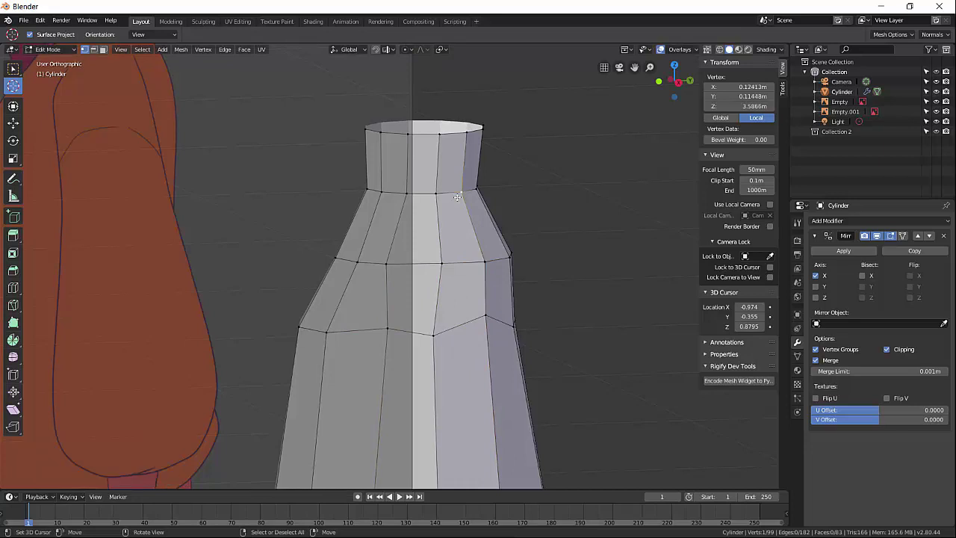
pyautogui.press('g')
pyautogui.click(461, 203)
pyautogui.rightClick(407, 194)
pyautogui.press('g')
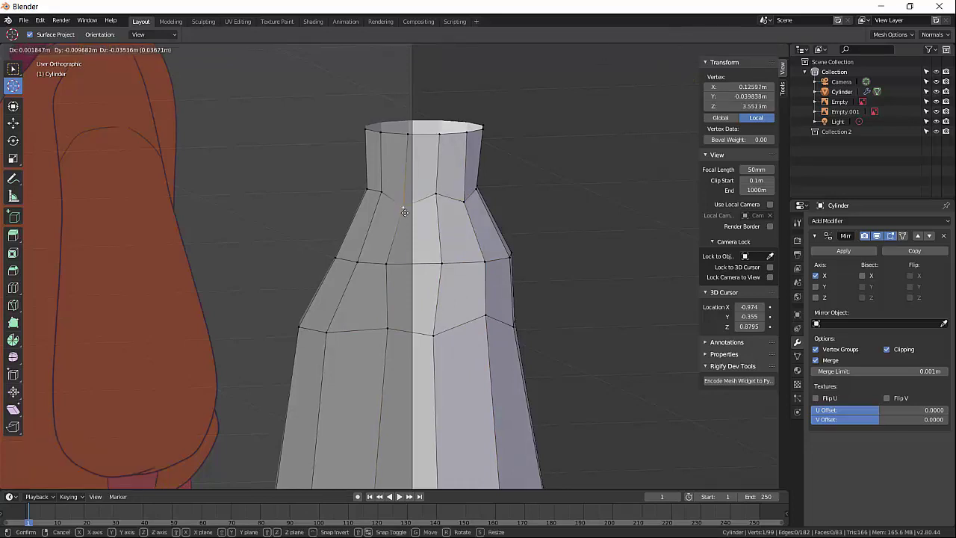
pyautogui.click(404, 212)
# Step: Move the middle vertex on the shoulder's side about -0.003 m in X, -0.013 m in Y and -0.005 m in Z
pyautogui.rightClick(439, 263)
pyautogui.press('g')
pyautogui.click(438, 266)
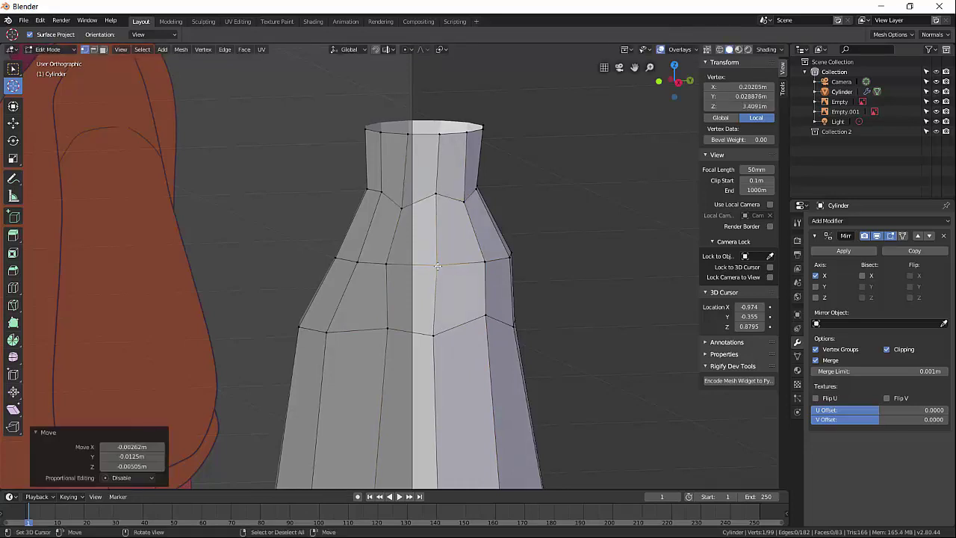
# Step: Select the four faces on the shoulder's side and extrude them outward 0.07 m along their normal
pyautogui.hotkey('alt', 'a')
pyautogui.rightClick(451, 245)
pyautogui.keyDown('shift'); pyautogui.rightClick(414, 291); pyautogui.keyUp('shift')
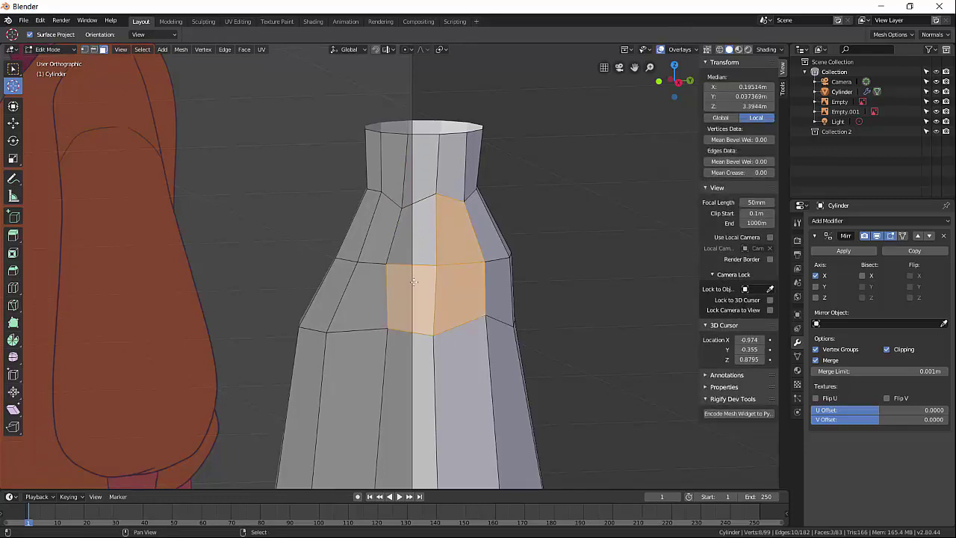
pyautogui.keyDown('shift'); pyautogui.rightClick(428, 244); pyautogui.keyUp('shift')
pyautogui.press('KP_1')
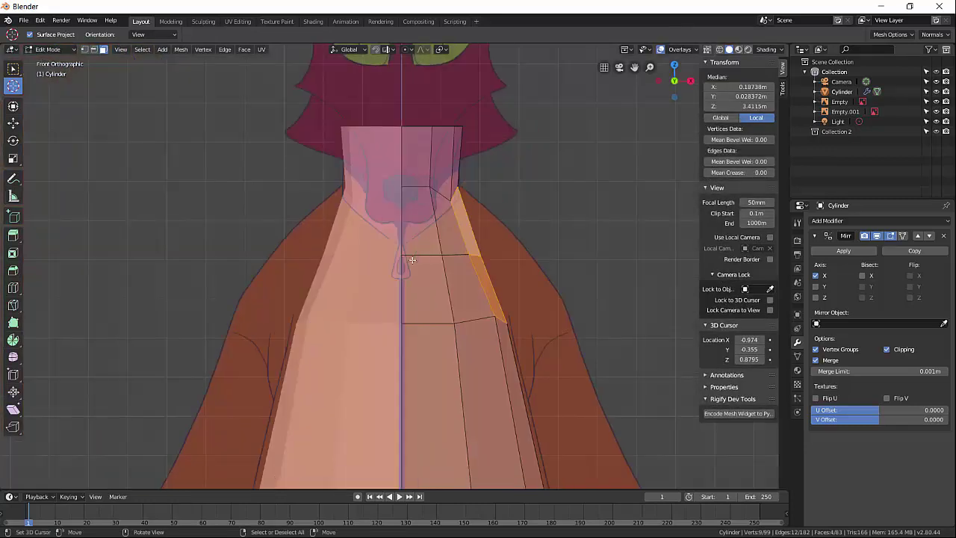
pyautogui.press('e')
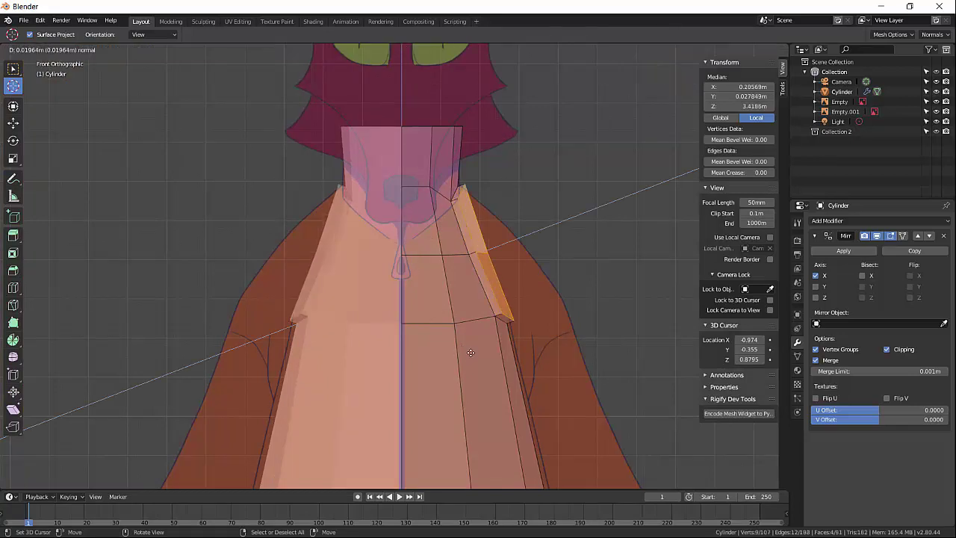
pyautogui.click(488, 347)
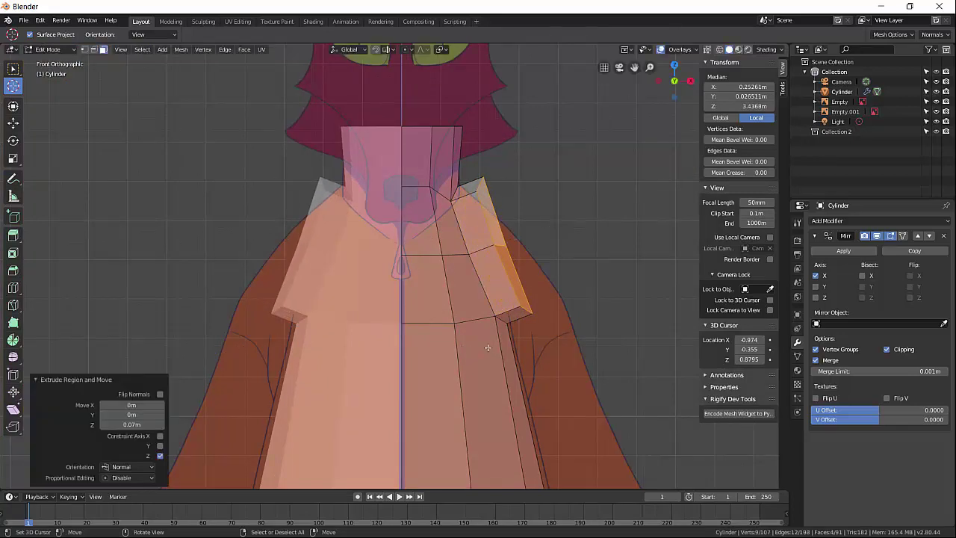
# Step: Smooth the vertices of the extruded shoulder faces twice with 0.500 smoothing
pyautogui.rightClick(488, 346)
pyautogui.click(488, 346)
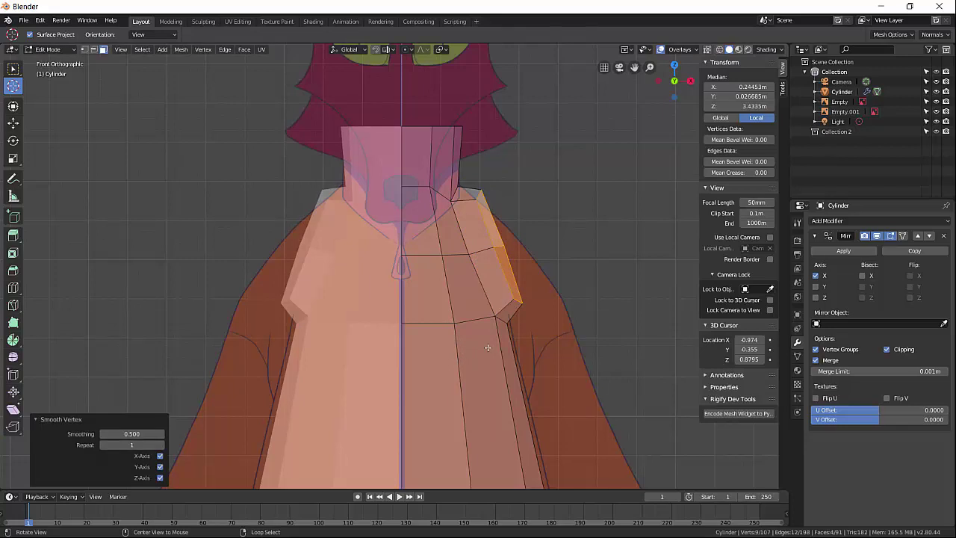
pyautogui.hotkey('shift', 'r')
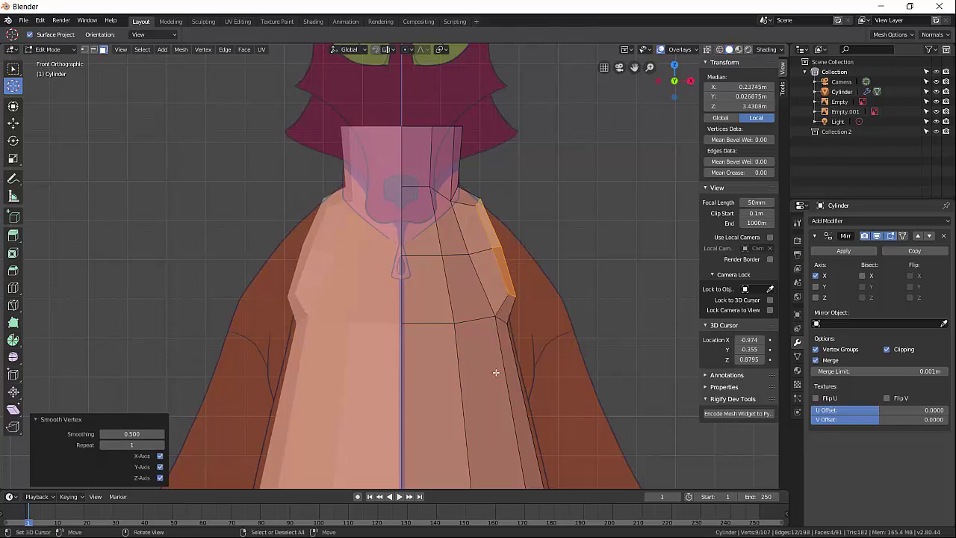
# Step: Rotate the extruded shoulder faces about -10.4° in front view and move them about 0.032 m in X and 0.009 m in Z
pyautogui.press('r')
pyautogui.click(518, 369)
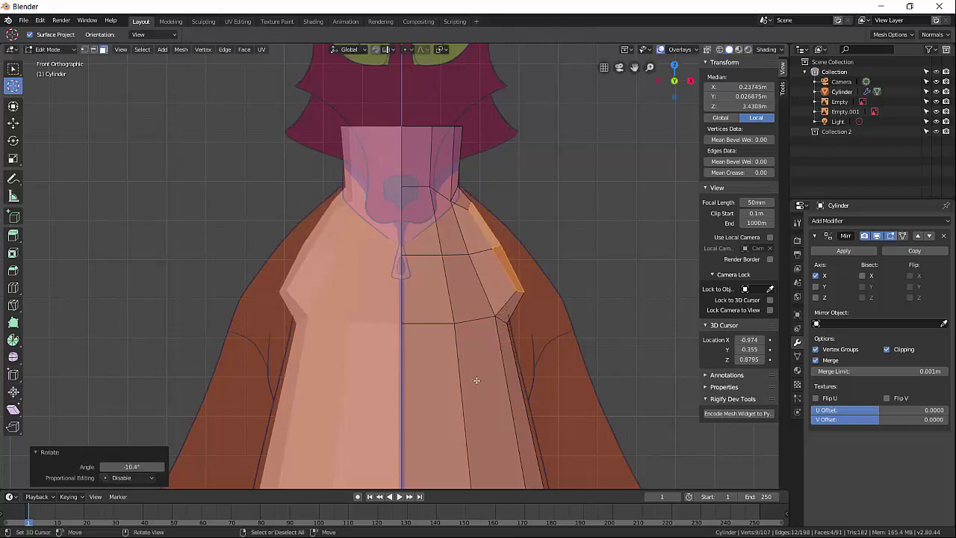
pyautogui.press('g')
pyautogui.click(489, 377)
# Step: Rotate the shoulder faces about -6.3° further and move them about 0.015 m in X and 0.008 m in Z to follow the drawn outline
pyautogui.press('r')
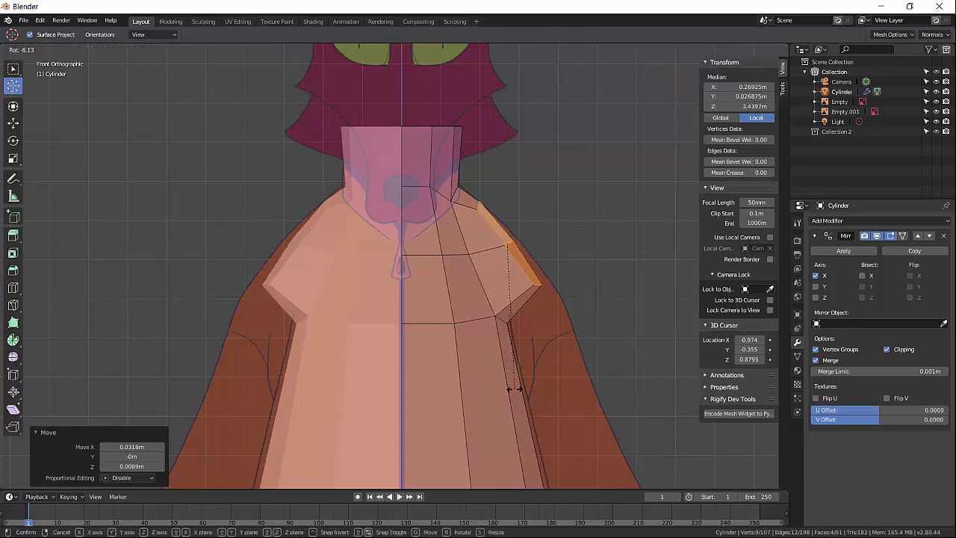
pyautogui.click(505, 396)
pyautogui.press('r')
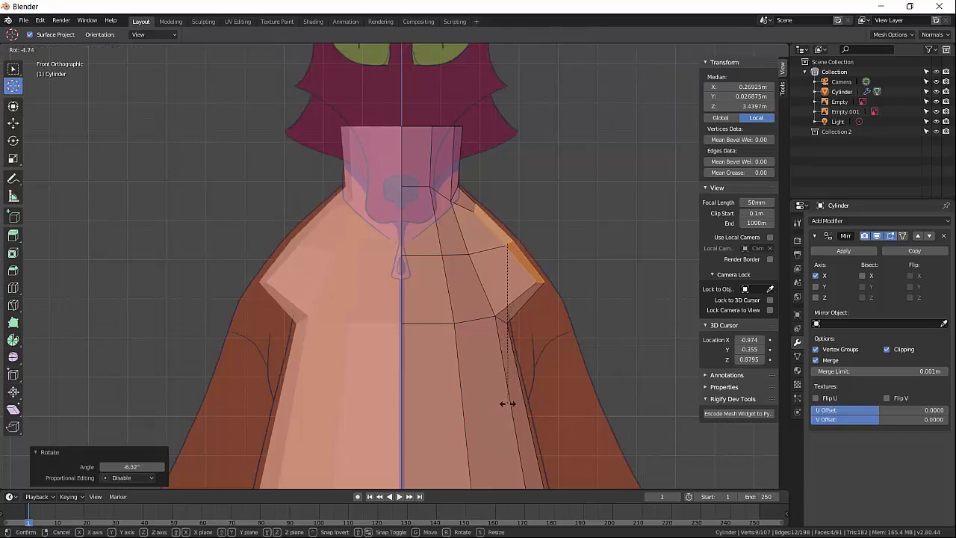
pyautogui.press('g')
pyautogui.click(481, 416)
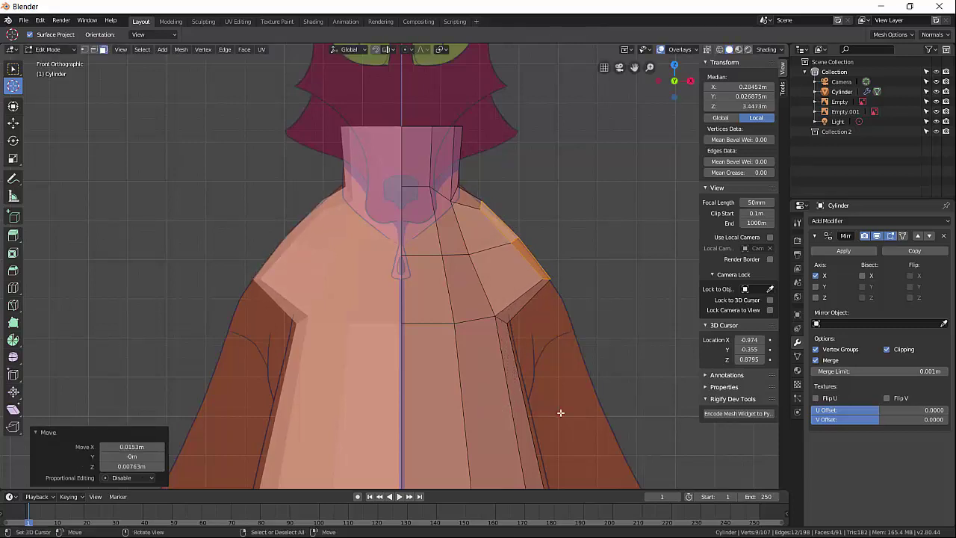
# Step: Select the two faces on the shoulder's underside and extrude them about 0.701 m downward to form the sleeve
pyautogui.moveTo(481, 415); pyautogui.dragTo(451, 234, button='middle')
pyautogui.click(426, 248)
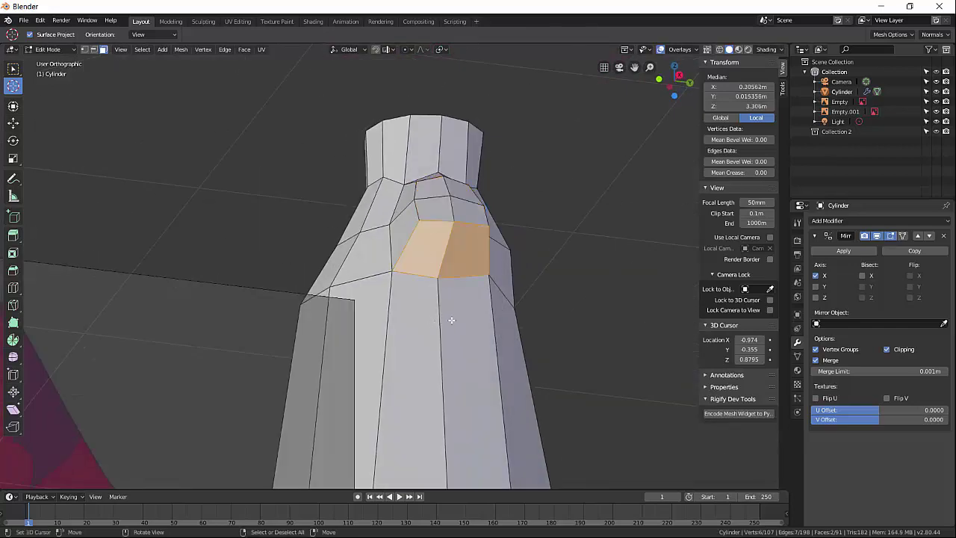
pyautogui.press('KP_1')
pyautogui.scroll(-4, 493, 369)
pyautogui.keyDown('ctrl'); pyautogui.moveTo(493, 369); pyautogui.dragTo(468, 248, button='middle'); pyautogui.keyUp('ctrl')
pyautogui.press('e')
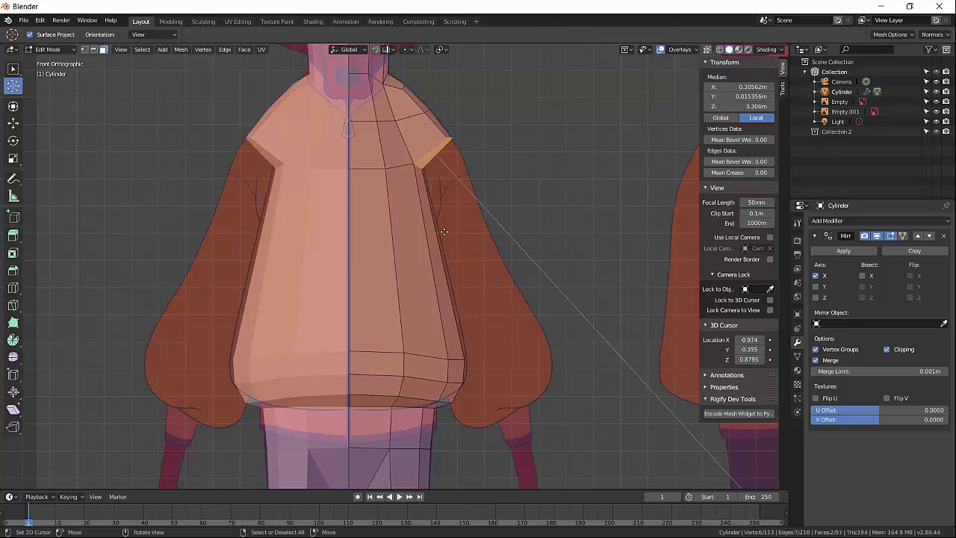
pyautogui.click(580, 346)
# Step: Move the sleeve's end inward and down over the drawn arm and rotate it about 27.2°
pyautogui.press('g')
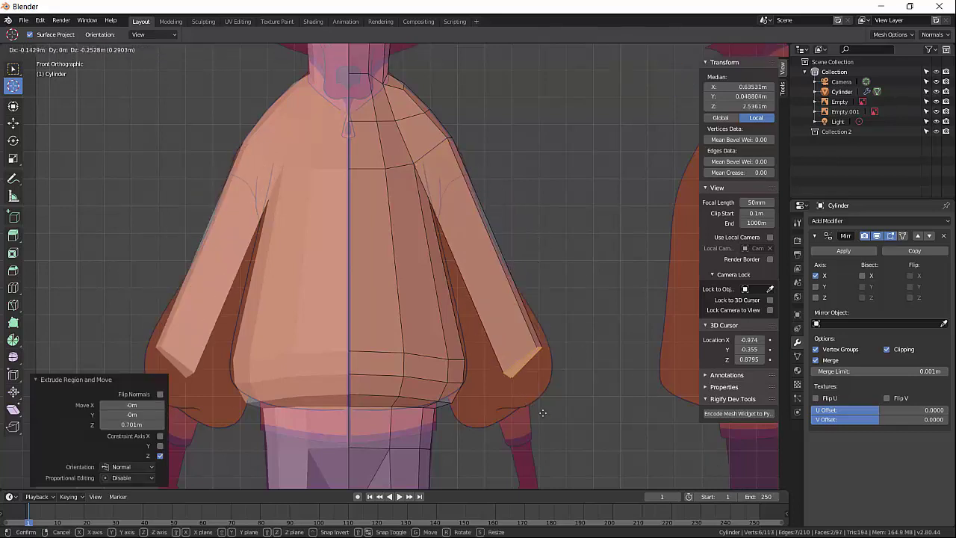
pyautogui.click(551, 351)
pyautogui.press('r')
pyautogui.click(577, 371)
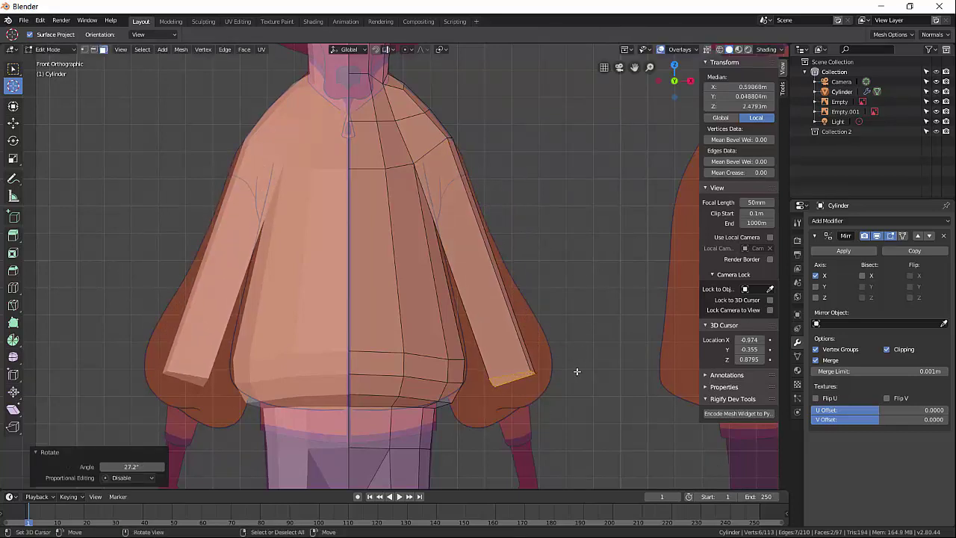
# Step: Scale up the sleeve's end faces by about 1.872 to widen the sleeve toward the drawn cuff
pyautogui.scroll(-3, 522, 377)
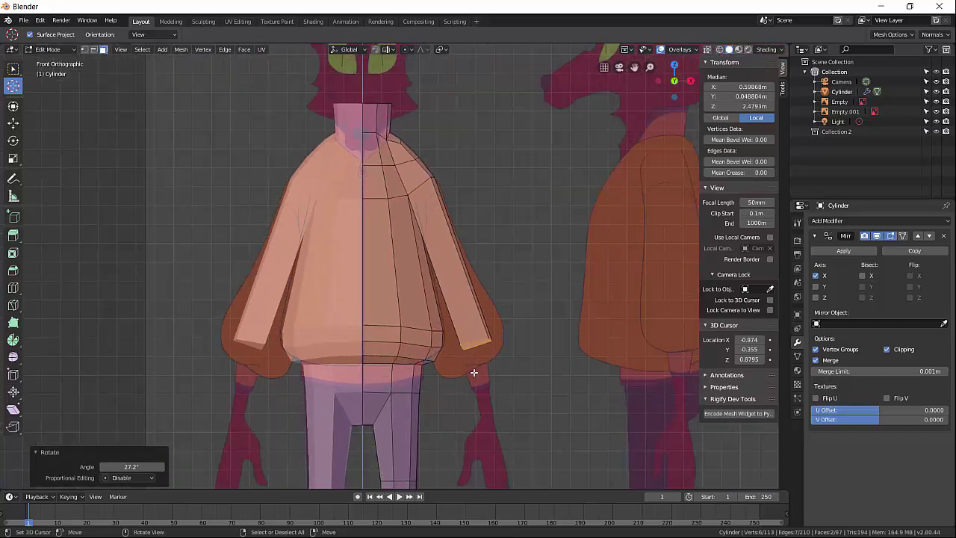
pyautogui.scroll(3, 456, 366)
pyautogui.keyDown('shift'); pyautogui.moveTo(500, 373); pyautogui.dragTo(443, 339, button='middle'); pyautogui.keyUp('shift')
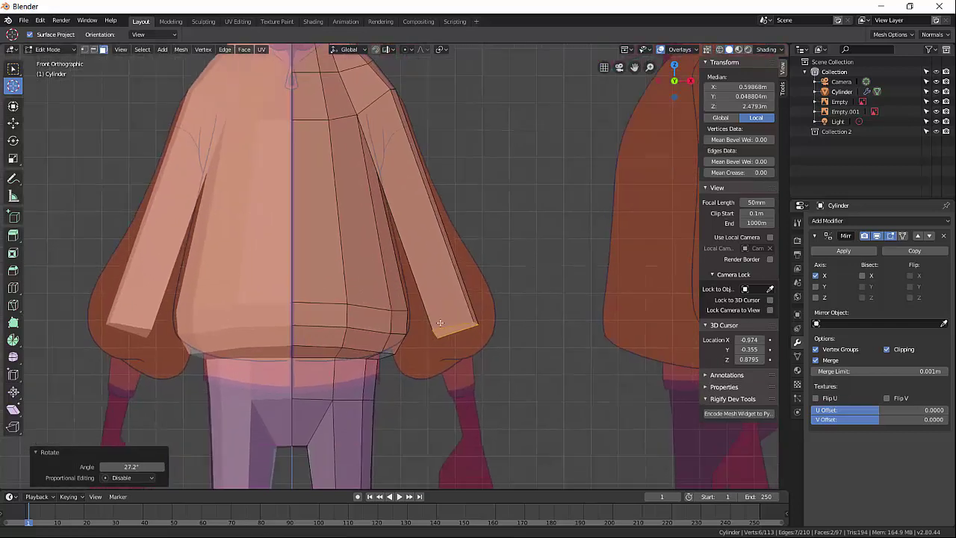
pyautogui.press('s')
pyautogui.click(483, 382)
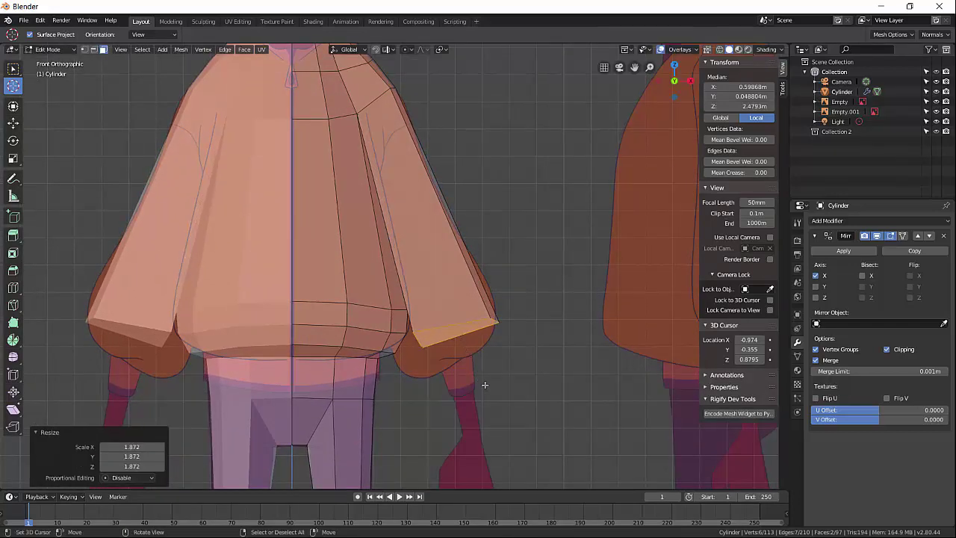
# Step: Round the sleeve's end with LoopTools Circle and rotate it about -18.3° in front view
pyautogui.rightClick(485, 385)
pyautogui.moveTo(465, 317)
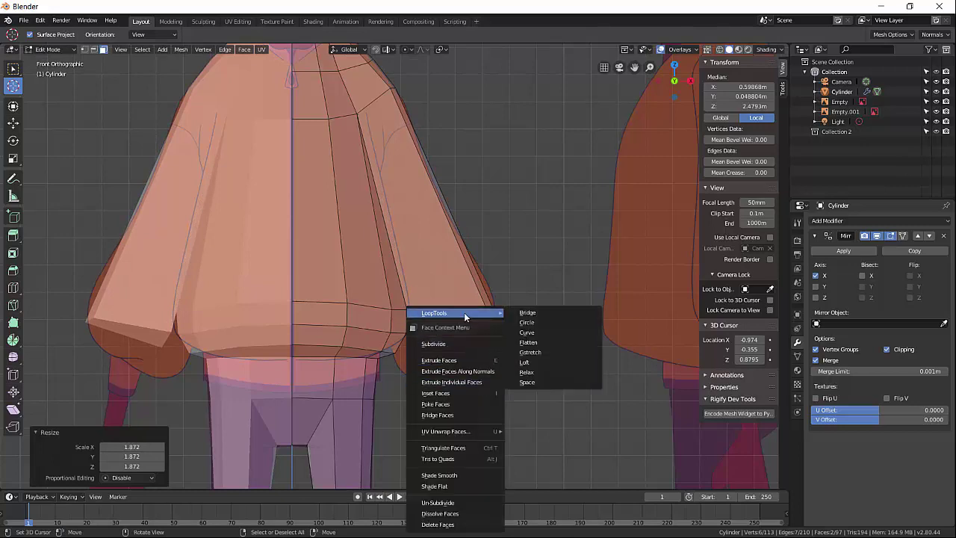
pyautogui.click(528, 322)
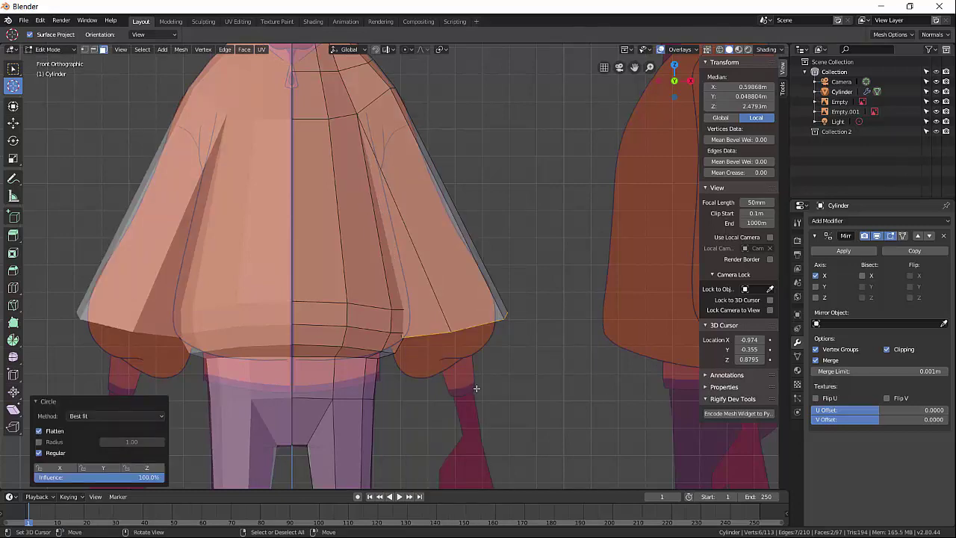
pyautogui.scroll(-5, 473, 382)
pyautogui.scroll(5, 472, 381)
pyautogui.press('r')
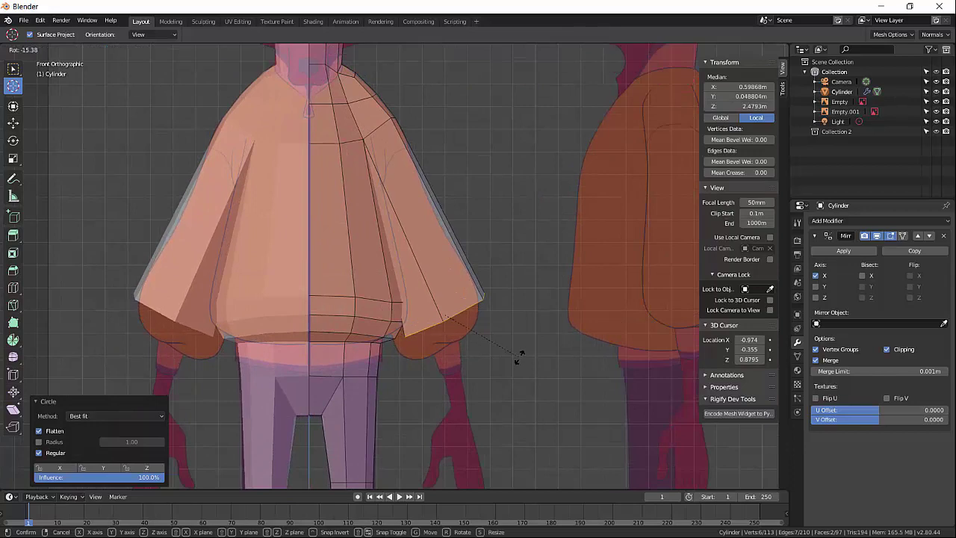
pyautogui.click(508, 367)
# Step: Select all the faces of the extruded shoulder cap and move them about 0.061 m along Y in side view
pyautogui.moveTo(508, 366); pyautogui.dragTo(336, 401, button='middle')
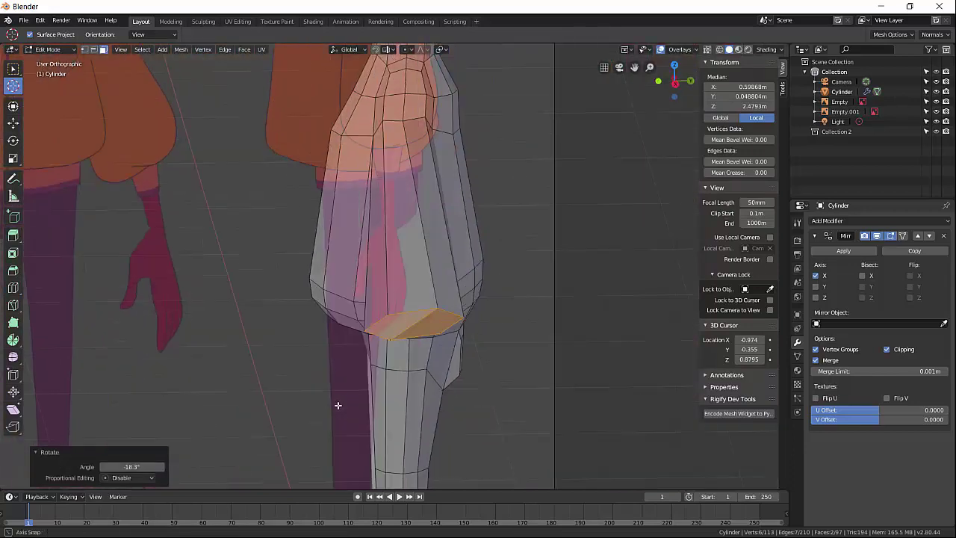
pyautogui.press('KP_3')
pyautogui.scroll(2, 366, 402)
pyautogui.scroll(-4, 376, 404)
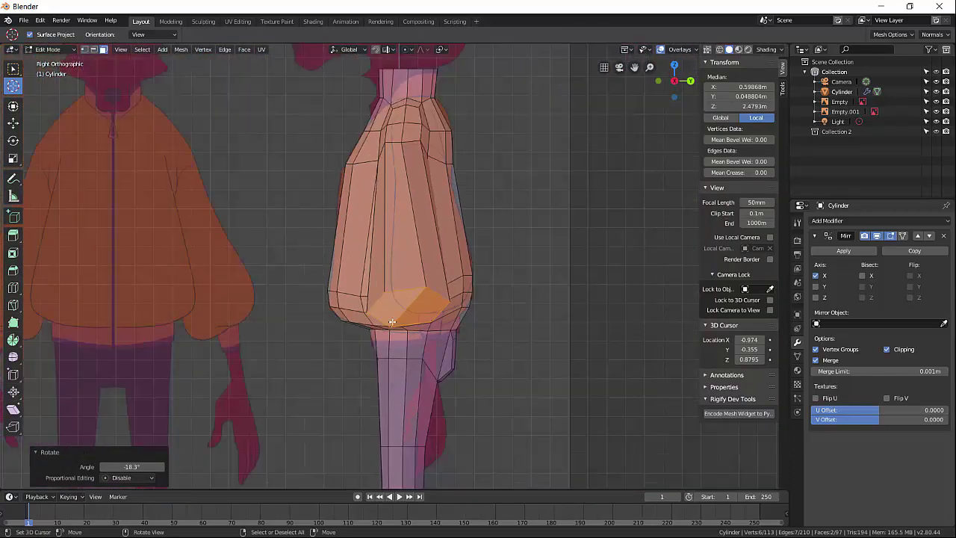
pyautogui.keyDown('shift'); pyautogui.moveTo(358, 284); pyautogui.dragTo(399, 359, button='middle'); pyautogui.keyUp('shift')
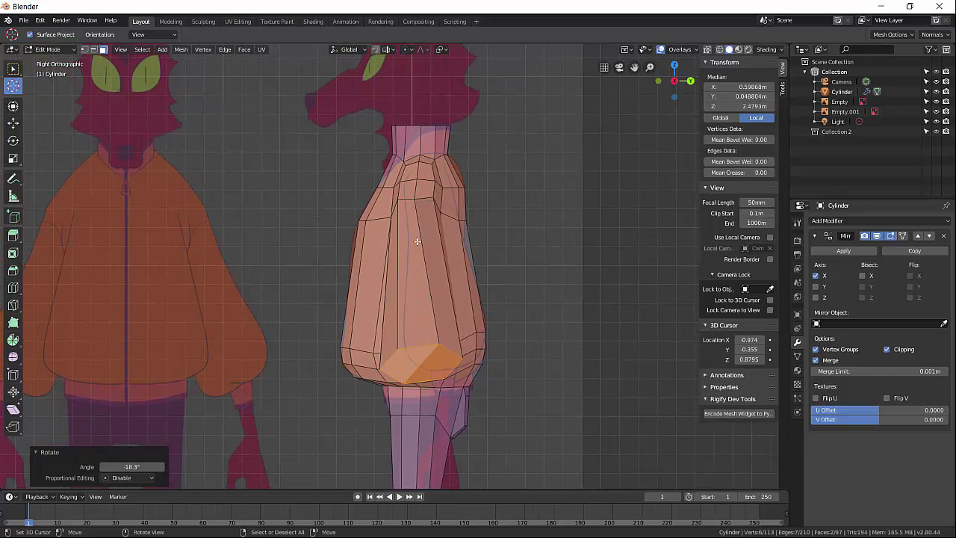
pyautogui.moveTo(417, 242); pyautogui.dragTo(479, 222, button='middle')
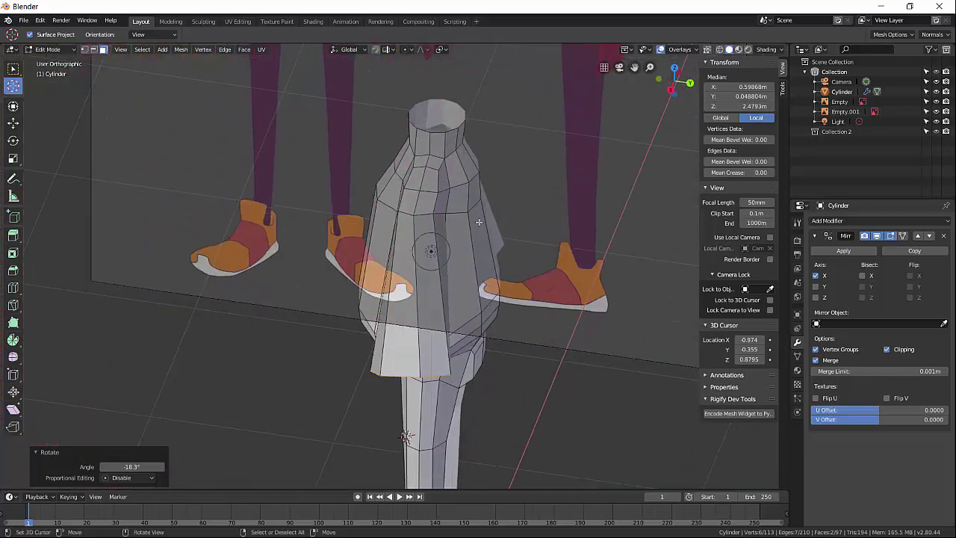
pyautogui.click(444, 195)
pyautogui.keyDown('shift'); pyautogui.click(426, 161); pyautogui.keyUp('shift')
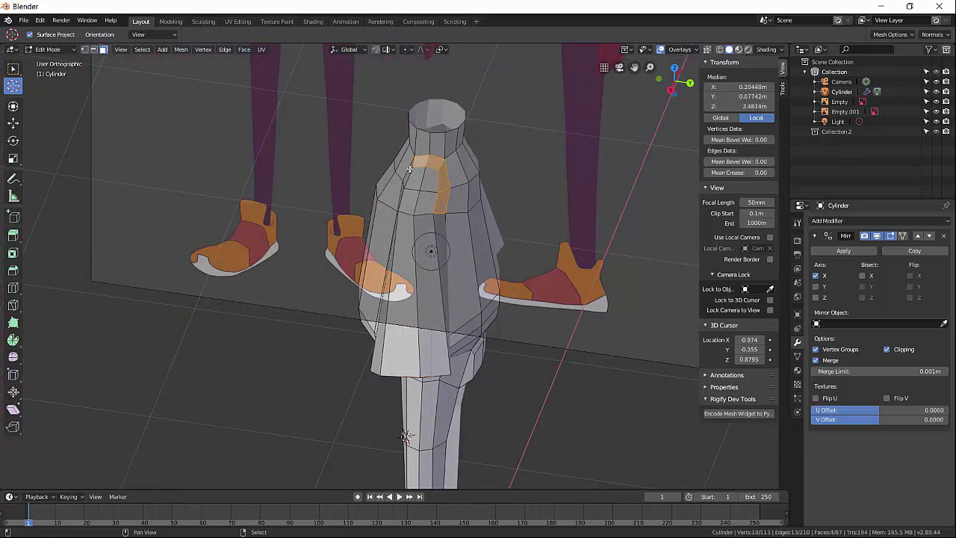
pyautogui.keyDown('shift'); pyautogui.click(419, 187); pyautogui.keyUp('shift')
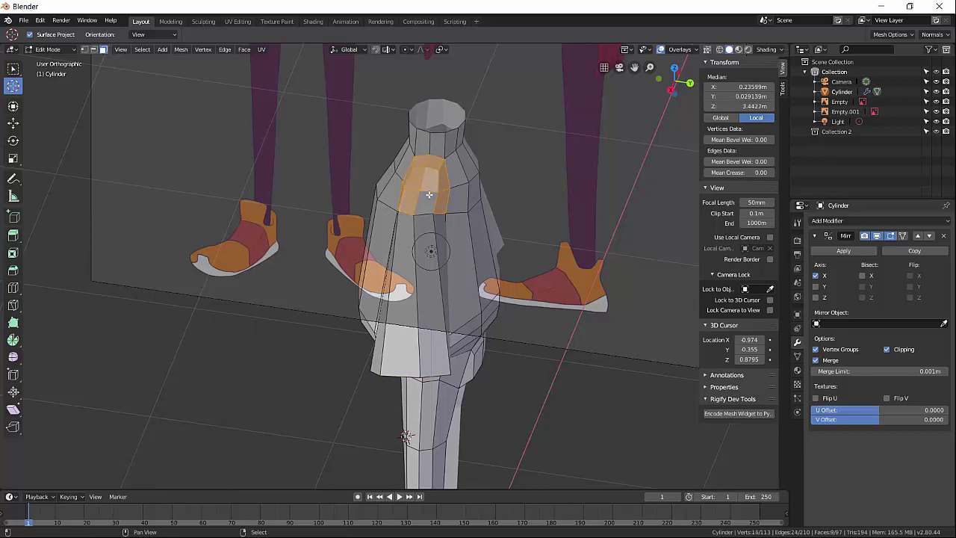
pyautogui.keyDown('shift'); pyautogui.click(430, 194); pyautogui.keyUp('shift')
pyautogui.press('KP_3')
pyautogui.press('g')
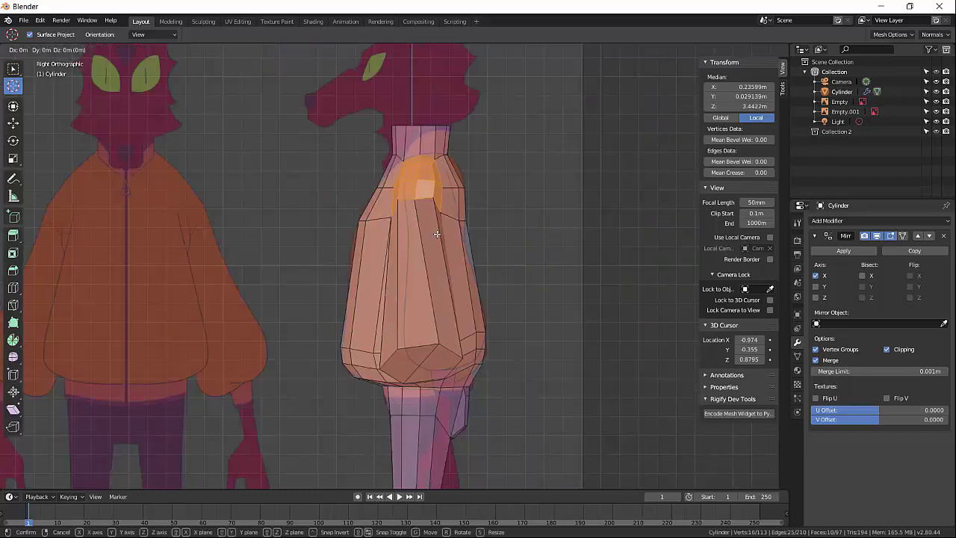
pyautogui.press('y')
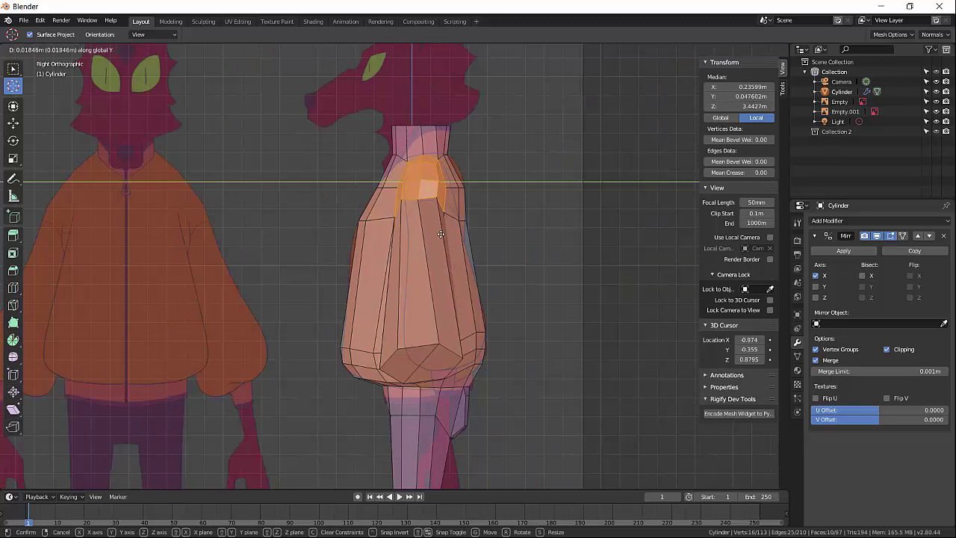
pyautogui.click(448, 234)
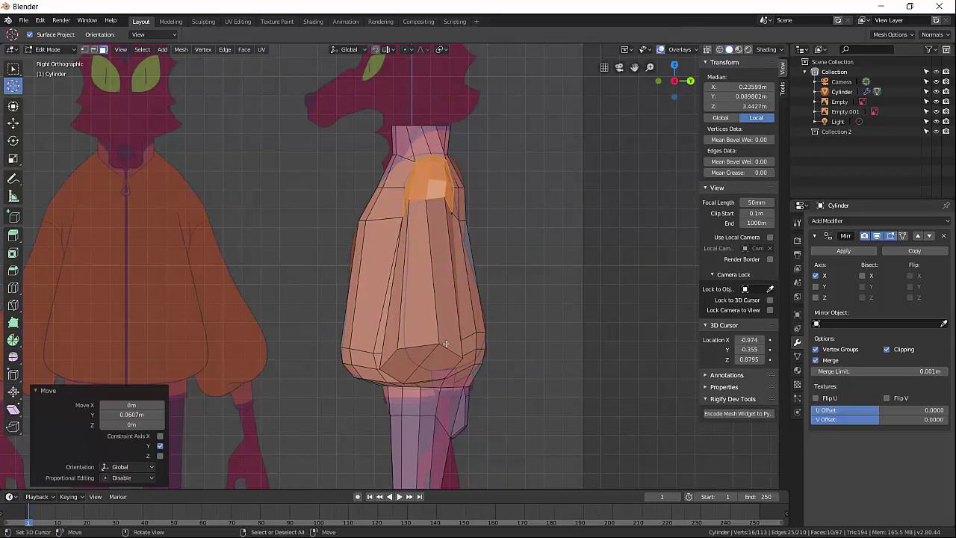
# Step: Select the sleeve's end faces and move them about 0.098 m along Y
pyautogui.click(410, 359)
pyautogui.press('g')
pyautogui.press('y')
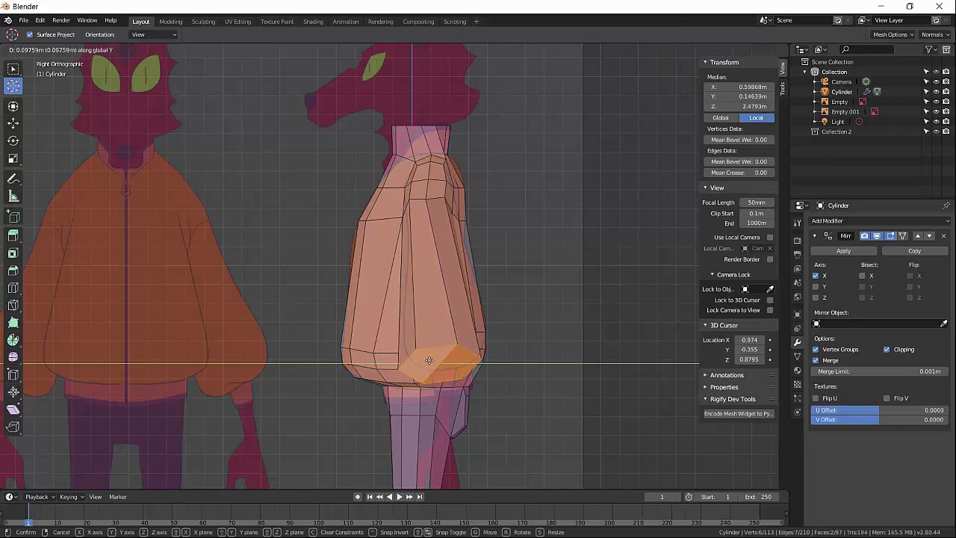
pyautogui.click(430, 359)
# Step: Select the edge at the sleeve's upper rear and move it about 0.048 m in Y and 0.003 m in Z in side view
pyautogui.moveTo(455, 286); pyautogui.dragTo(444, 210, button='middle')
pyautogui.rightClick(449, 202)
pyautogui.press('2')
pyautogui.rightClick(451, 203)
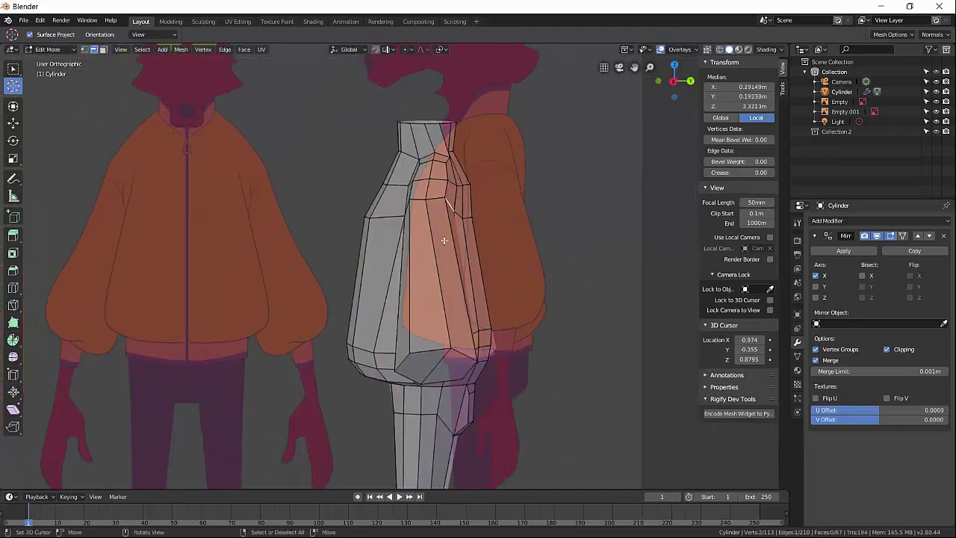
pyautogui.press('KP_3')
pyautogui.press('g')
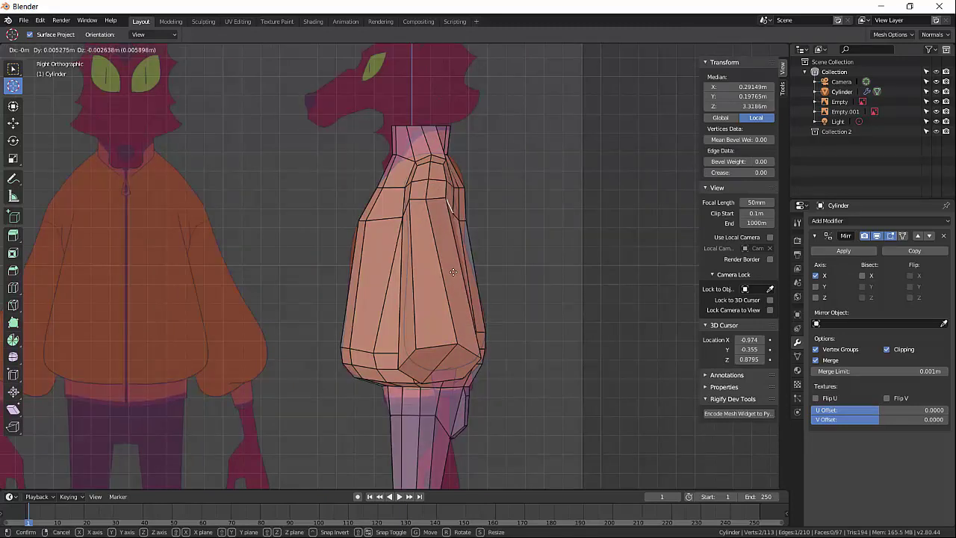
pyautogui.click(460, 270)
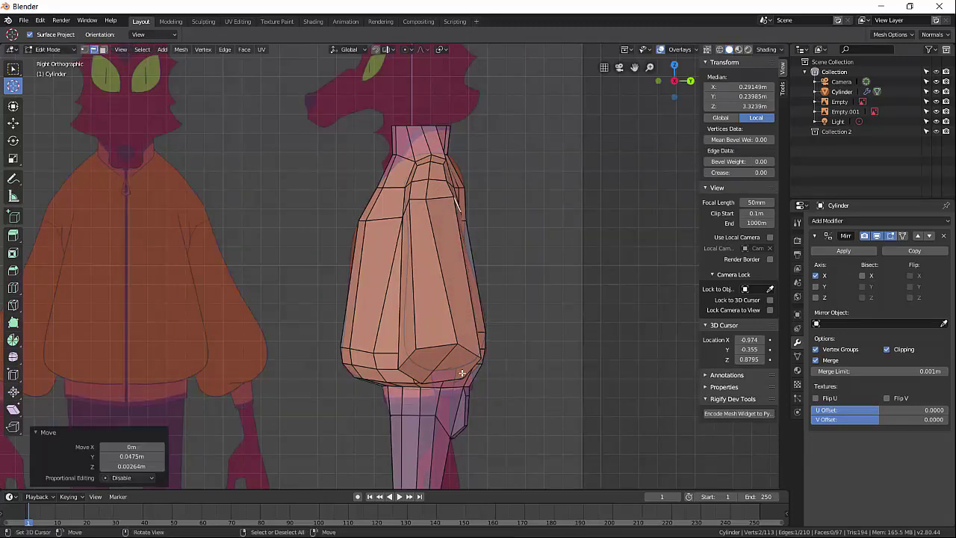
# Step: Select the sleeve's end faces and move them about 0.032 m in Y and 0.061 m up in side view
pyautogui.rightClick(462, 371)
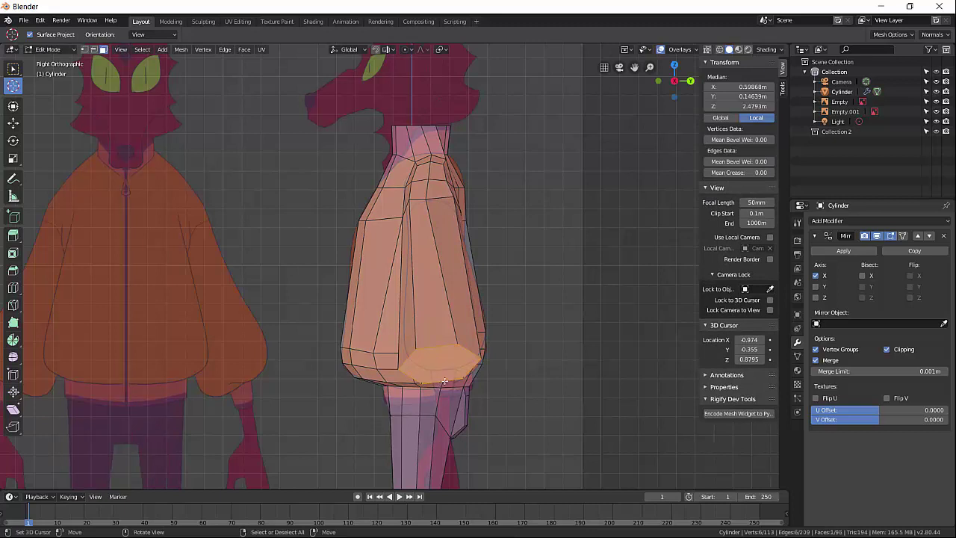
pyautogui.press('g')
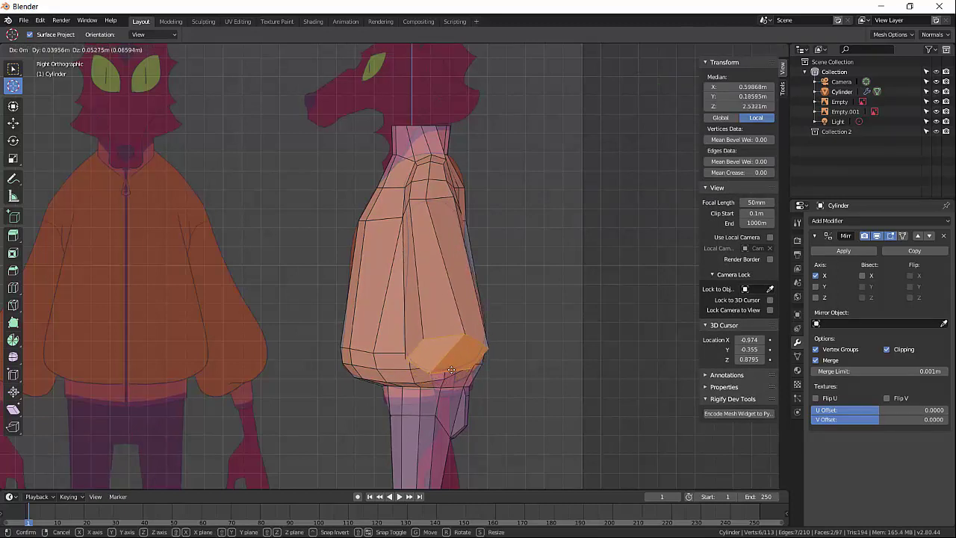
pyautogui.click(452, 368)
# Step: Add two edge loops near the sleeve's end, the first with a slide factor of -0.705, and scale the second by about 1.066
pyautogui.hotkey('ctrl', 'r')
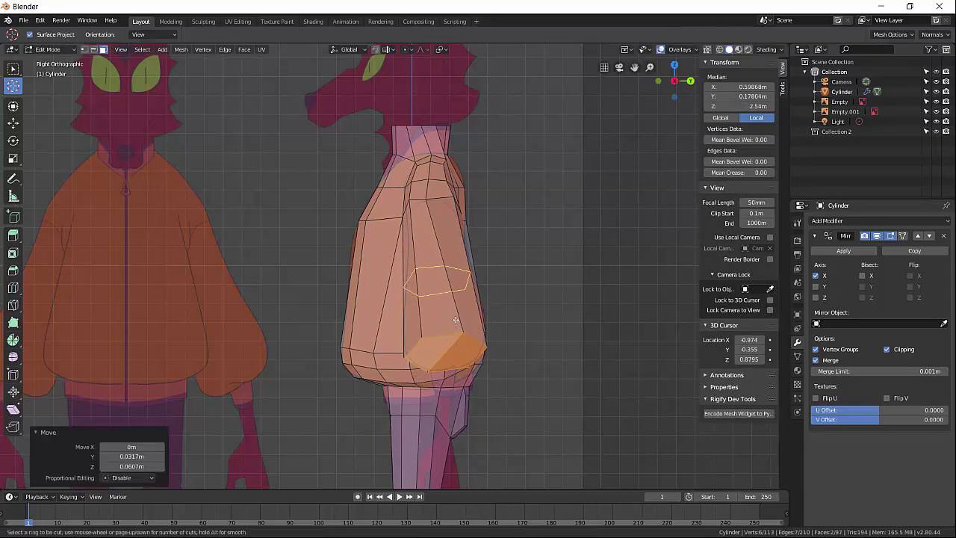
pyautogui.click(456, 321)
pyautogui.click(452, 369)
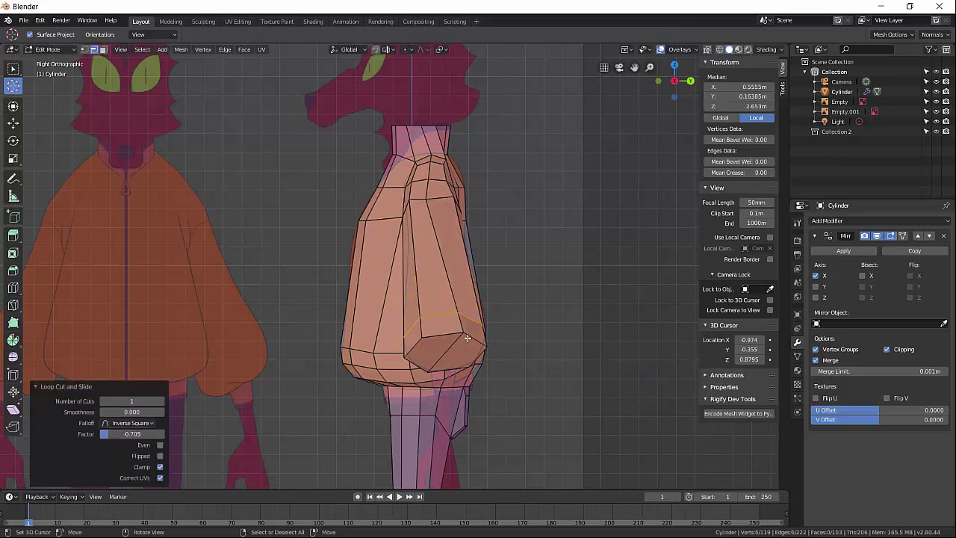
pyautogui.moveTo(453, 369); pyautogui.dragTo(461, 345, button='middle')
pyautogui.hotkey('ctrl', 'r')
pyautogui.click(461, 345)
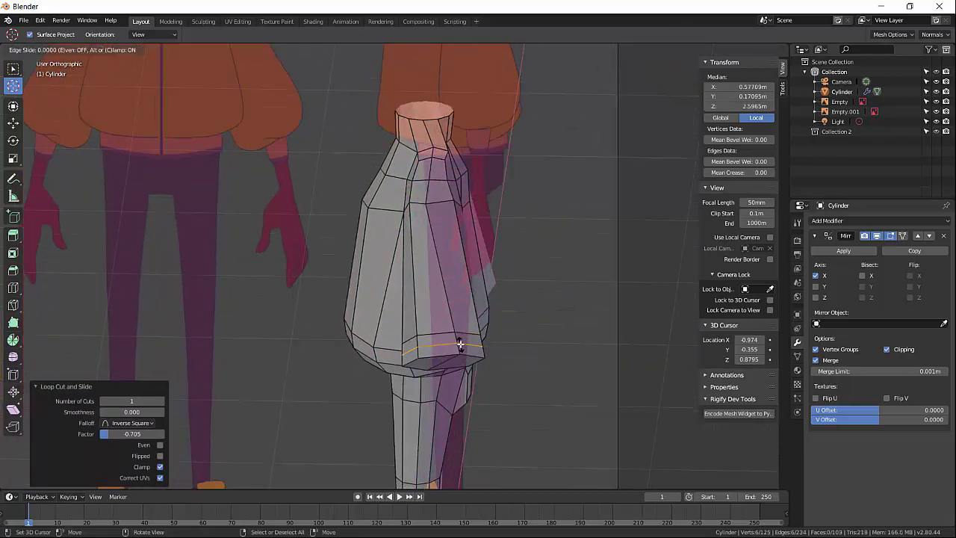
pyautogui.rightClick(458, 343)
pyautogui.press('s')
pyautogui.click(581, 387)
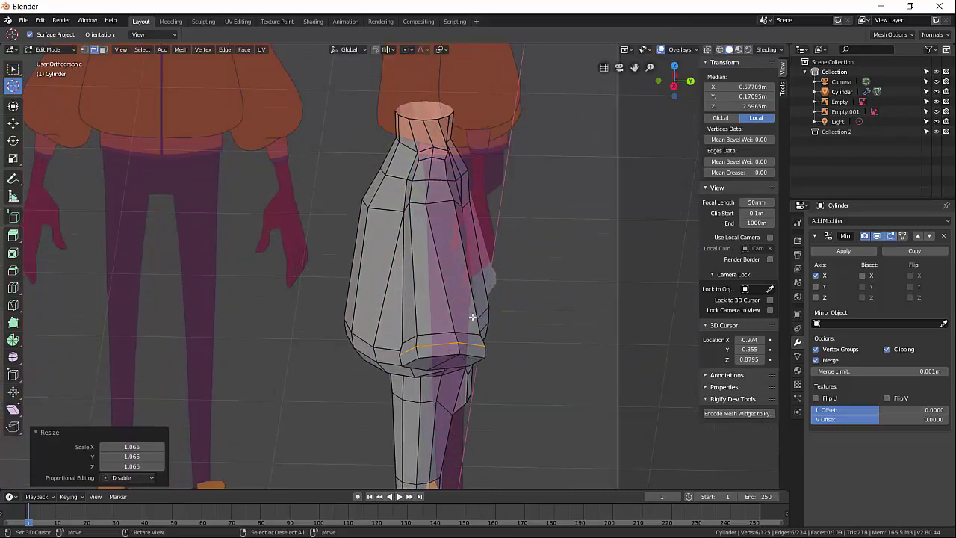
# Step: Add an edge loop around the middle of the sleeve and bevel it about 0.035 m with 2 segments
pyautogui.hotkey('ctrl', 'r')
pyautogui.click(453, 303)
pyautogui.click(453, 303)
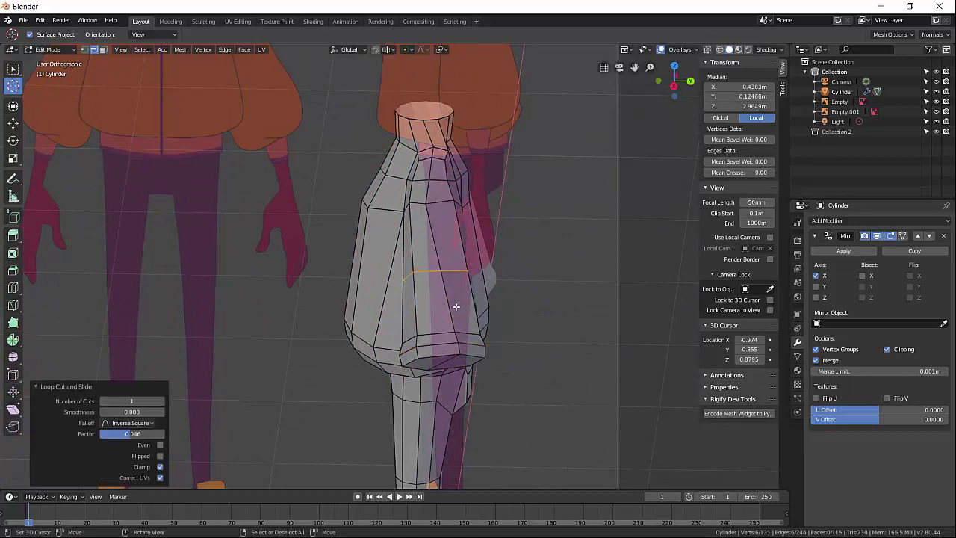
pyautogui.hotkey('ctrl', 'b')
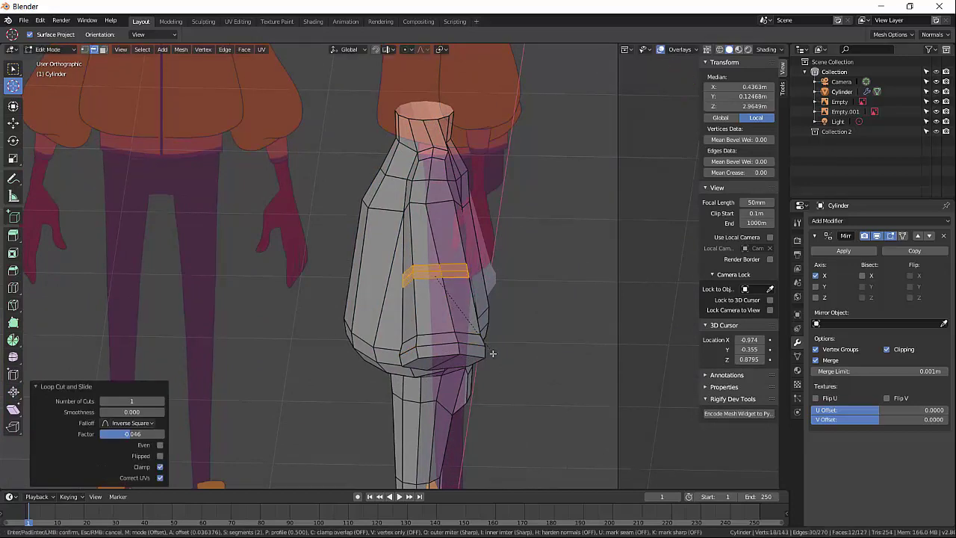
pyautogui.click(493, 352)
# Step: Examine the jacket and sleeve shape against the reference drawings in front and side views
pyautogui.moveTo(493, 353); pyautogui.dragTo(508, 316, button='middle')
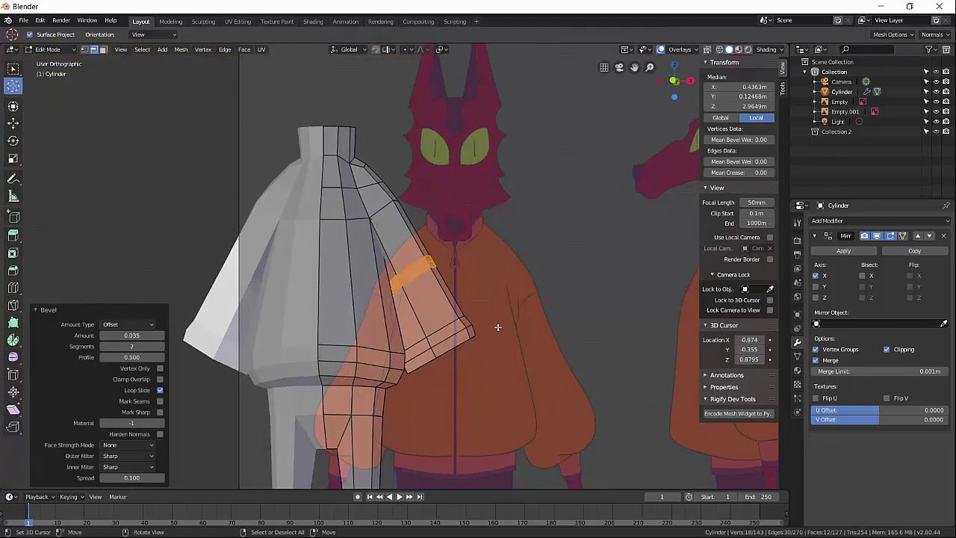
pyautogui.scroll(-3, 498, 327)
pyautogui.press('Tab')
pyautogui.scroll(-4, 448, 336)
pyautogui.moveTo(448, 336); pyautogui.dragTo(412, 341, button='middle')
pyautogui.scroll(6, 394, 353)
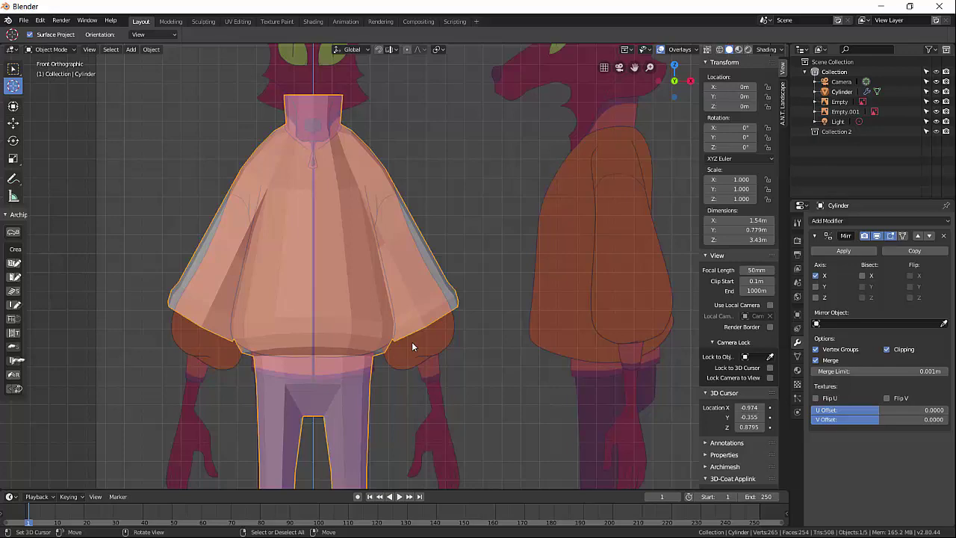
pyautogui.press('KP_3')
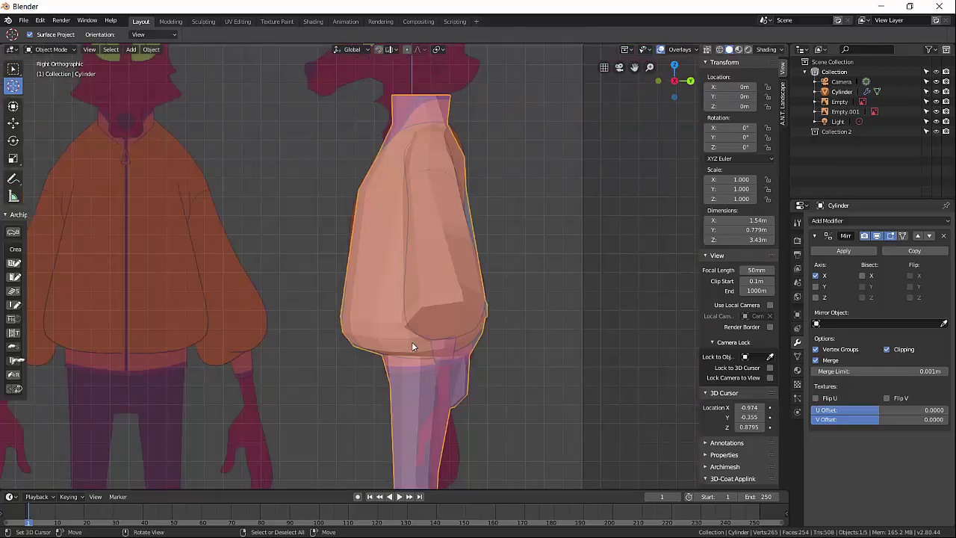
pyautogui.moveTo(412, 342); pyautogui.dragTo(441, 321, button='middle')
# Step: Select the sleeve's end faces and both face loops of the cuff, and move them down about 0.14 m in front view
pyautogui.press('Tab')
pyautogui.hotkey('alt', 'a')
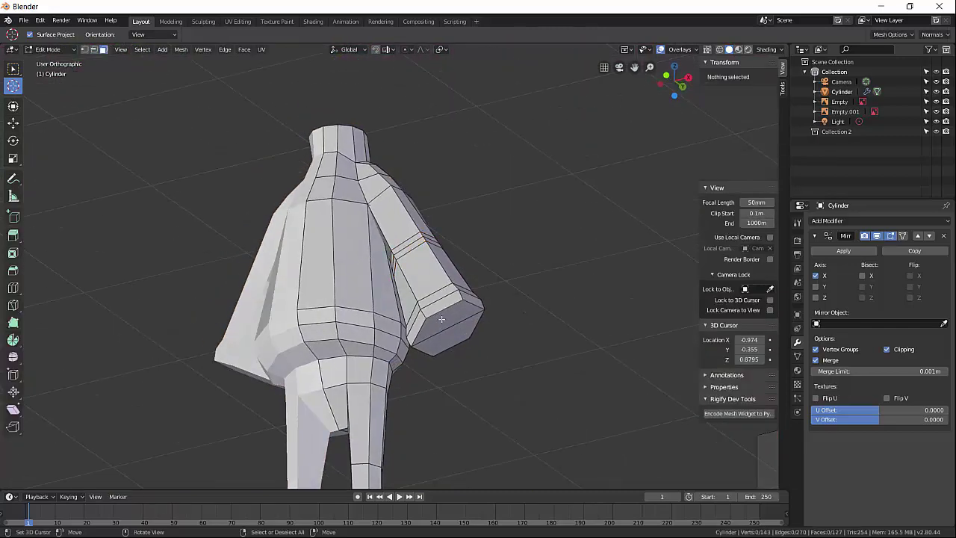
pyautogui.click(441, 319)
pyautogui.press('KP_1')
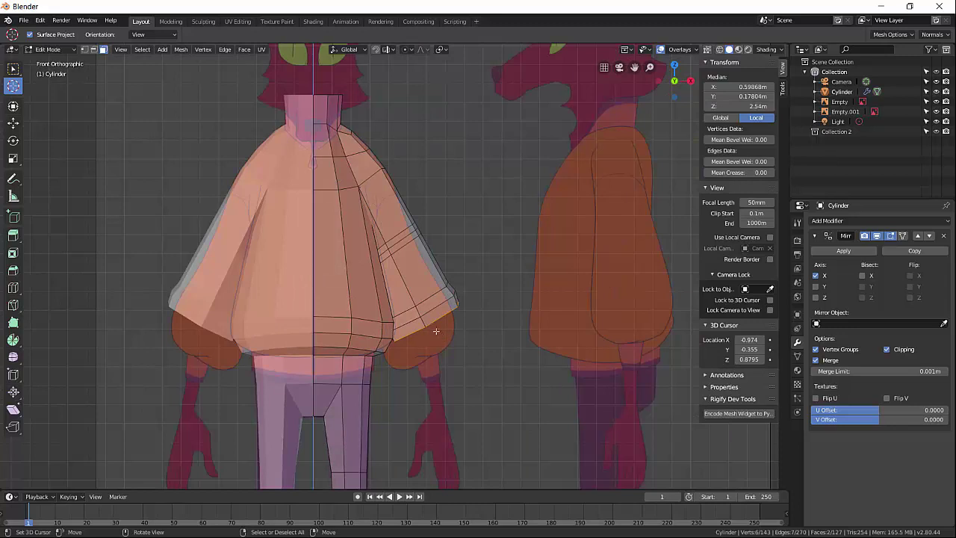
pyautogui.press('g')
pyautogui.press('Escape')
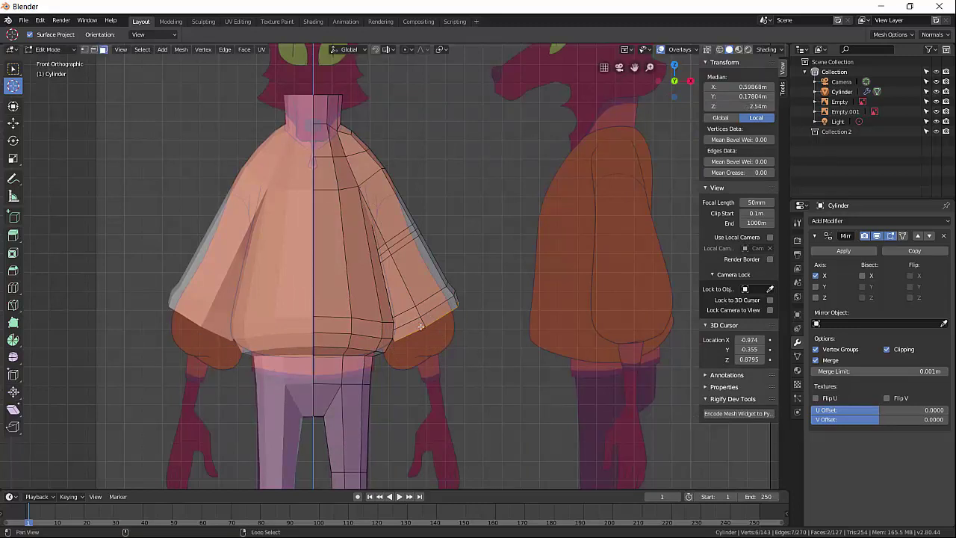
pyautogui.keyDown('alt'); pyautogui.click(421, 327); pyautogui.keyUp('alt')
pyautogui.keyDown('alt'); pyautogui.keyDown('shift'); pyautogui.click(420, 316); pyautogui.keyUp('shift'); pyautogui.keyUp('alt')
pyautogui.press('g')
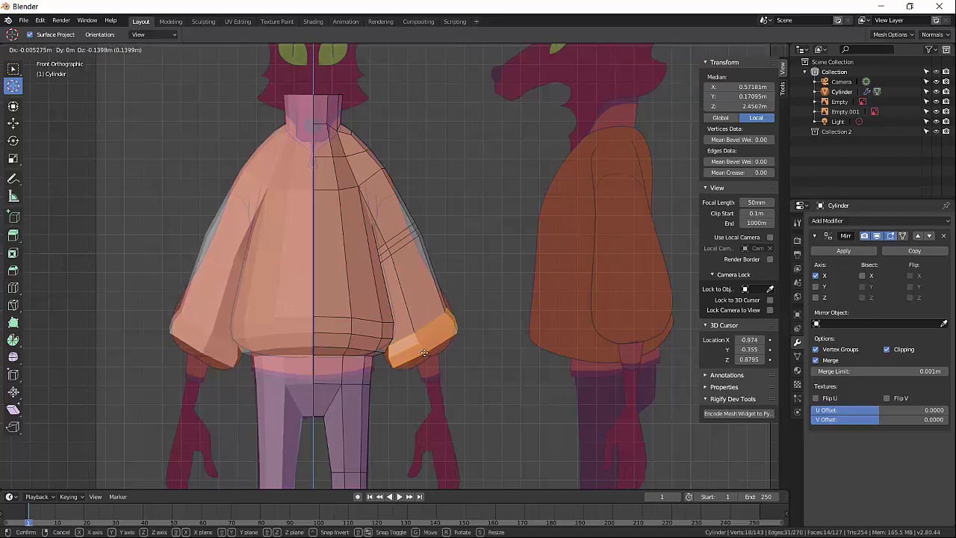
pyautogui.click(425, 354)
# Step: Smooth the selected cuff's vertices at 0.500 and fatten the cuff by about 0.037 m
pyautogui.rightClick(433, 354)
pyautogui.click(436, 357)
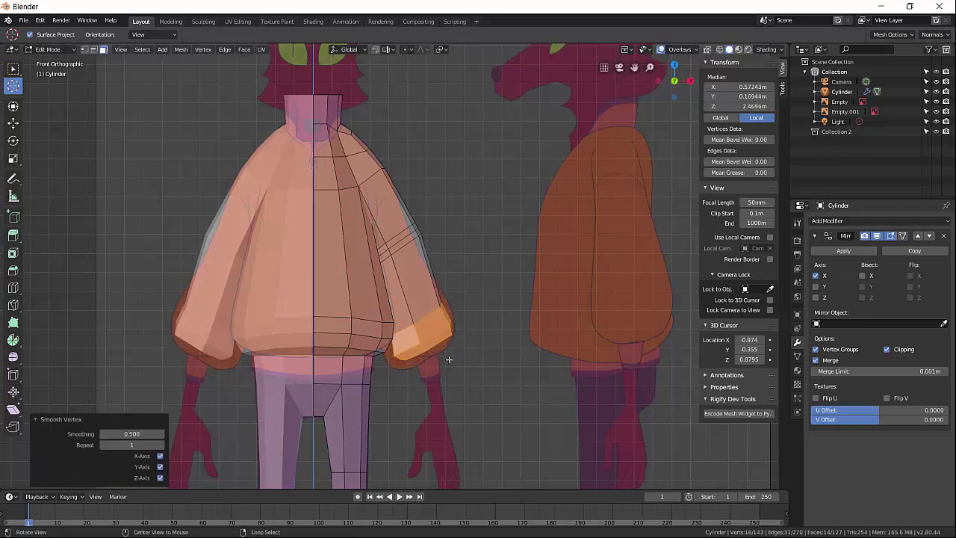
pyautogui.hotkey('alt', 's')
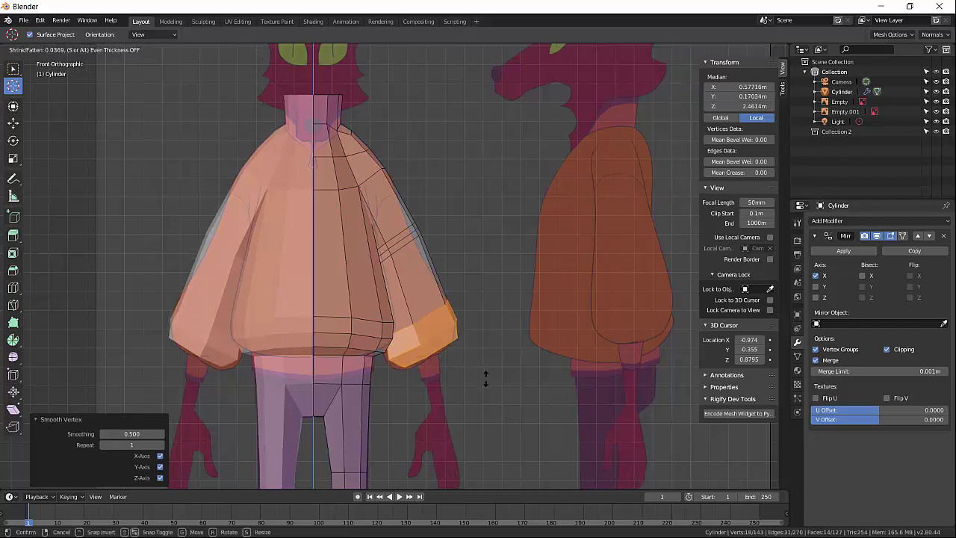
pyautogui.click(485, 379)
# Step: Move the cuff about 0.013 m in X, -0.052 m in Y and 0.010 m in Z, and rotate it about 7.2°
pyautogui.press('g')
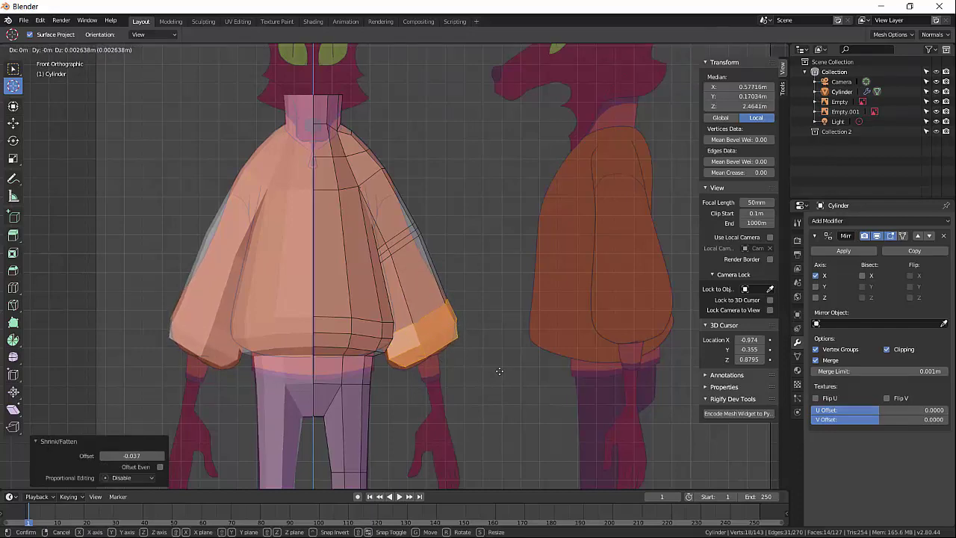
pyautogui.click(499, 371)
pyautogui.scroll(2, 480, 357)
pyautogui.scroll(-4, 476, 352)
pyautogui.moveTo(477, 353); pyautogui.dragTo(452, 367, button='middle')
pyautogui.press('g')
pyautogui.click(409, 387)
pyautogui.press('r')
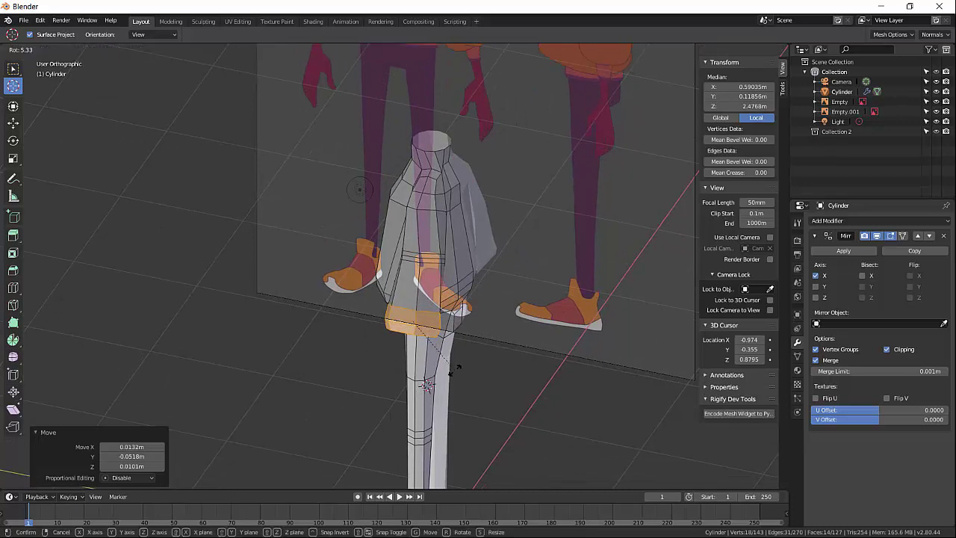
pyautogui.click(453, 368)
# Step: Return to Object Mode and apply smooth shading to the whole body mesh
pyautogui.moveTo(393, 356); pyautogui.dragTo(506, 316, button='middle')
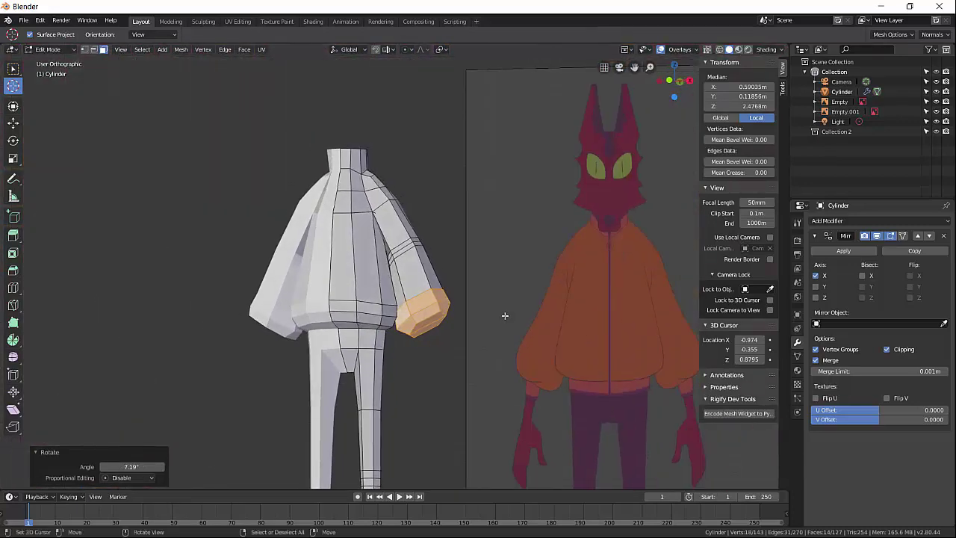
pyautogui.press('KP_1')
pyautogui.scroll(-3, 437, 340)
pyautogui.press('Tab')
pyautogui.moveTo(418, 389); pyautogui.dragTo(418, 348, button='middle')
pyautogui.scroll(2, 418, 348)
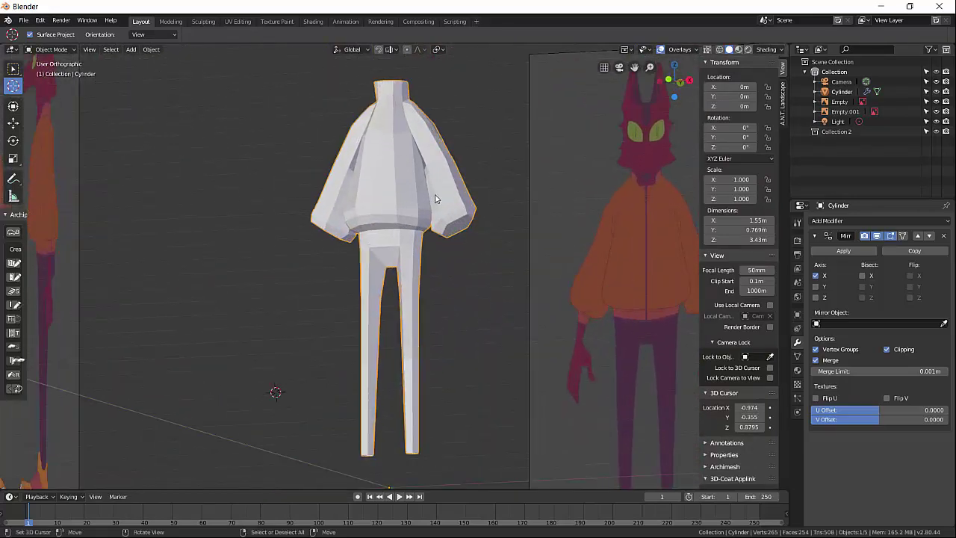
pyautogui.rightClick(410, 213)
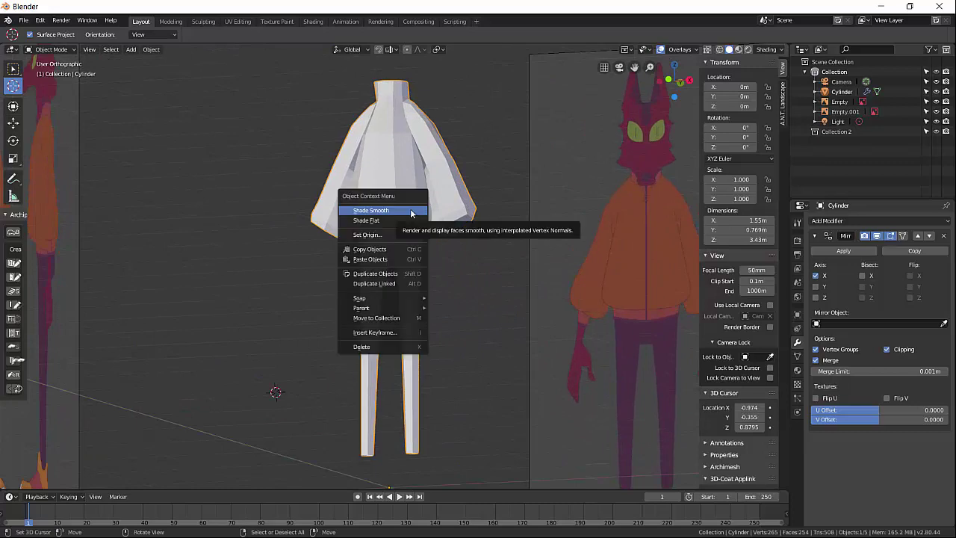
pyautogui.click(410, 209)
pyautogui.moveTo(416, 249); pyautogui.dragTo(421, 273, button='middle')
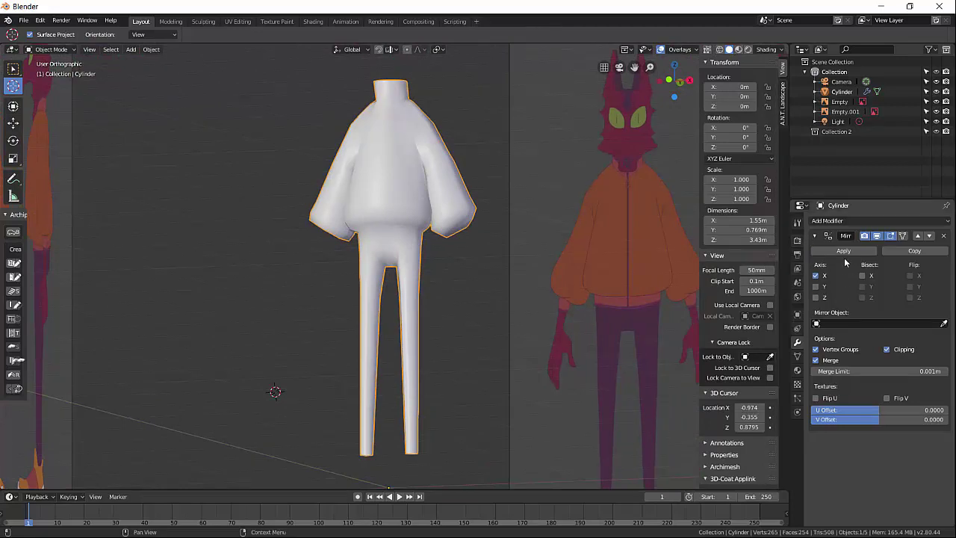
# Step: Add a Subdivision Surface modifier to the body mesh
pyautogui.click(840, 222)
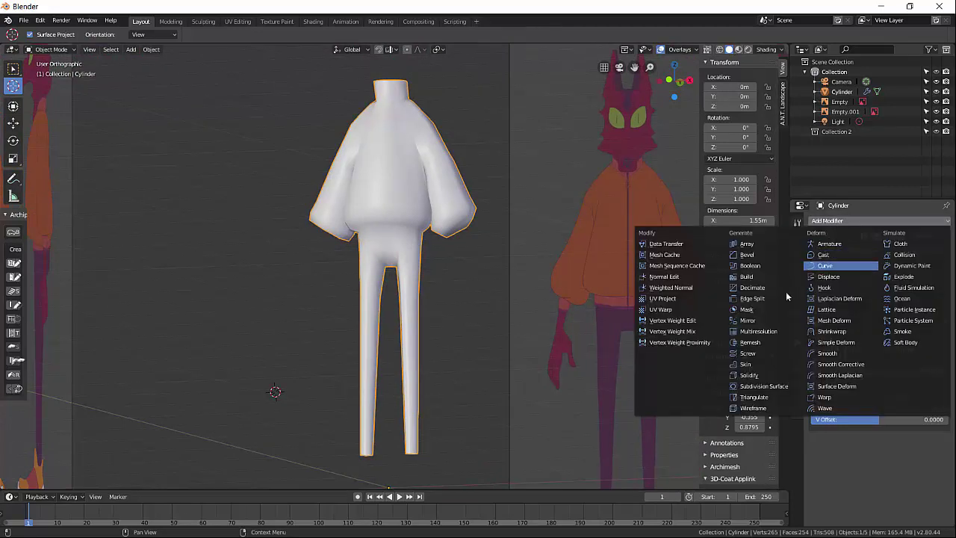
pyautogui.click(768, 385)
pyautogui.moveTo(409, 200)
pyautogui.mouseDown(button='middle')
pyautogui.moveTo(453, 207)
pyautogui.moveTo(406, 207)
pyautogui.moveTo(438, 206)
pyautogui.moveTo(431, 351)
pyautogui.moveTo(451, 187)
pyautogui.moveTo(345, 190)
pyautogui.moveTo(457, 206)
pyautogui.moveTo(419, 207)
pyautogui.mouseUp(button='middle')
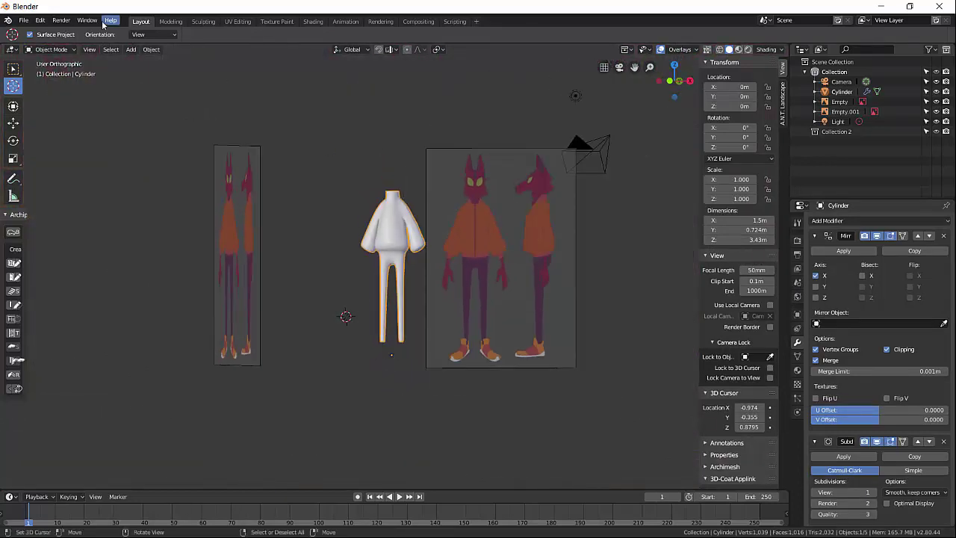
# Step: Start saving the file under a new name, create a folder "Wolf Friend Tutorial" two levels up, and open it
pyautogui.click(23, 21)
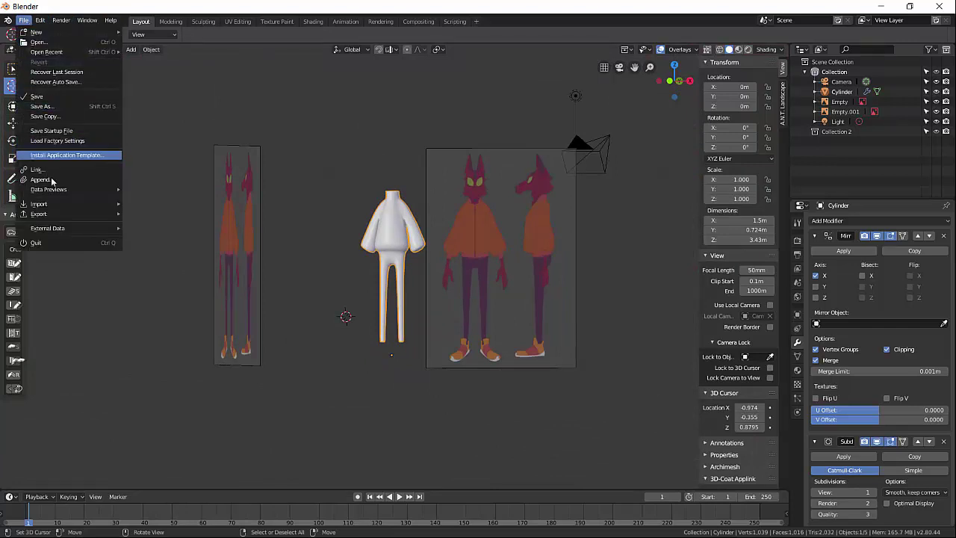
pyautogui.click(63, 108)
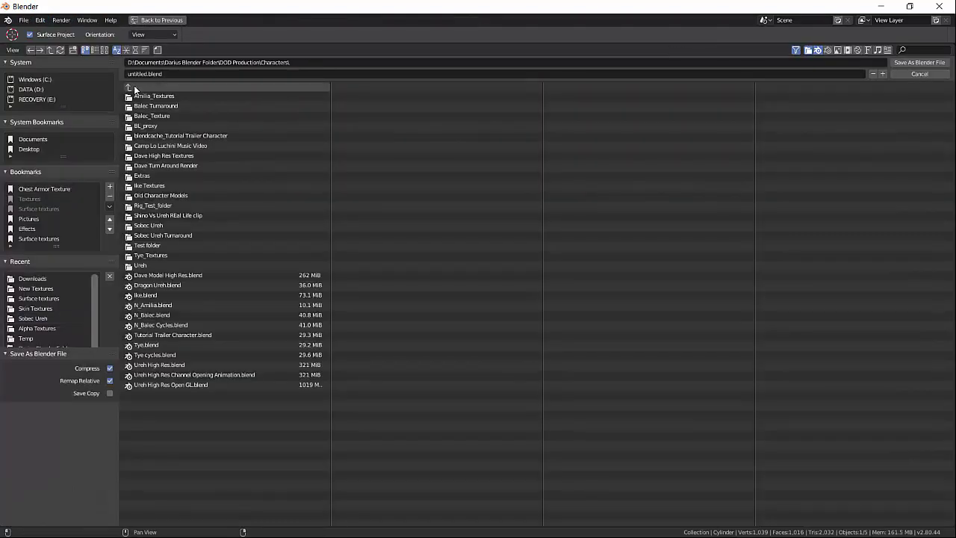
pyautogui.click(134, 87)
pyautogui.click(133, 88)
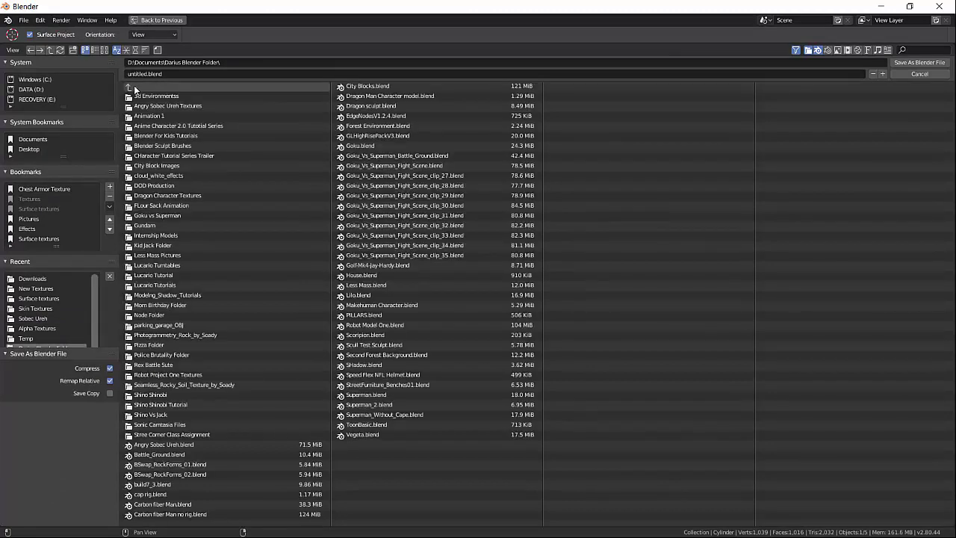
pyautogui.click(181, 70)
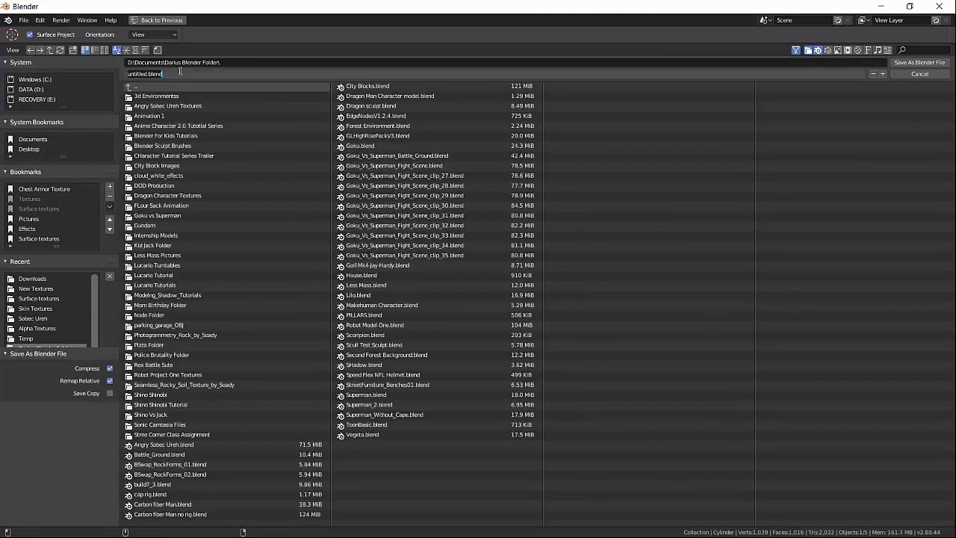
pyautogui.click(75, 50)
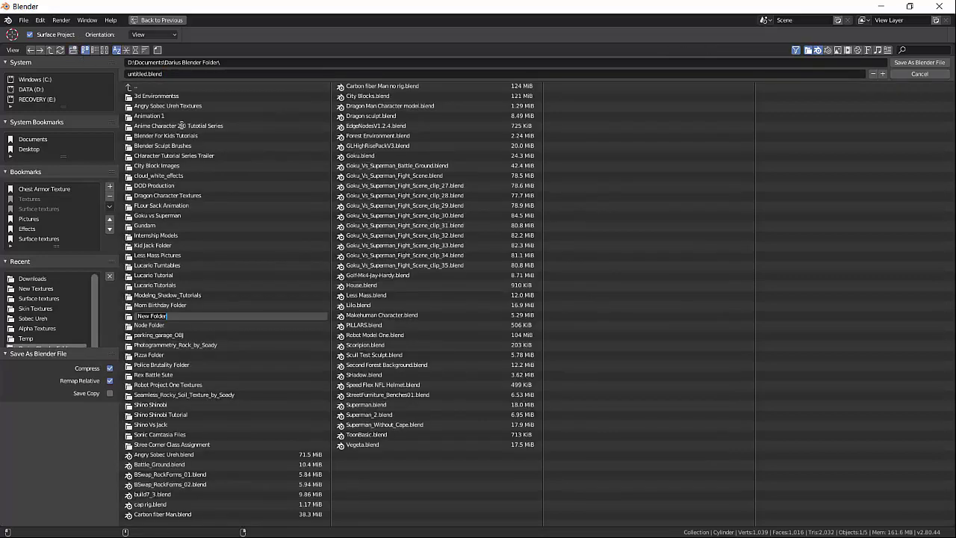
pyautogui.write('w')
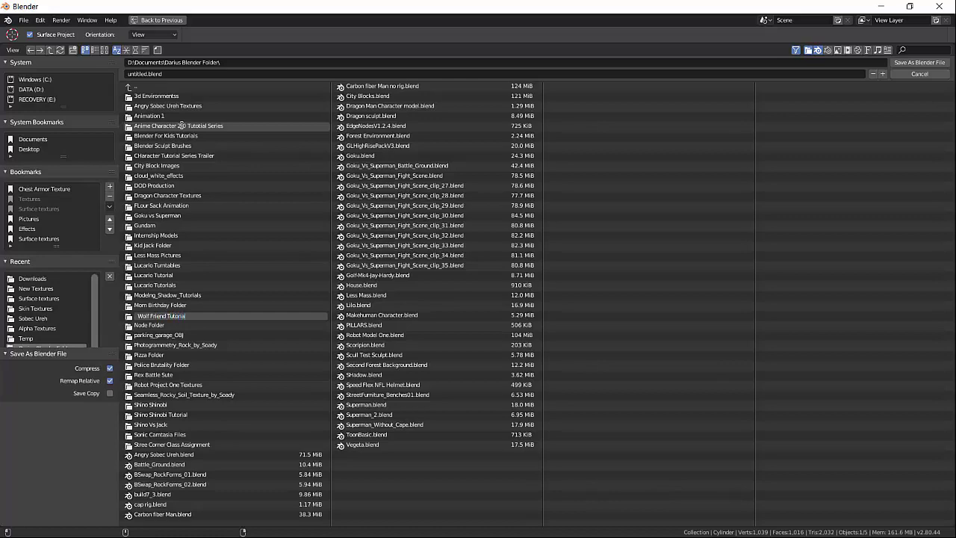
pyautogui.press('Return')
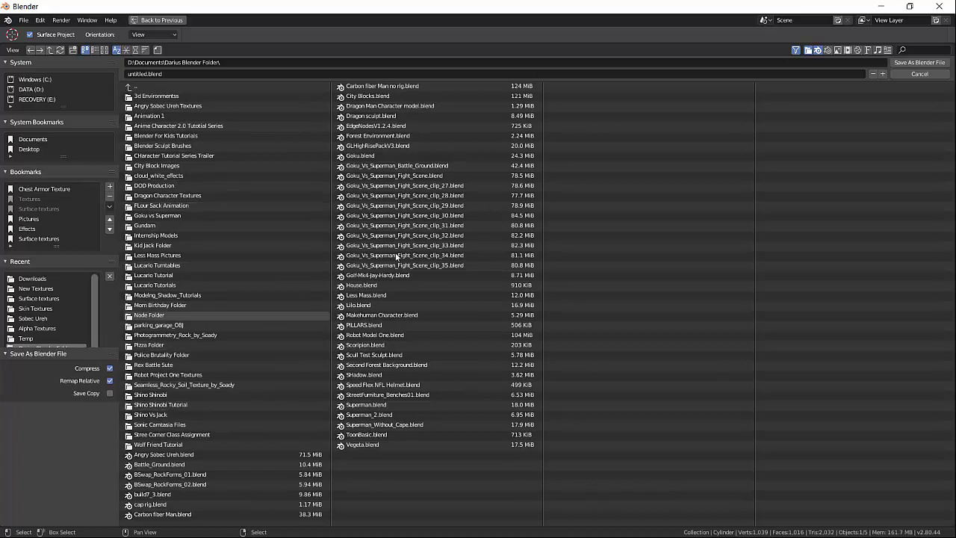
pyautogui.click(159, 444)
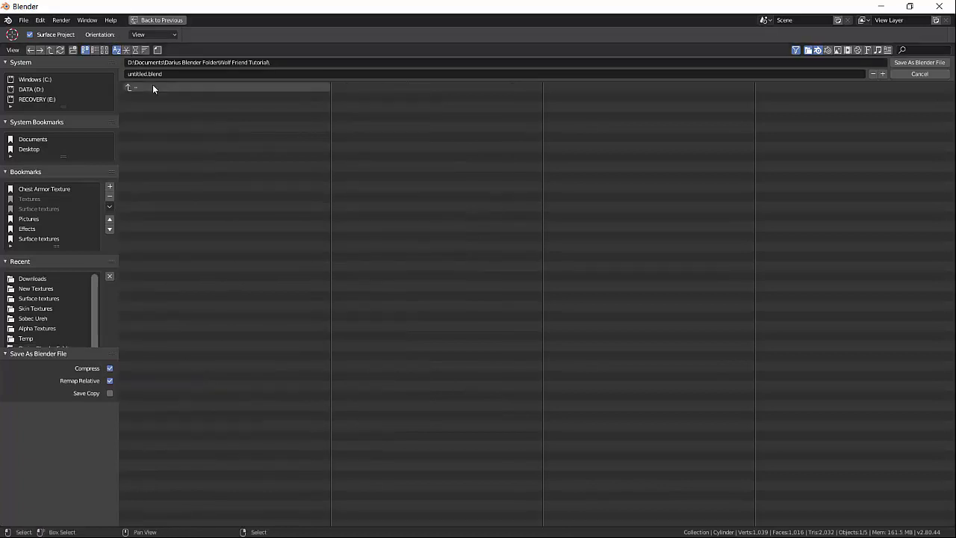
# Step: Save the file as "Wolf Friend Tutorial Part One.blend" in the new folder
pyautogui.write('Wolf Friend Tutorial Part One')
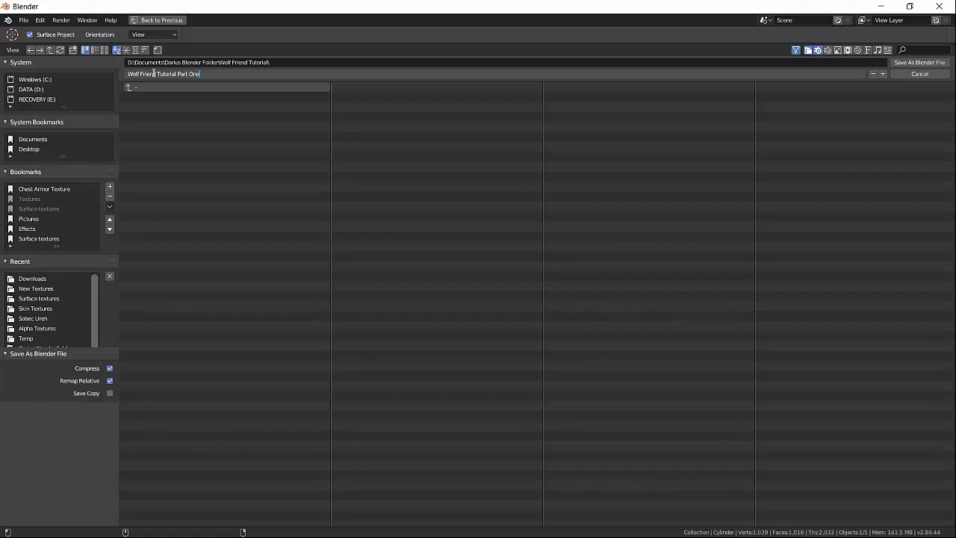
pyautogui.press('Return')
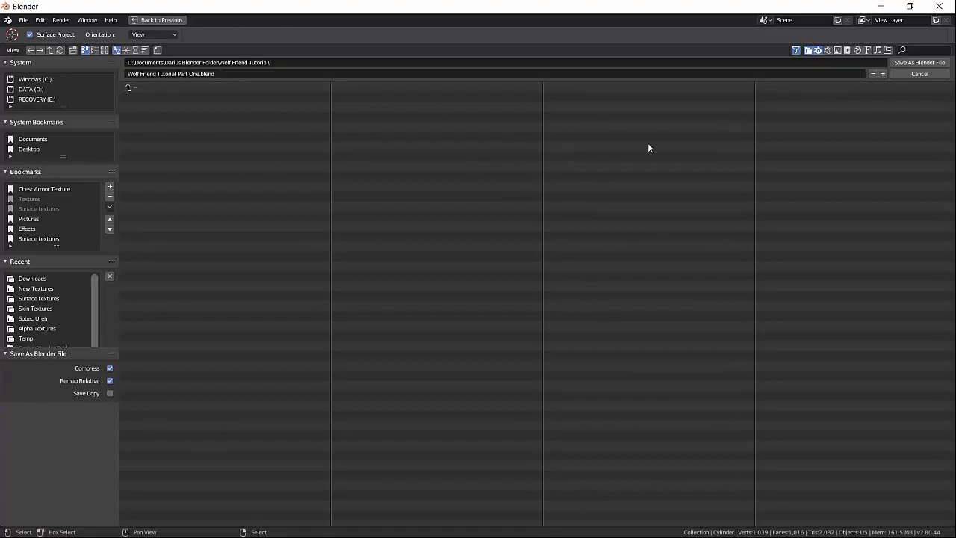
pyautogui.click(918, 62)
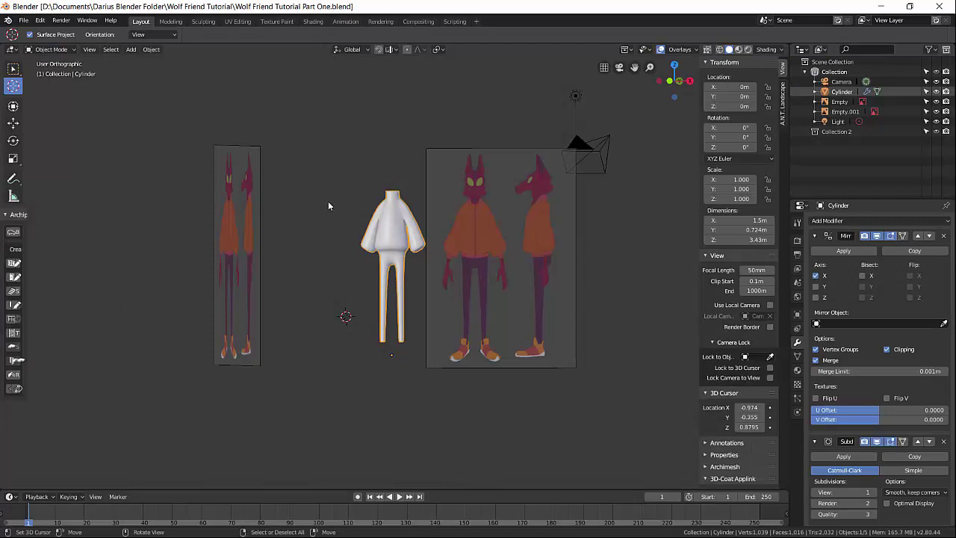
pyautogui.moveTo(385, 237); pyautogui.dragTo(394, 236, button='middle')
pyautogui.scroll(4, 401, 267)
pyautogui.scroll(1, 402, 269)
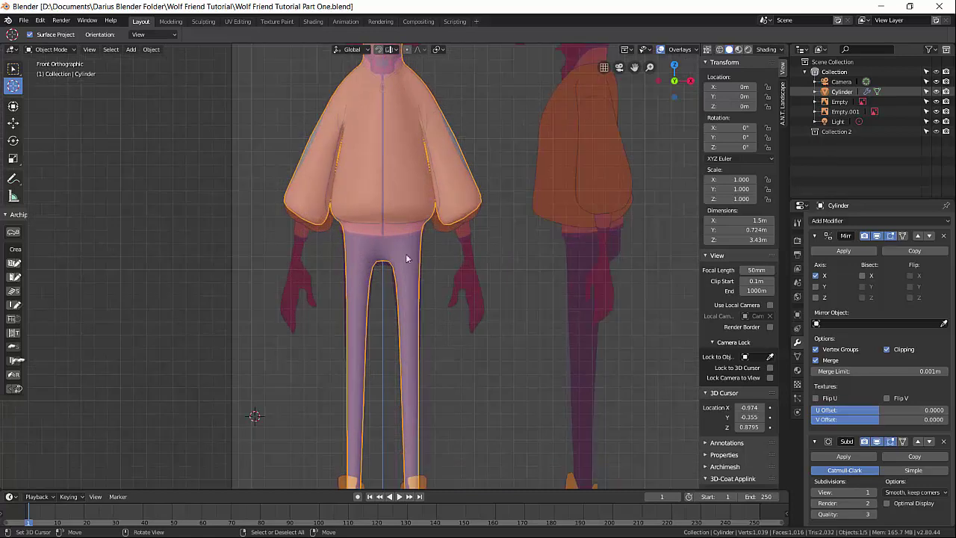
pyautogui.keyDown('shift'); pyautogui.moveTo(409, 269); pyautogui.dragTo(407, 291, button='middle'); pyautogui.keyUp('shift')
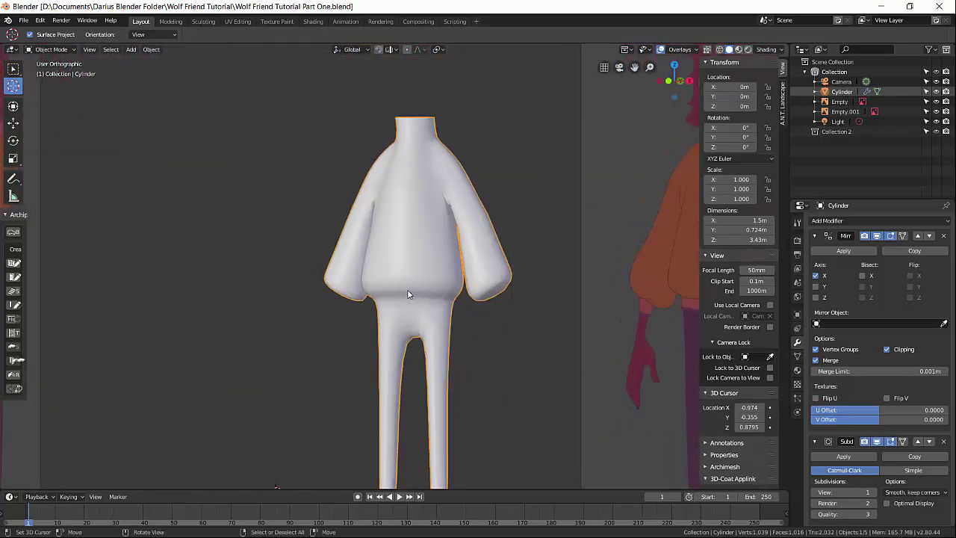